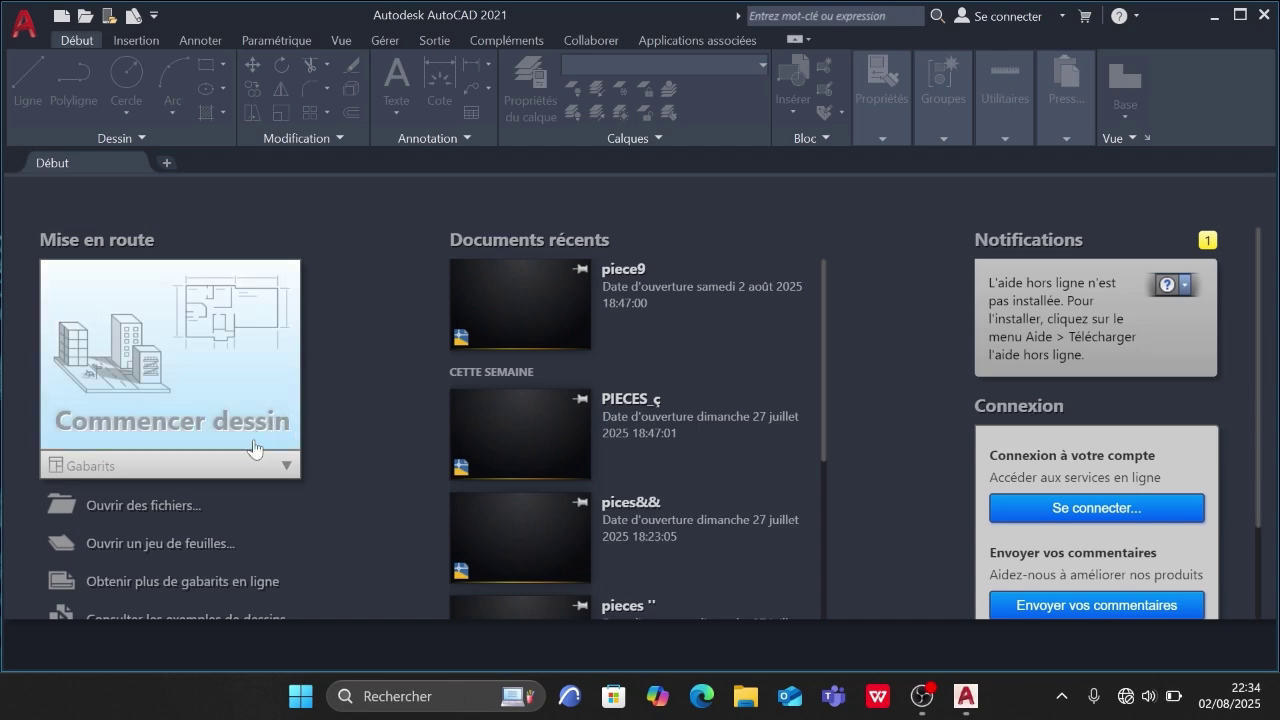
- Start a new drawing and choose the local disk (D:) as the location for saving it
left_click(247, 404)
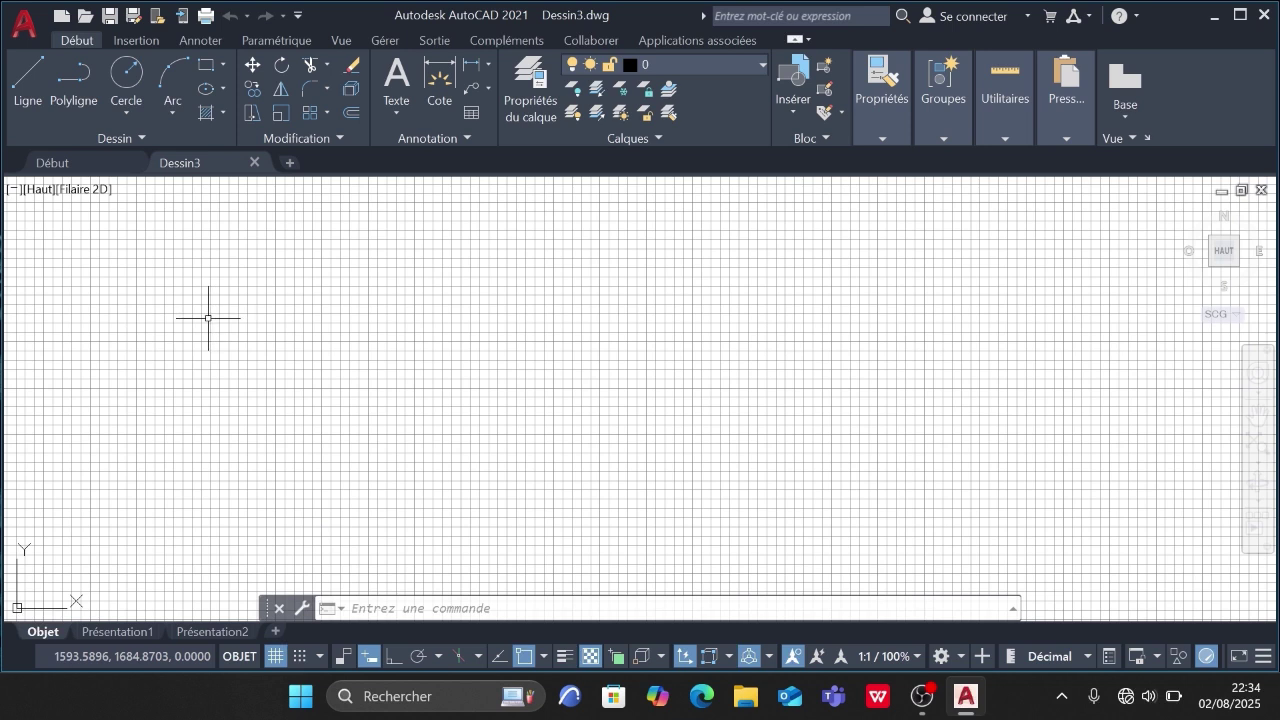
left_click(32, 38)
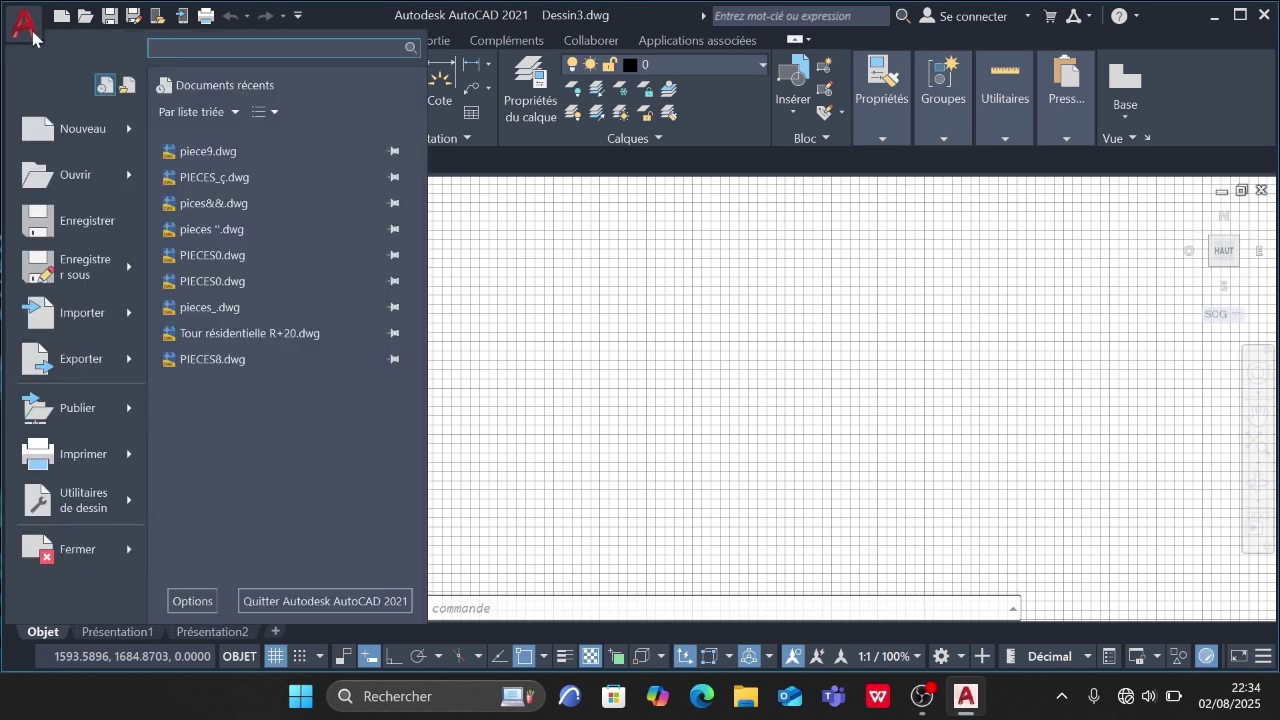
left_click(126, 222)
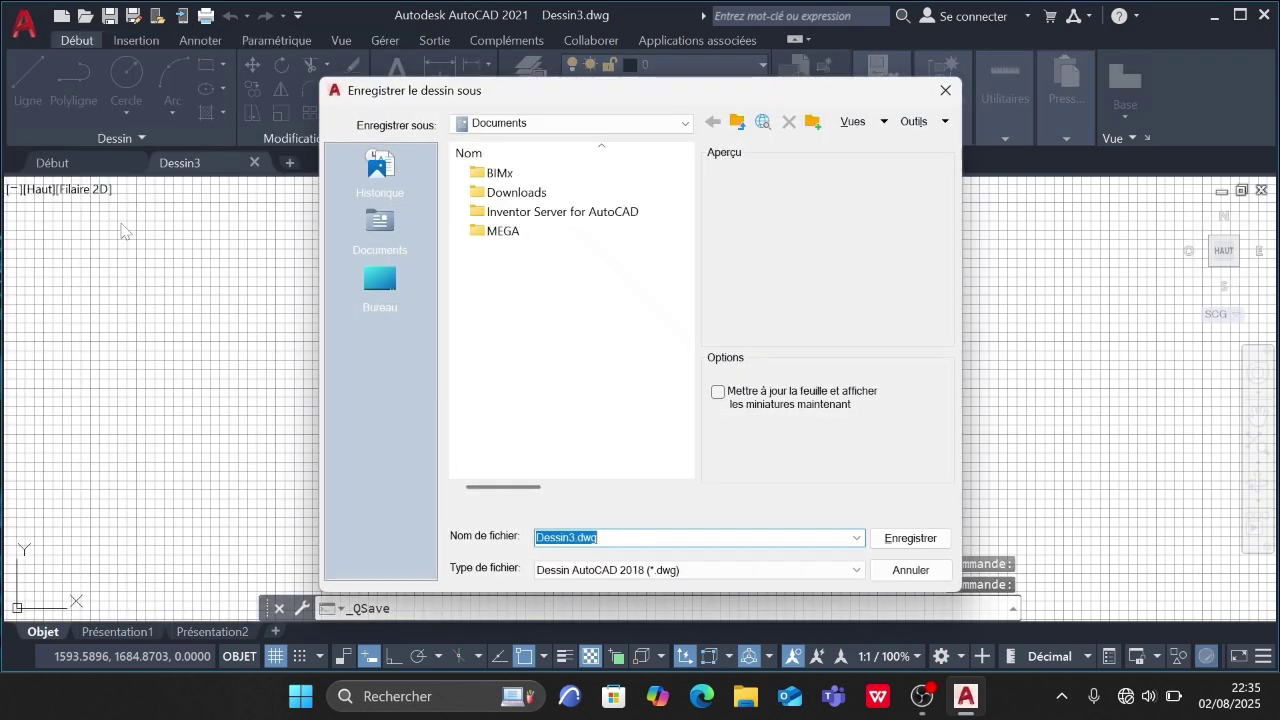
left_click(395, 288)
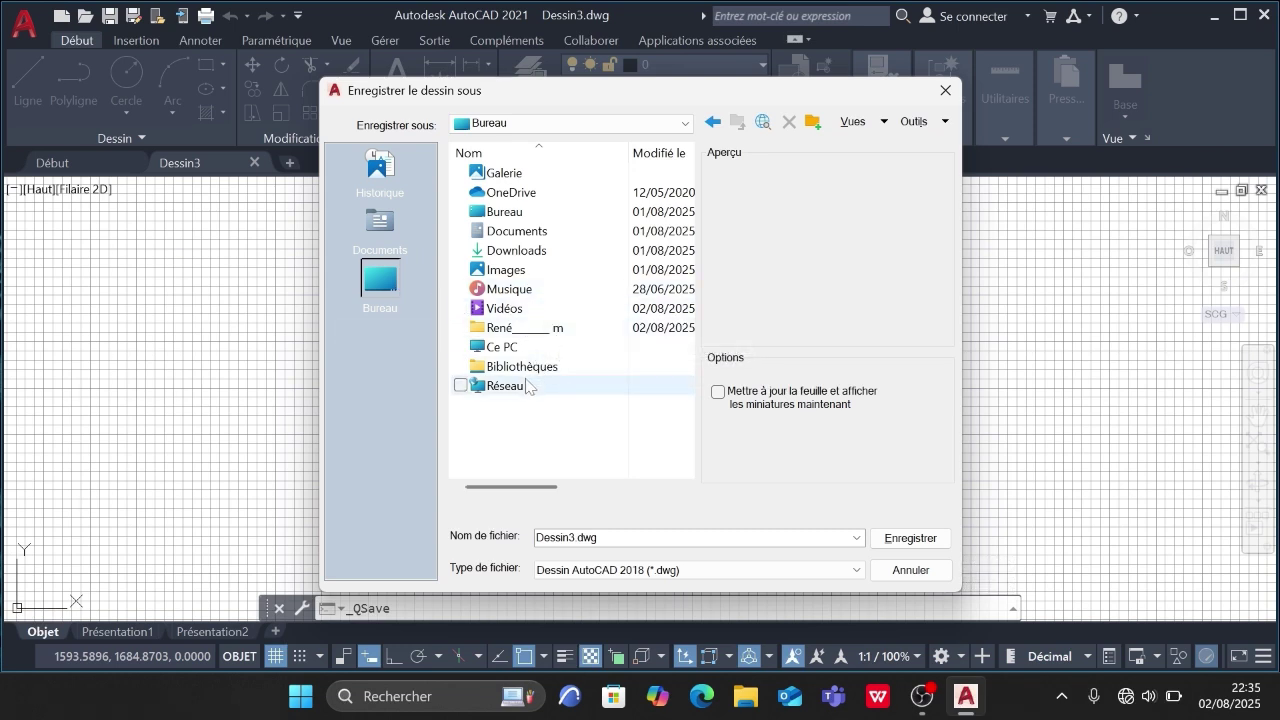
double_click(525, 346)
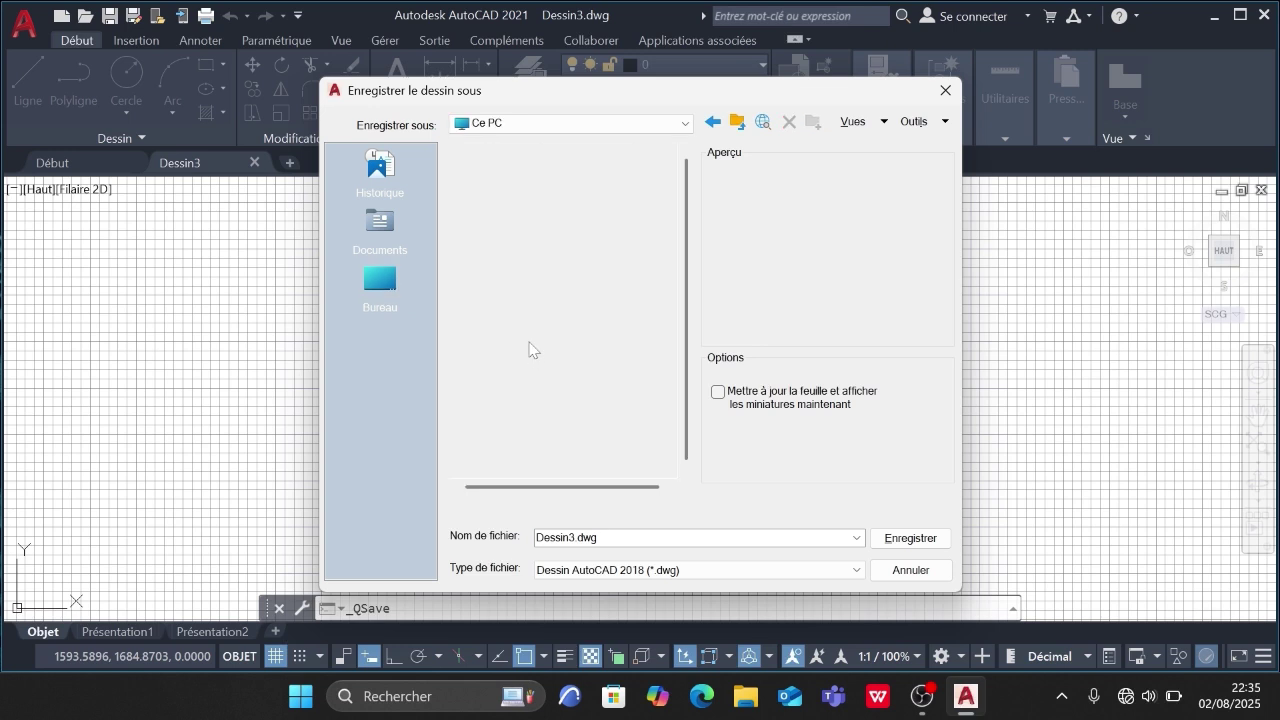
left_click(542, 218)
double_click(542, 216)
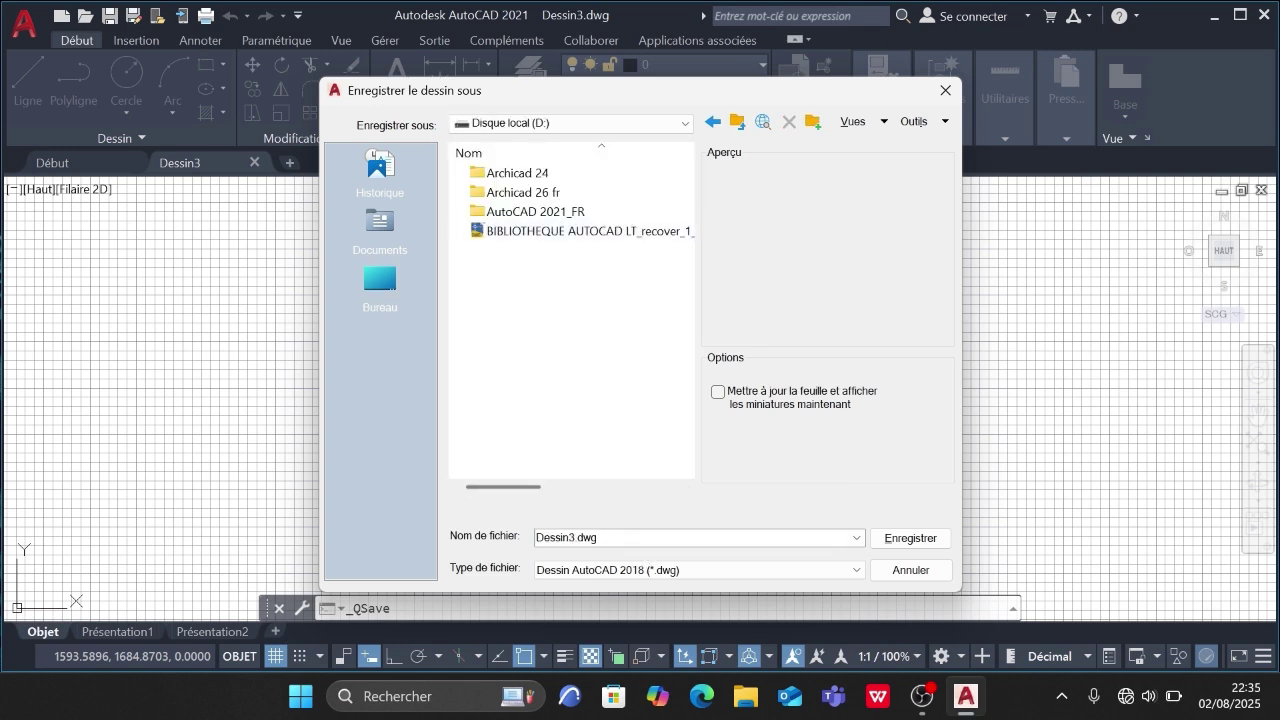
key("BackSpace")
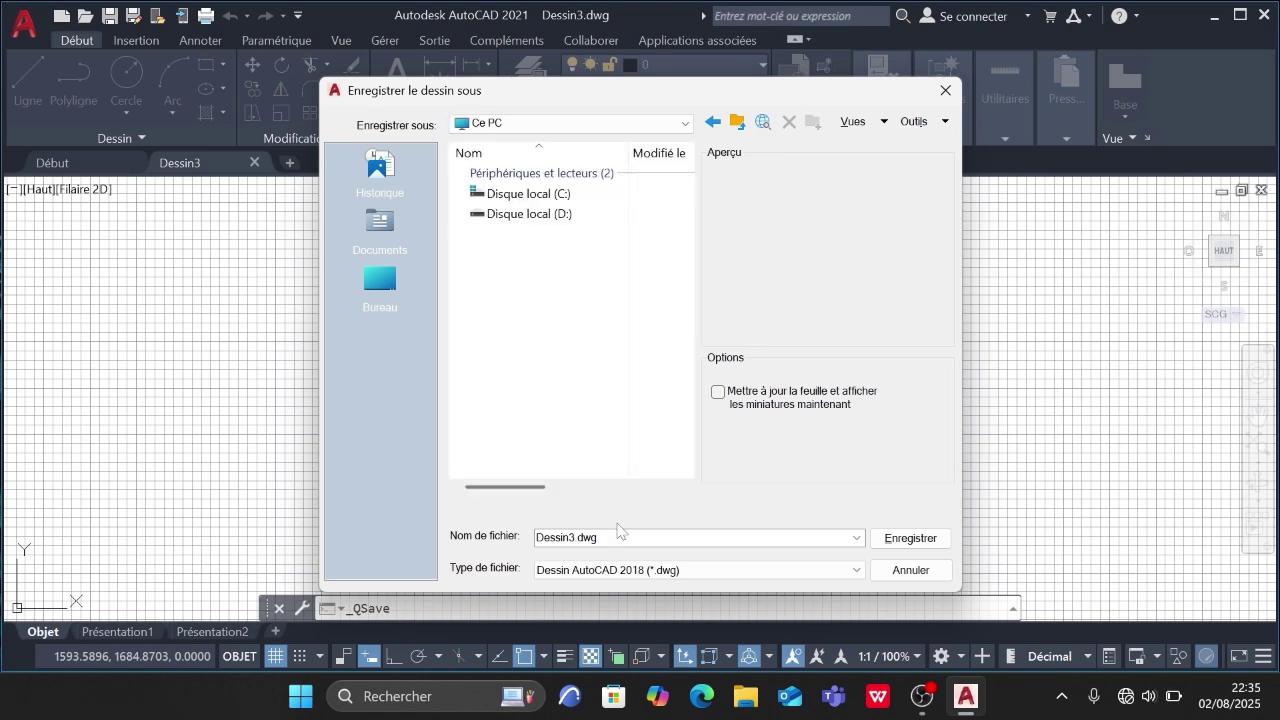
left_click(572, 216)
double_click(592, 215)
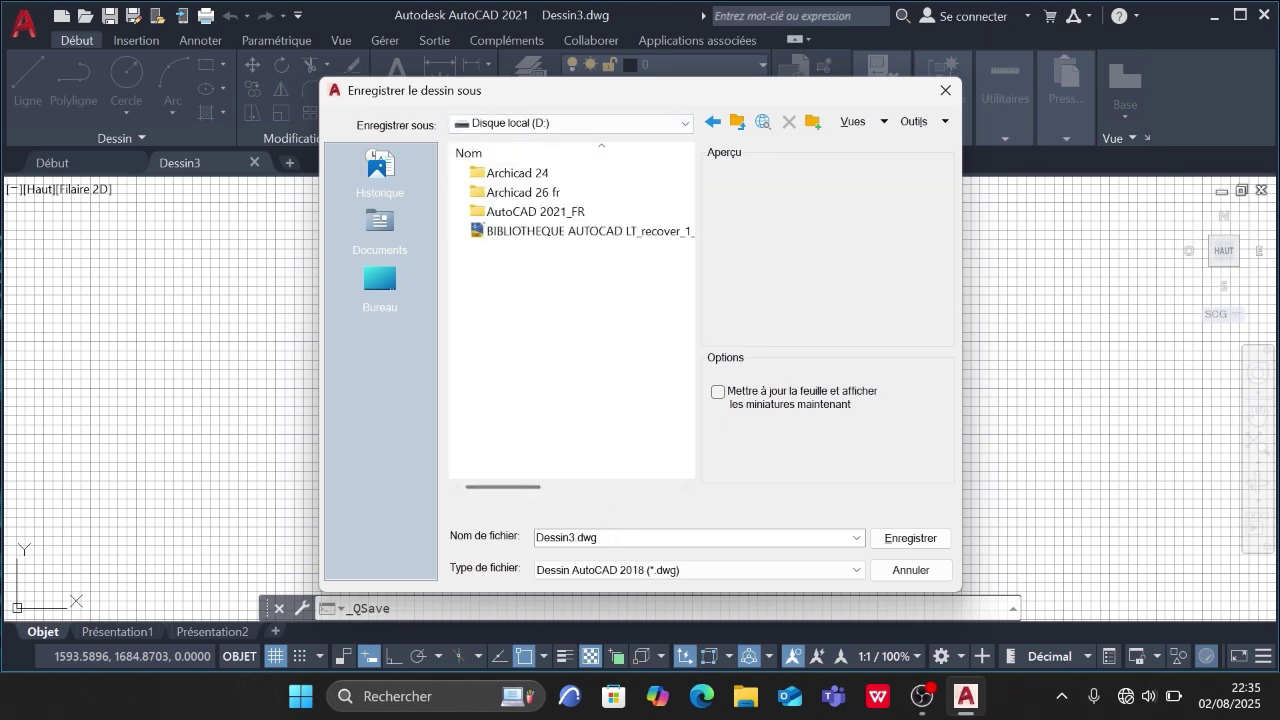
- Save the drawing under the file name piecesè'
key("BackSpace")
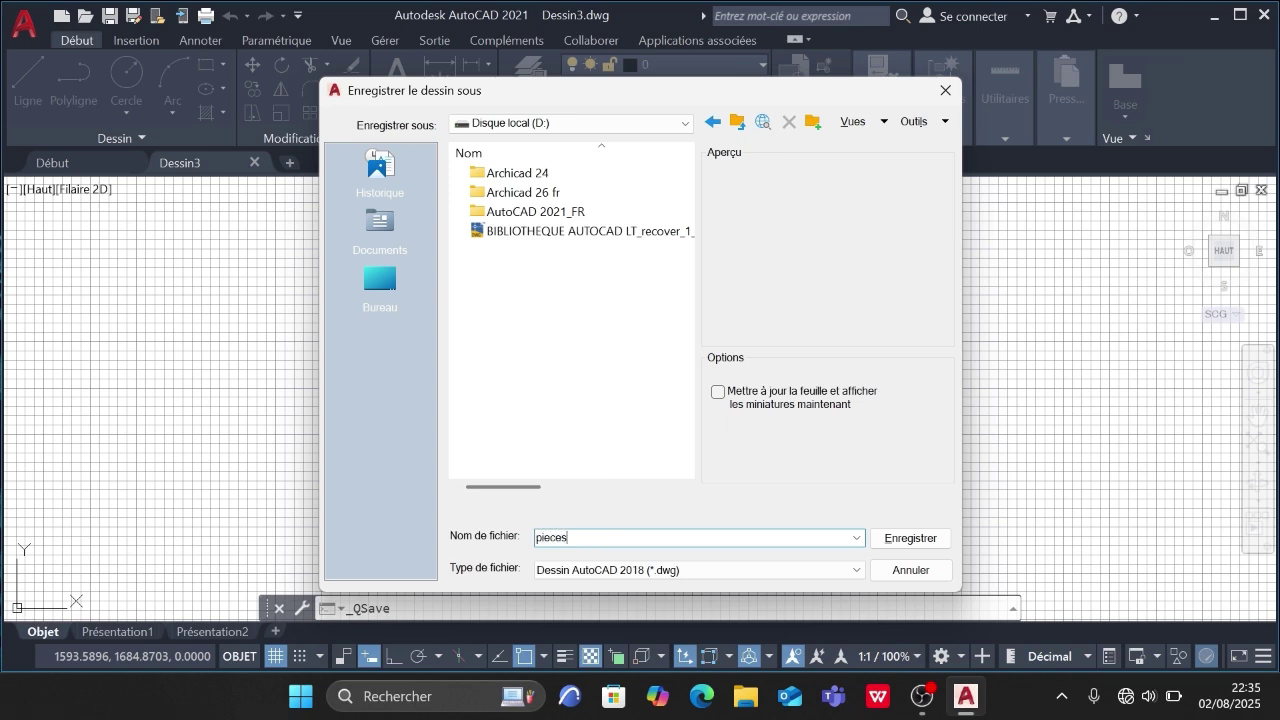
type("piecesé")
mouse_move(922, 696)
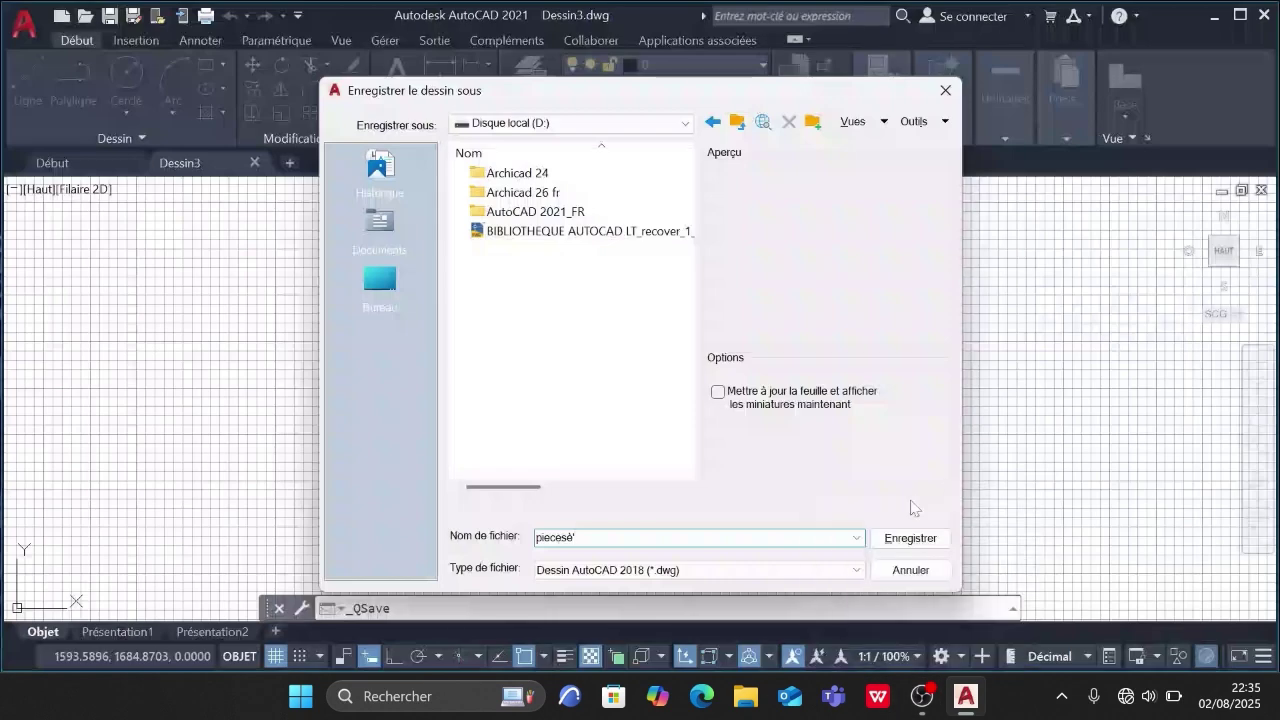
left_click(910, 540)
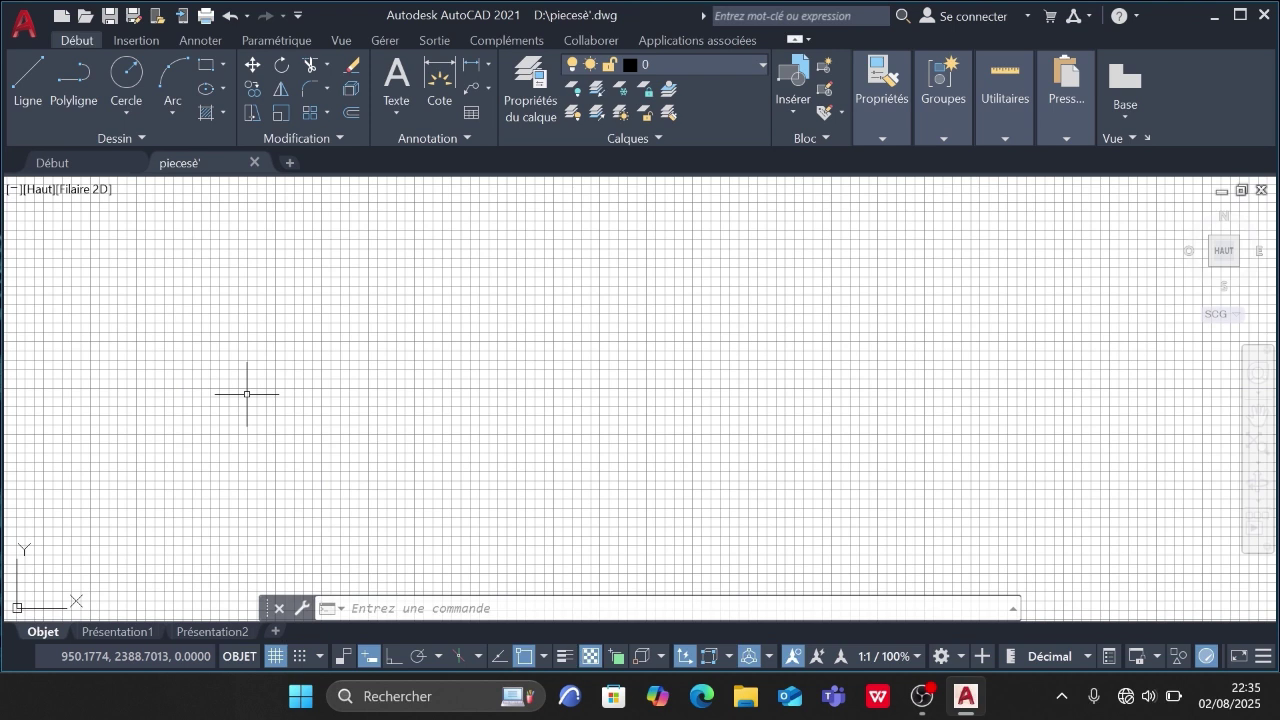
left_click(22, 30)
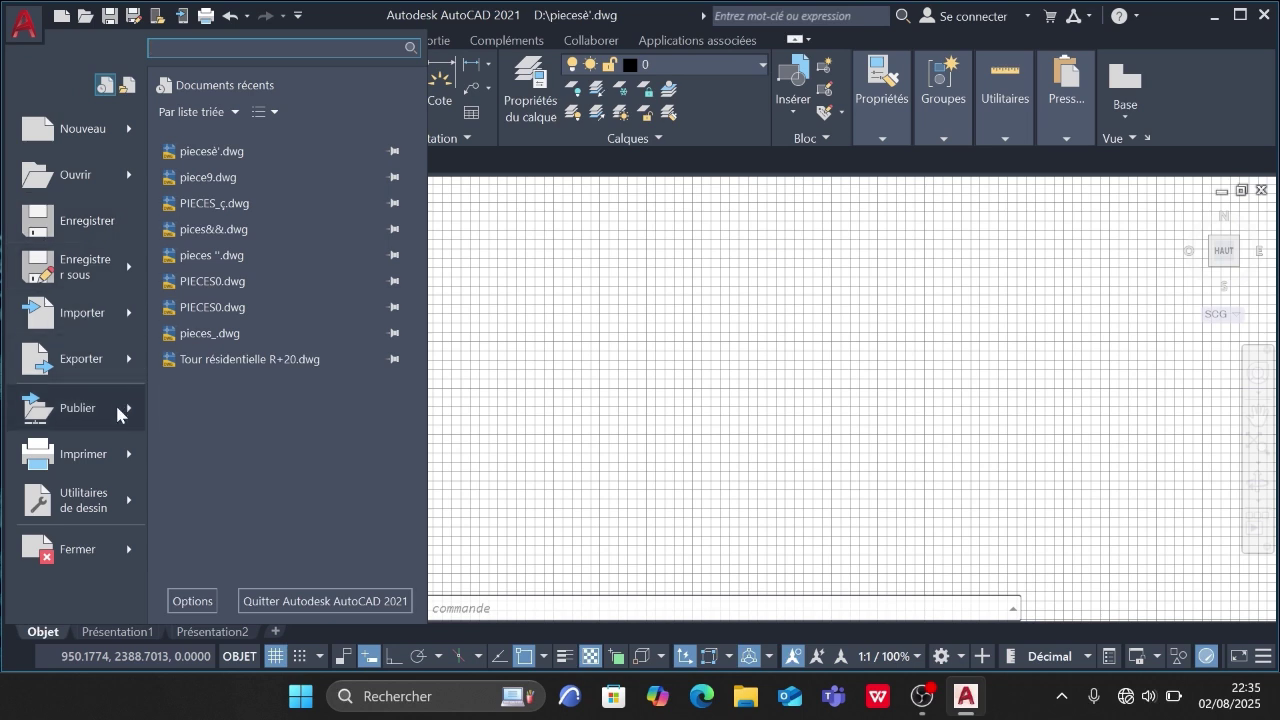
mouse_move(100, 514)
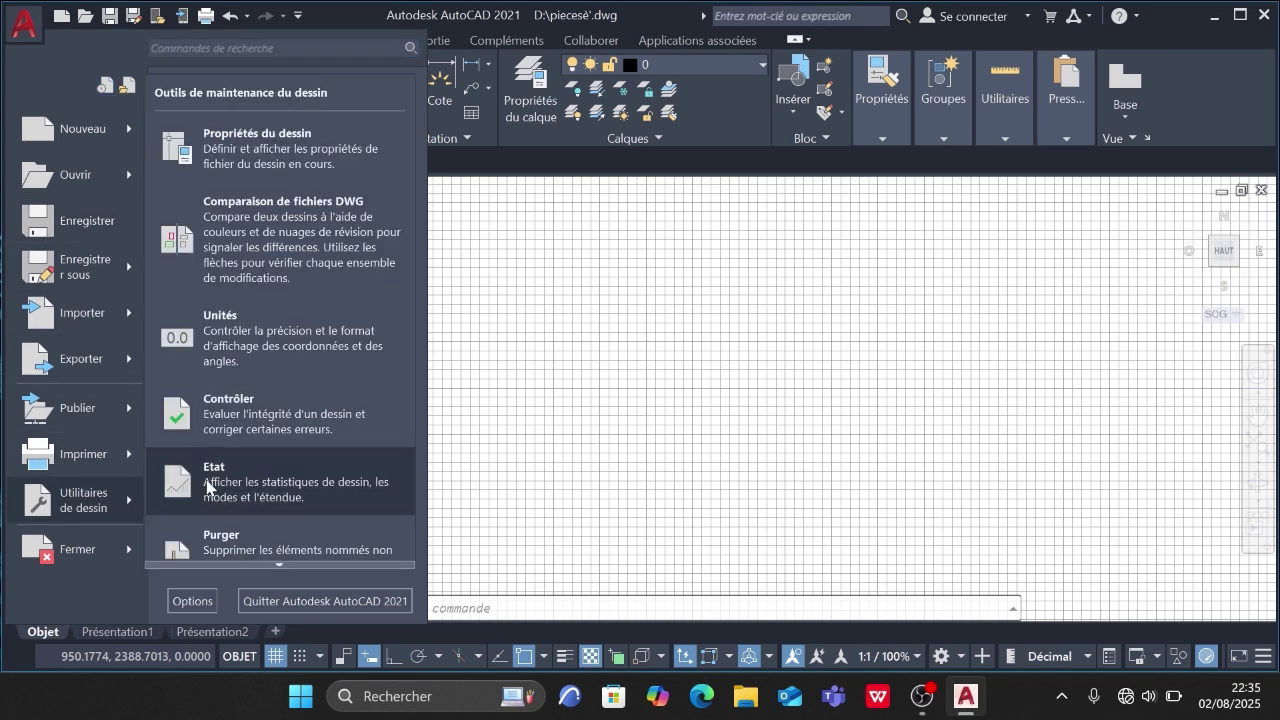
left_click(252, 365)
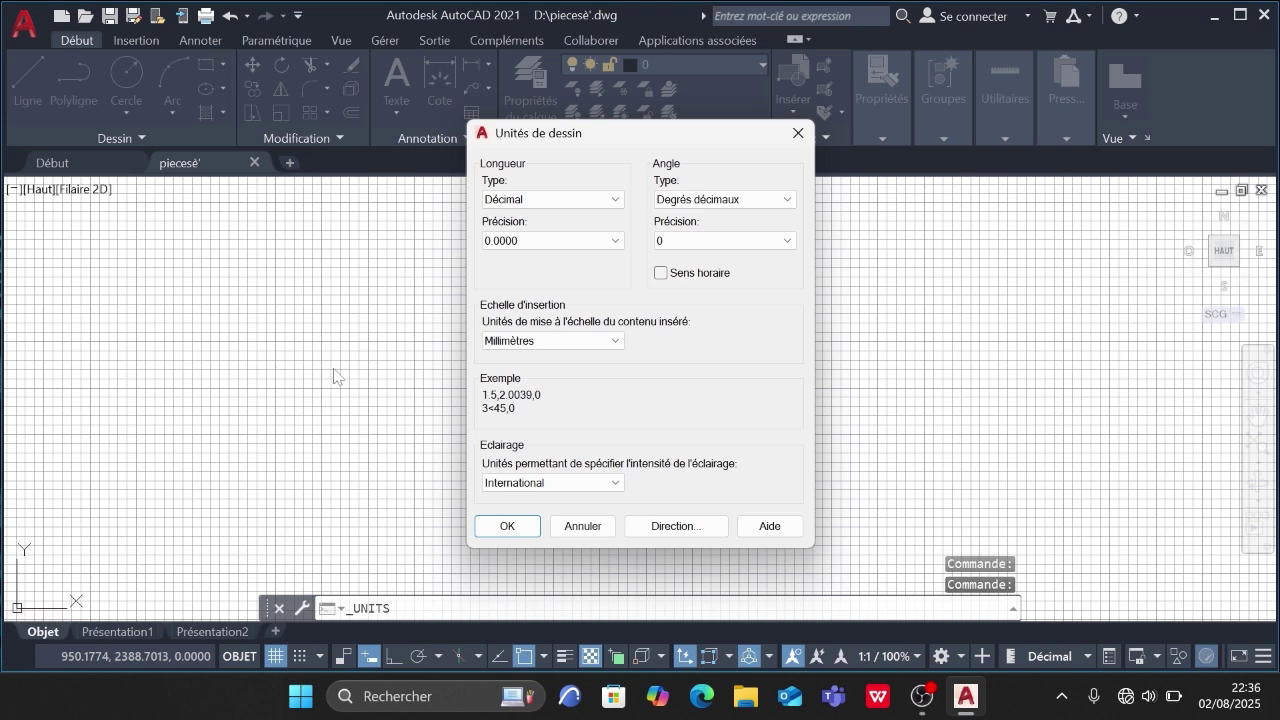
left_click(798, 134)
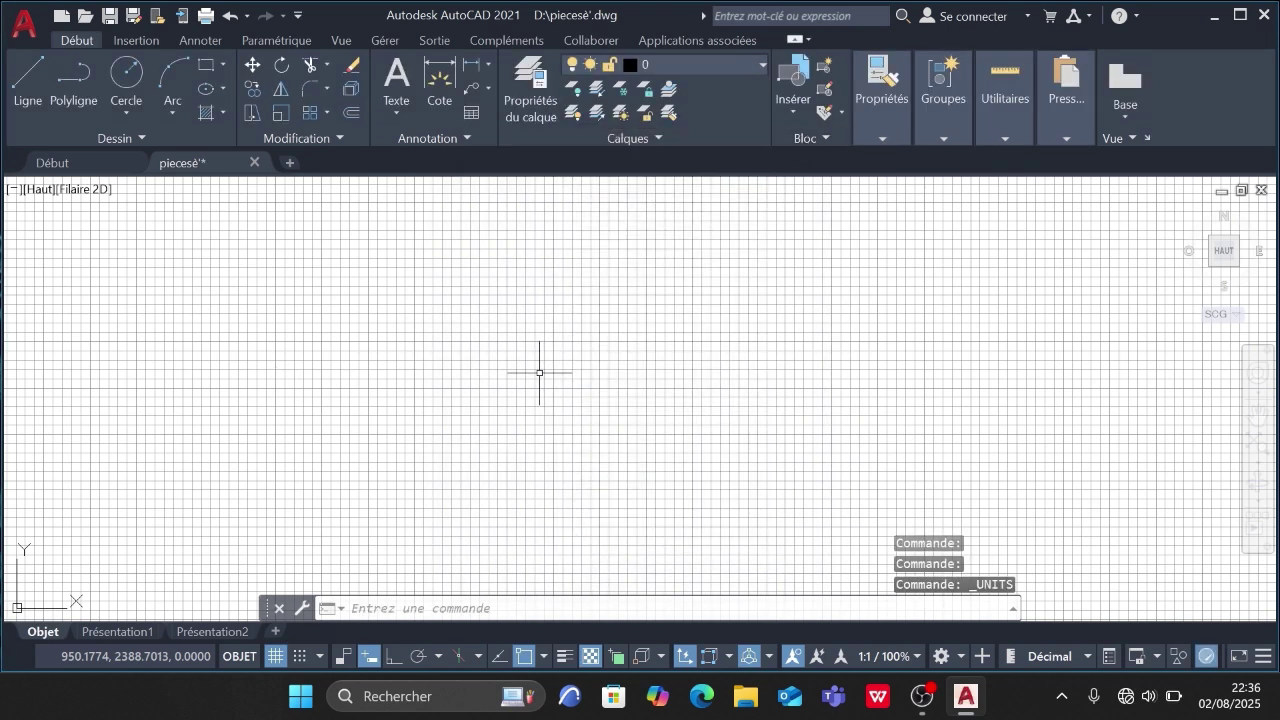
- Configure the drawing units with a length precision of 0.00 and choose the insertion scale unit
type("un")
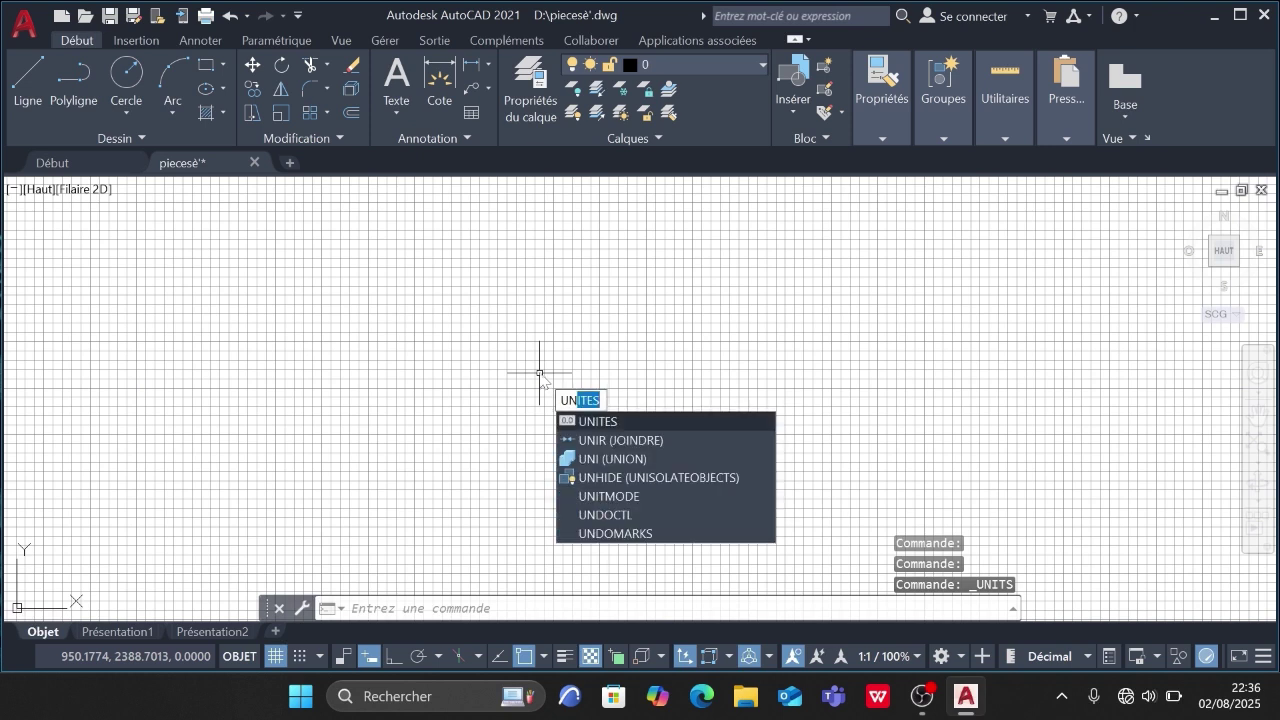
left_click(632, 423)
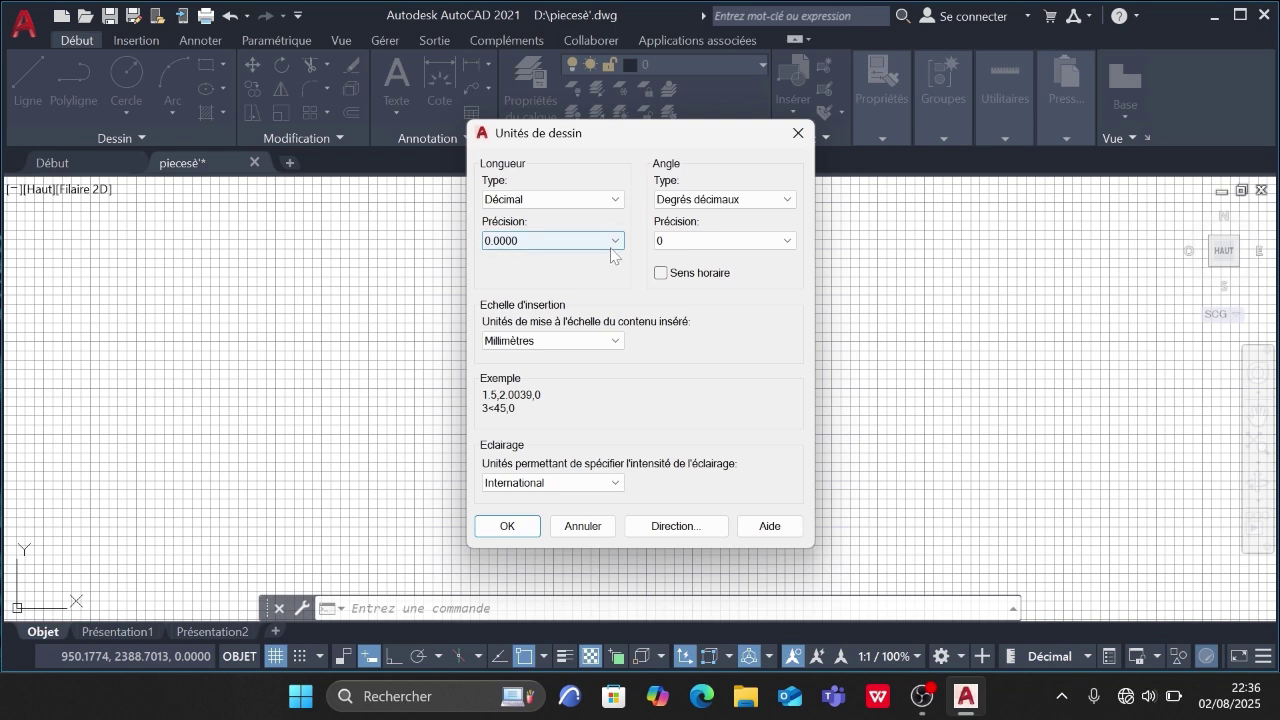
left_click(598, 241)
left_click(598, 284)
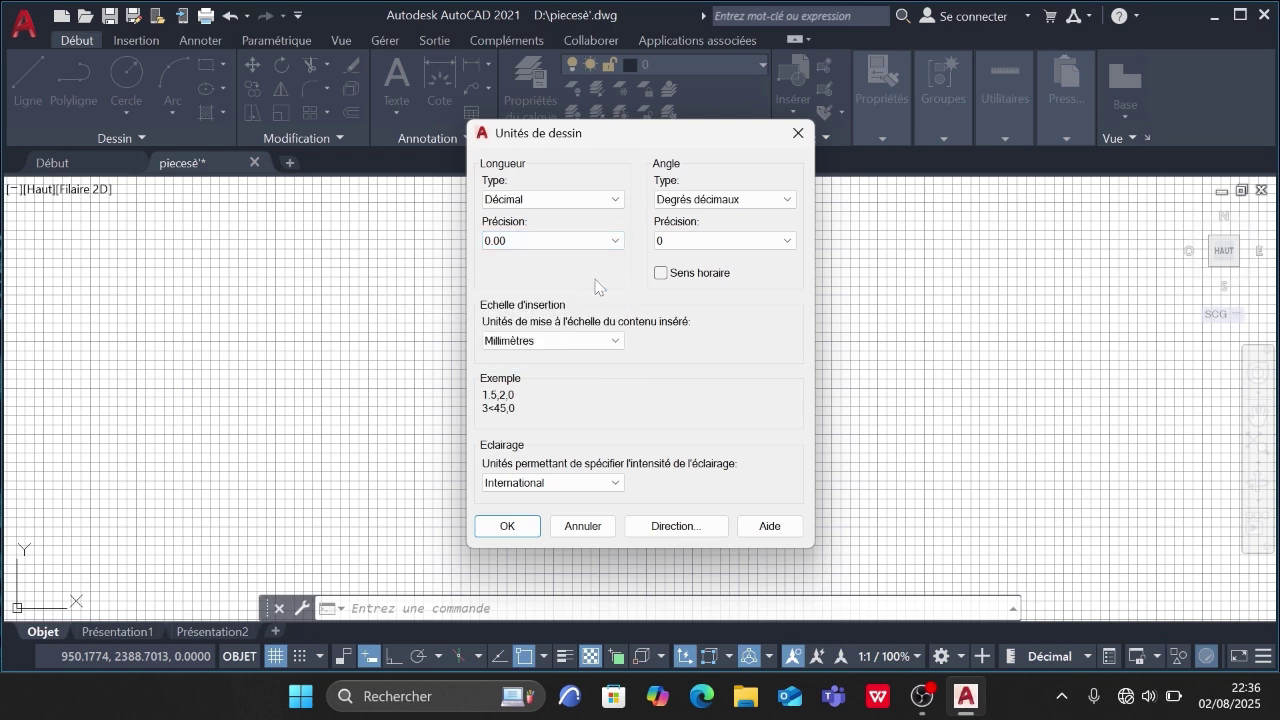
left_click(617, 344)
left_click(556, 440)
left_click(525, 526)
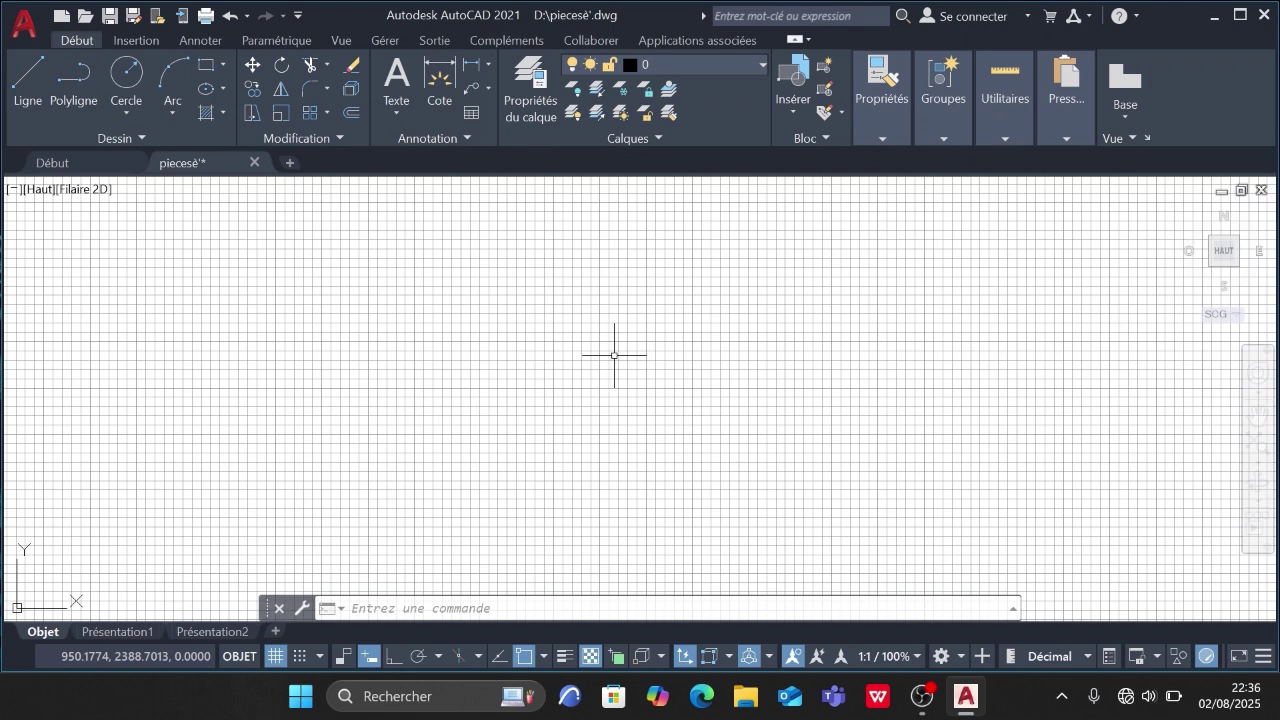
- Apply Blanc as the uniform background colour of the 2D model space in the display options
right_click(568, 319)
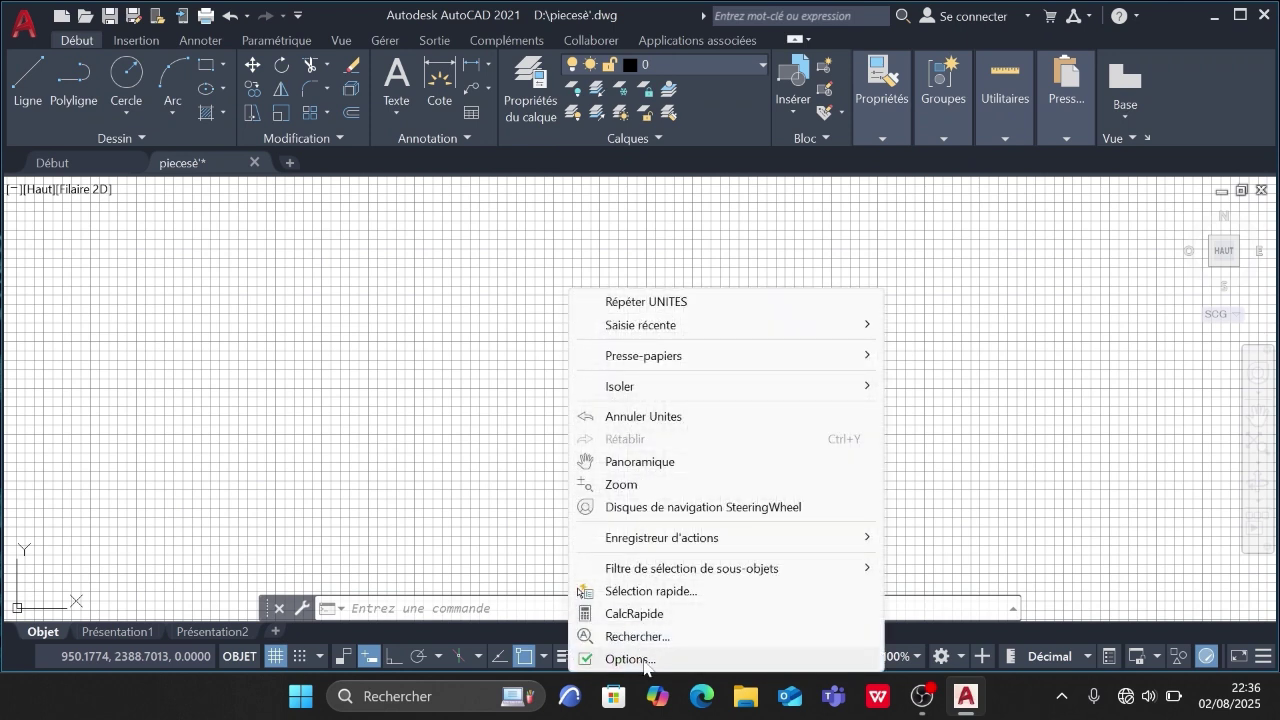
left_click(630, 659)
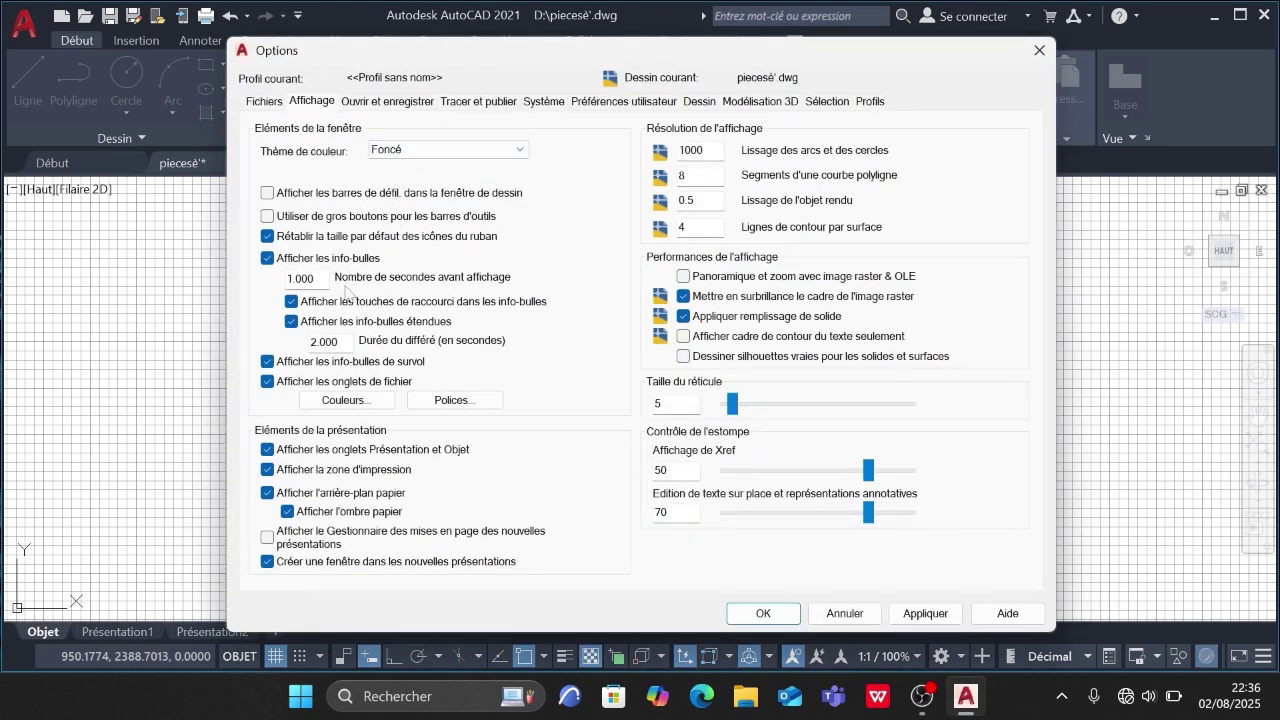
left_click(372, 403)
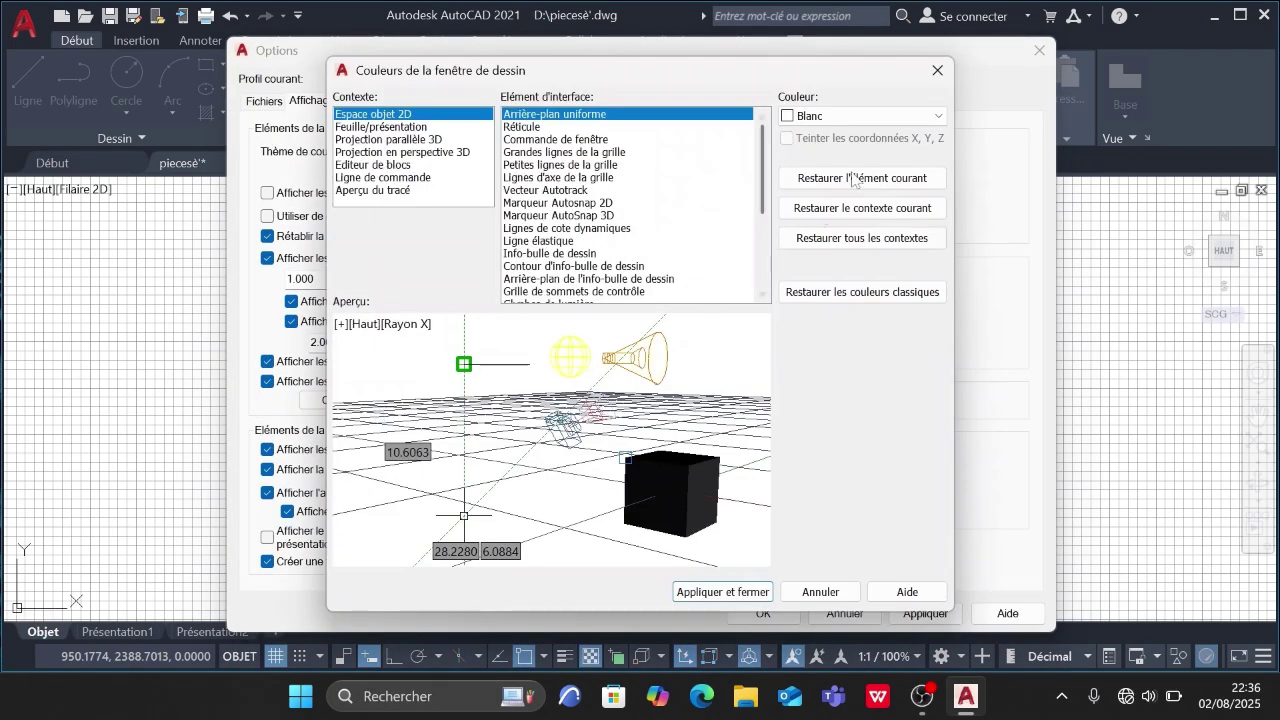
left_click(905, 116)
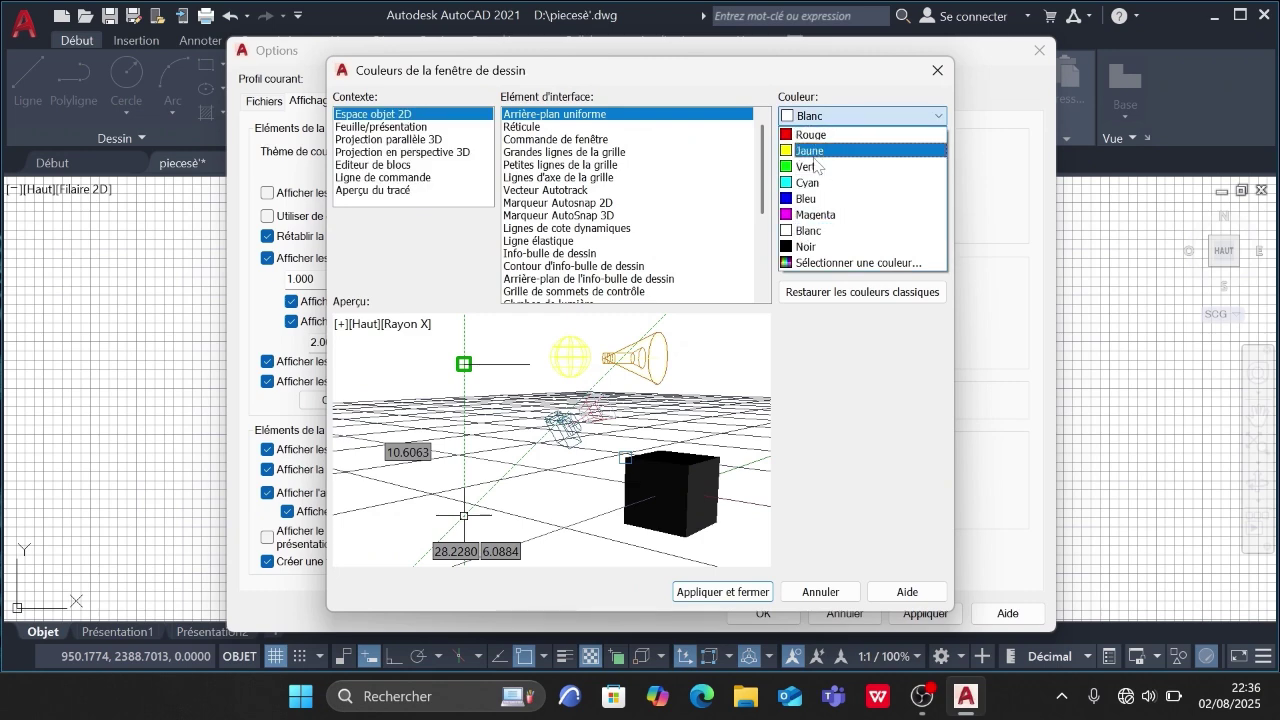
left_click(758, 592)
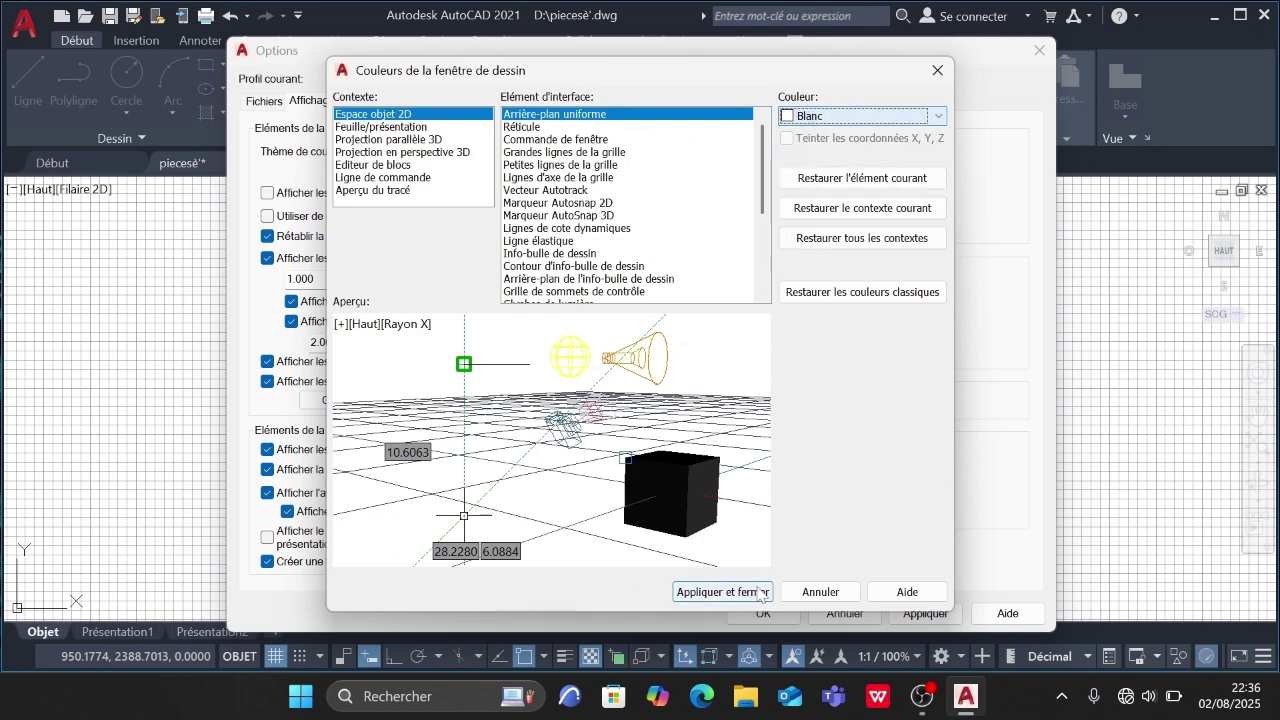
left_click(758, 592)
left_click(762, 613)
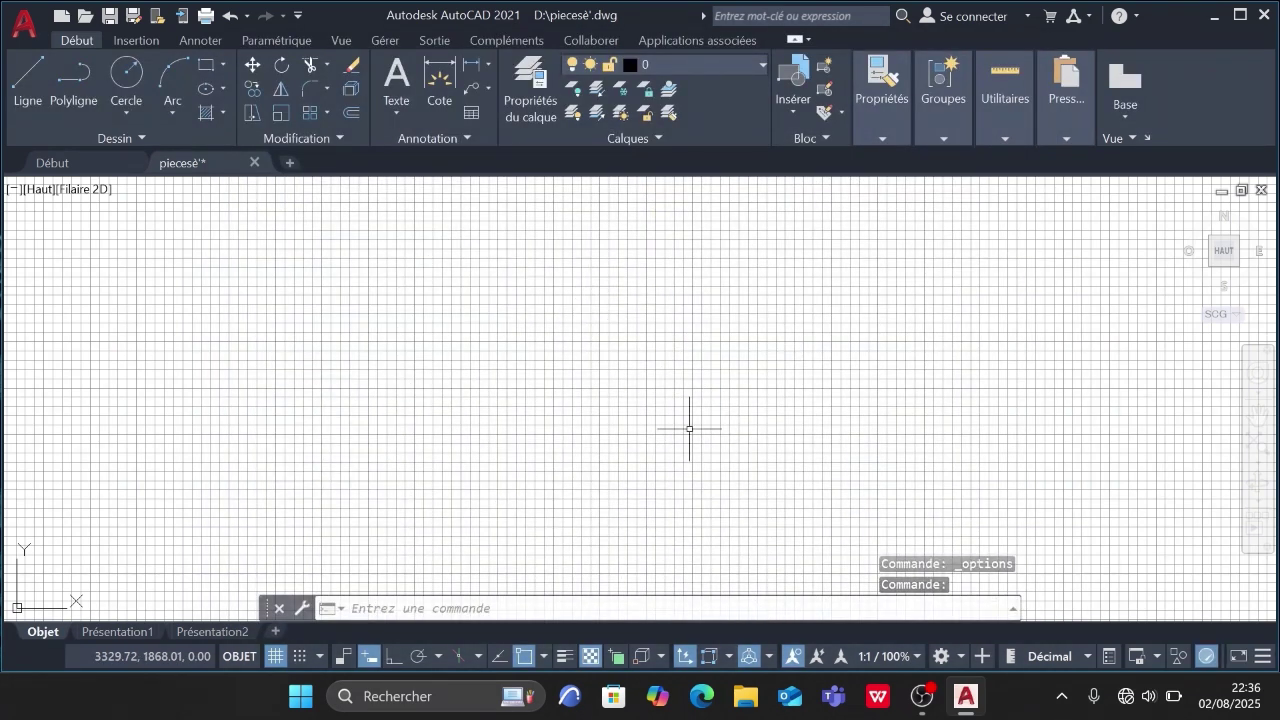
- Turn off the grid display in the drawing area
scroll(488, 428, "down", 3)
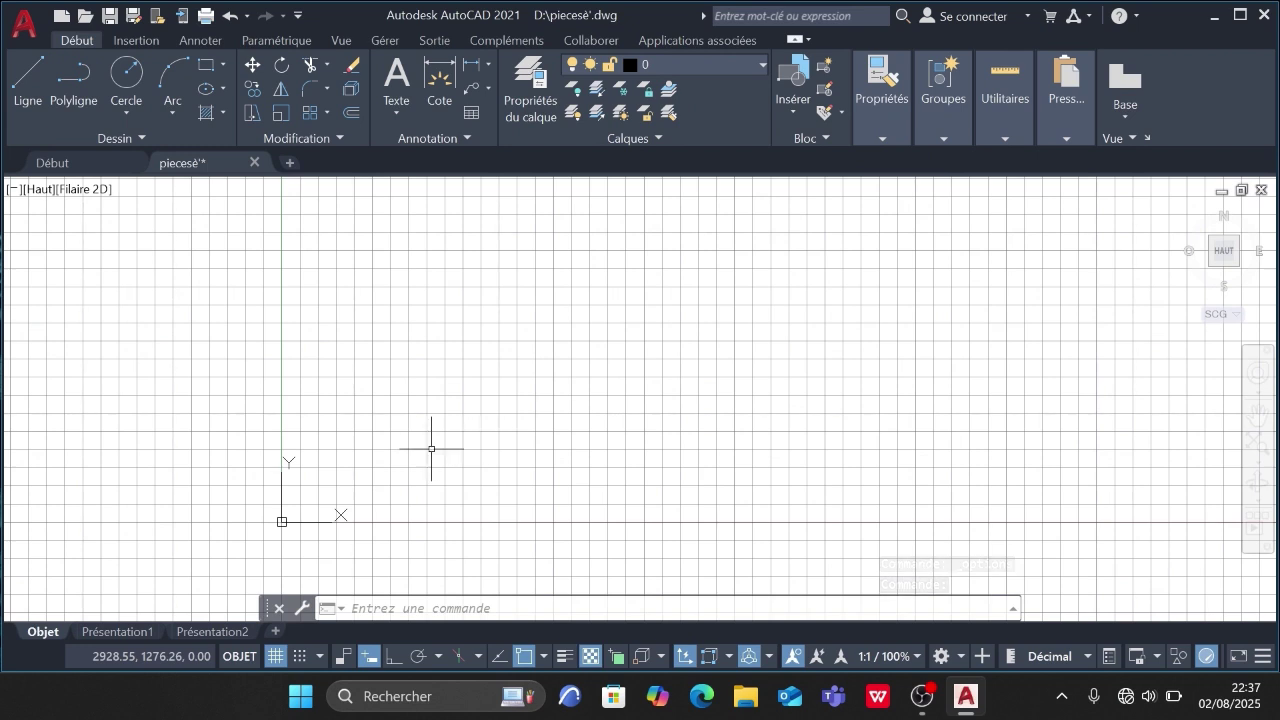
scroll(429, 449, "up", 3)
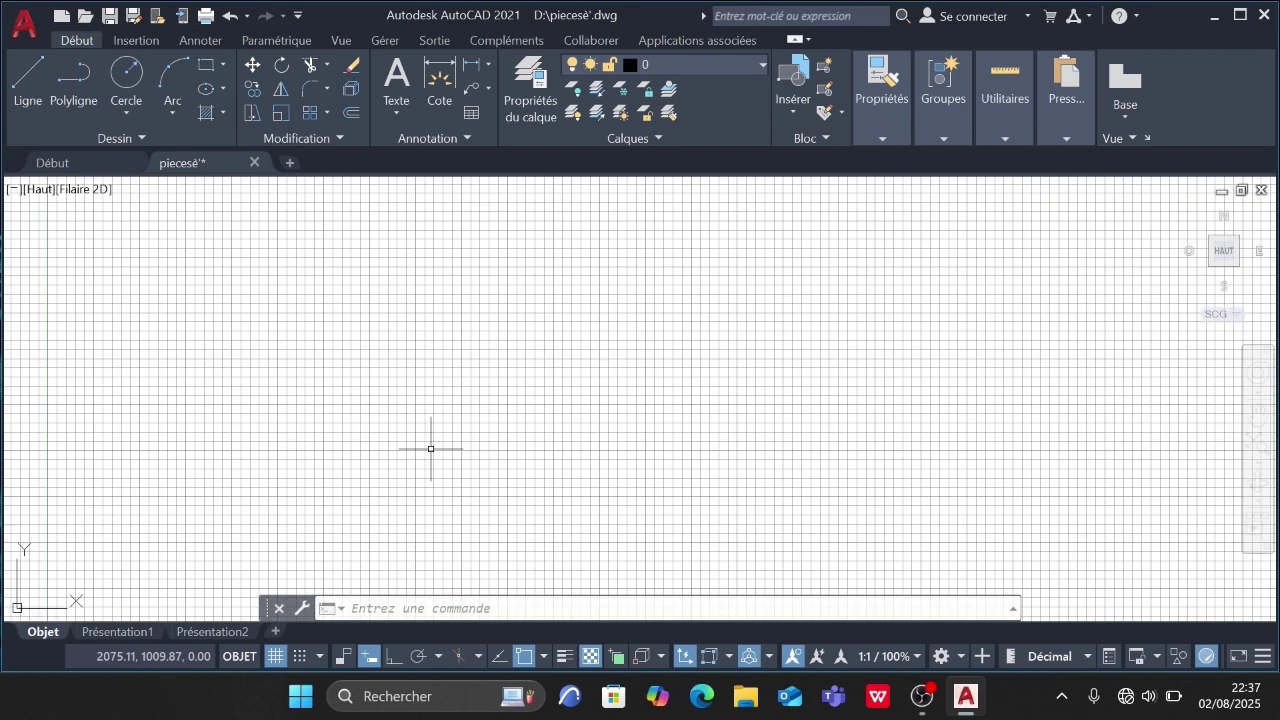
left_click(282, 663)
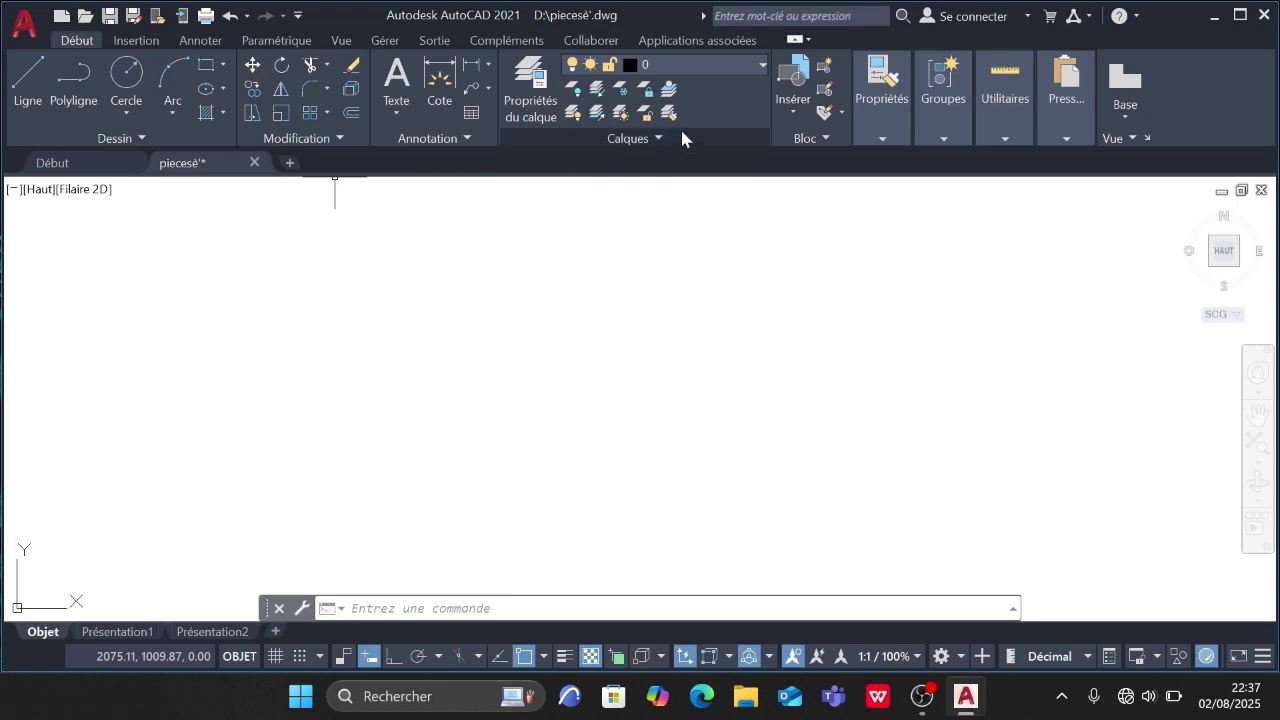
left_click(127, 113)
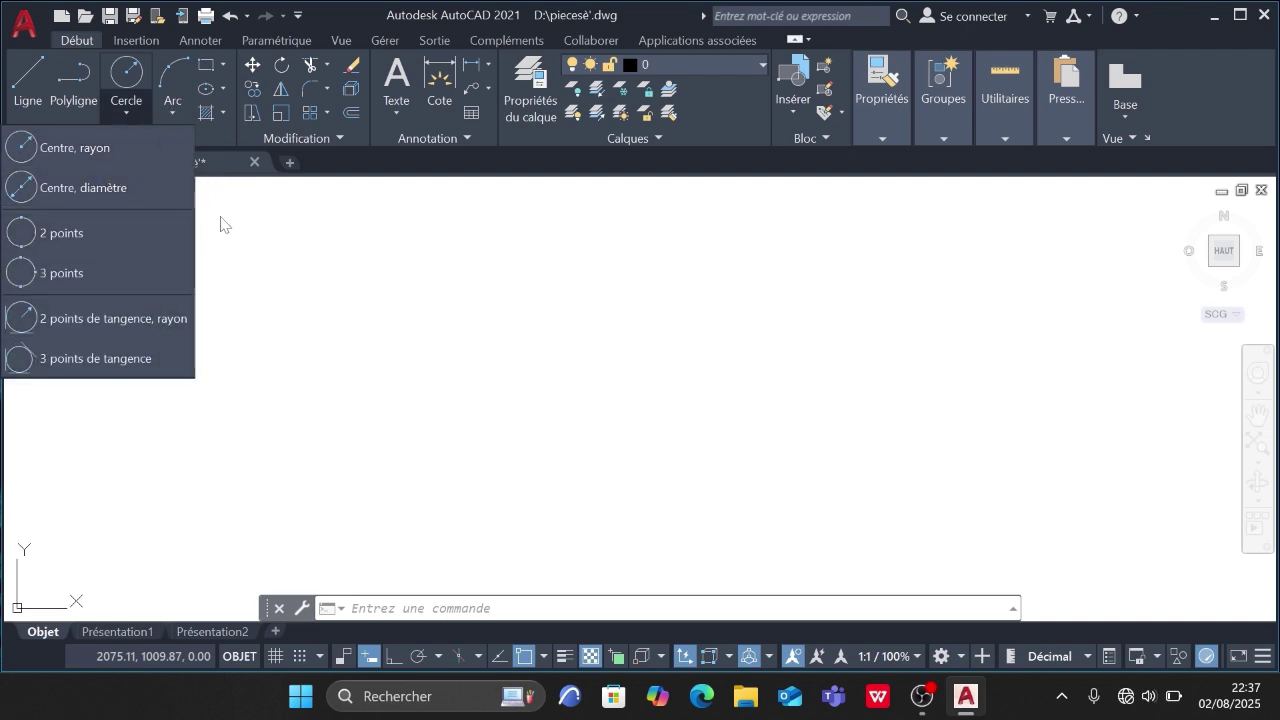
left_click(166, 110)
left_click(168, 112)
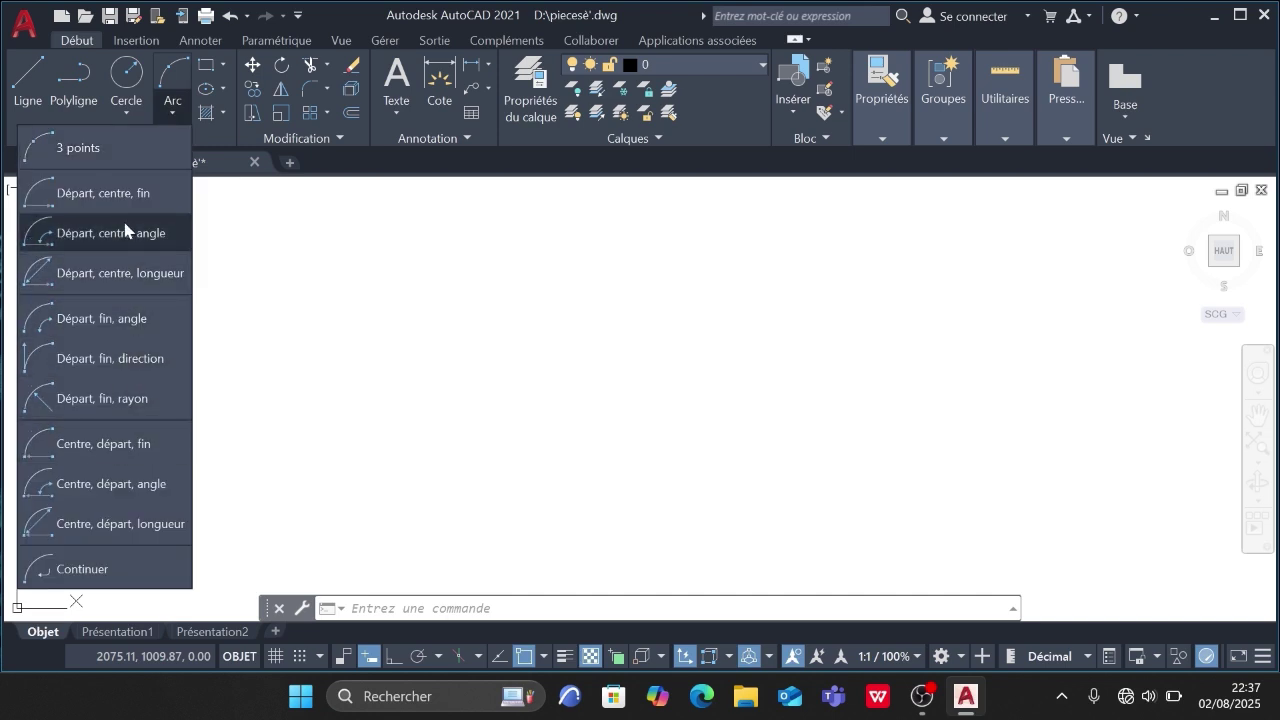
left_click(205, 68)
left_click(205, 67)
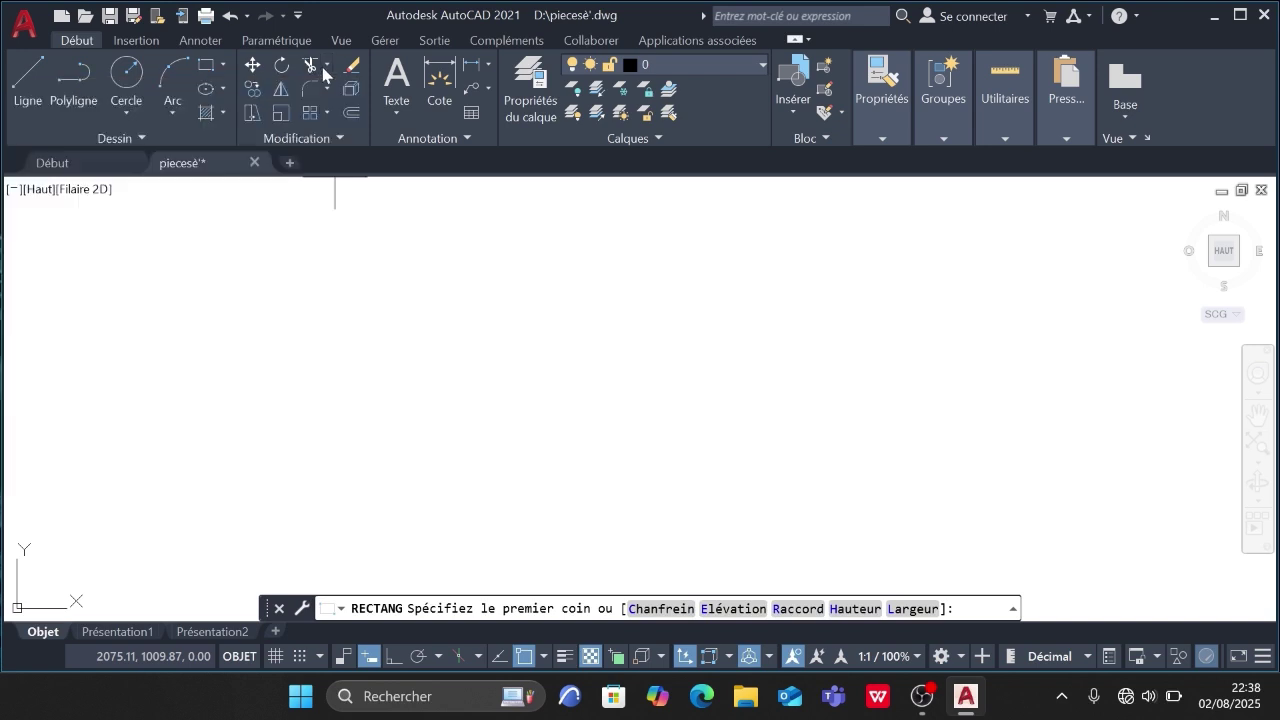
left_click(325, 70)
left_click(921, 696)
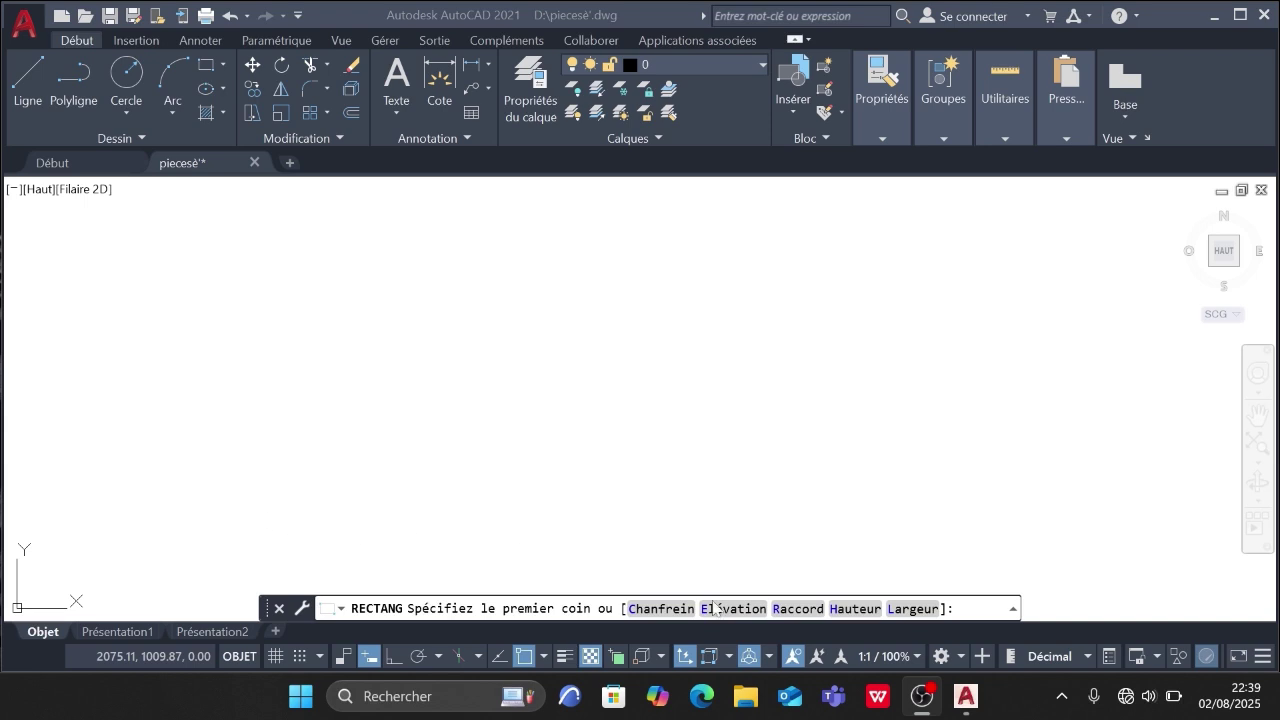
left_click(966, 698)
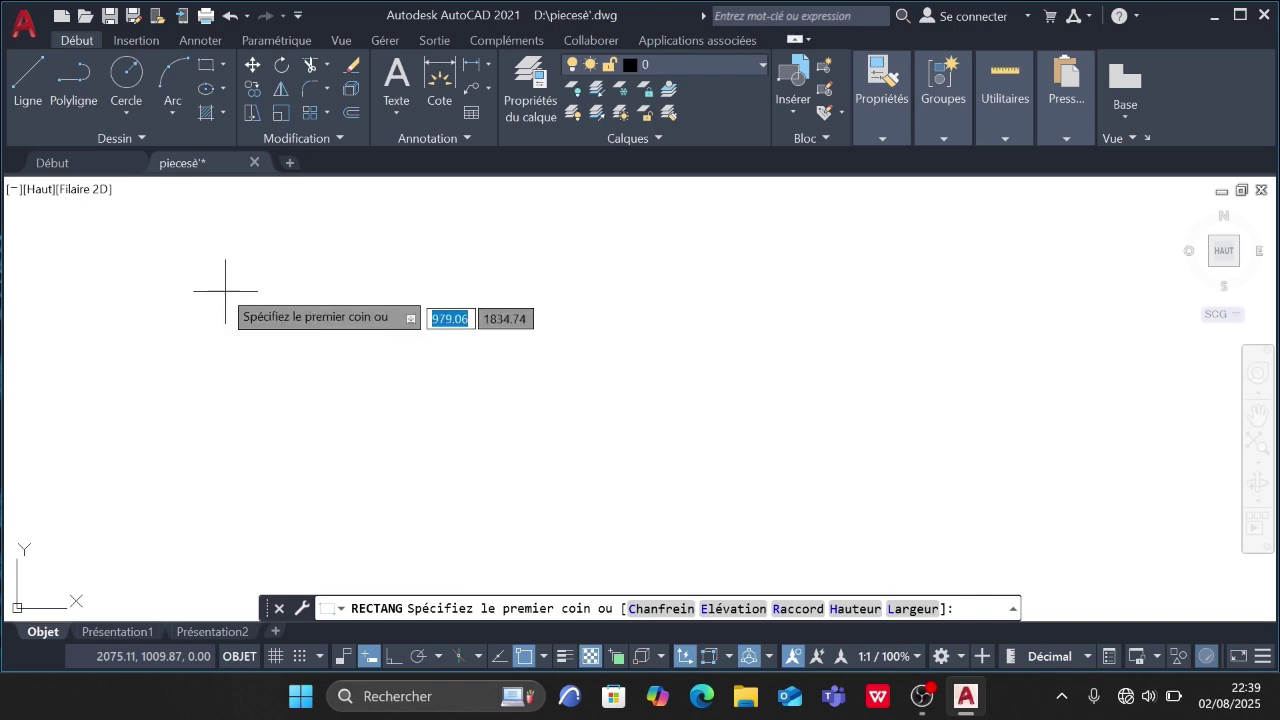
- Draw a rectangle about 964 by 518 units in the upper-left part of the empty drawing
left_click(209, 76)
left_click(273, 279)
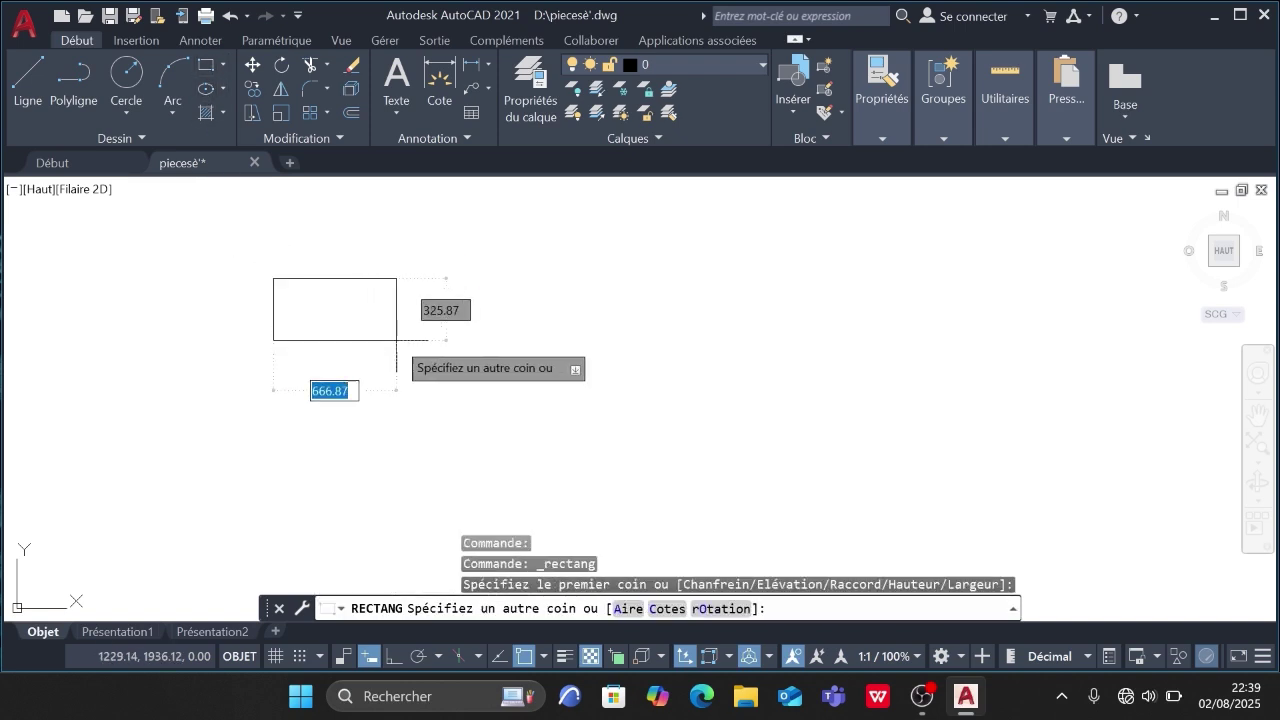
left_click(451, 373)
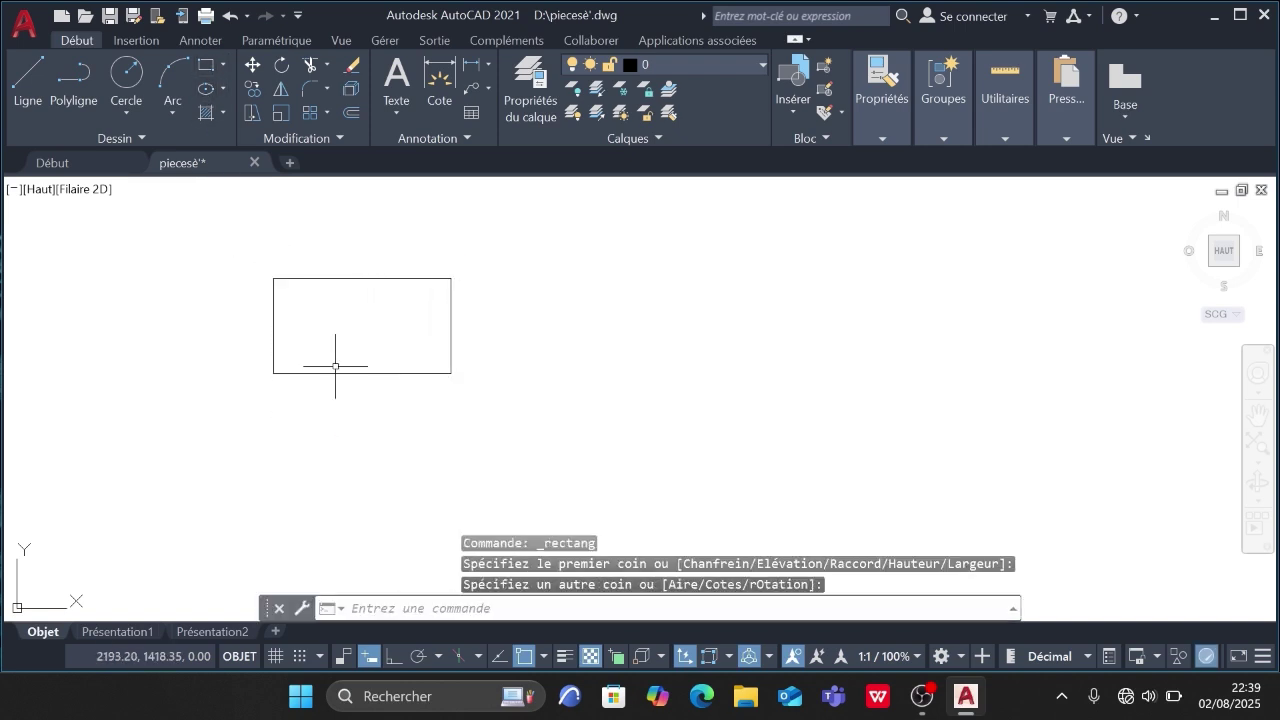
- Select the rectangle repeatedly with window and crossing selections from opposite corners, clearing the selection each time
left_click(234, 252)
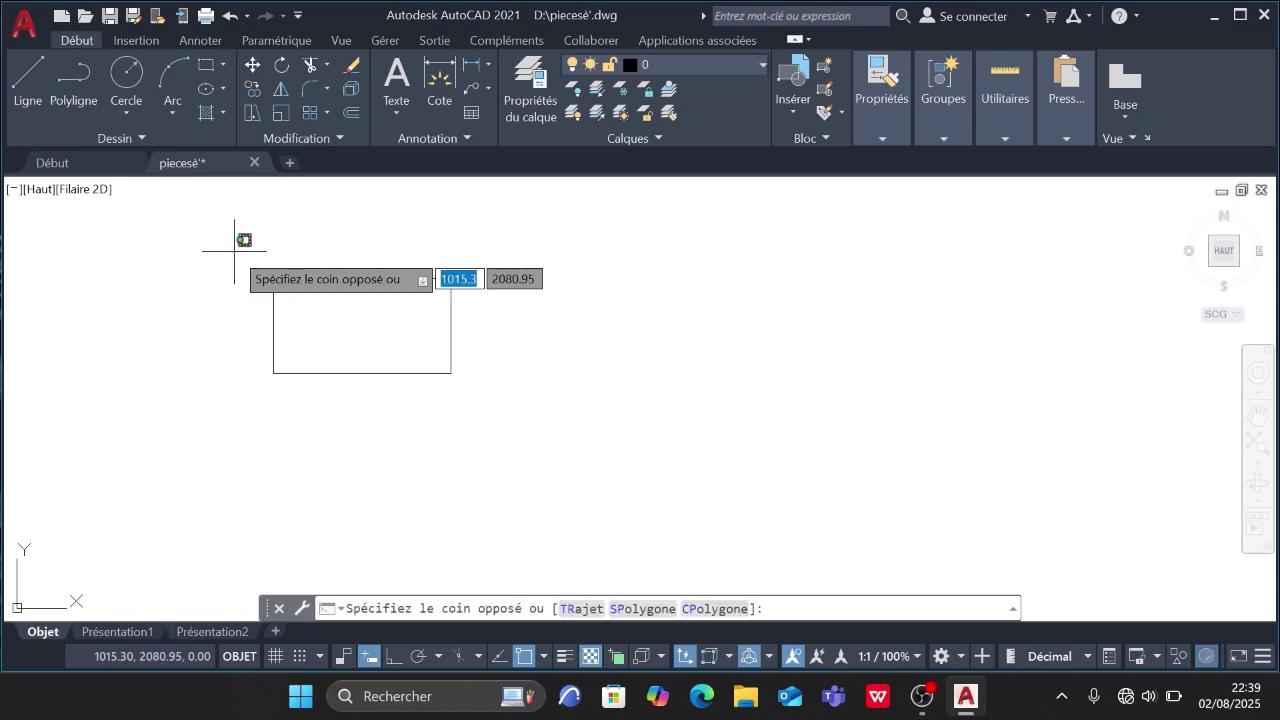
left_click(516, 403)
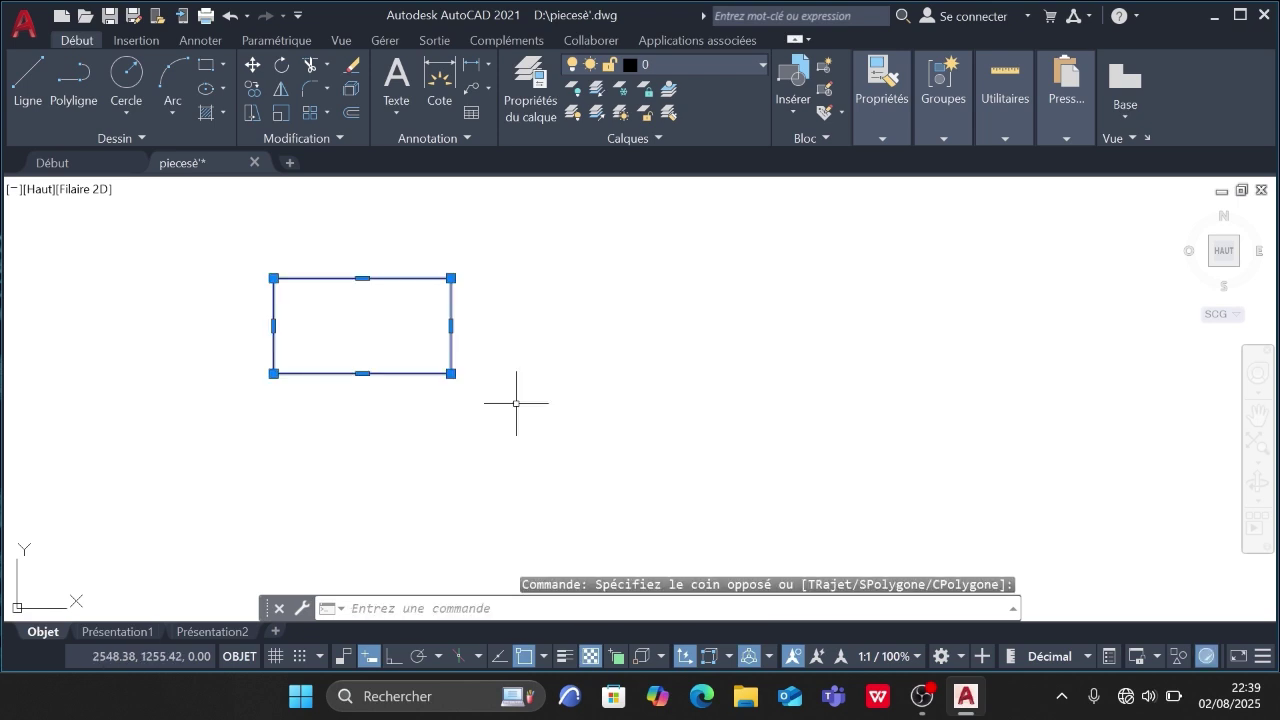
key("Escape")
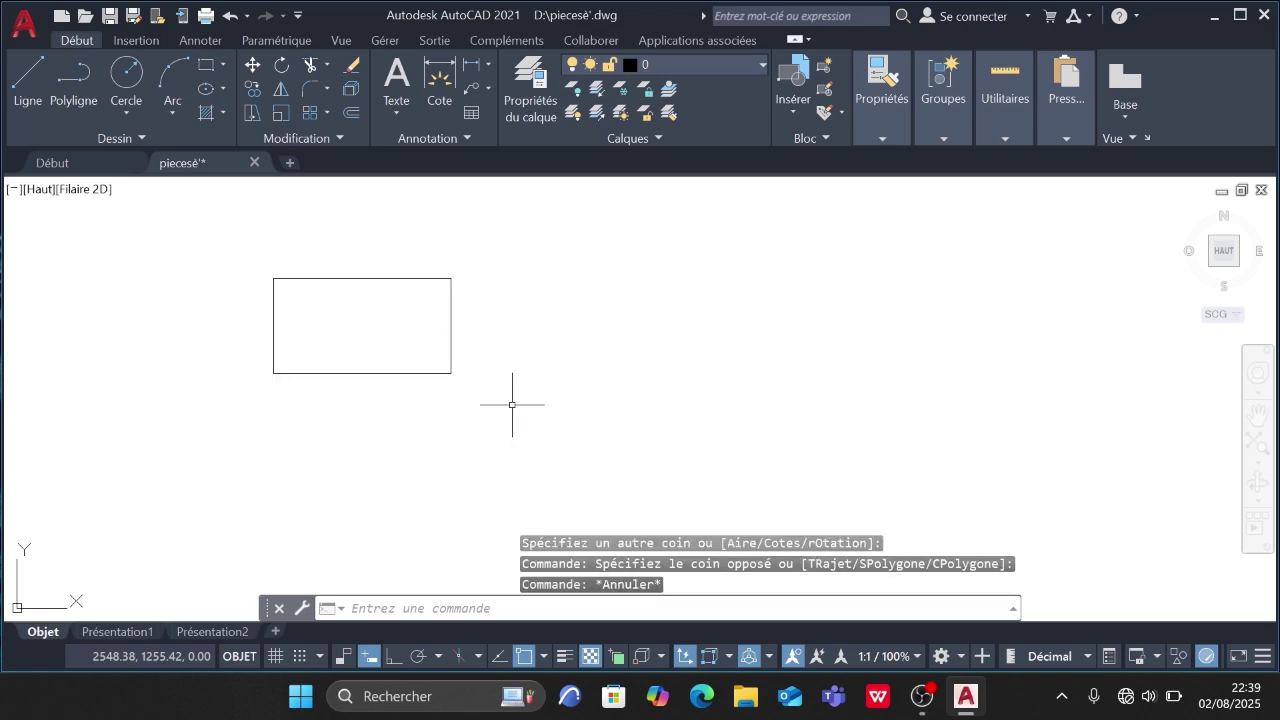
left_click(494, 401)
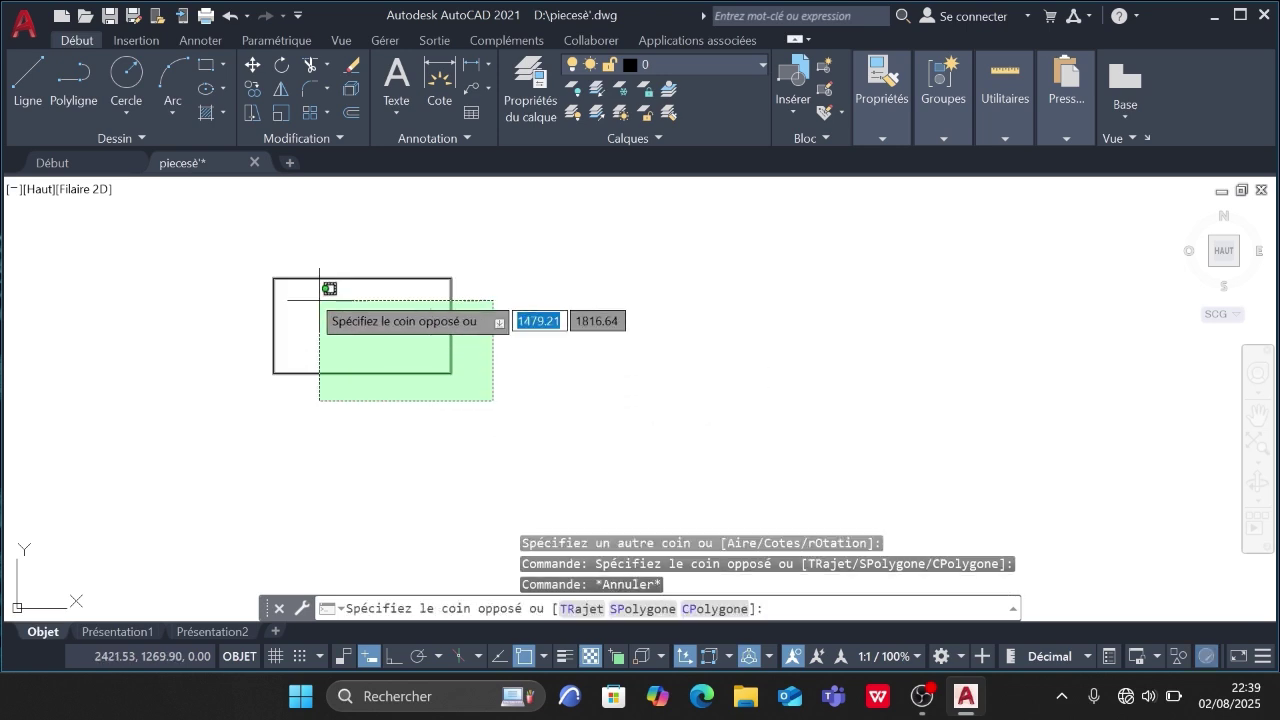
left_click(256, 268)
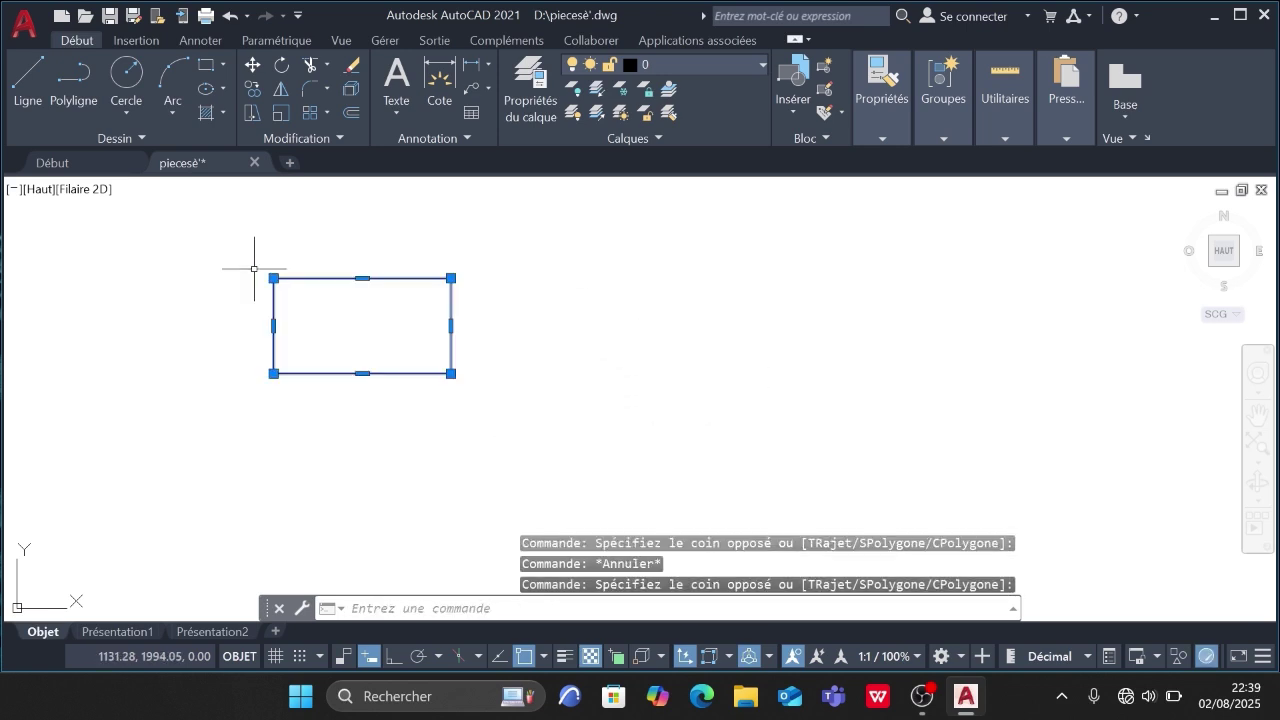
key("Escape")
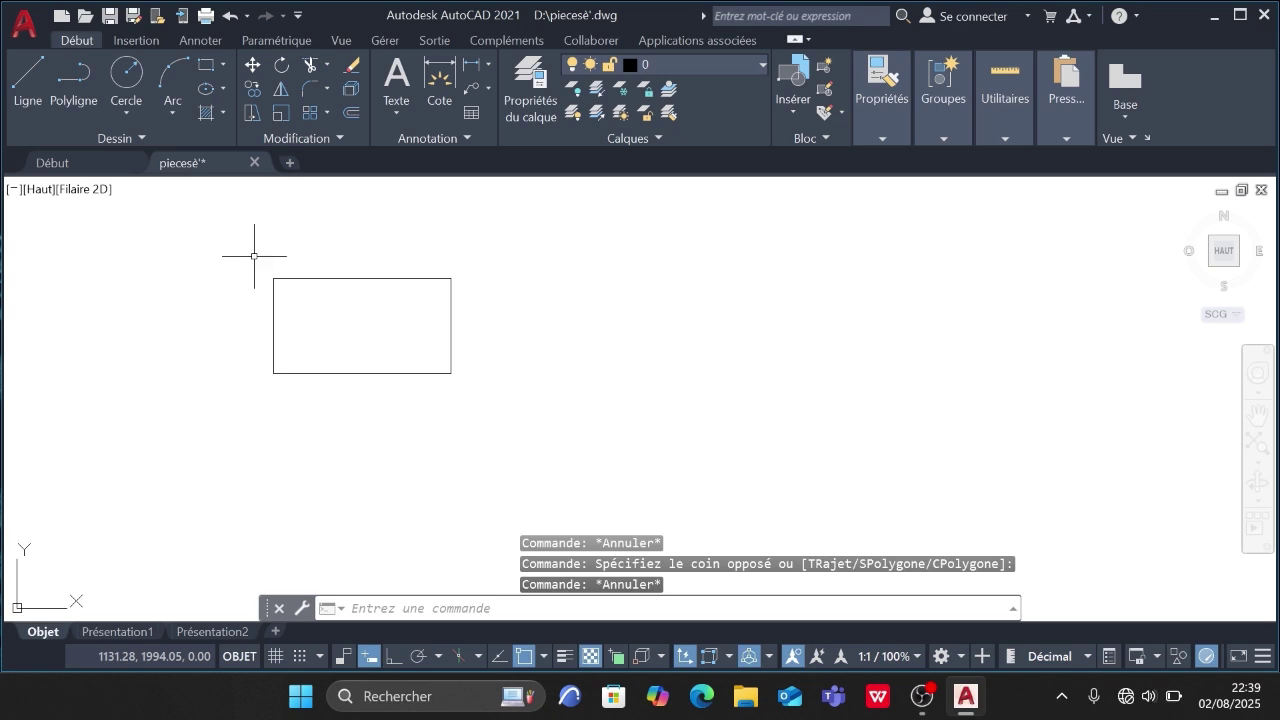
left_click(254, 256)
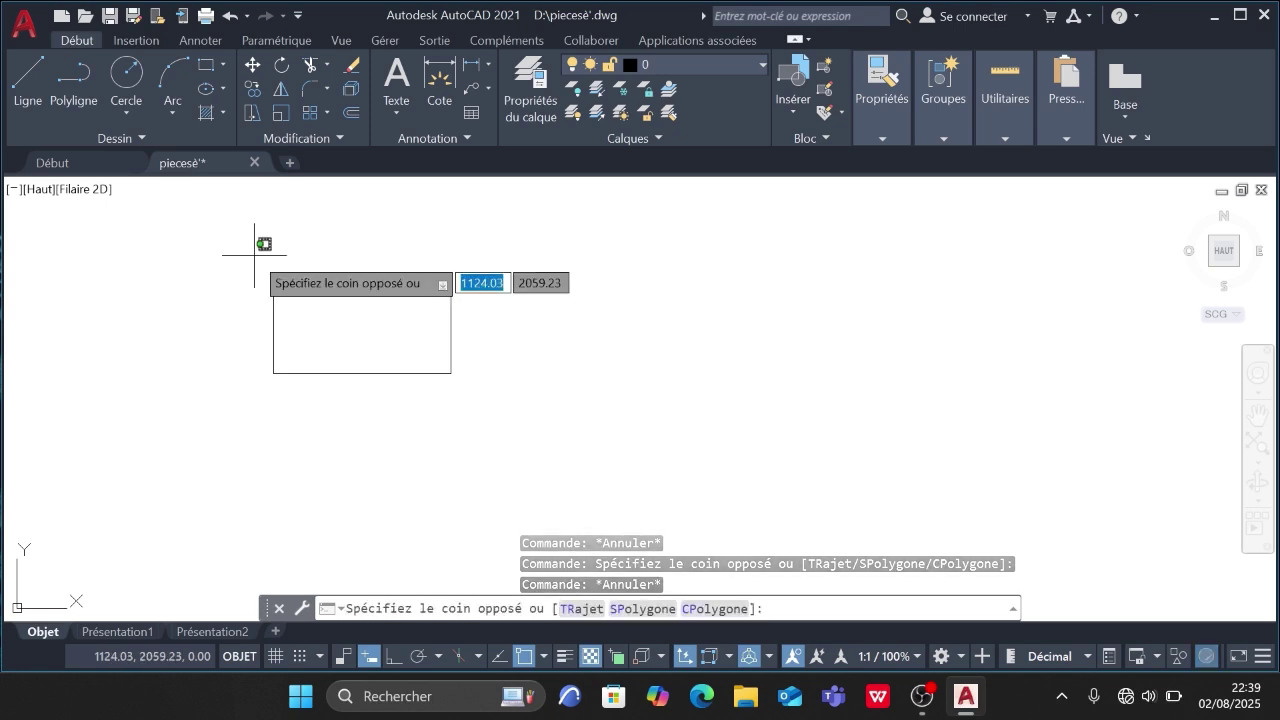
left_click(473, 394)
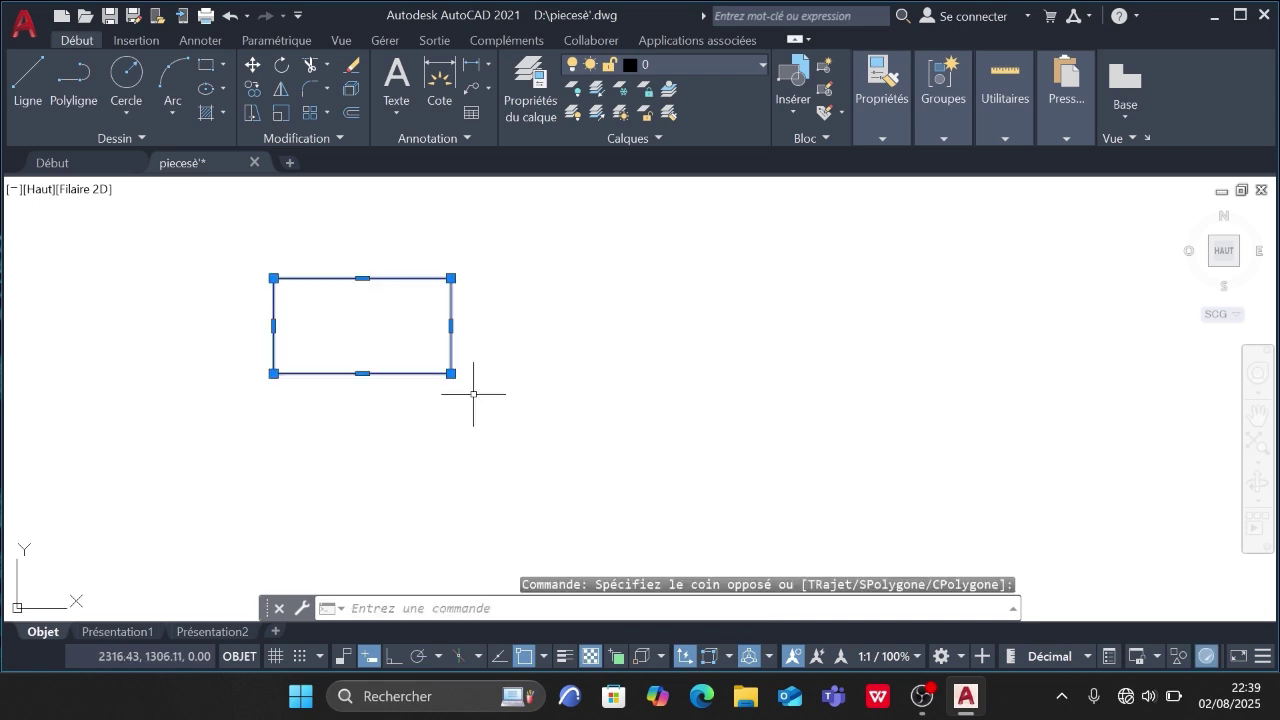
key("Escape")
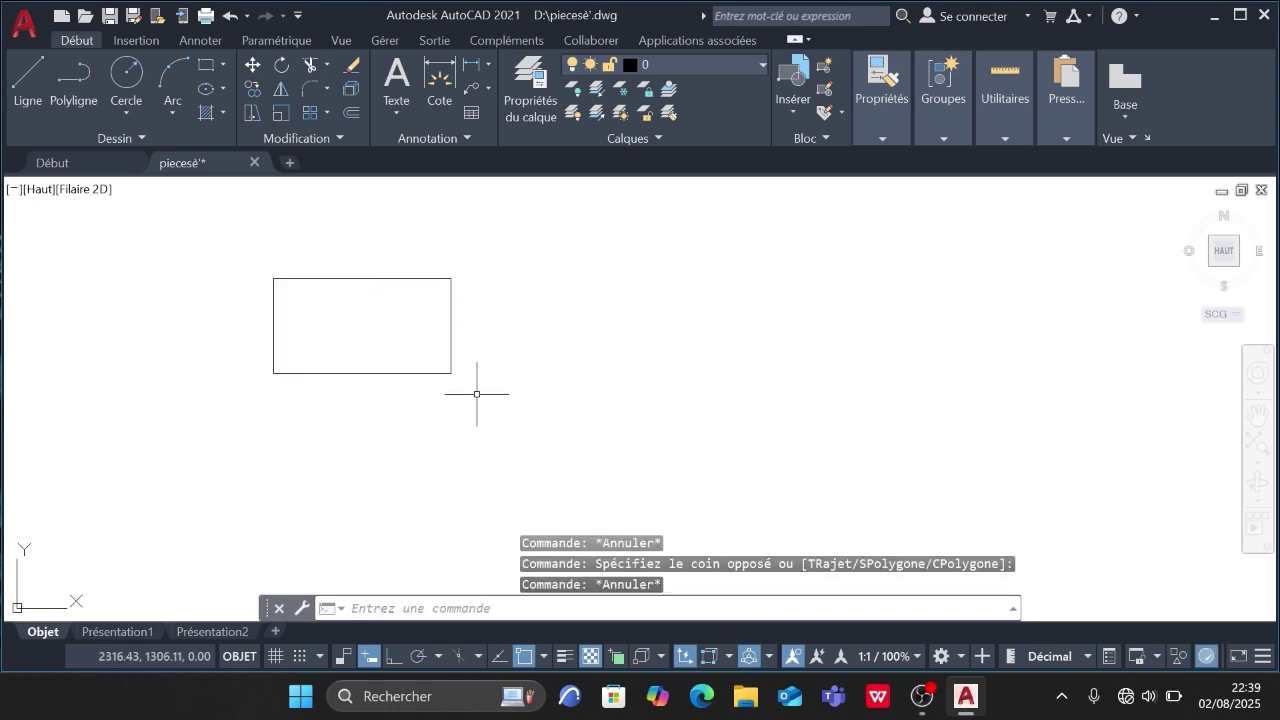
left_click(475, 404)
left_click(401, 345)
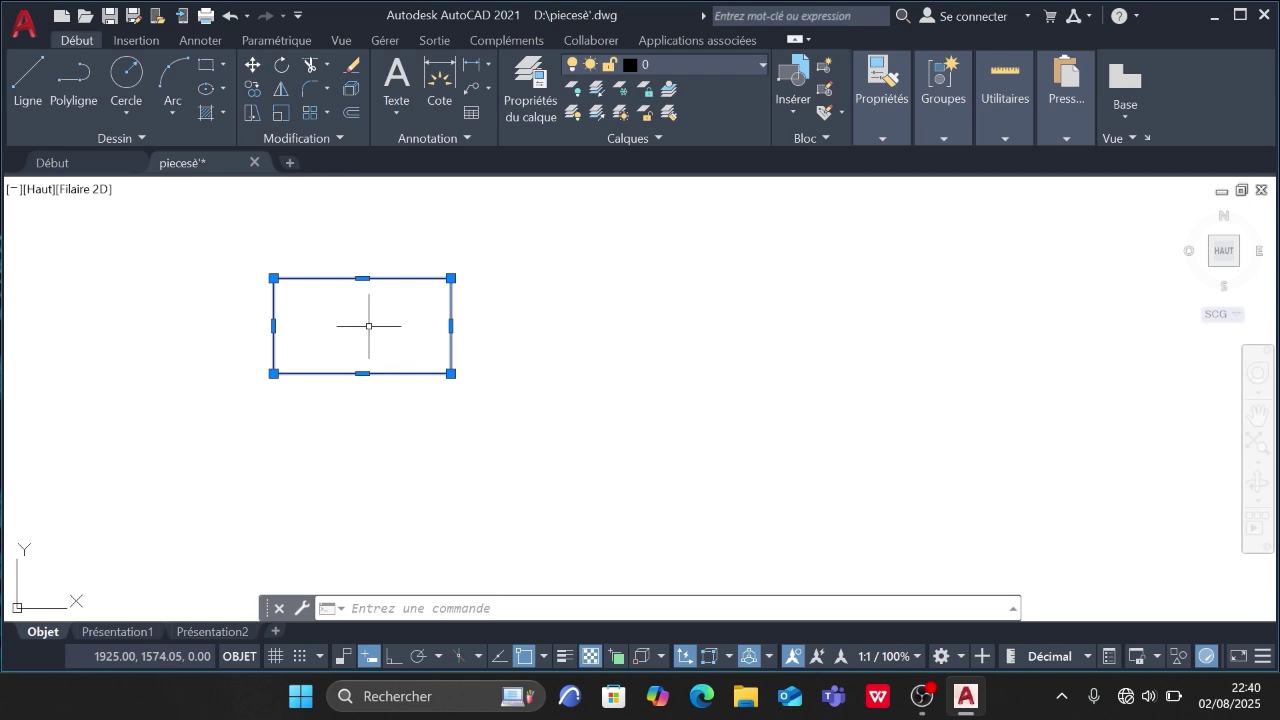
key("Escape")
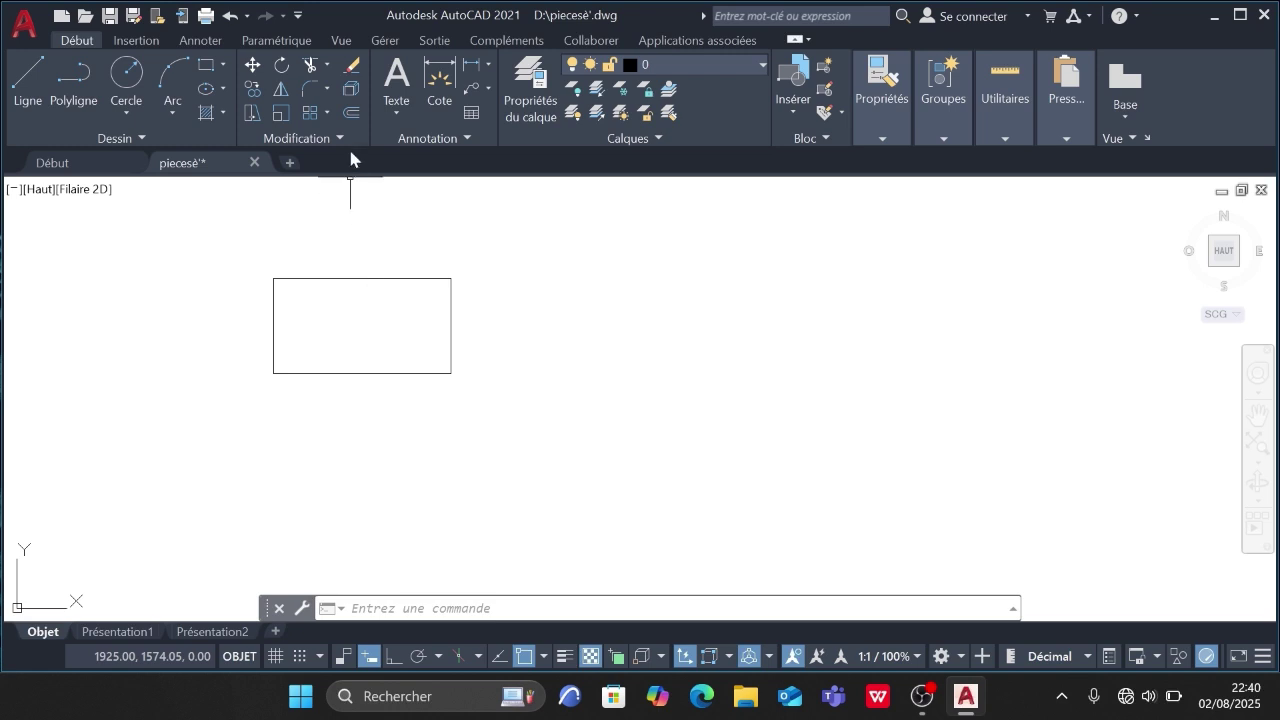
- Offset the rectangle 24 units to its inside
left_click(351, 114)
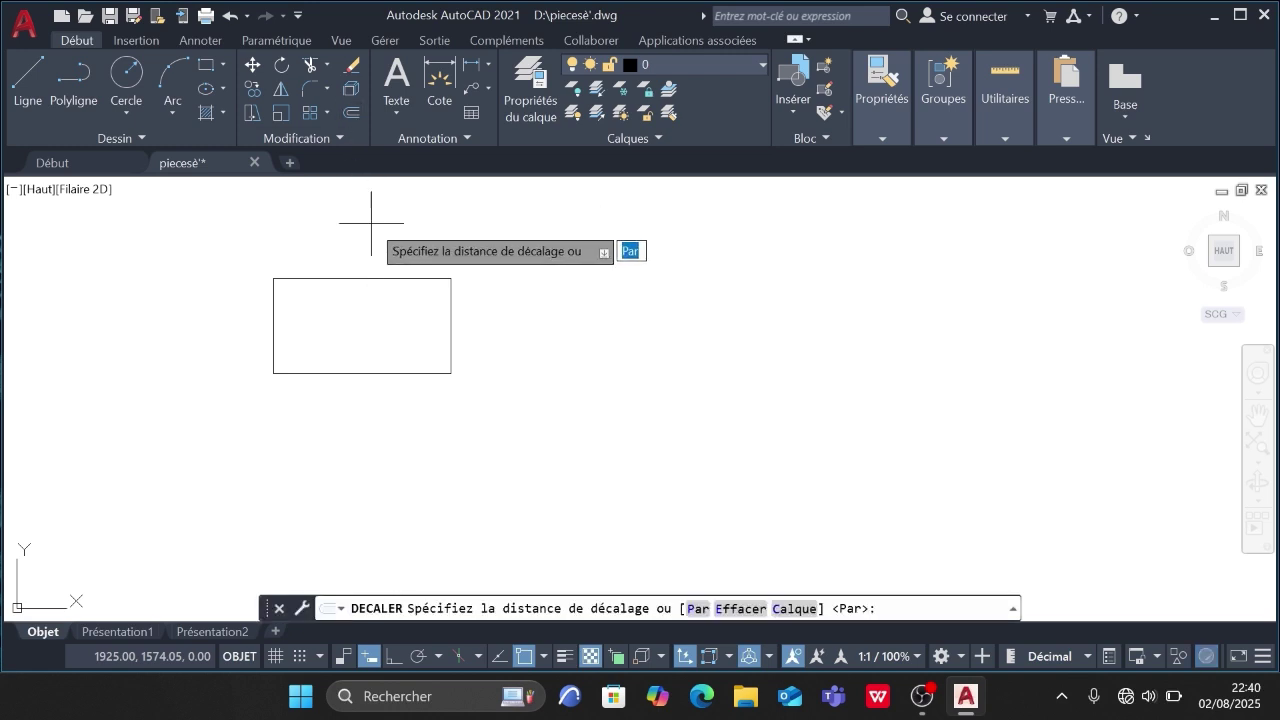
type("1")
key("Return")
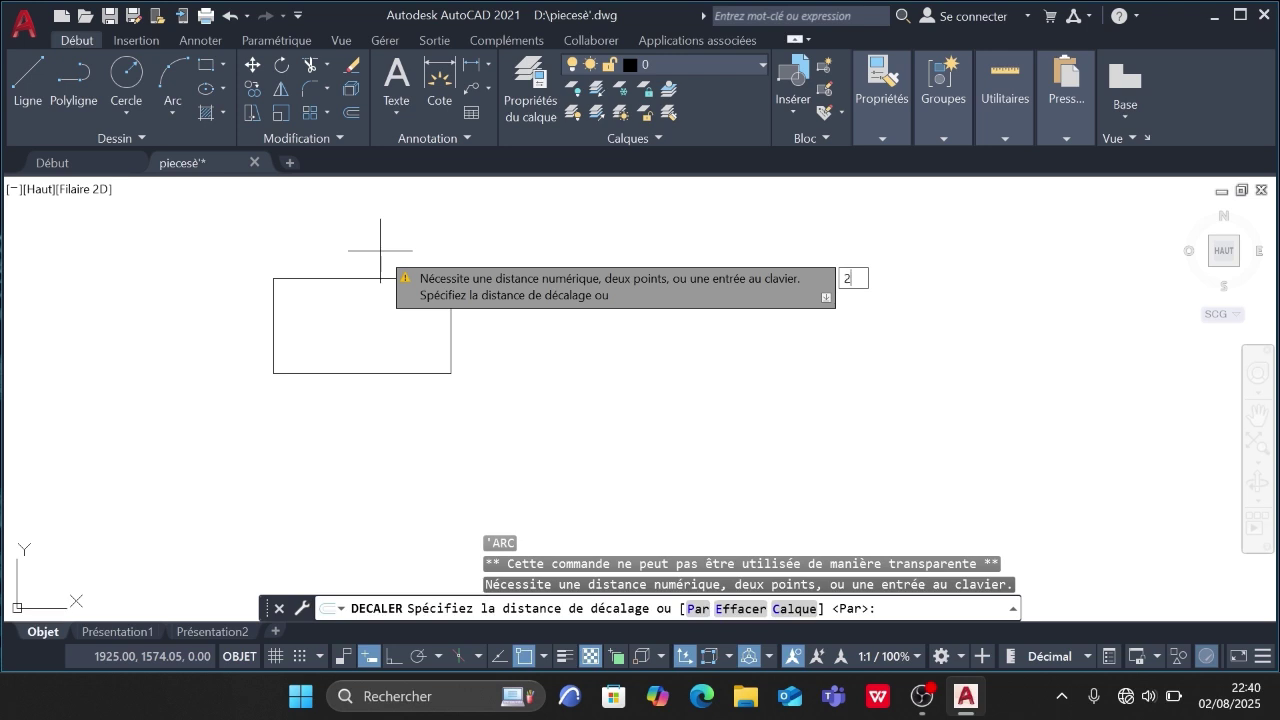
type("24")
key("Return")
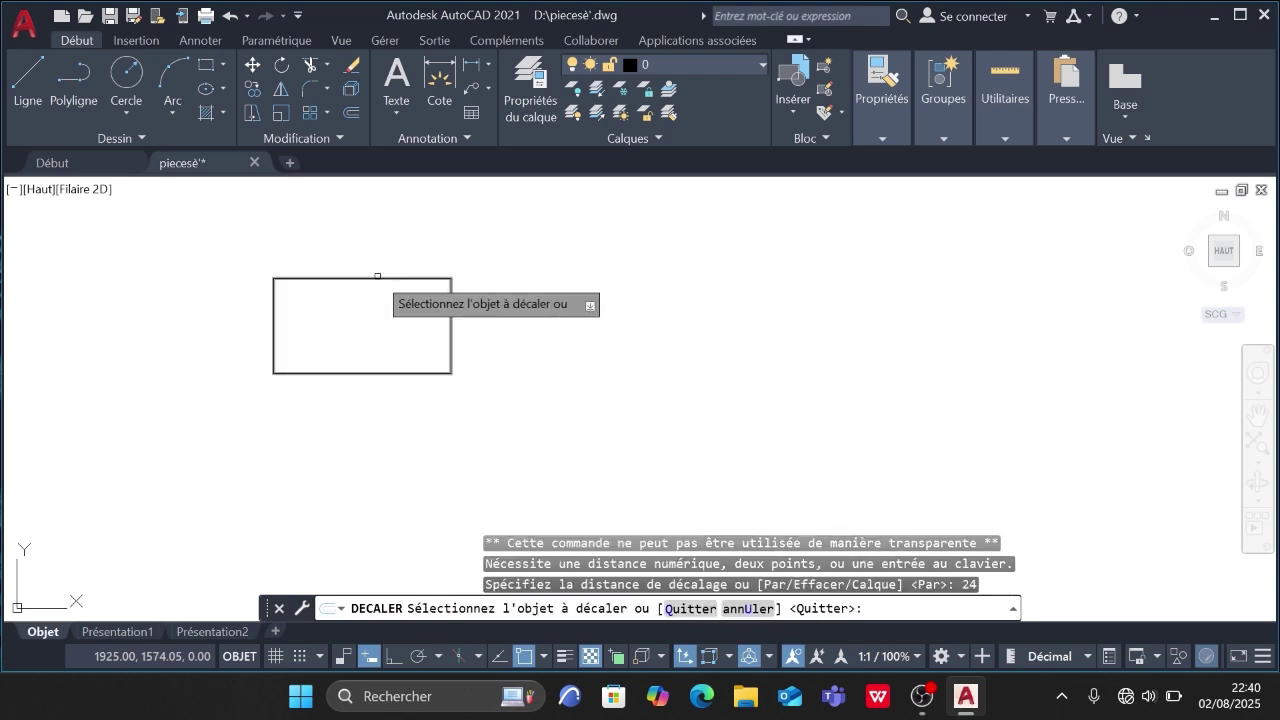
left_click(376, 279)
left_click(345, 327)
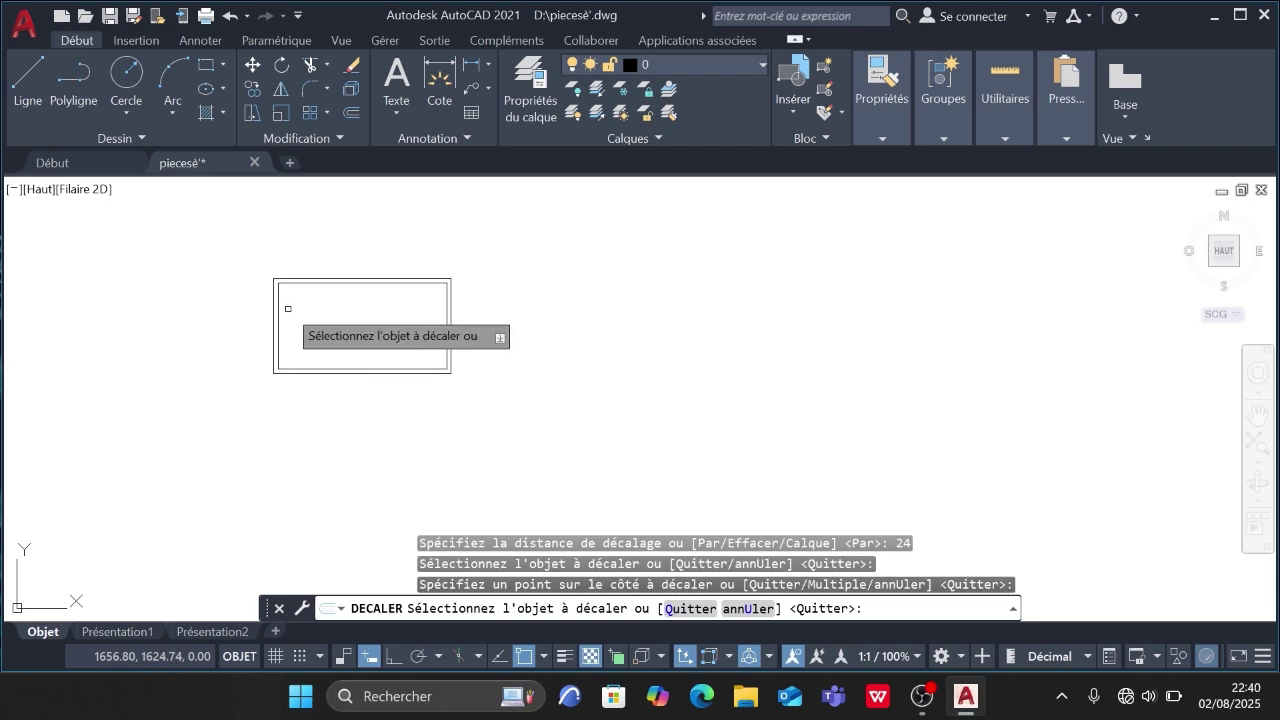
scroll(228, 292, "up", 5)
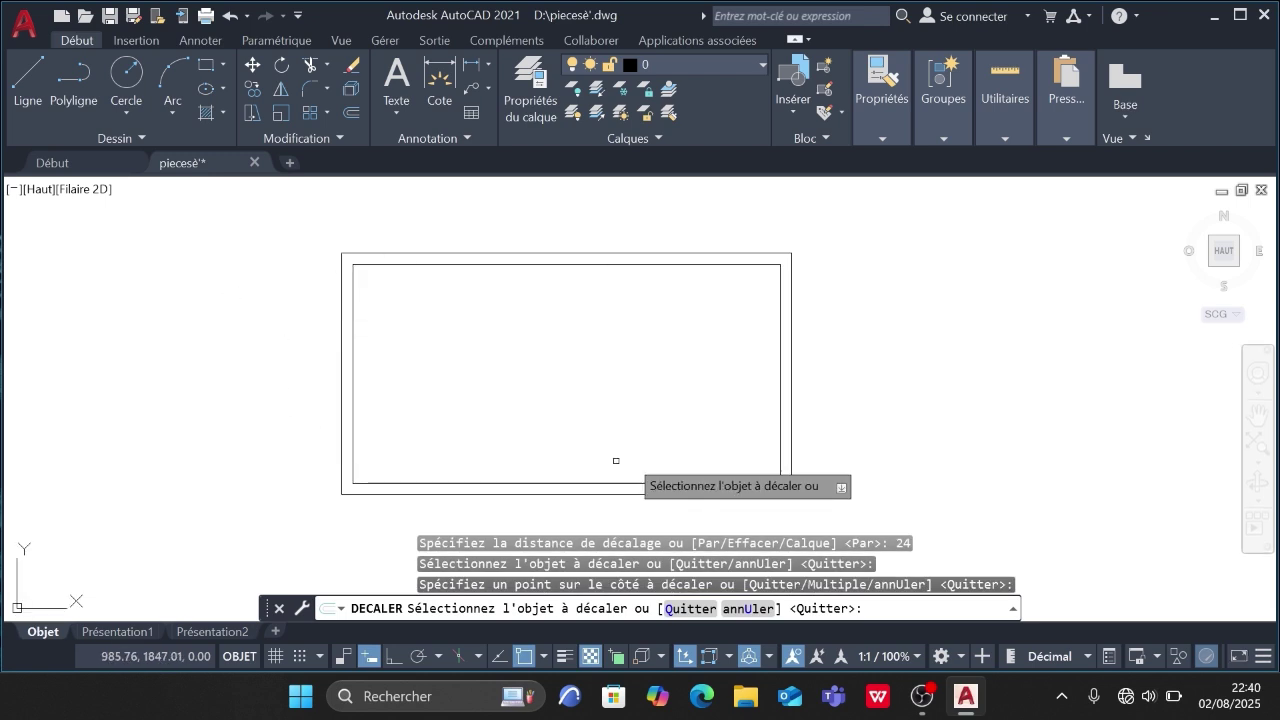
scroll(512, 374, "down", 5)
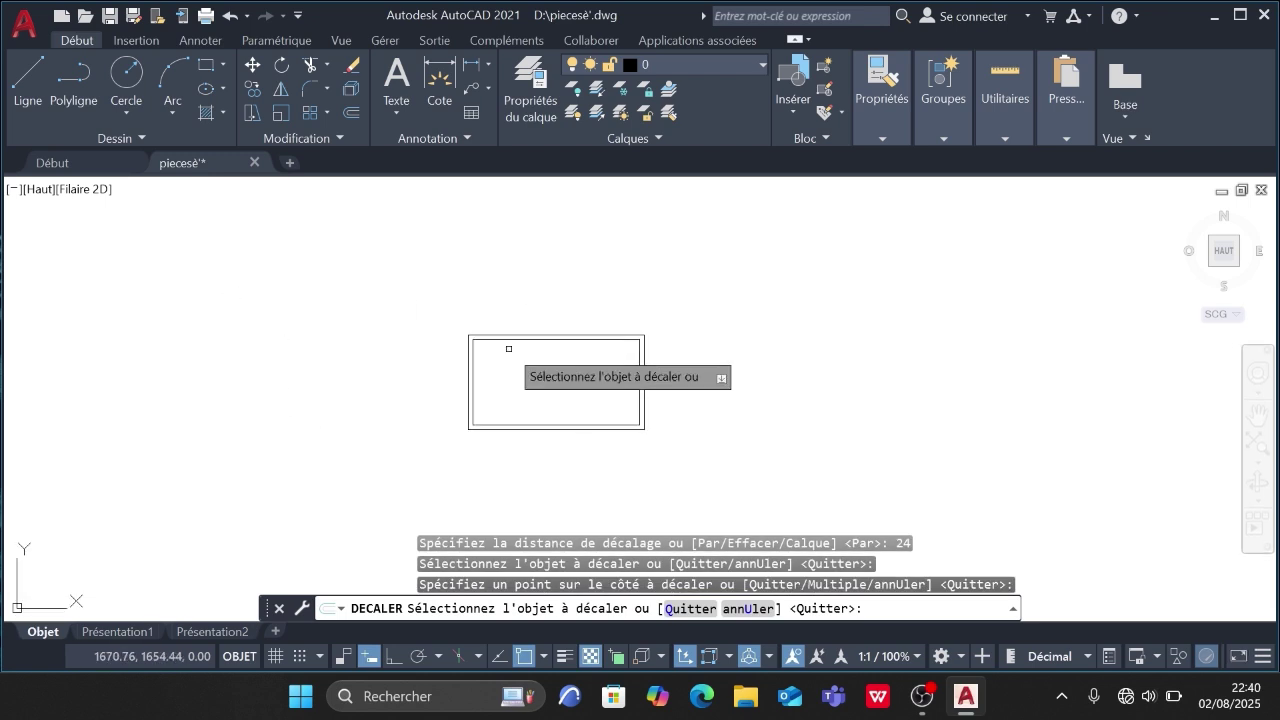
scroll(506, 348, "up", 4)
scroll(466, 360, "down", 4)
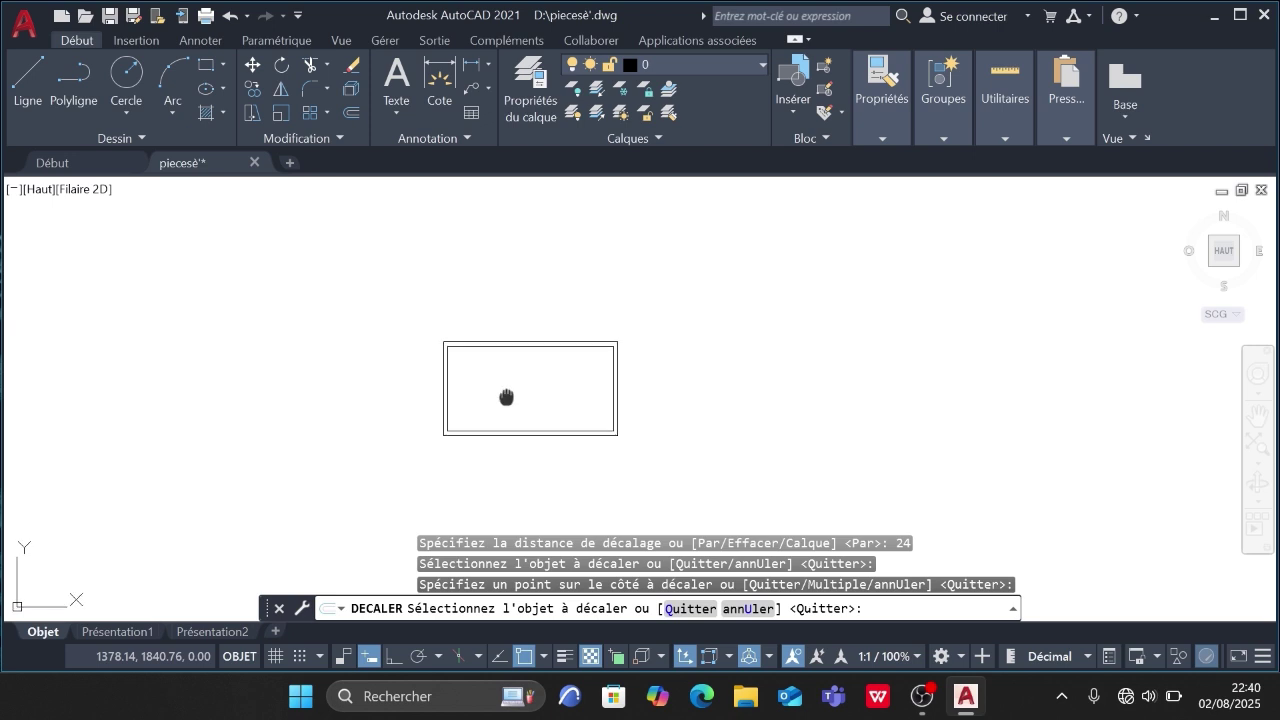
scroll(435, 345, "up", 6)
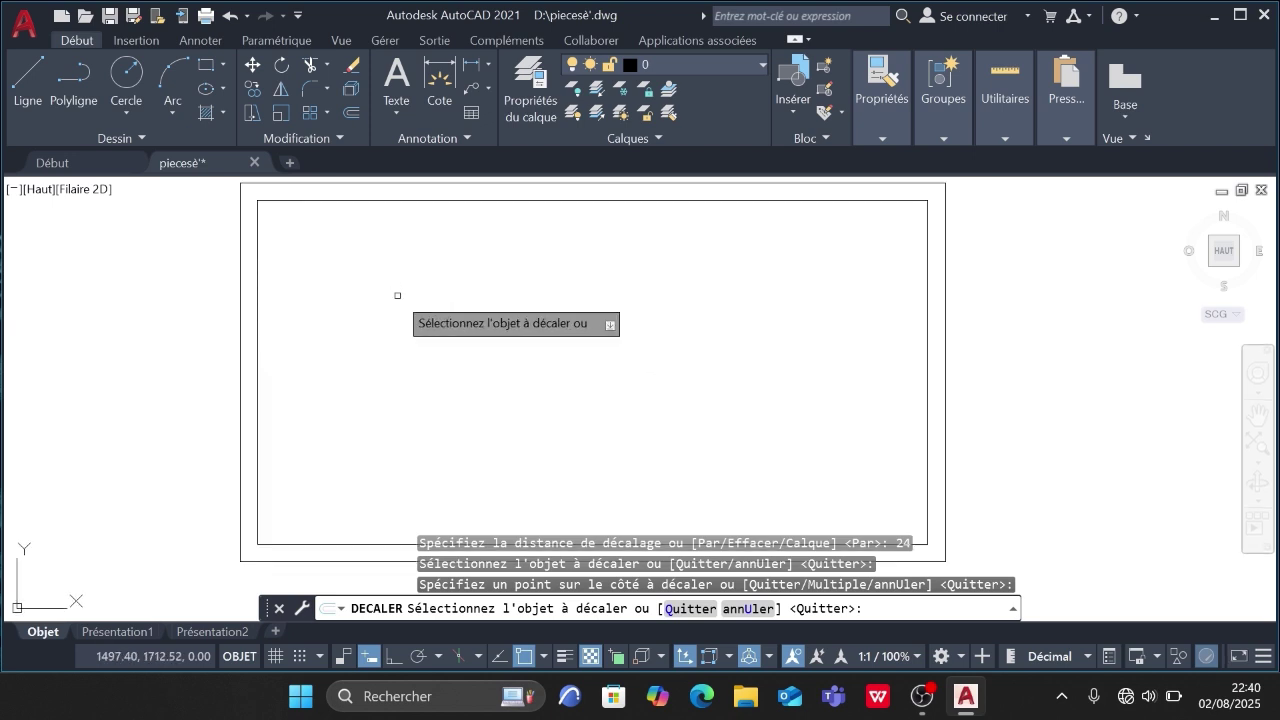
scroll(394, 292, "down", 2)
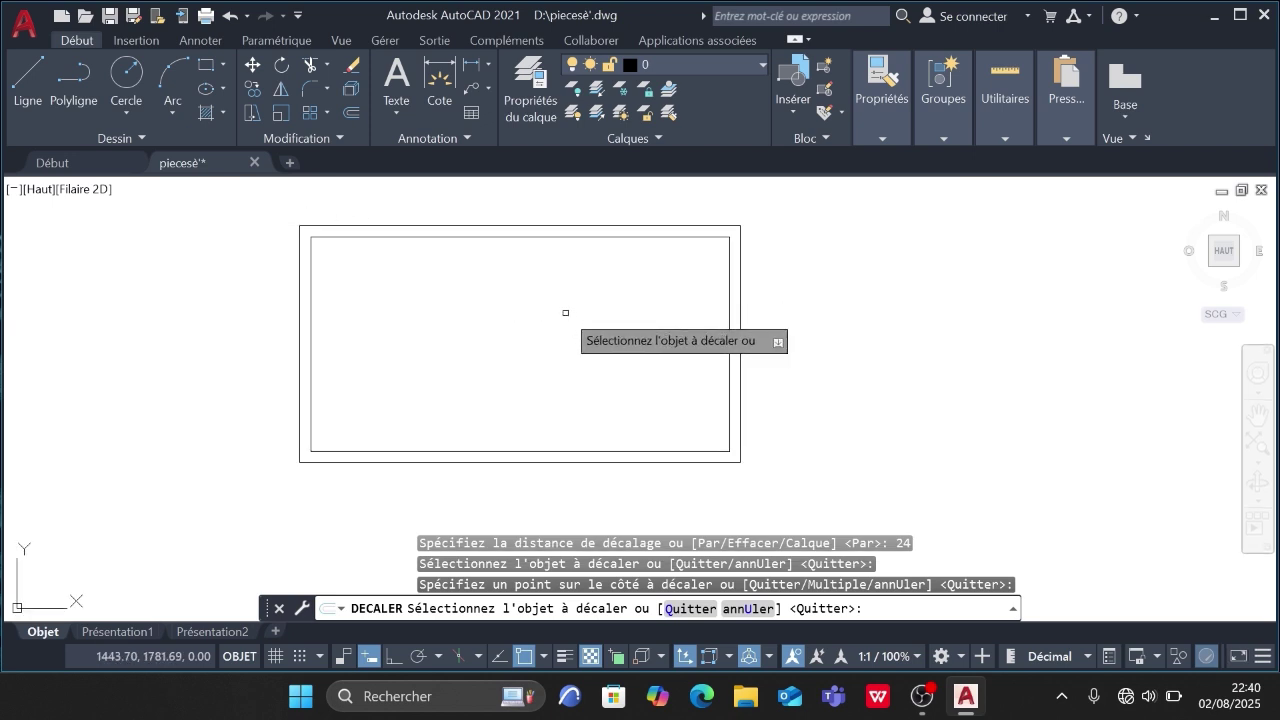
scroll(577, 312, "down", 2)
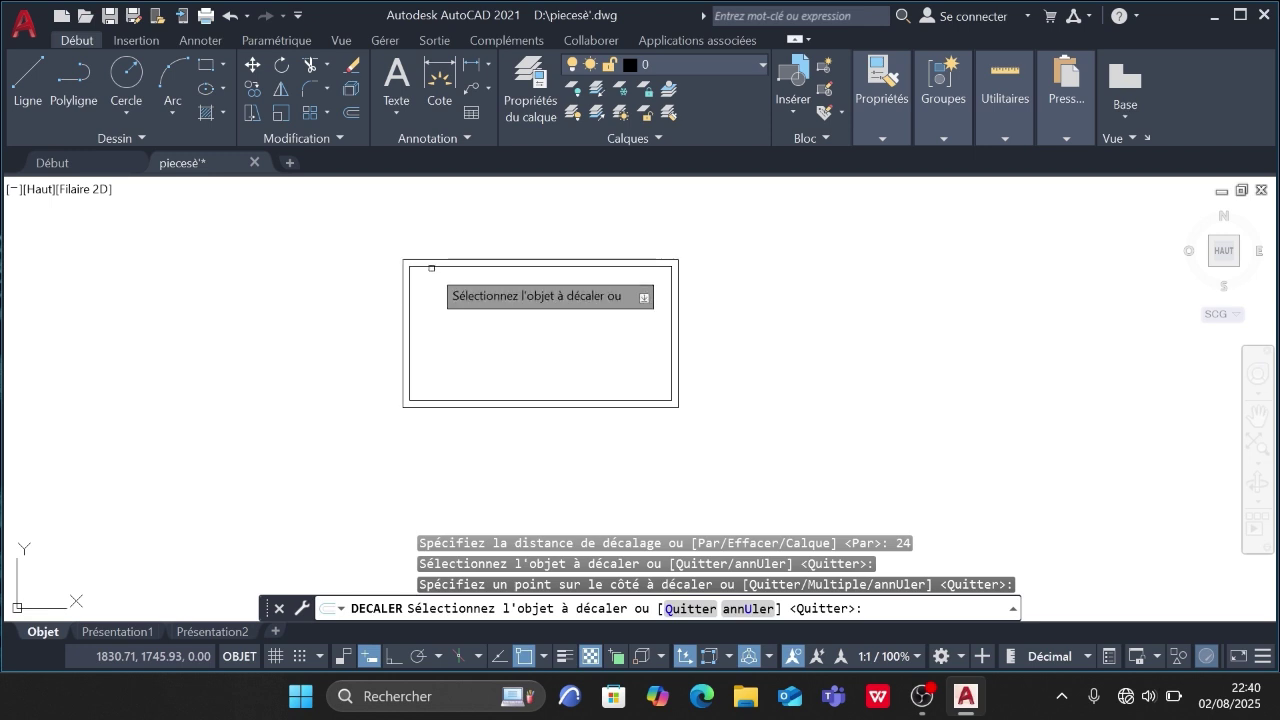
- End the Offset command and delete the inner offset rectangle
key("Escape")
left_click(432, 265)
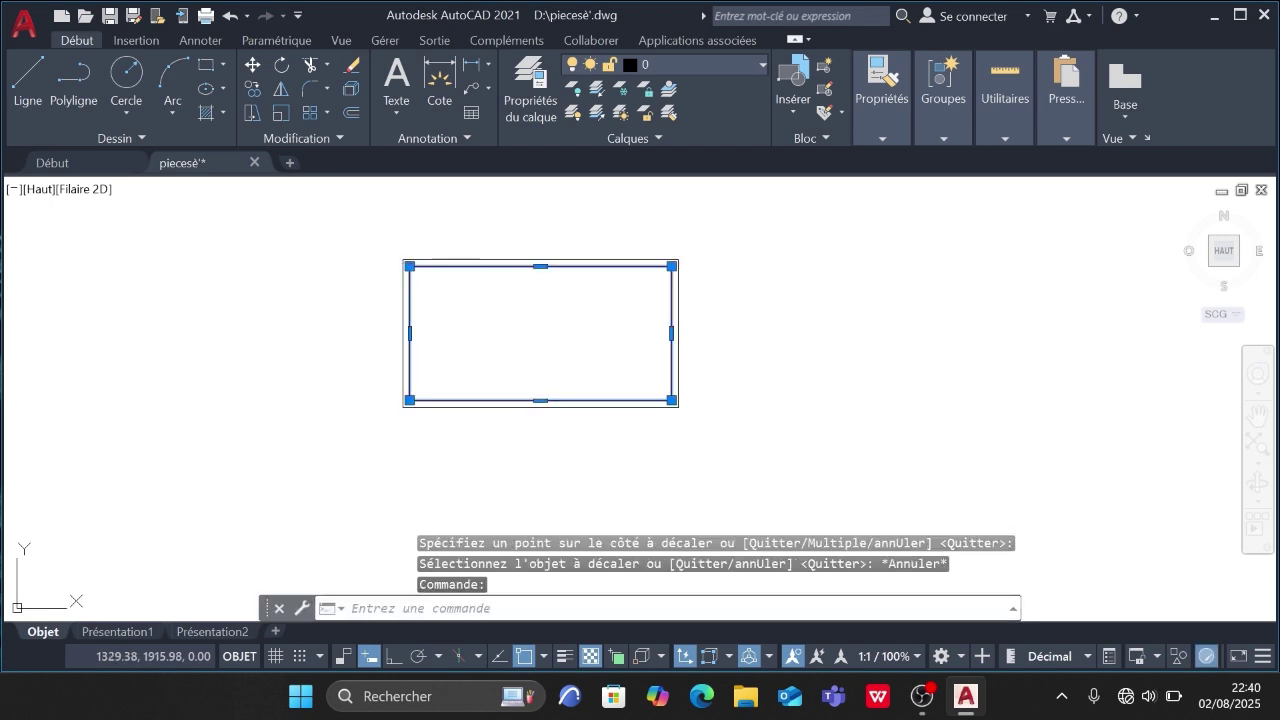
key("Delete")
- Explode the remaining rectangle into separate lines
left_click(392, 234)
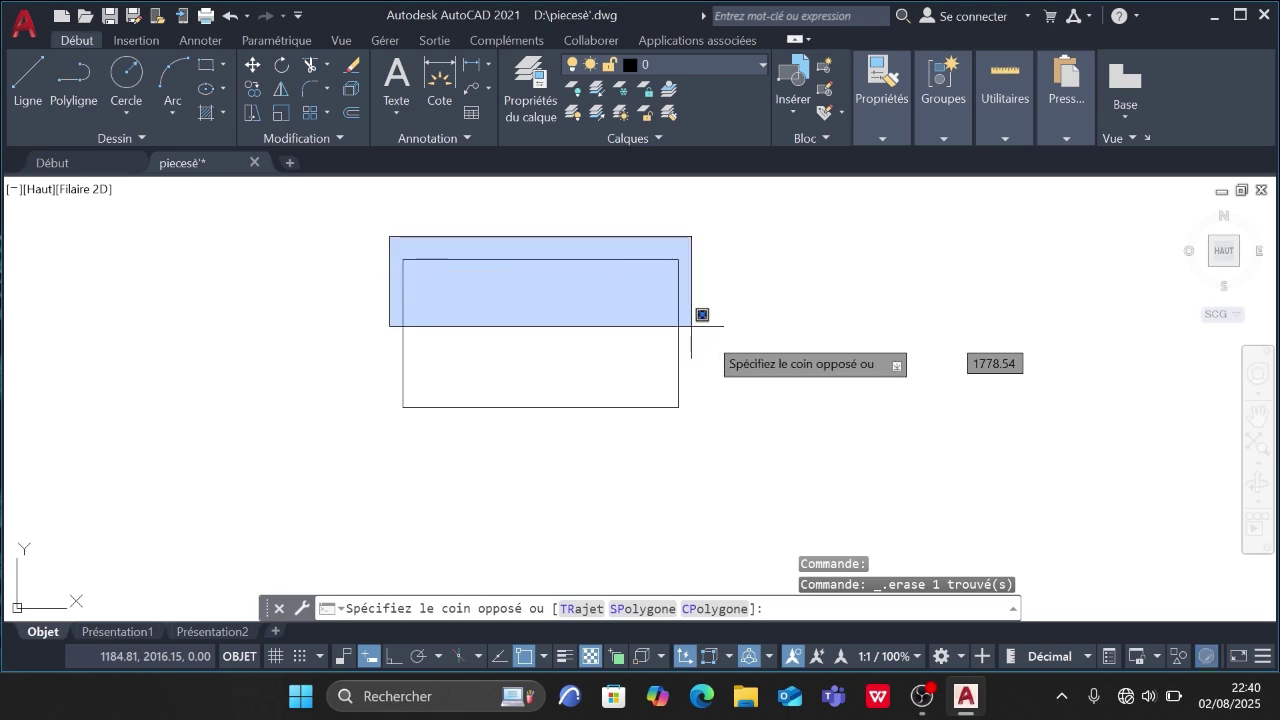
left_click(723, 459)
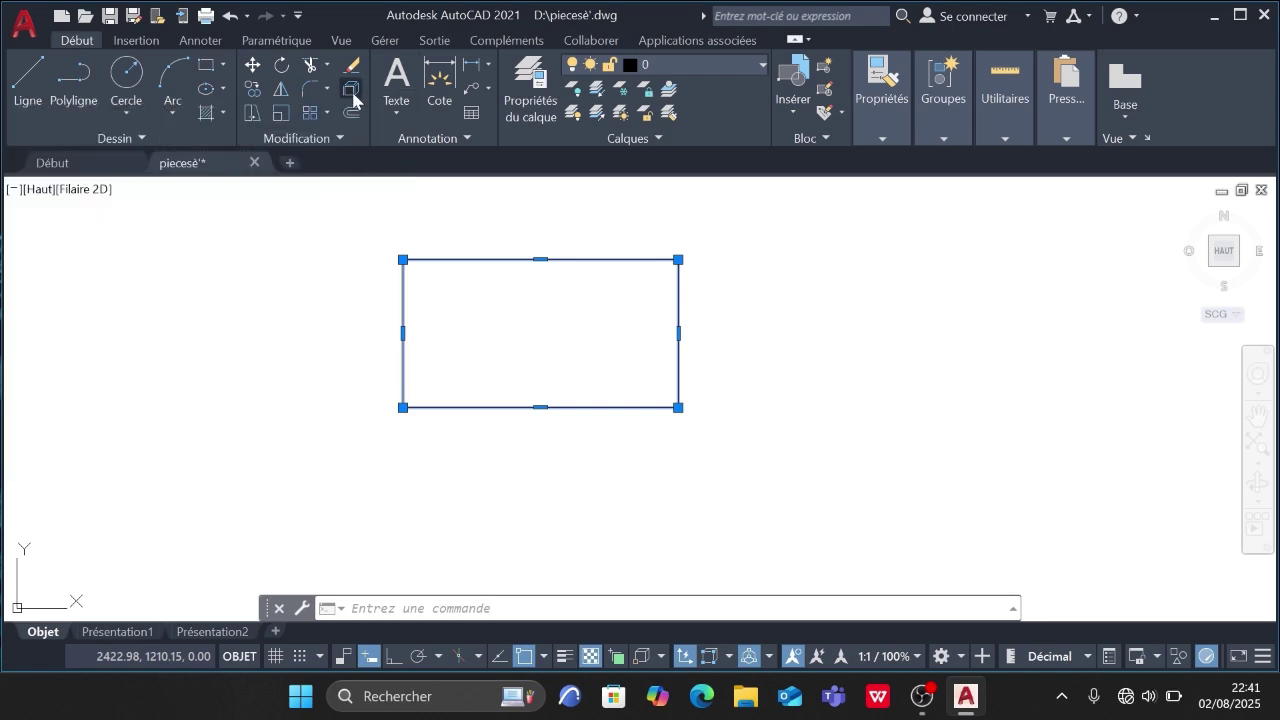
left_click(352, 91)
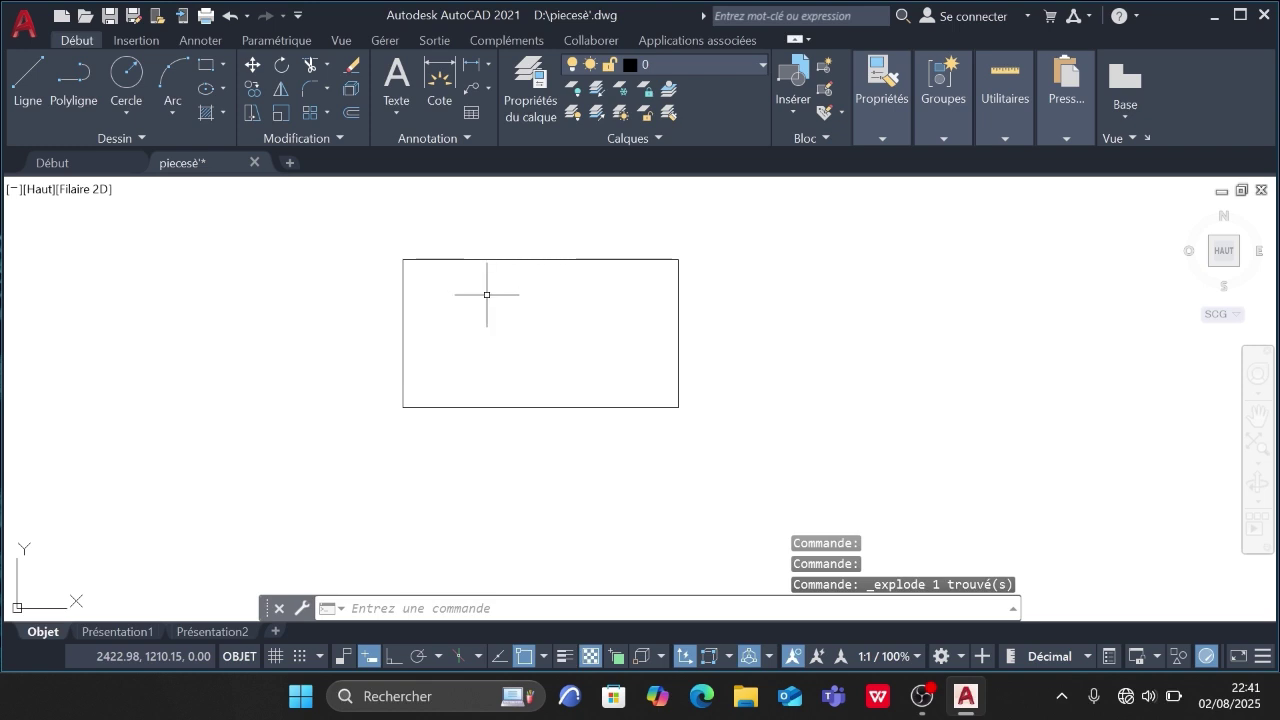
- Check the exploded rectangle by selecting its right, top and left sides separately, and clear the selection
left_click(713, 384)
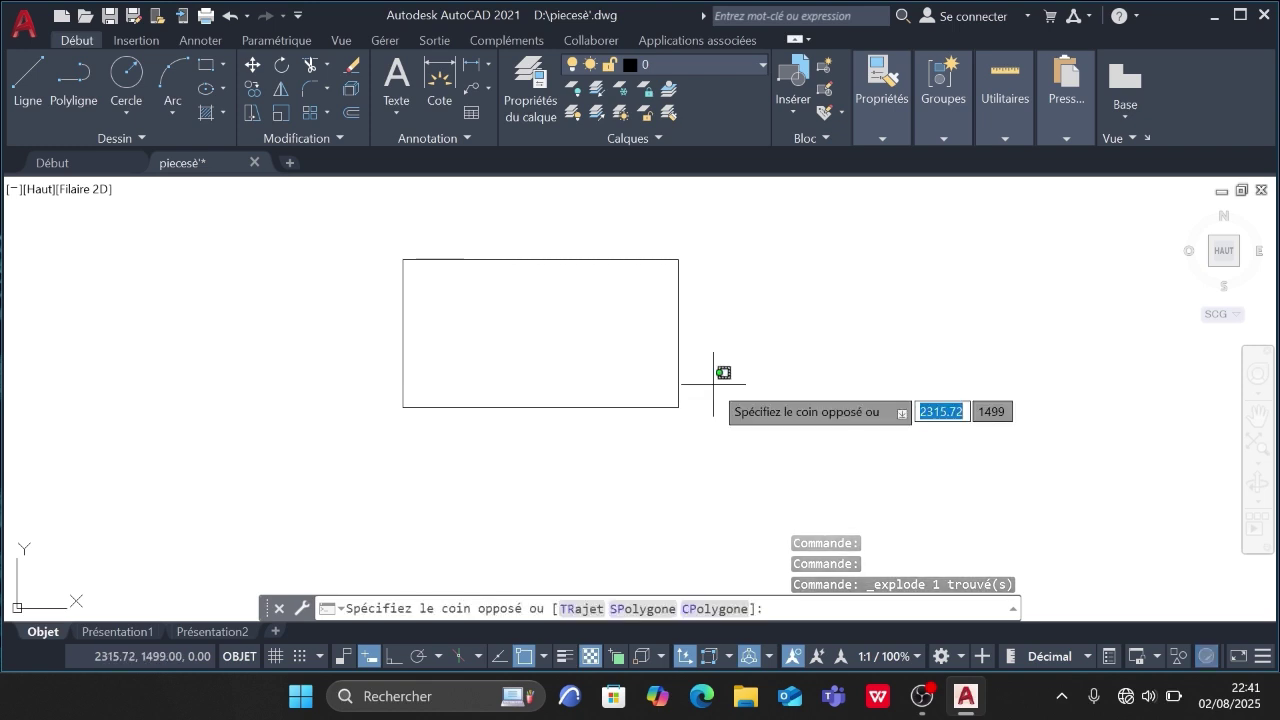
left_click(652, 357)
left_click(549, 281)
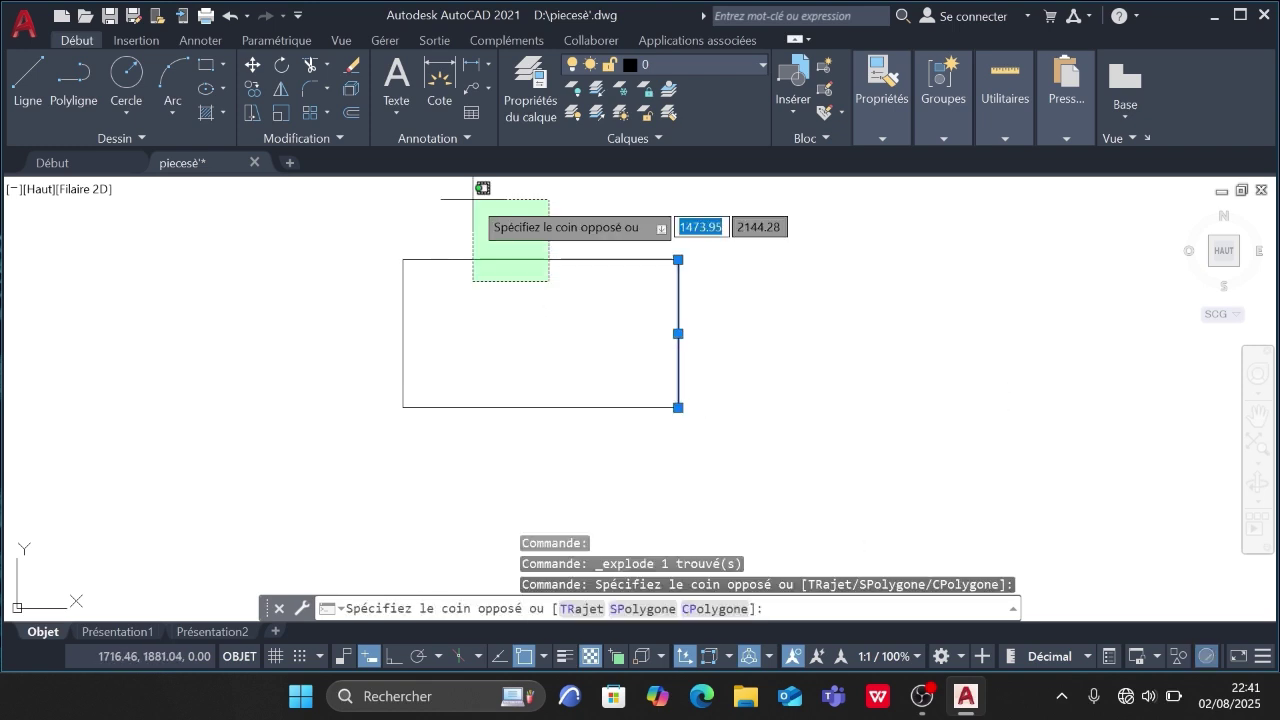
left_click(468, 207)
left_click(457, 323)
left_click(343, 297)
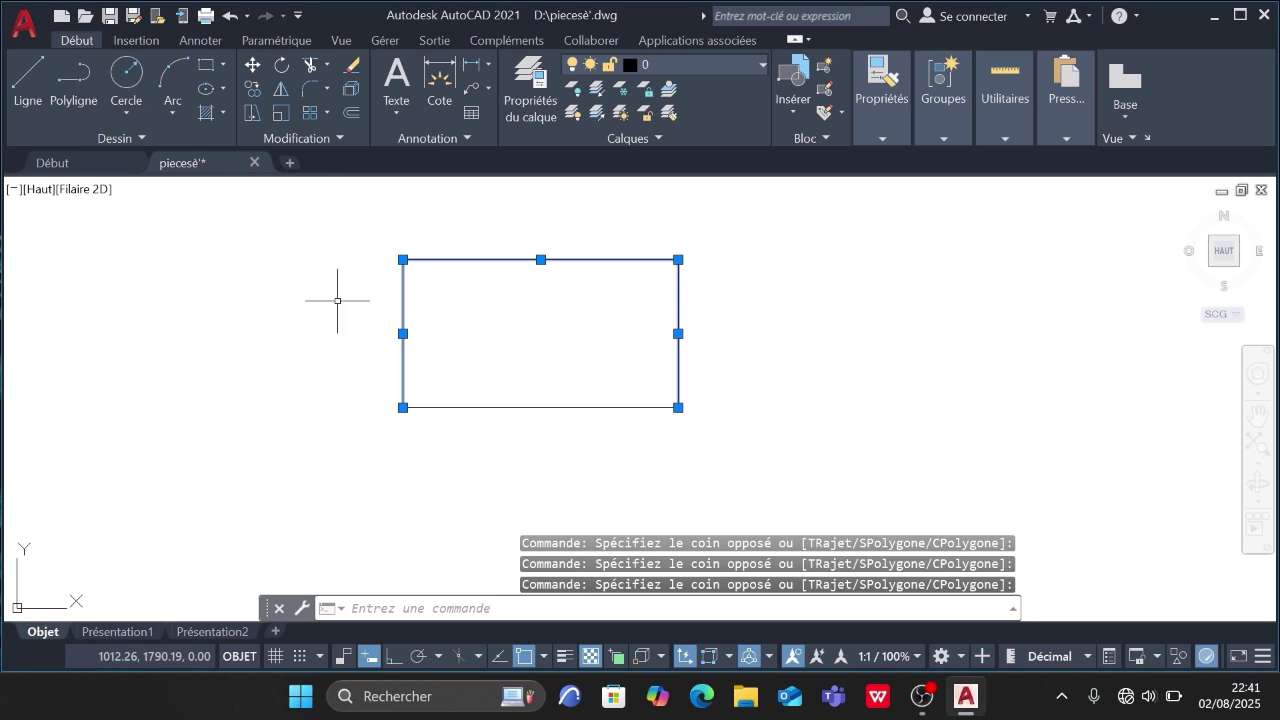
key("Escape")
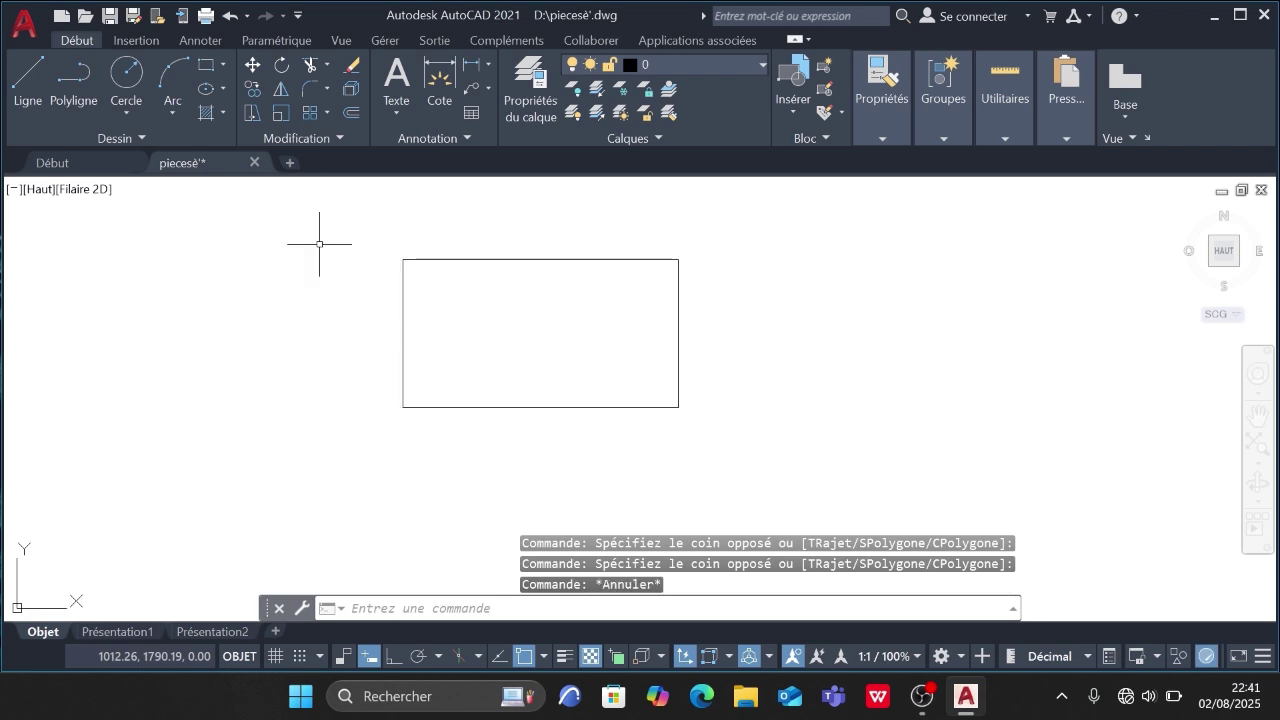
- Offset the exploded rectangle's top side 24 units towards the inside
left_click(351, 113)
key("Return")
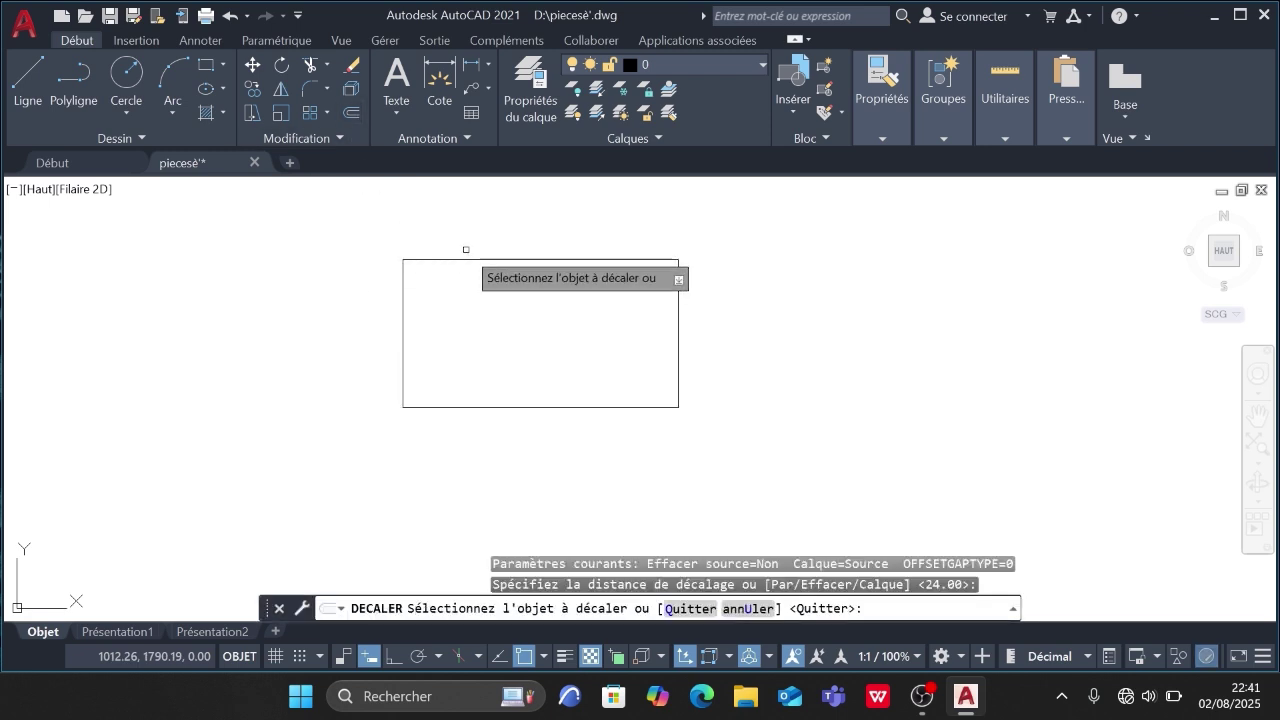
left_click(491, 267)
left_click(494, 303)
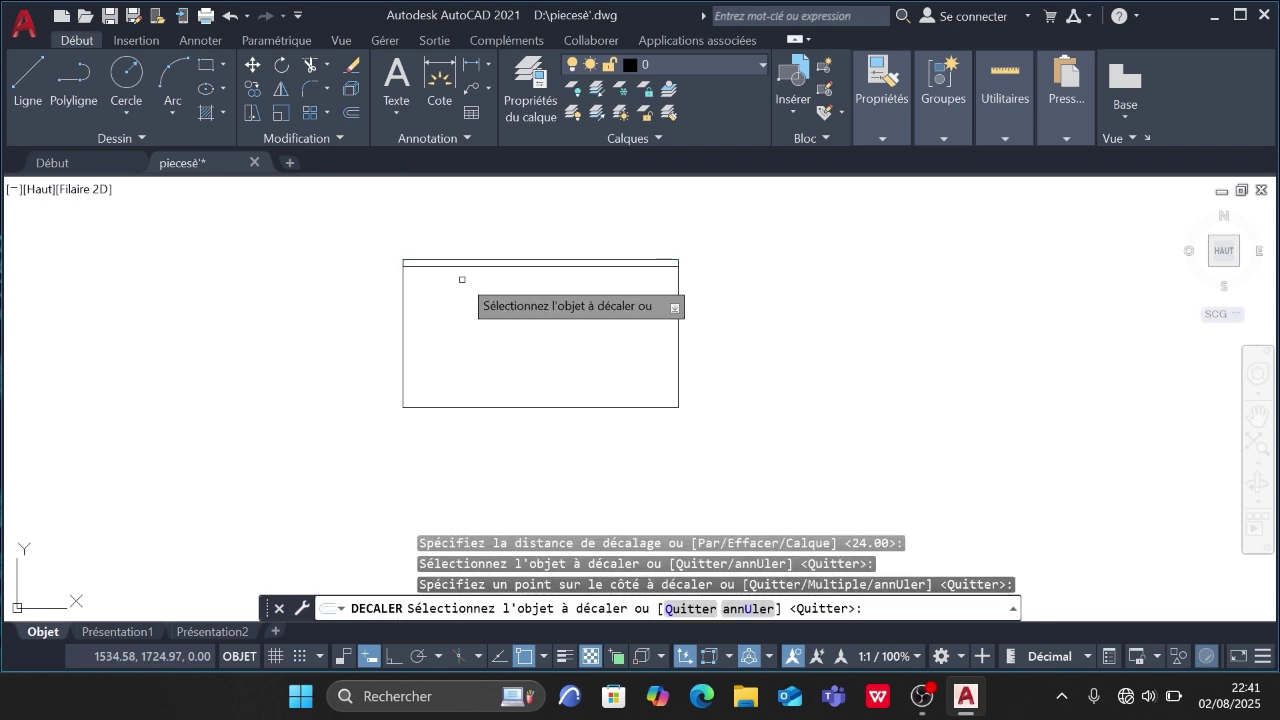
scroll(461, 266, "up", 4)
scroll(461, 266, "down", 2)
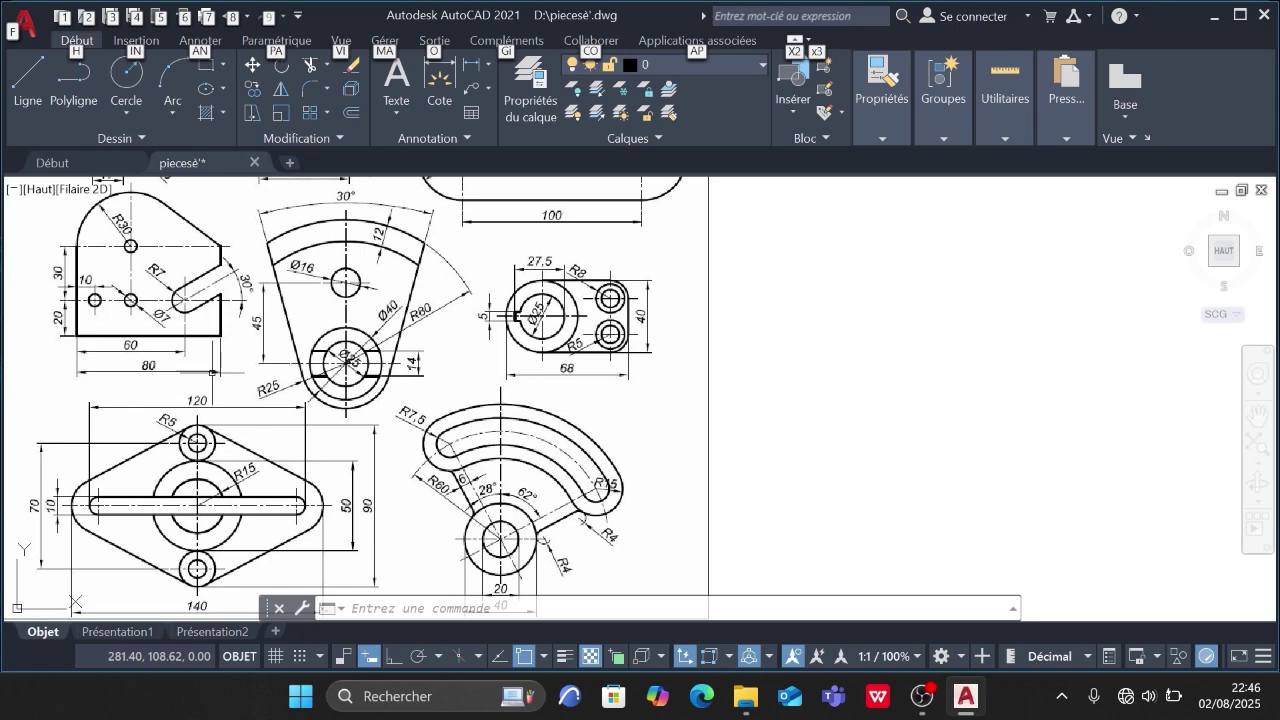
- Draw a rectangle 140 units wide and 90 units high in the empty area beside the reference sheet
scroll(212, 372, "down", 2)
scroll(144, 440, "up", 4)
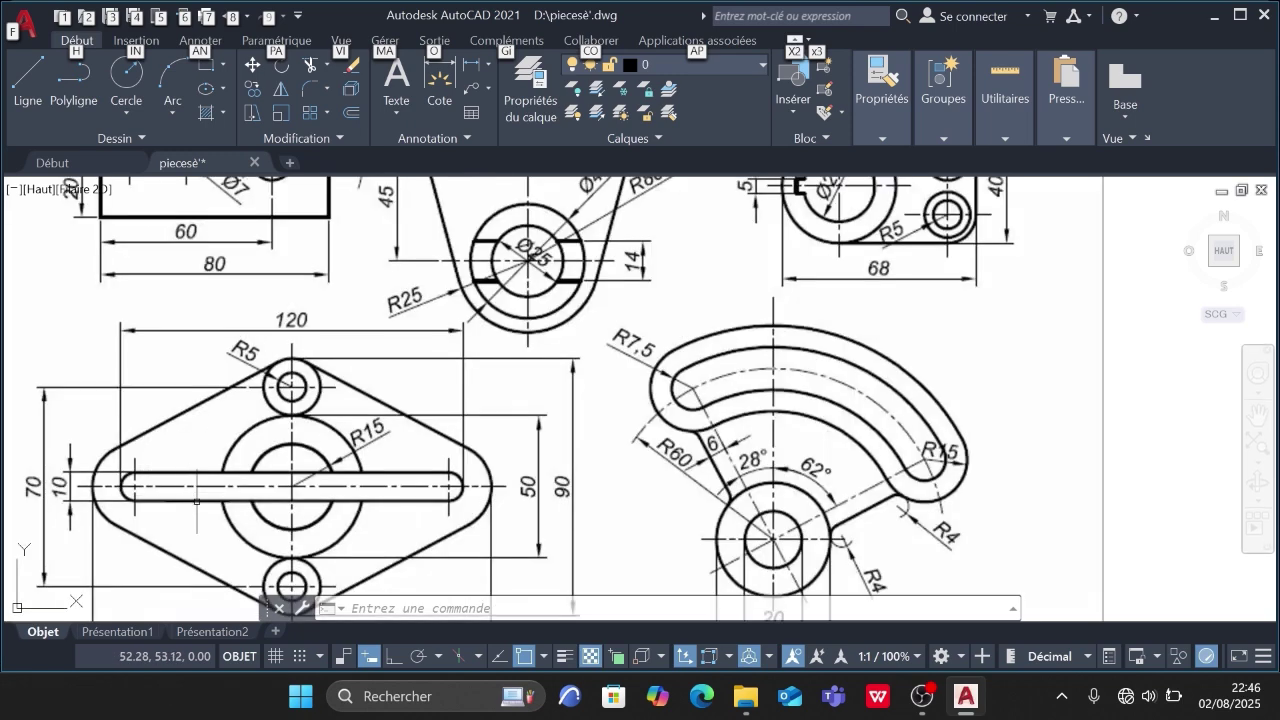
scroll(194, 500, "down", 2)
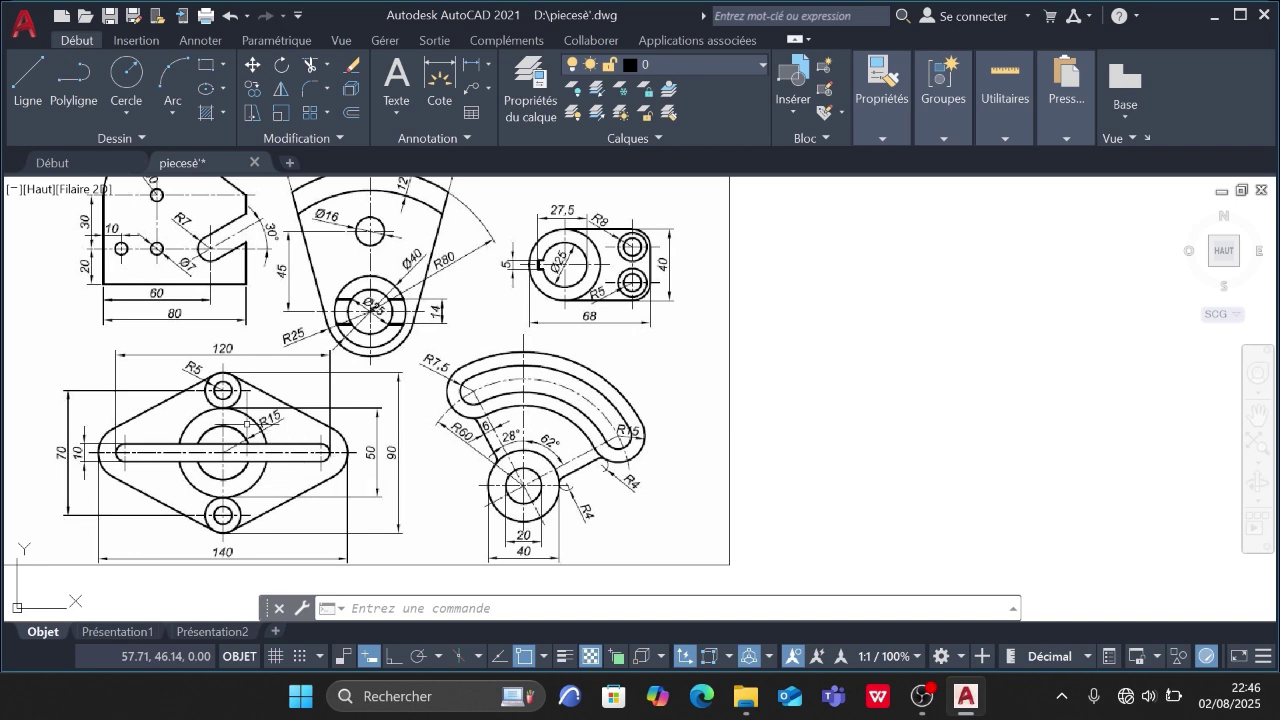
left_click(203, 68)
left_click(774, 374)
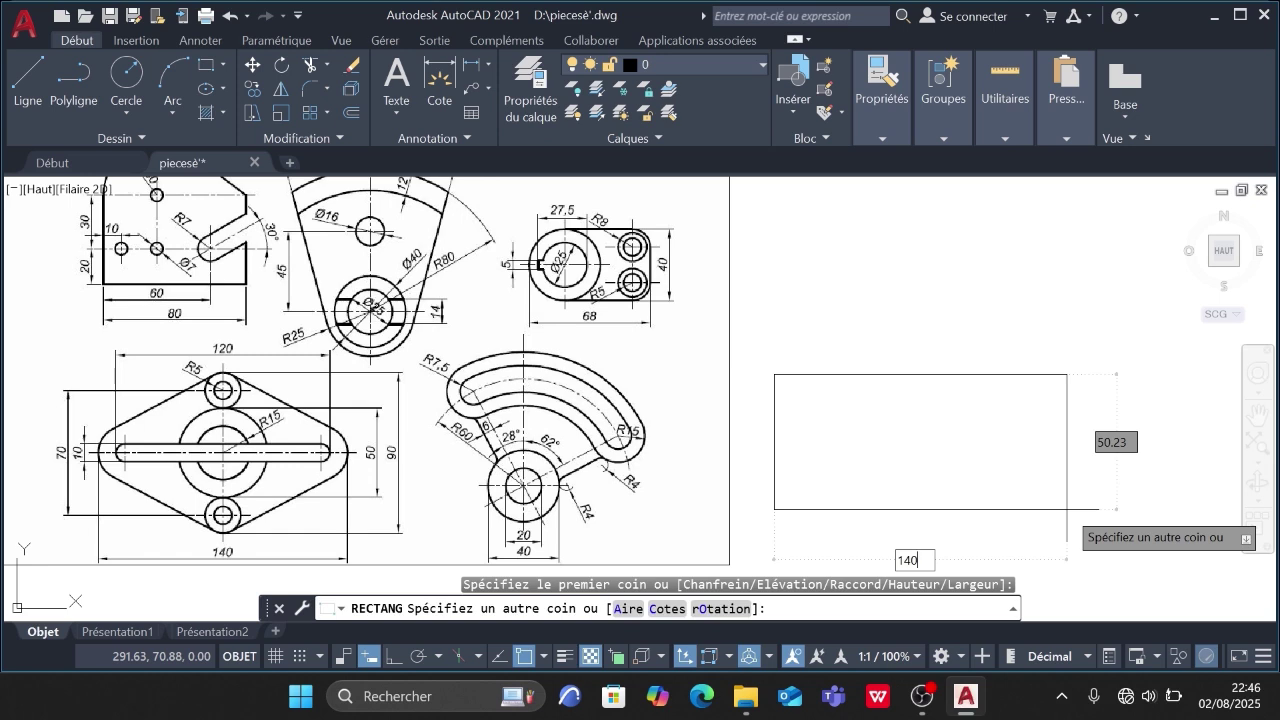
key("Tab")
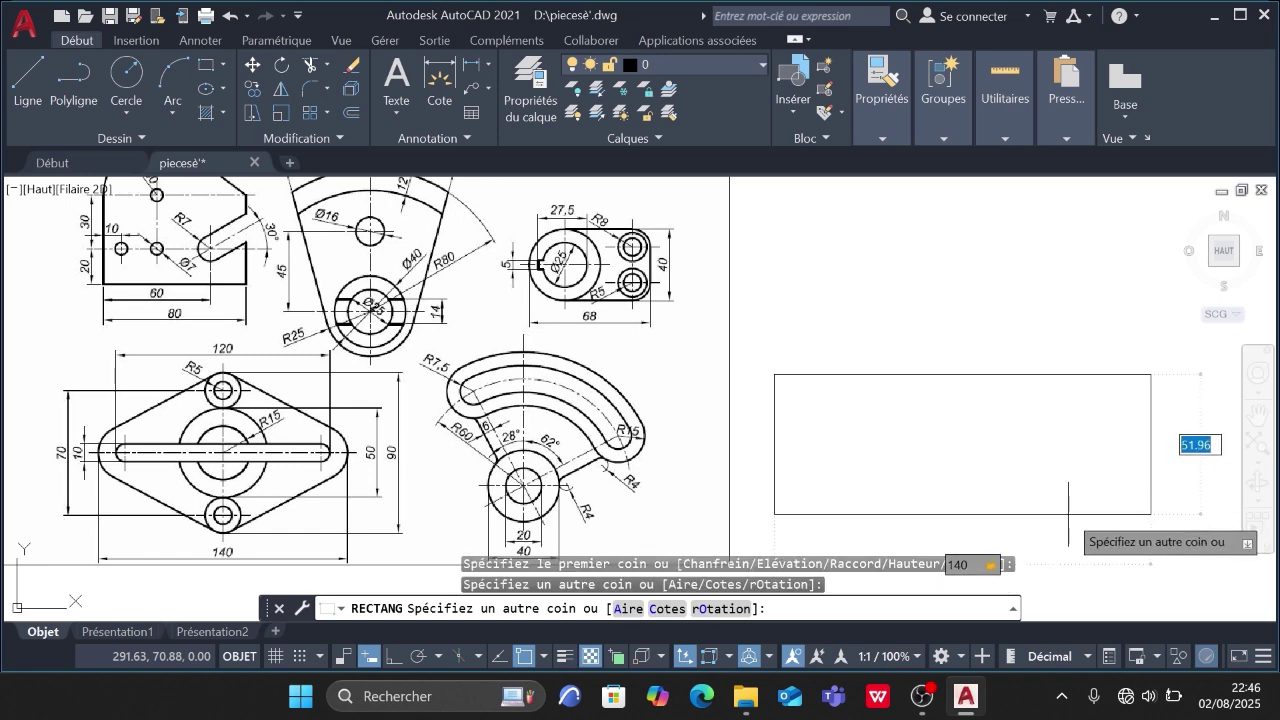
type("90")
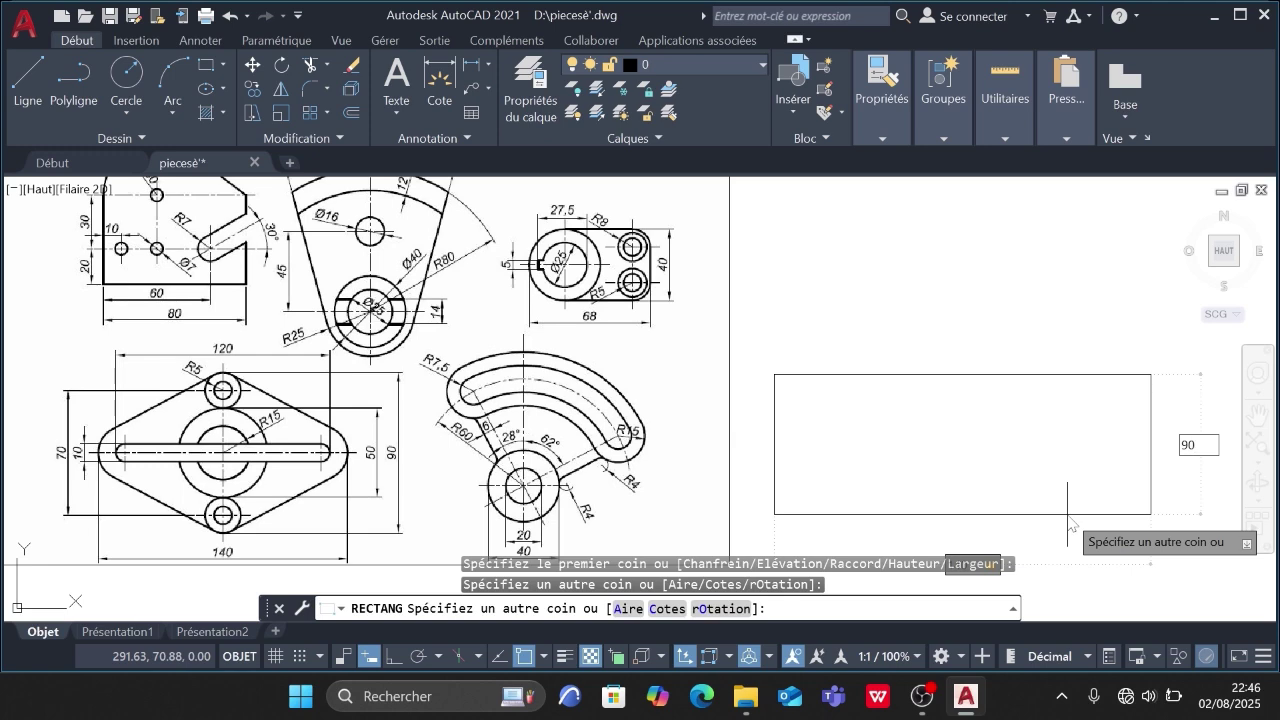
key("Return")
- Move the 140 by 90 rectangle about 39 units upward, keeping it beside the reference sheet
scroll(1067, 514, "down", 2)
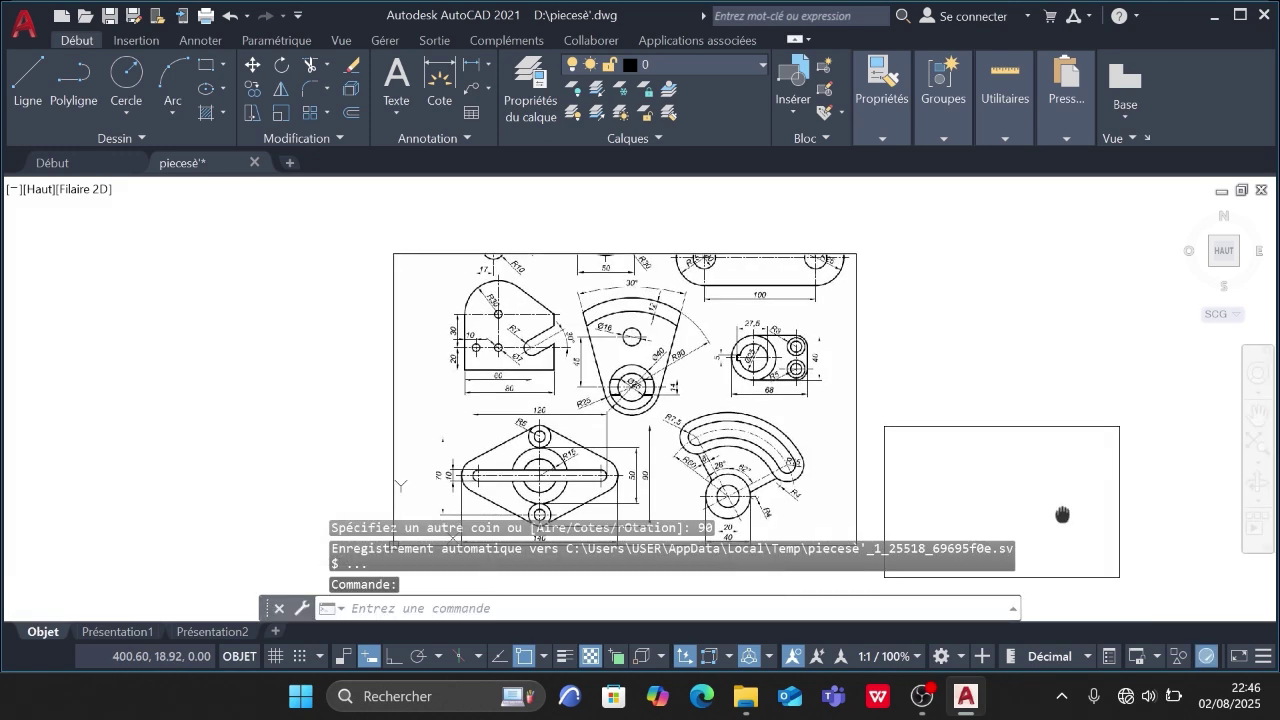
middle_click_drag(1065, 518, 989, 442)
left_click(806, 328)
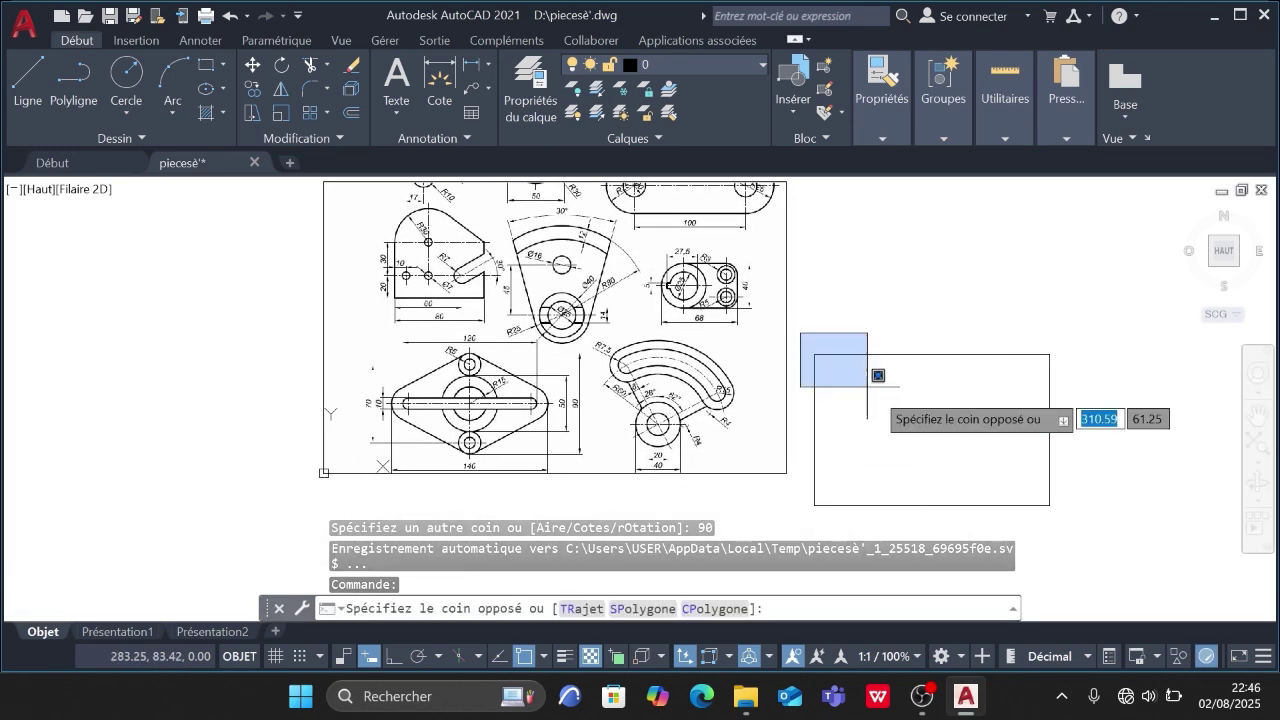
left_click(1097, 517)
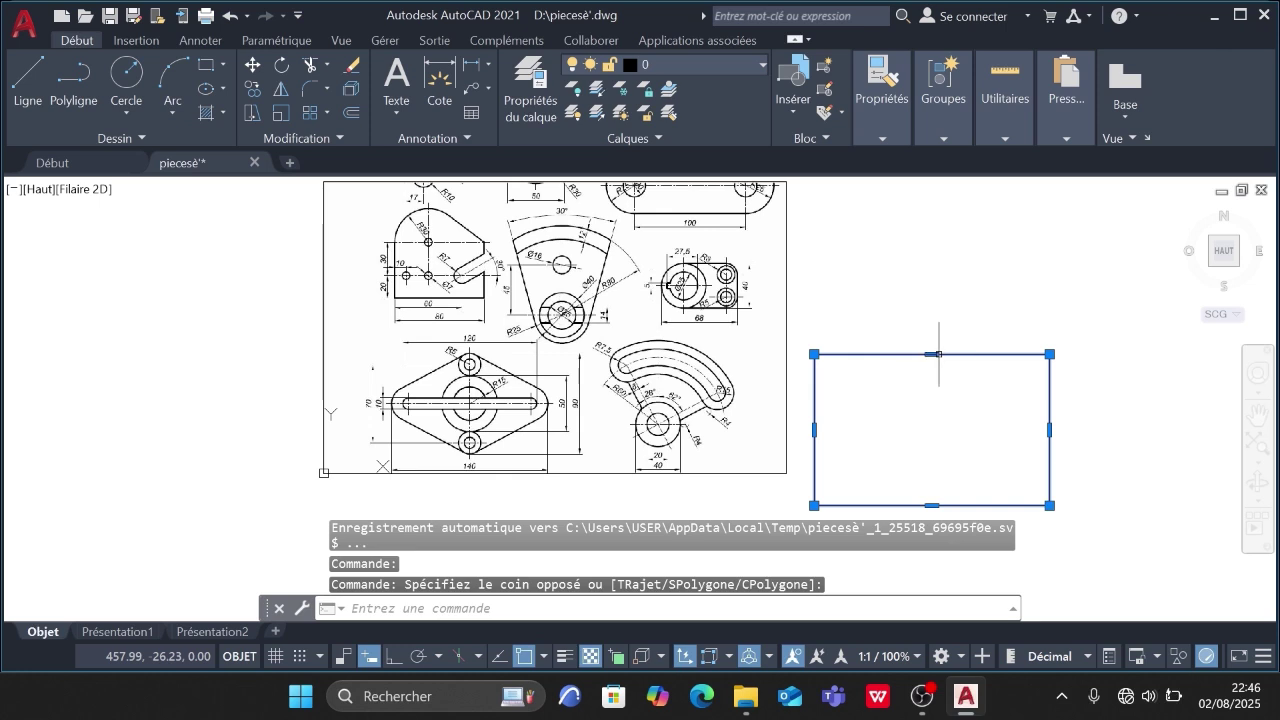
left_click(252, 65)
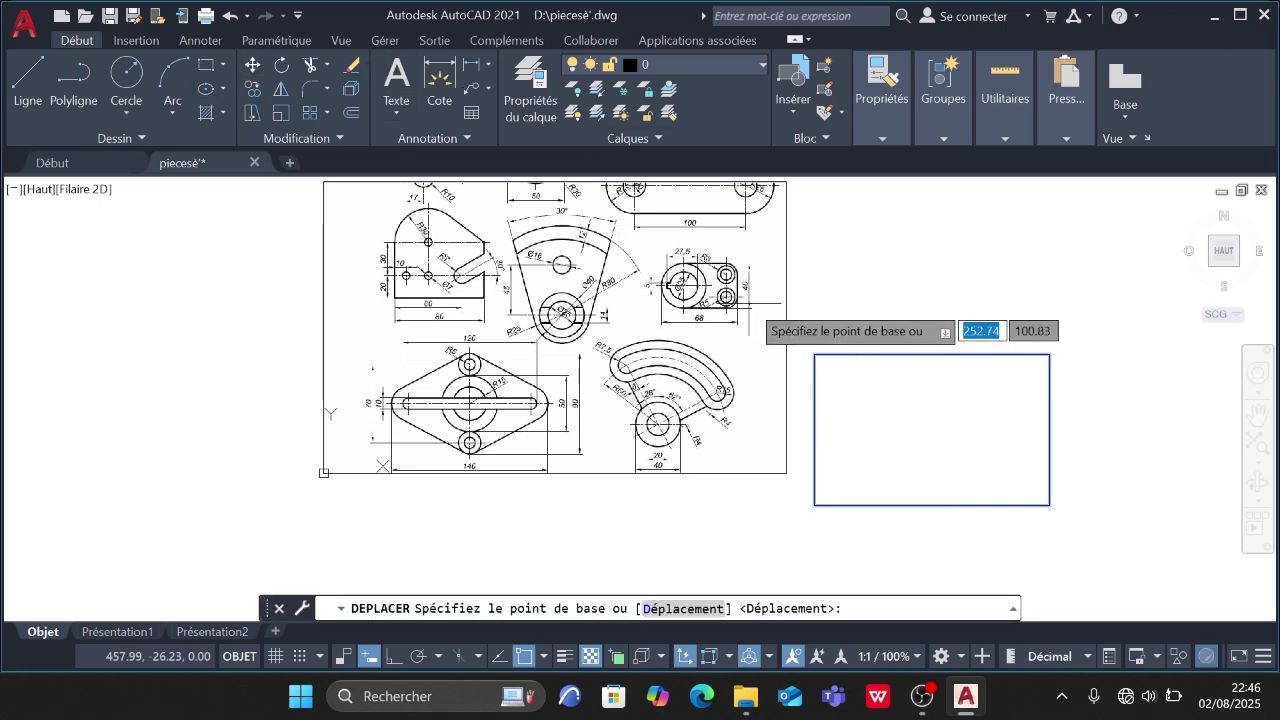
left_click(899, 354)
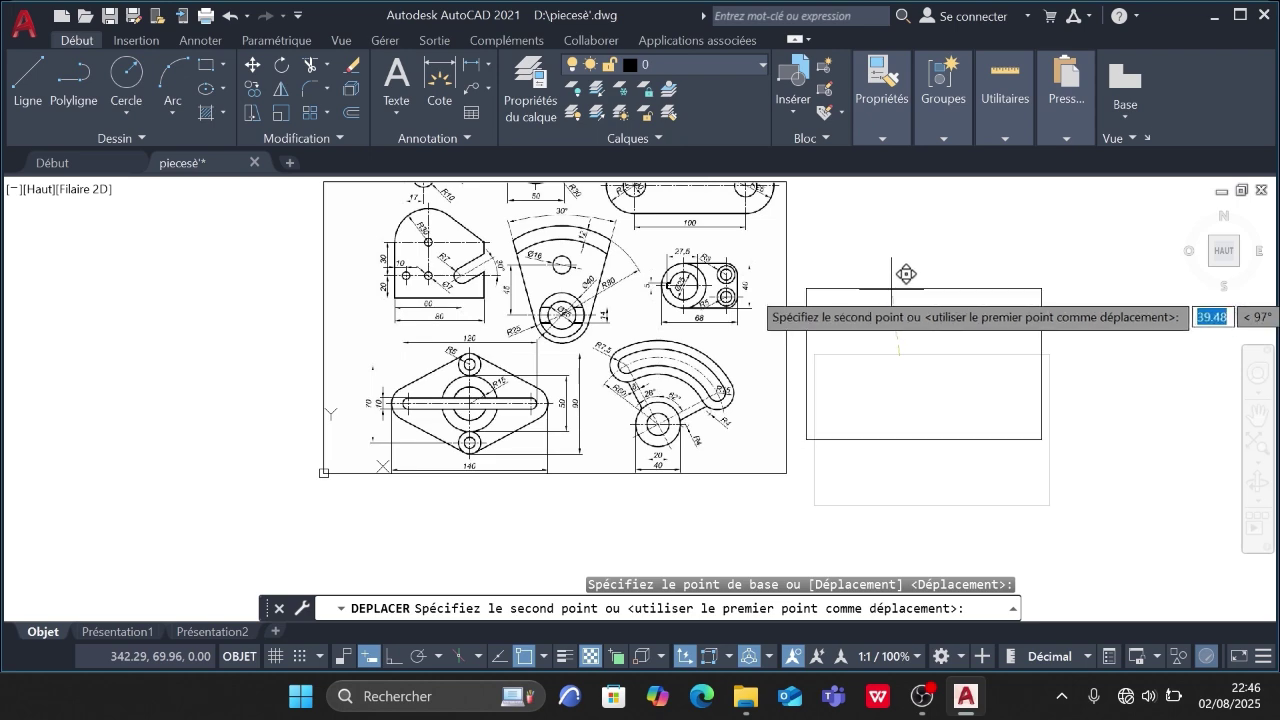
left_click(904, 290)
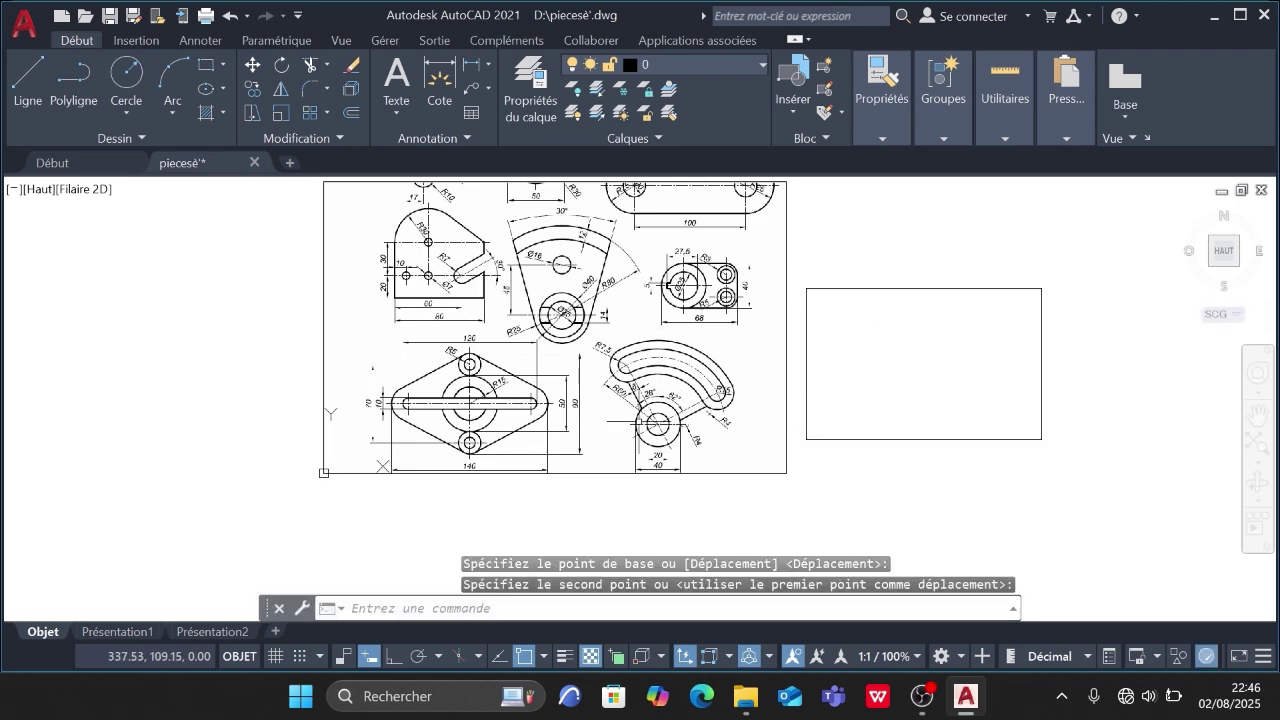
- Explode the 140 by 90 rectangle into separate lines
scroll(680, 377, "up", 3)
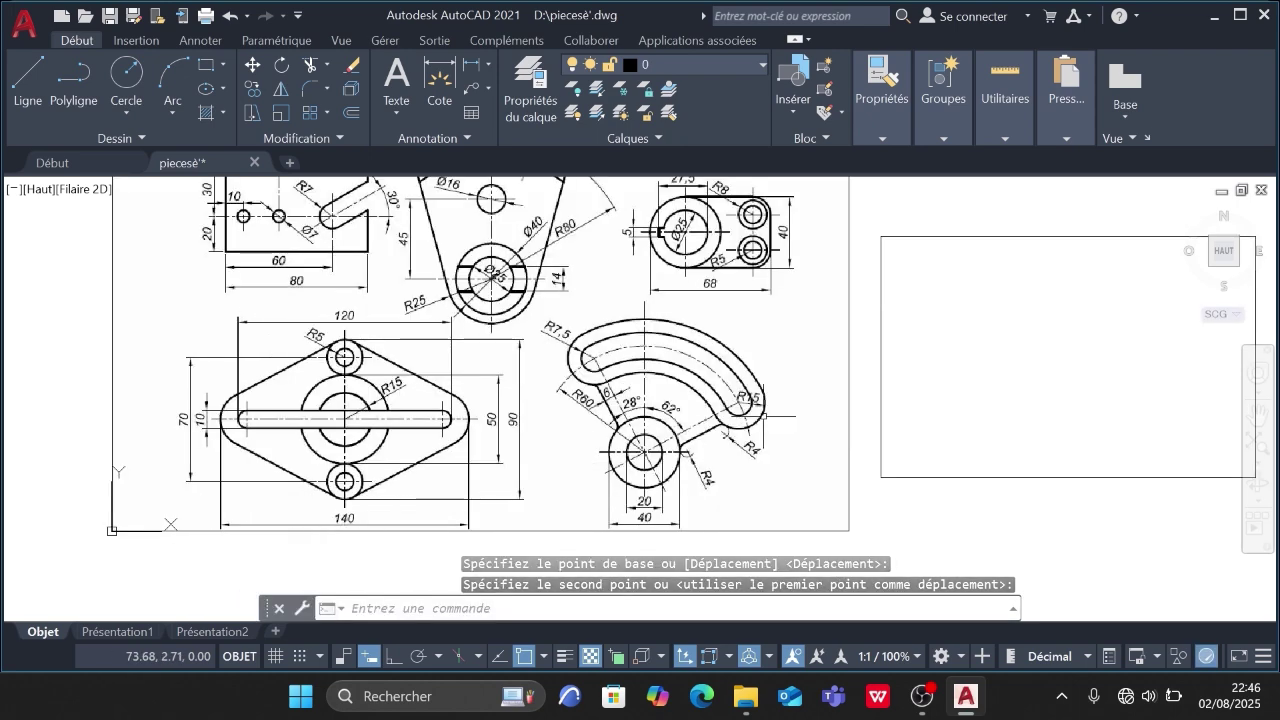
scroll(910, 395, "down", 2)
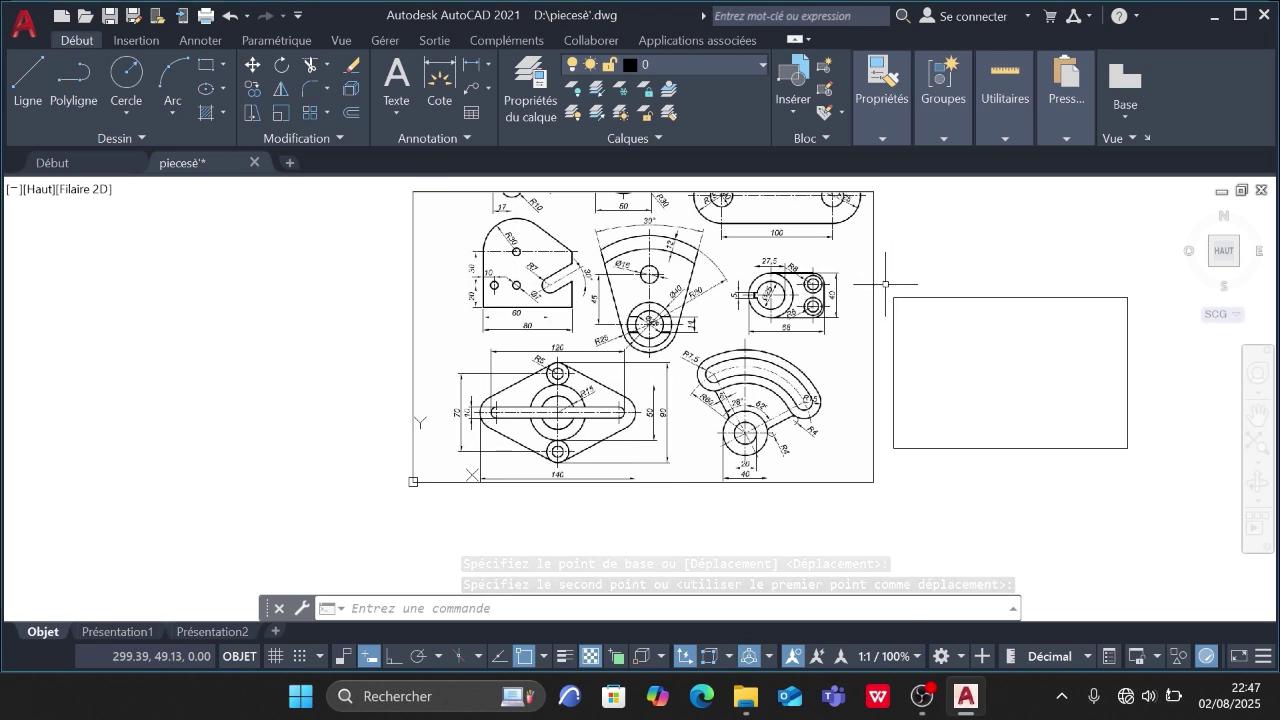
left_click(886, 285)
left_click(1186, 469)
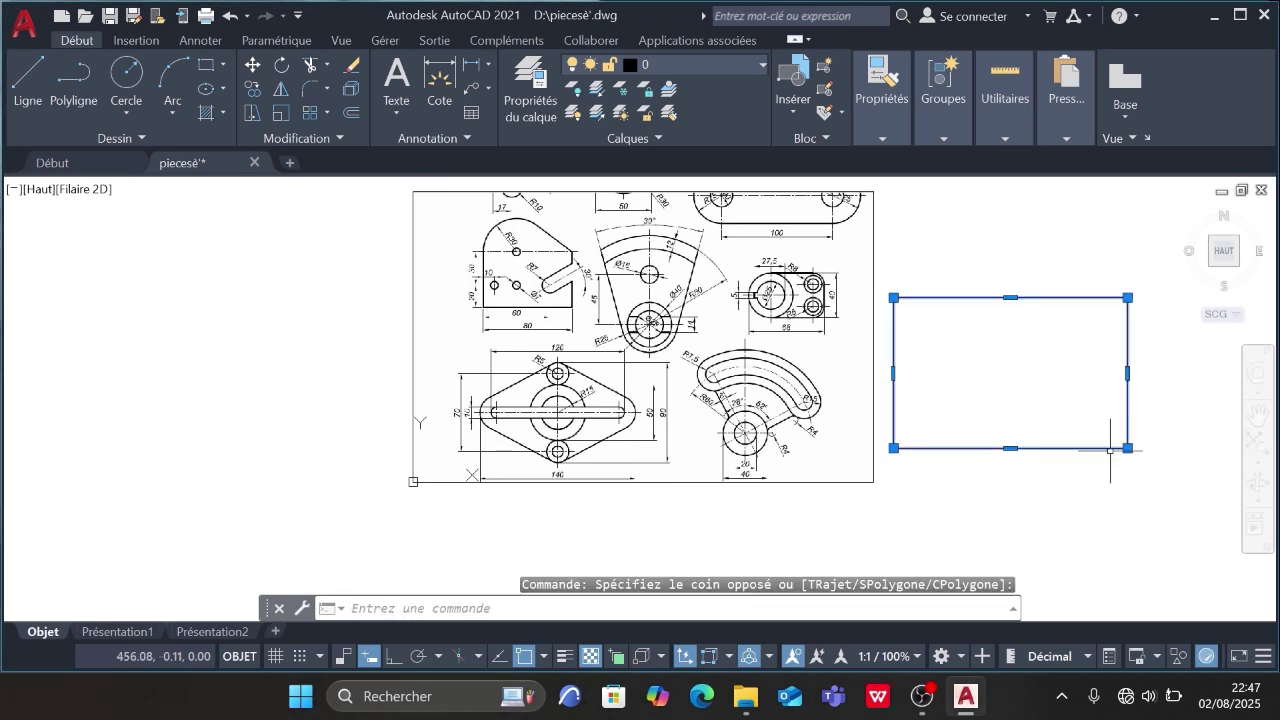
left_click(353, 92)
- Offset the rectangle's left side 70 units inwards as the vertical centre line
mouse_move(682, 489)
middle_mouse_down()
mouse_move(529, 497)
mouse_move(450, 528)
middle_mouse_up()
scroll(323, 490, "up", 2)
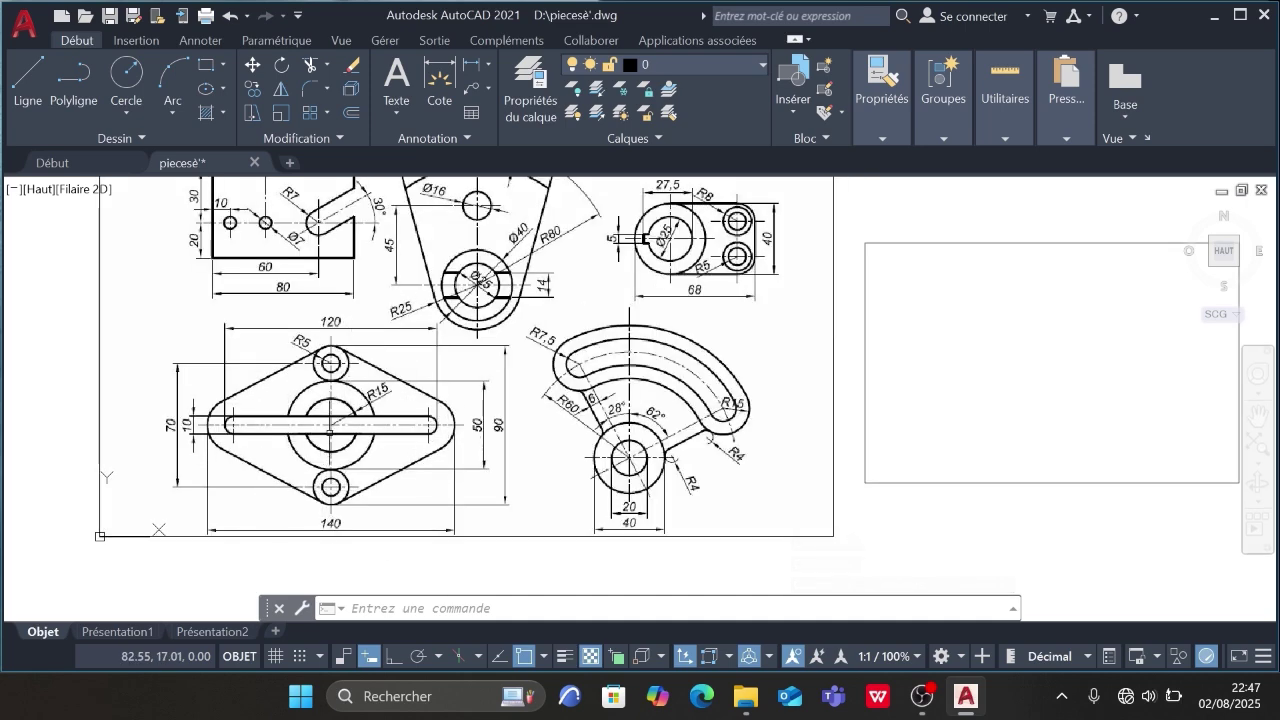
scroll(589, 497, "down", 2)
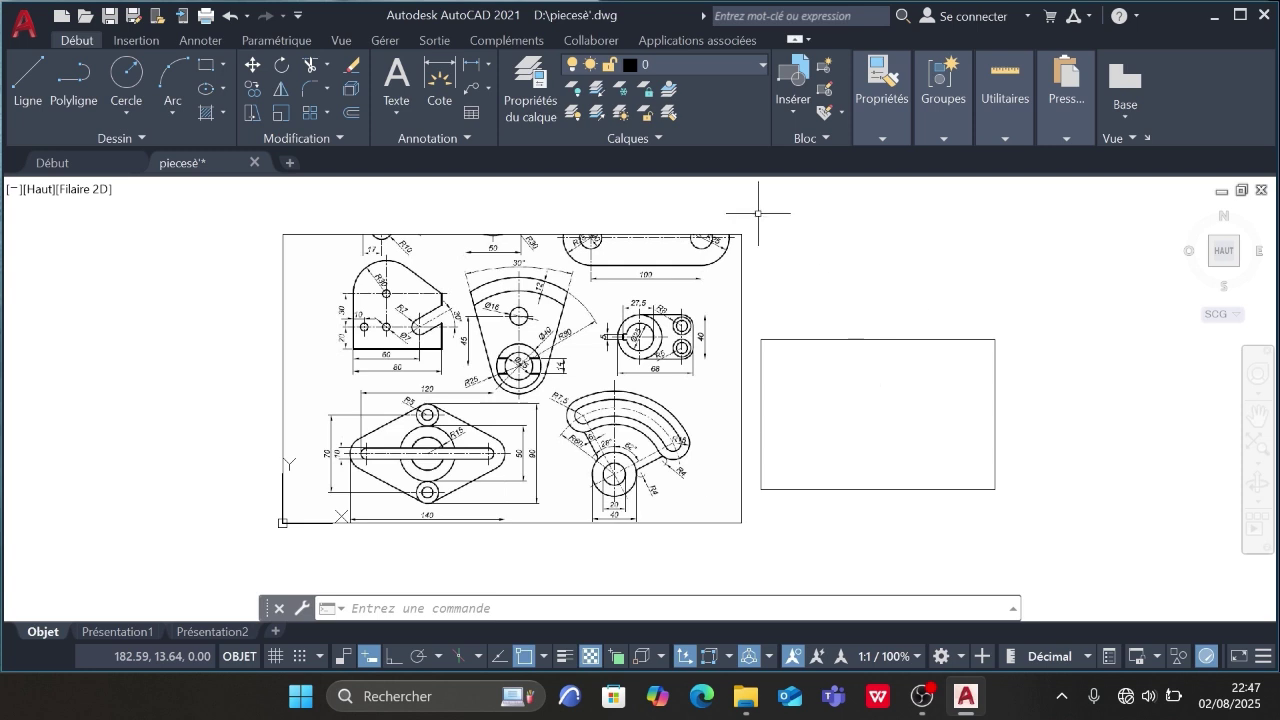
left_click(349, 114)
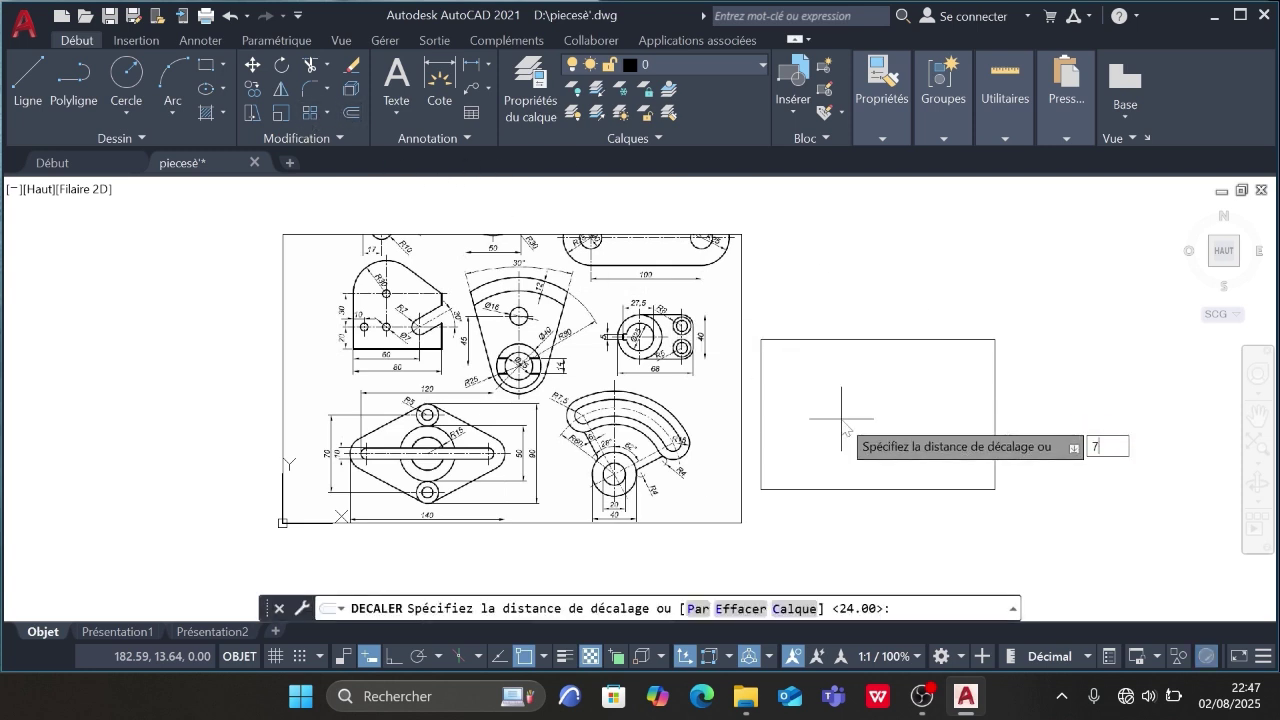
type("70")
key("Return")
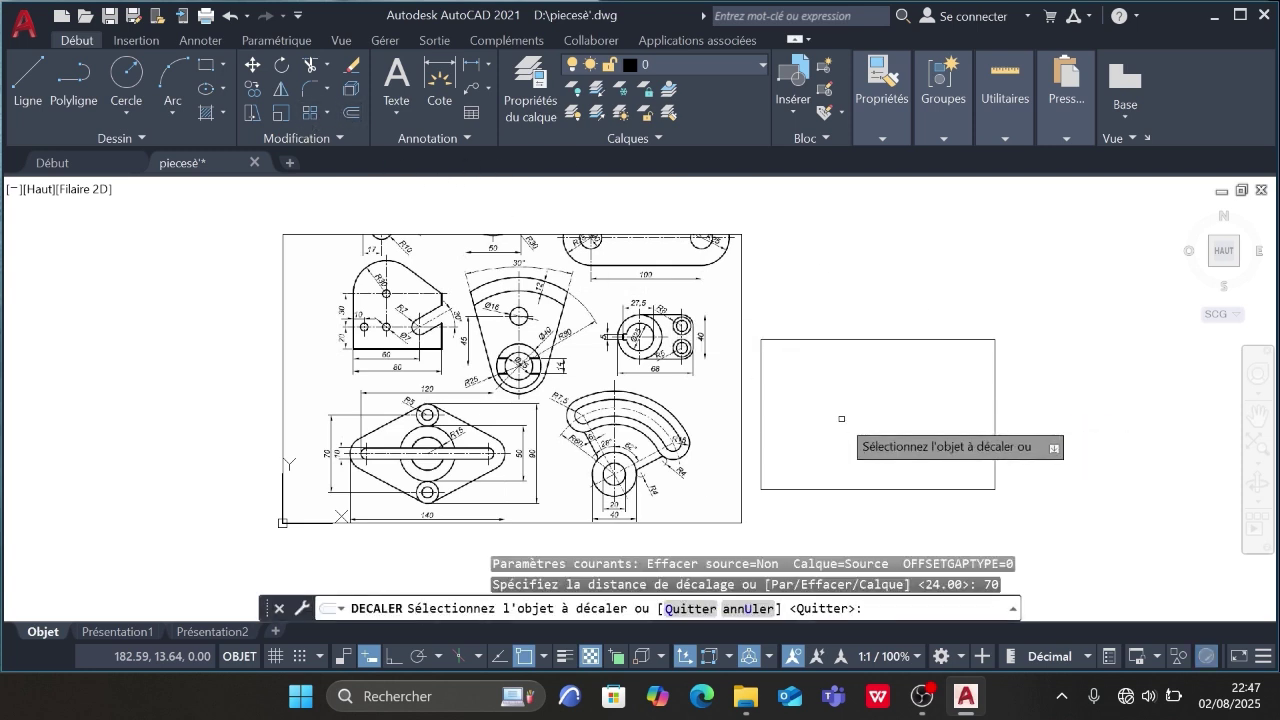
left_click(761, 427)
left_click(829, 423)
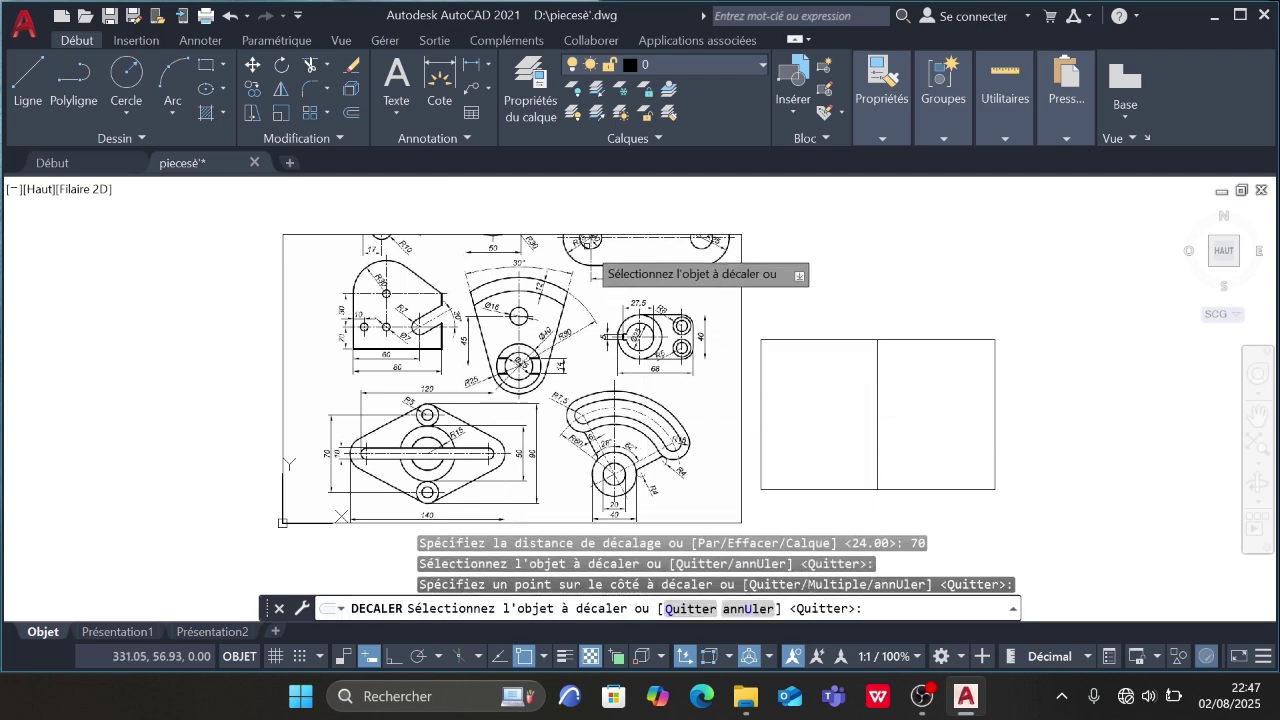
- Offset the rectangle's top side 45 units downwards as the horizontal centre line
left_click(351, 115)
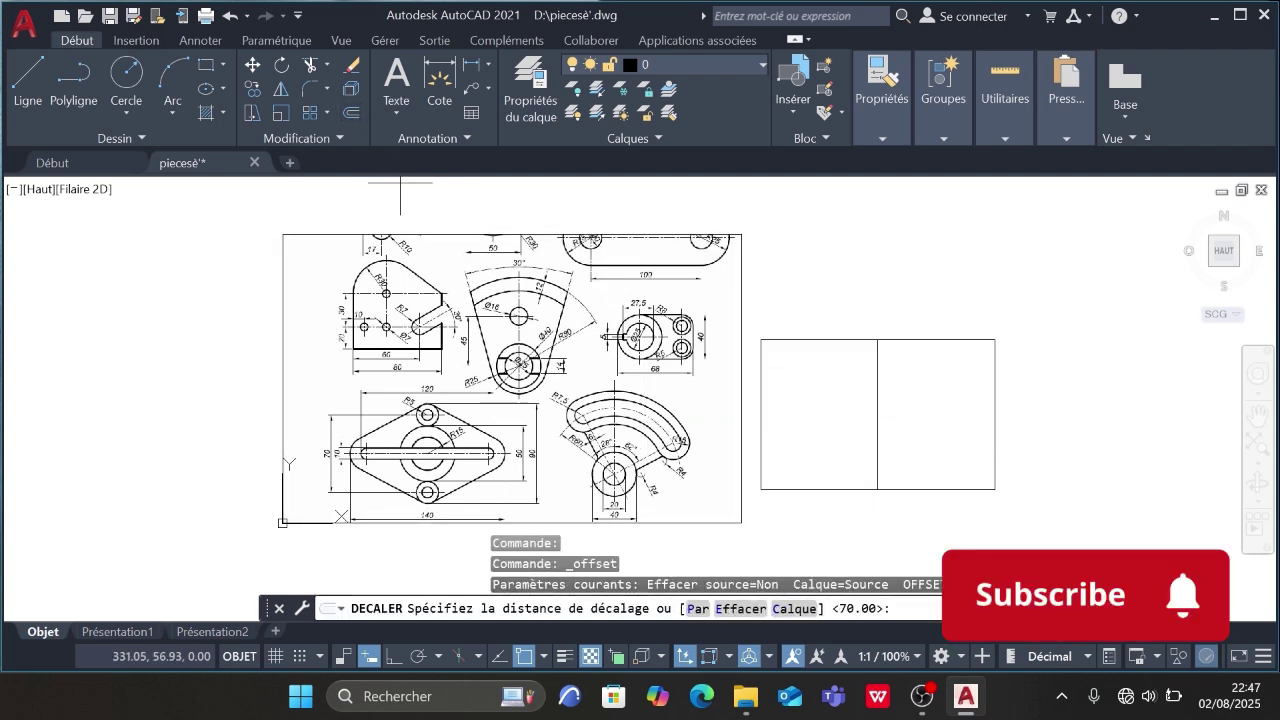
type("4")
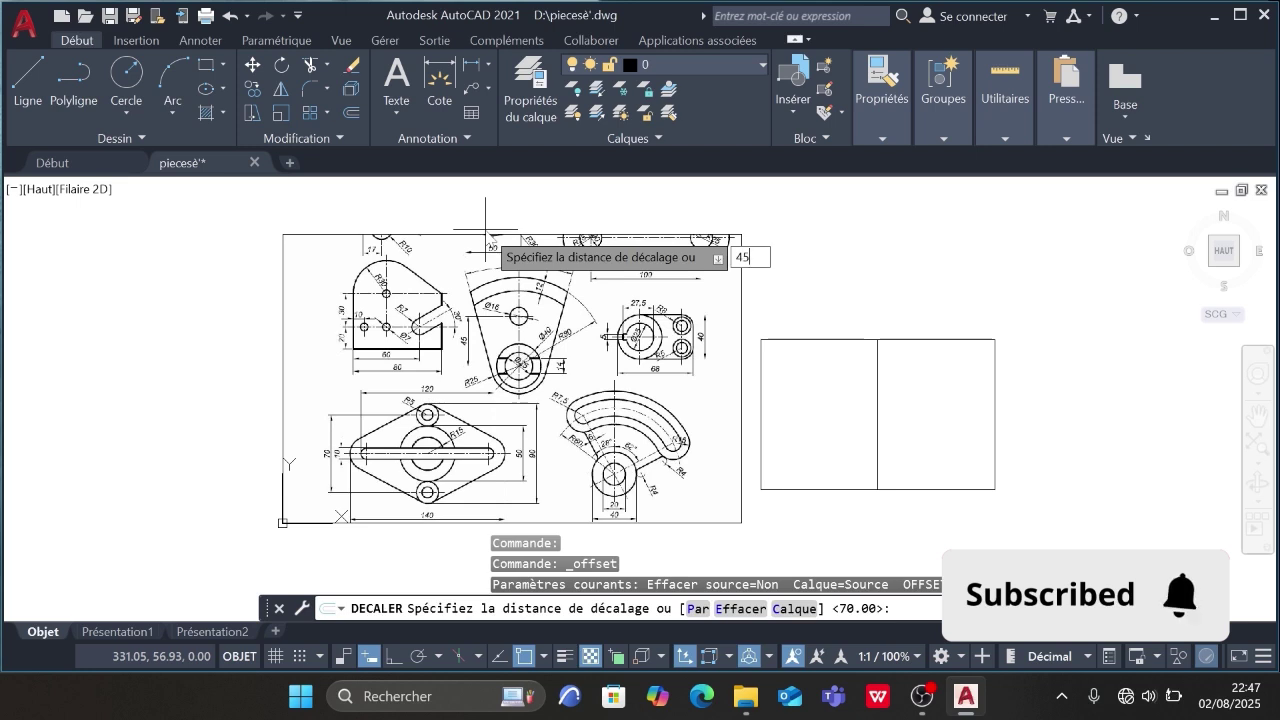
type("5")
key("Return")
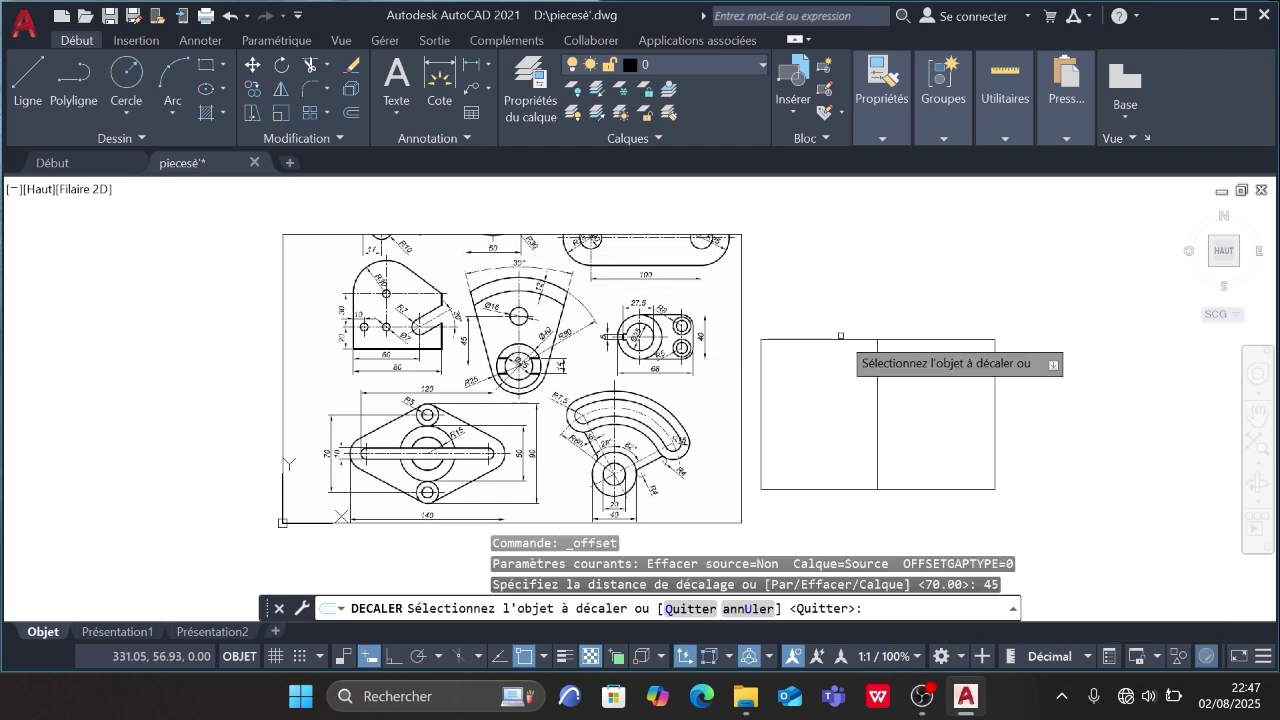
left_click(841, 336)
left_click(842, 425)
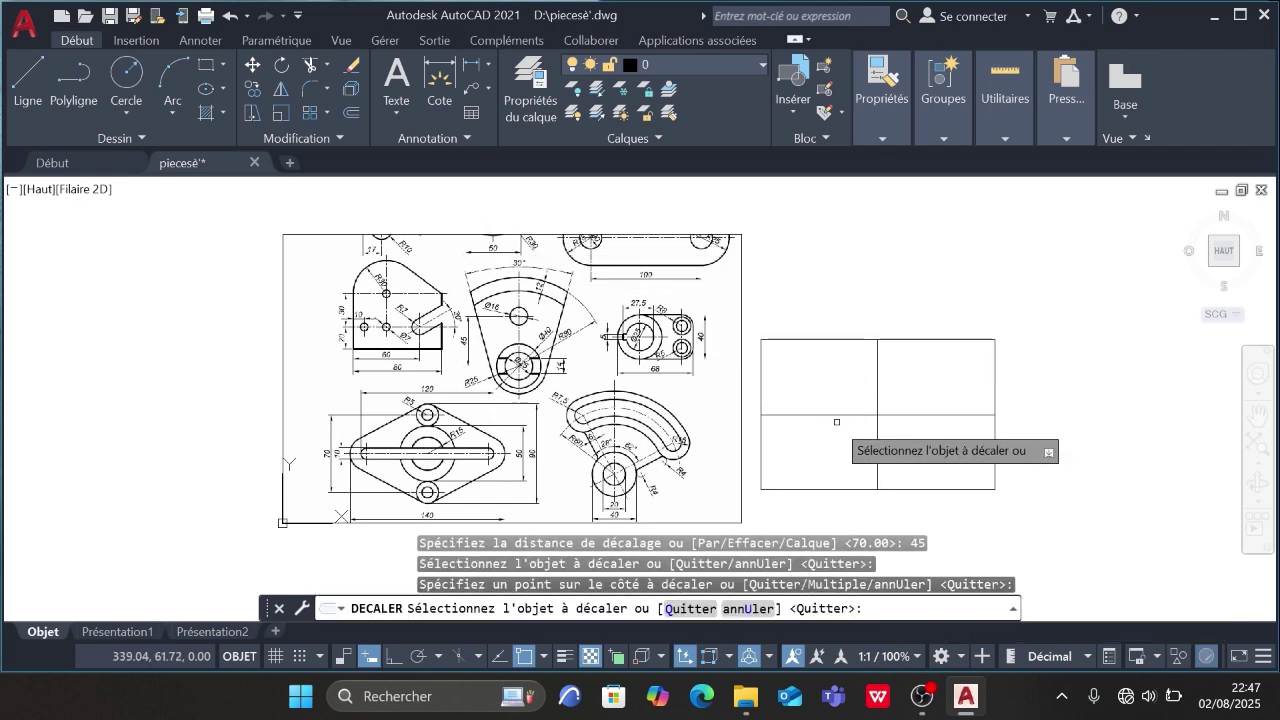
- Offset the horizontal centre line 35 units both above and below for the small circles' centres
scroll(447, 449, "up", 3)
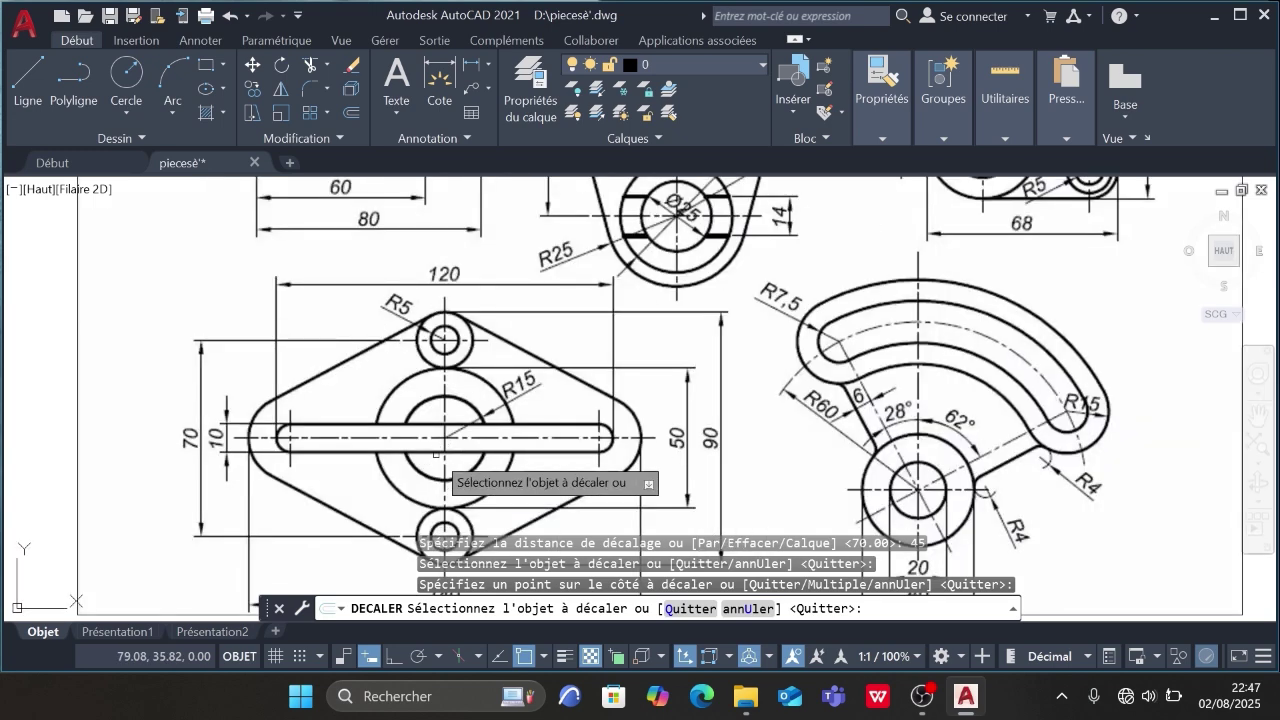
scroll(432, 457, "down", 2)
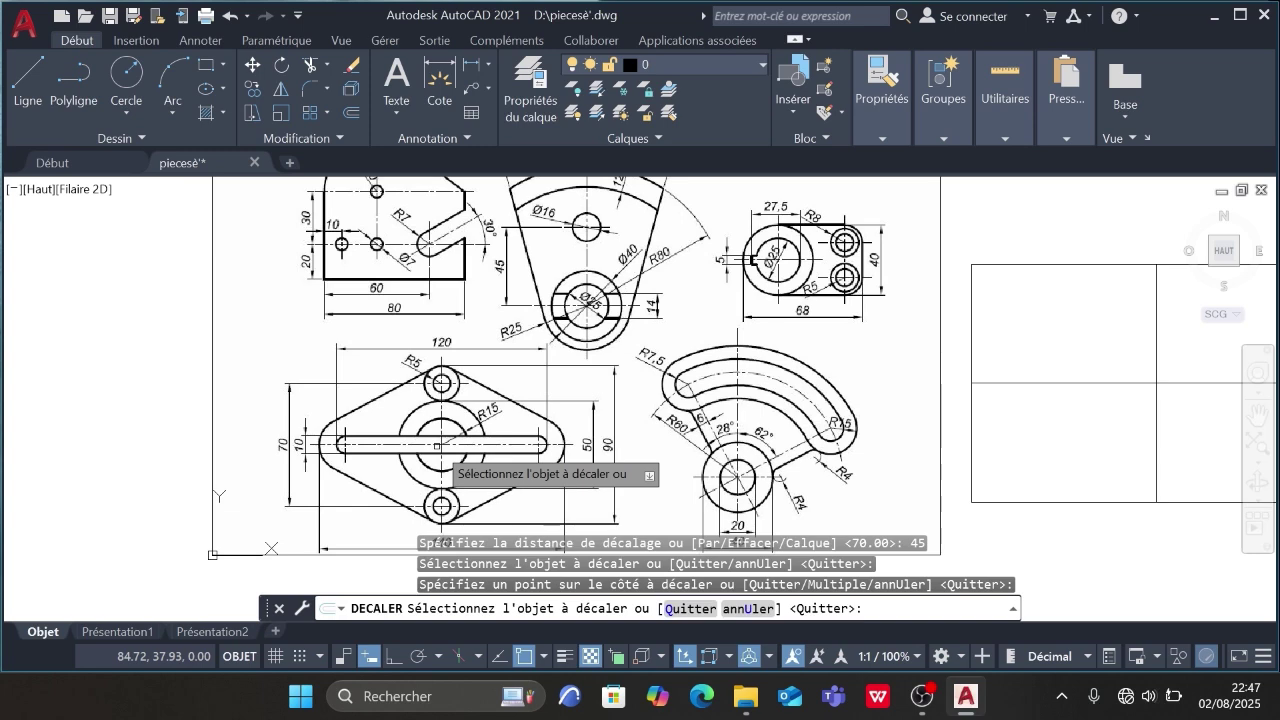
scroll(597, 428, "down", 2)
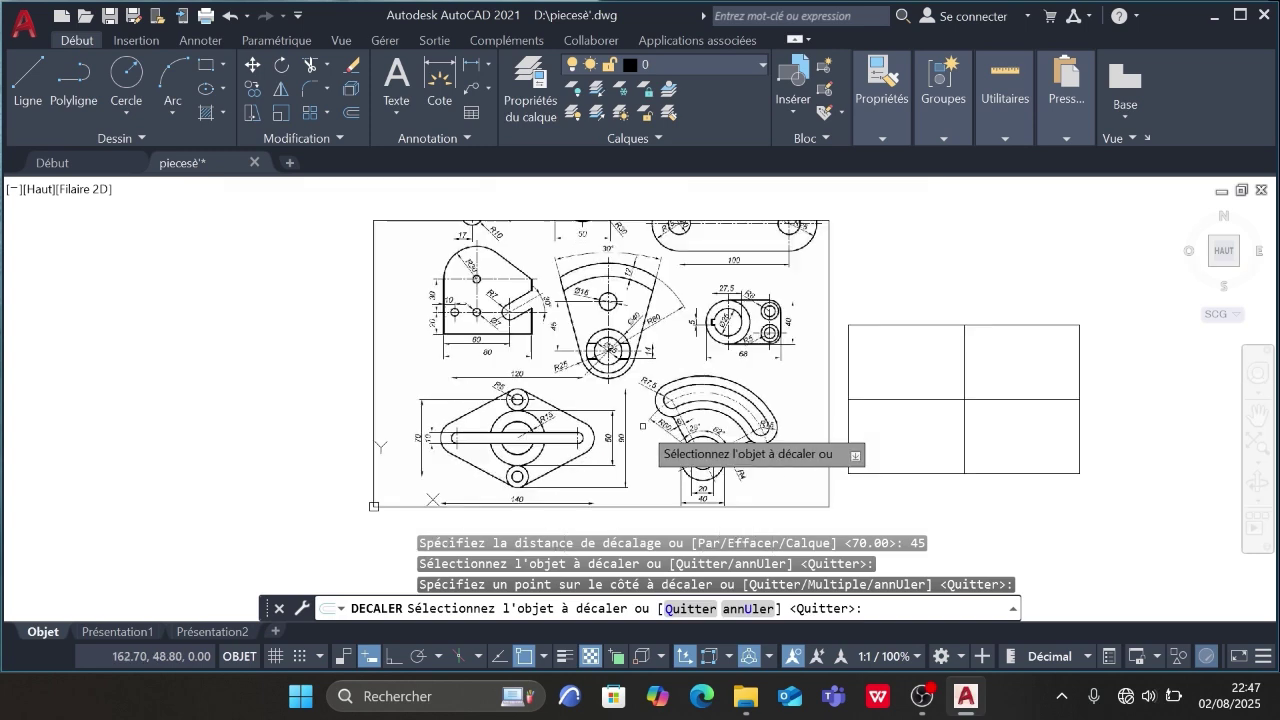
middle_click_drag(898, 429, 774, 446)
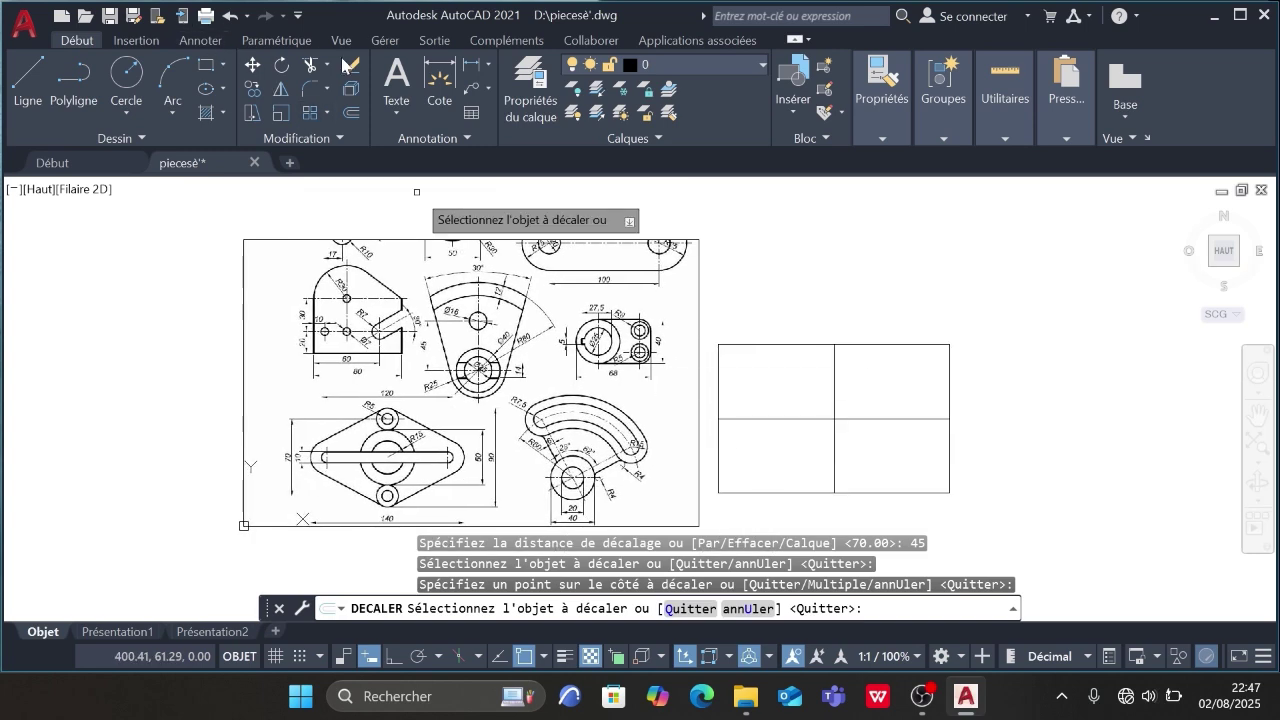
left_click(352, 113)
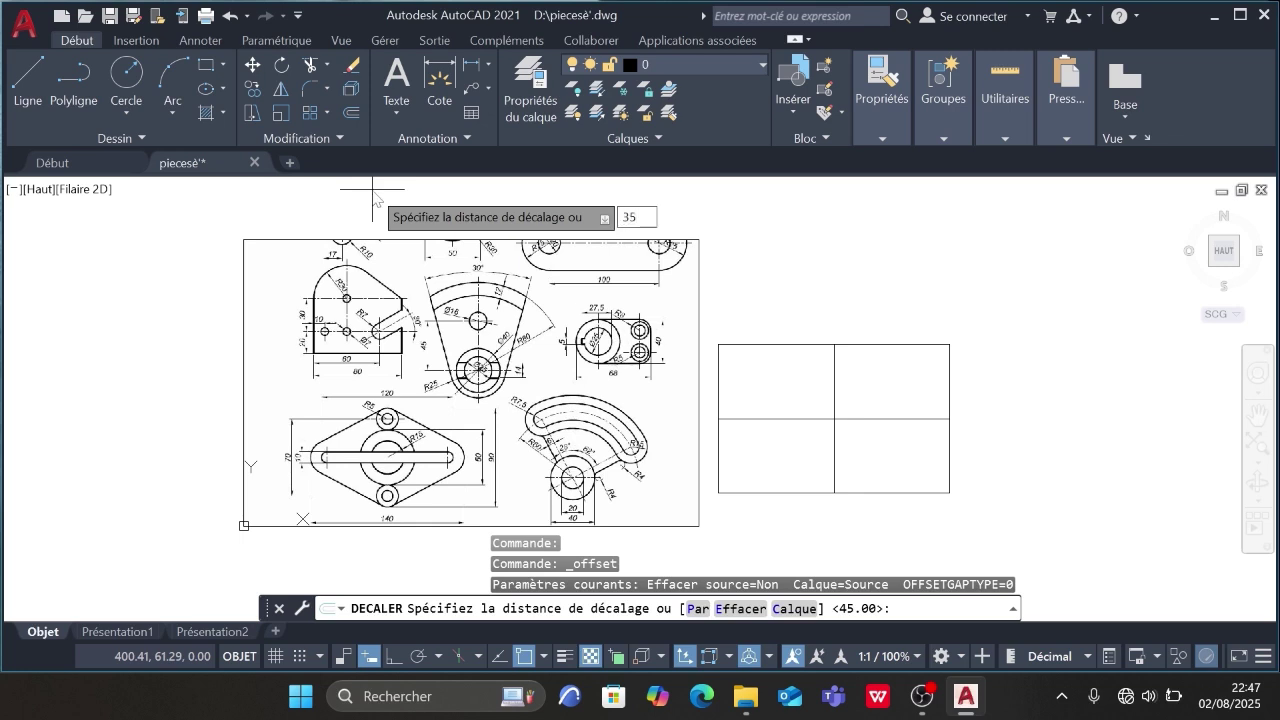
type("35")
key("Return")
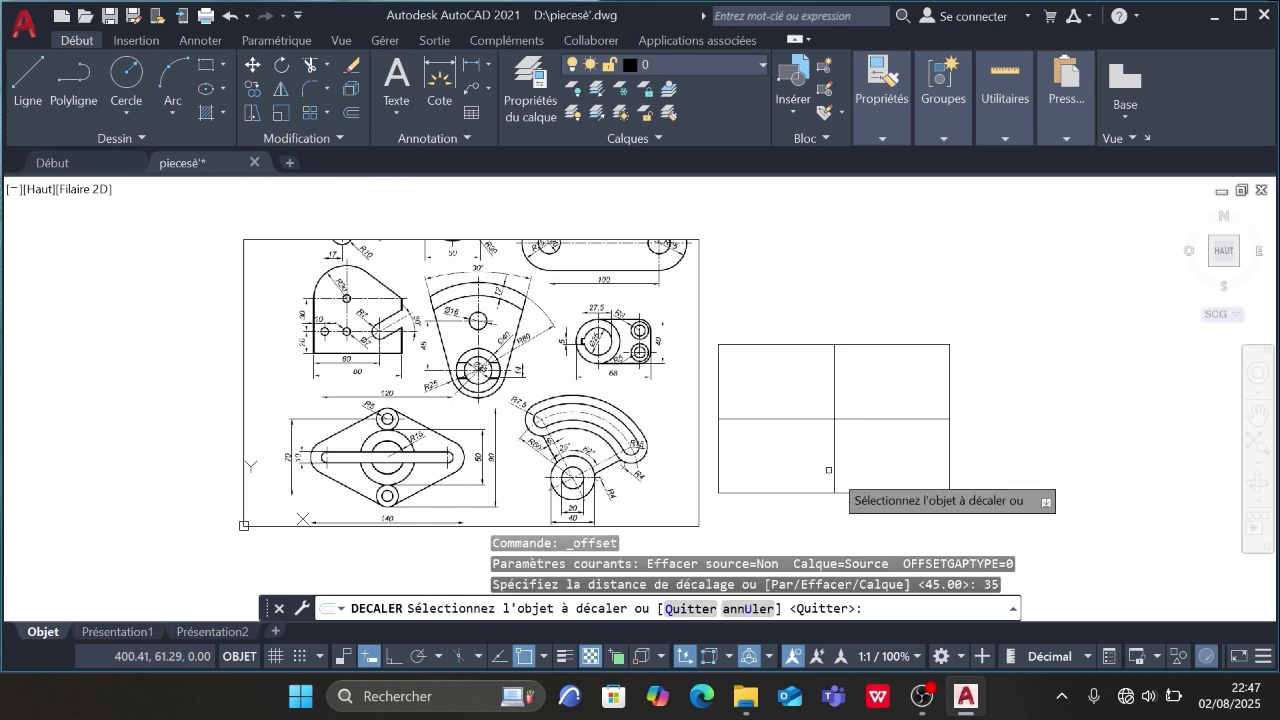
left_click(803, 419)
left_click(802, 407)
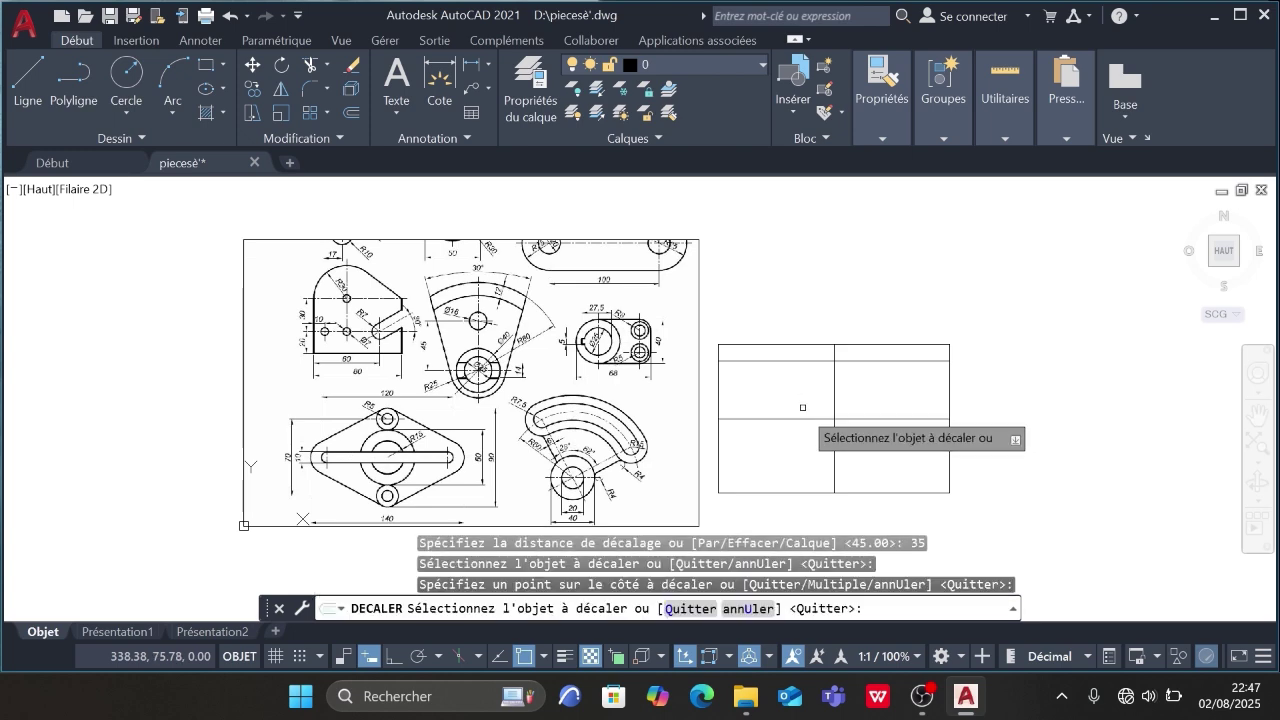
left_click(778, 419)
left_click(771, 430)
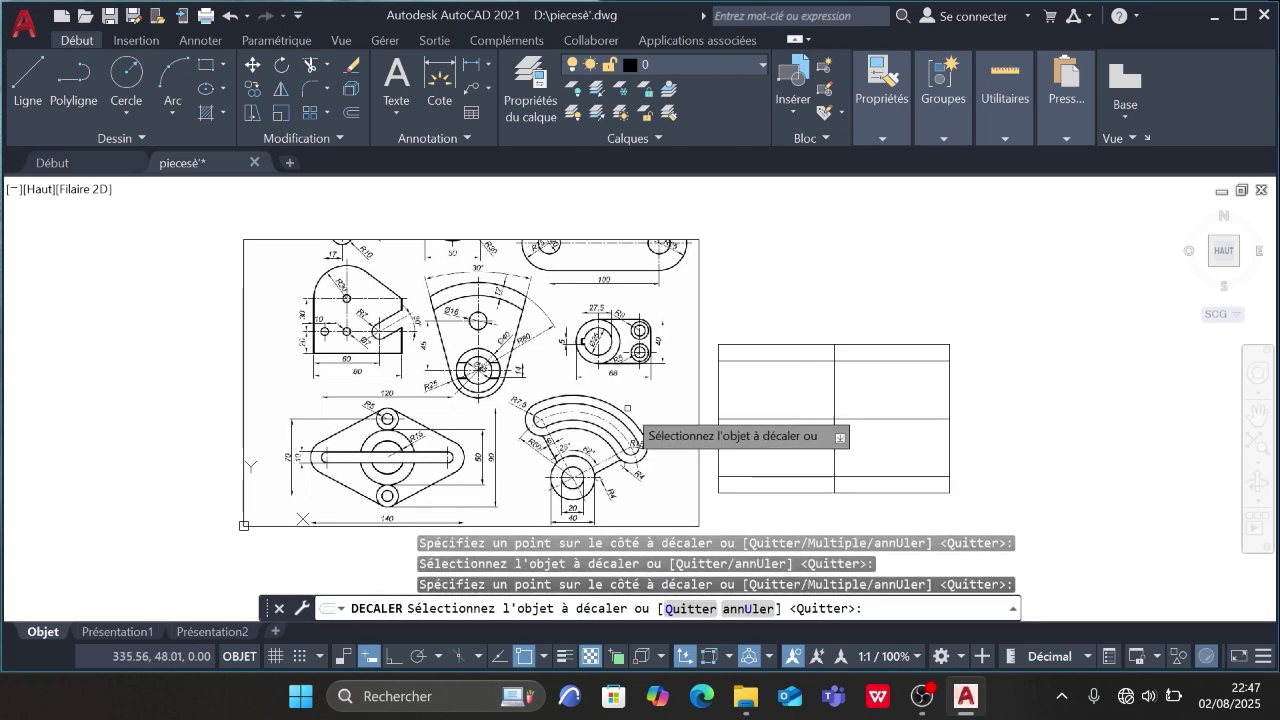
- Offset the vertical centre line 60 units to both sides for the slot's end centres
scroll(345, 493, "up", 2)
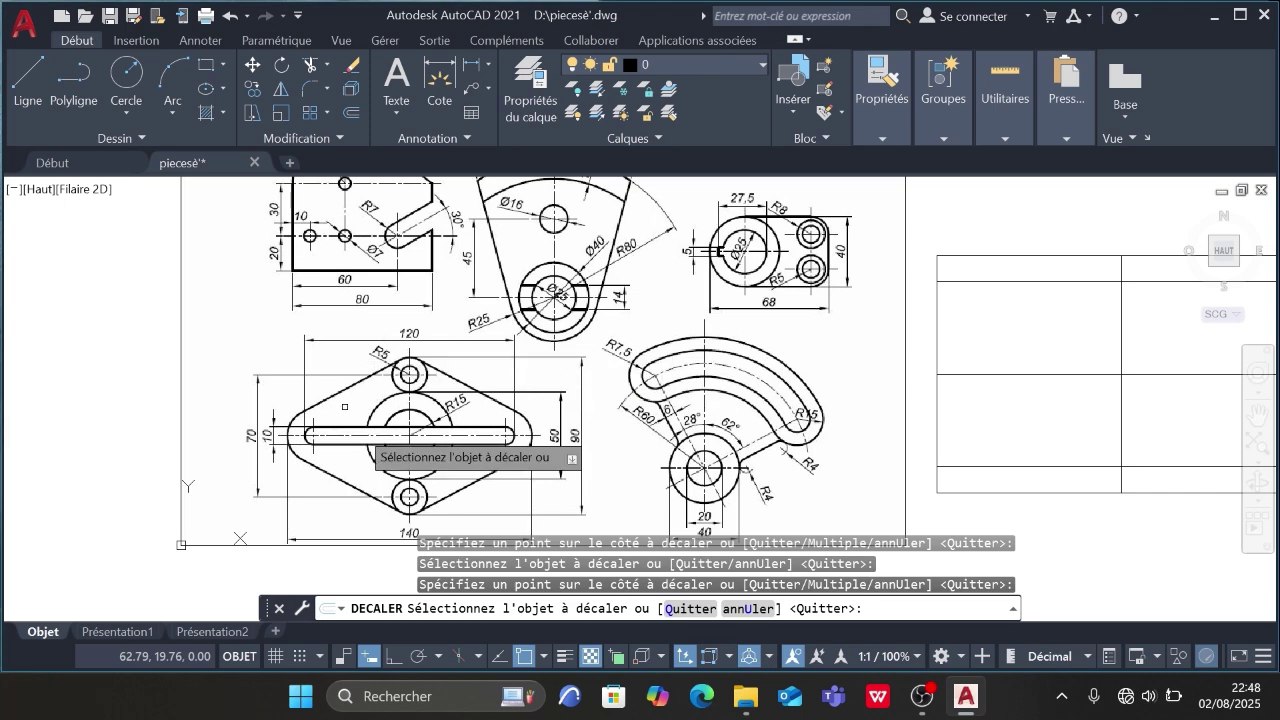
scroll(514, 386, "down", 2)
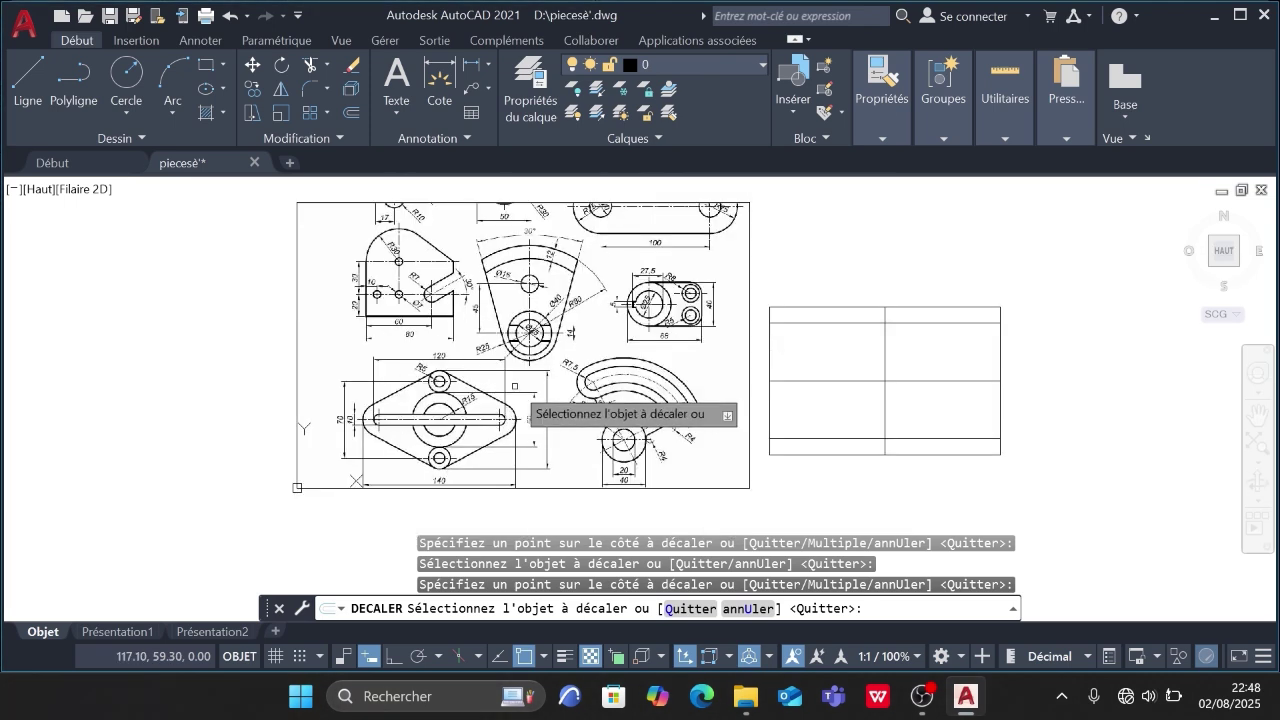
left_click(351, 113)
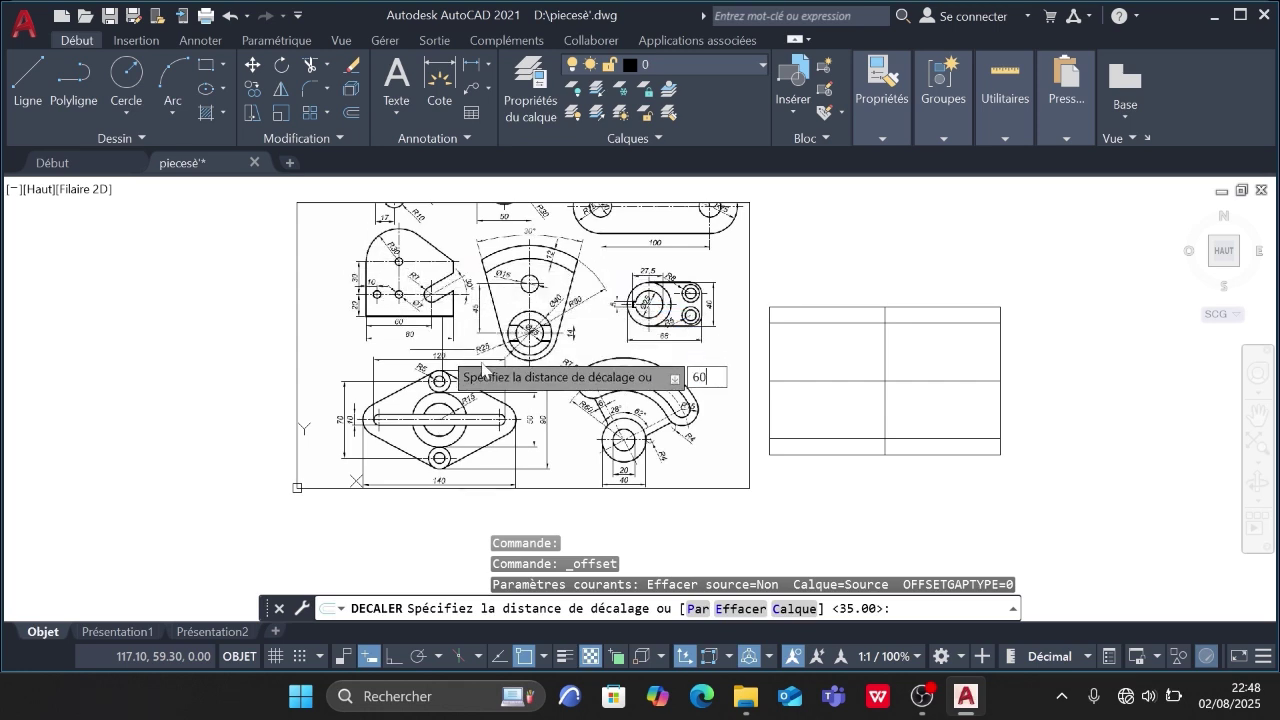
key("Return")
left_click(885, 350)
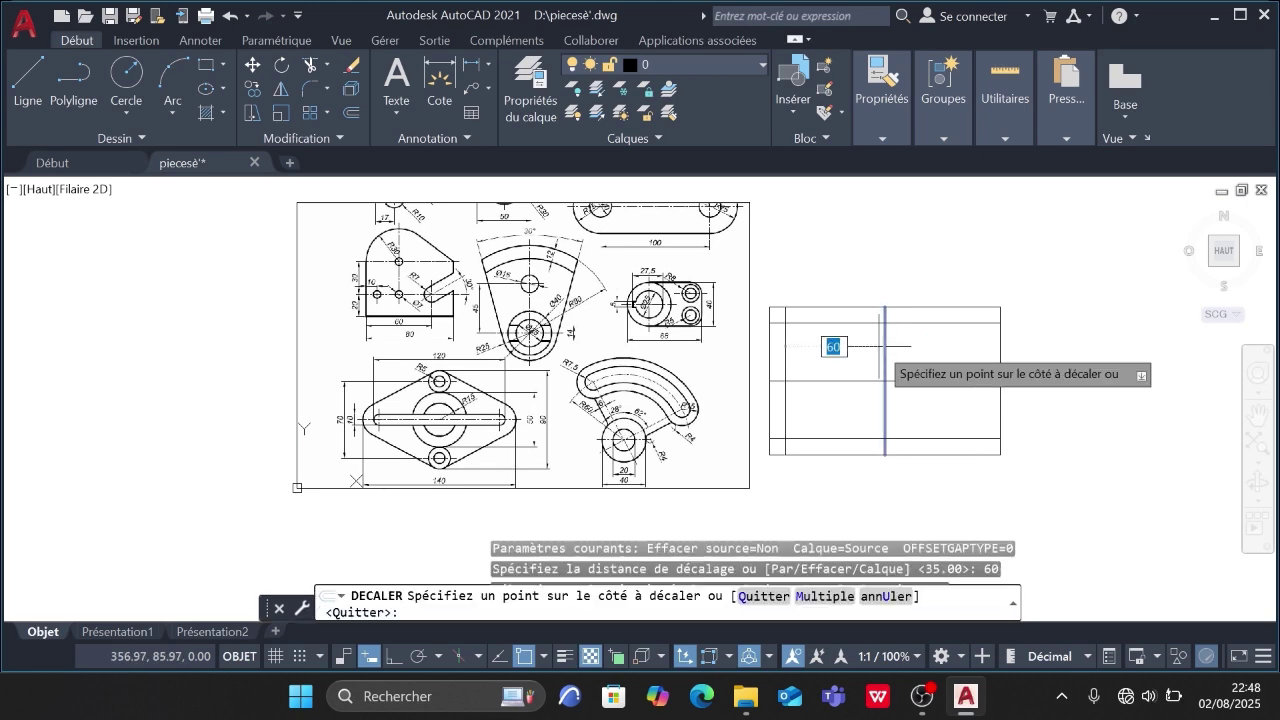
left_click(880, 347)
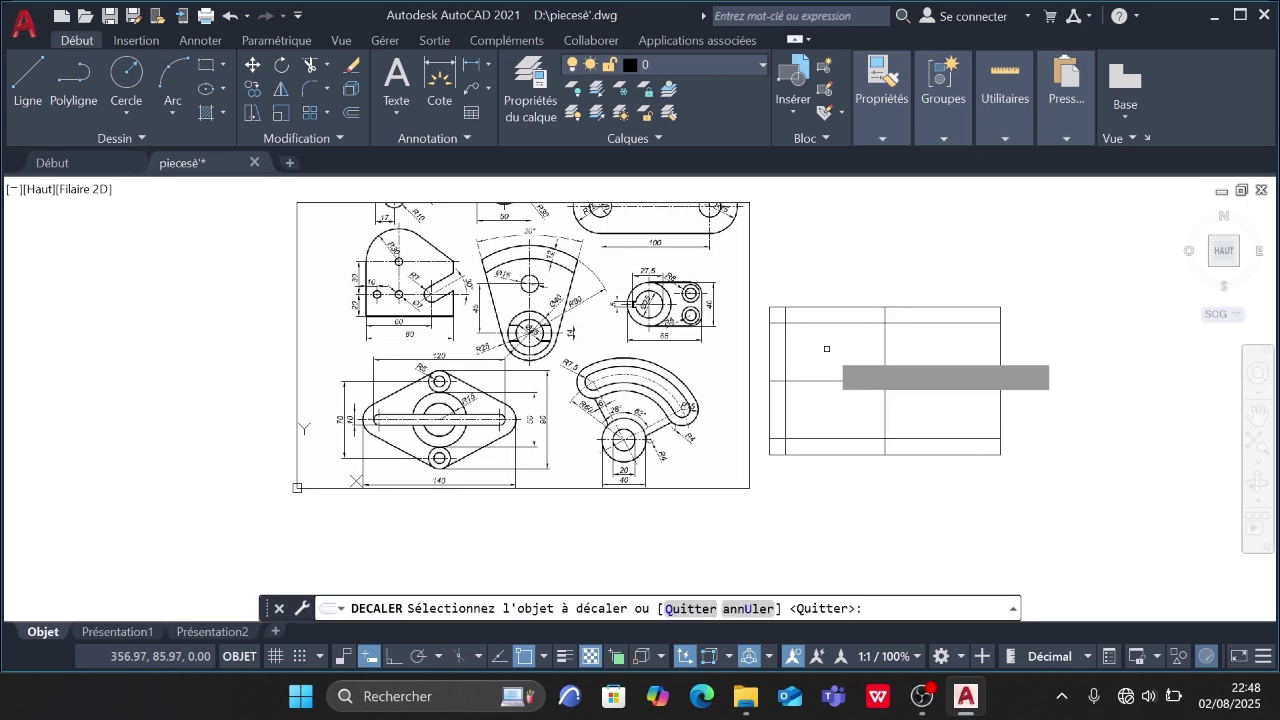
left_click(883, 350)
left_click(835, 340)
- Examine the slot and central circles of the diamond-shaped part on the reference sheet
scroll(478, 420, "up", 2)
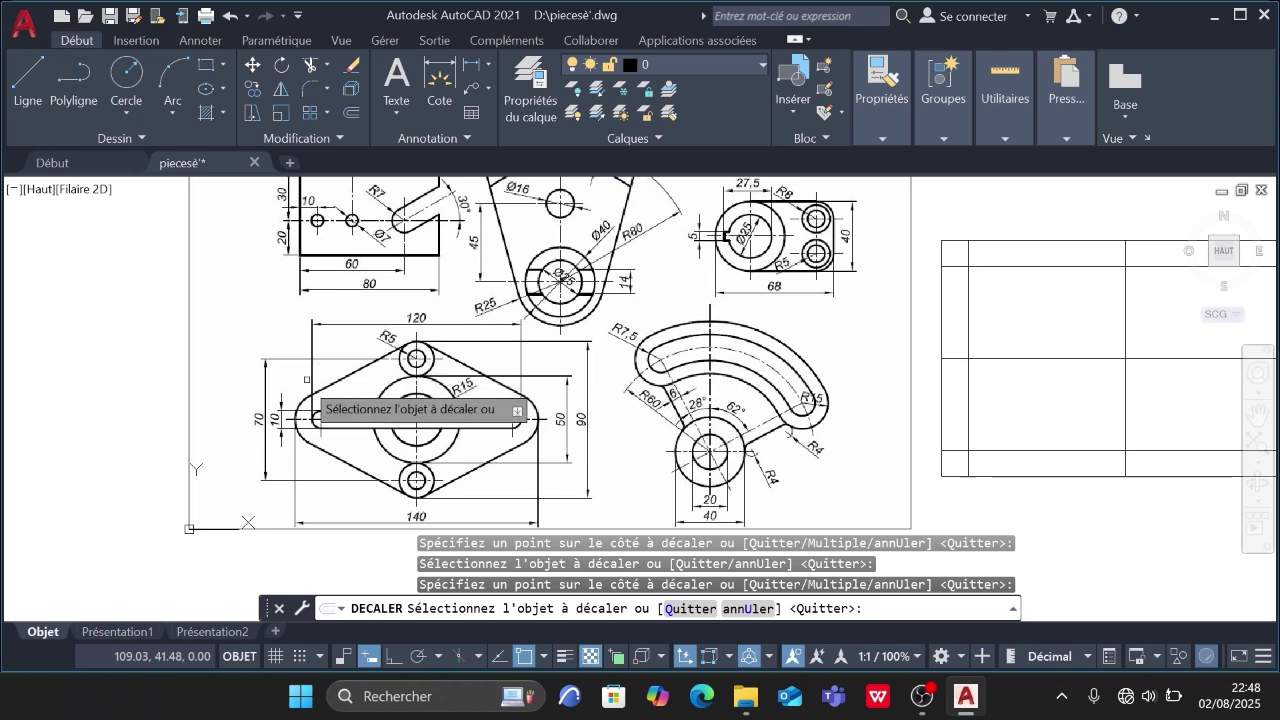
scroll(442, 375, "down", 3)
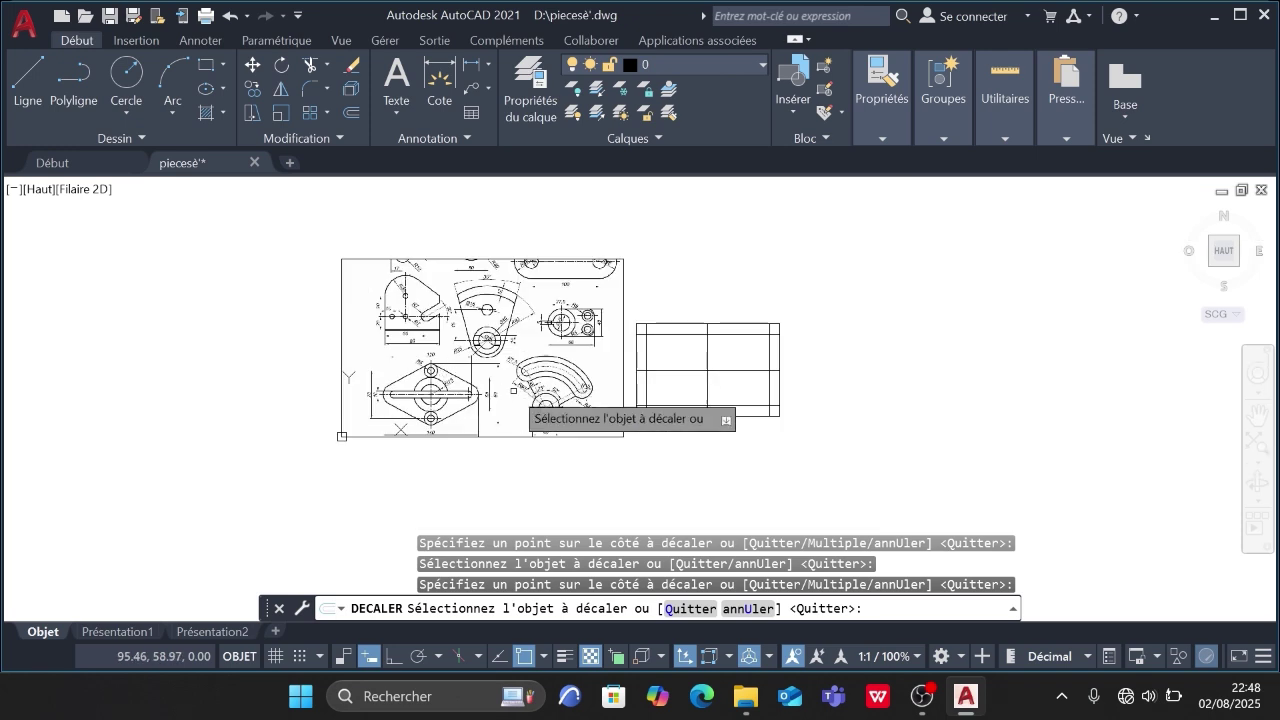
scroll(700, 368, "up", 4)
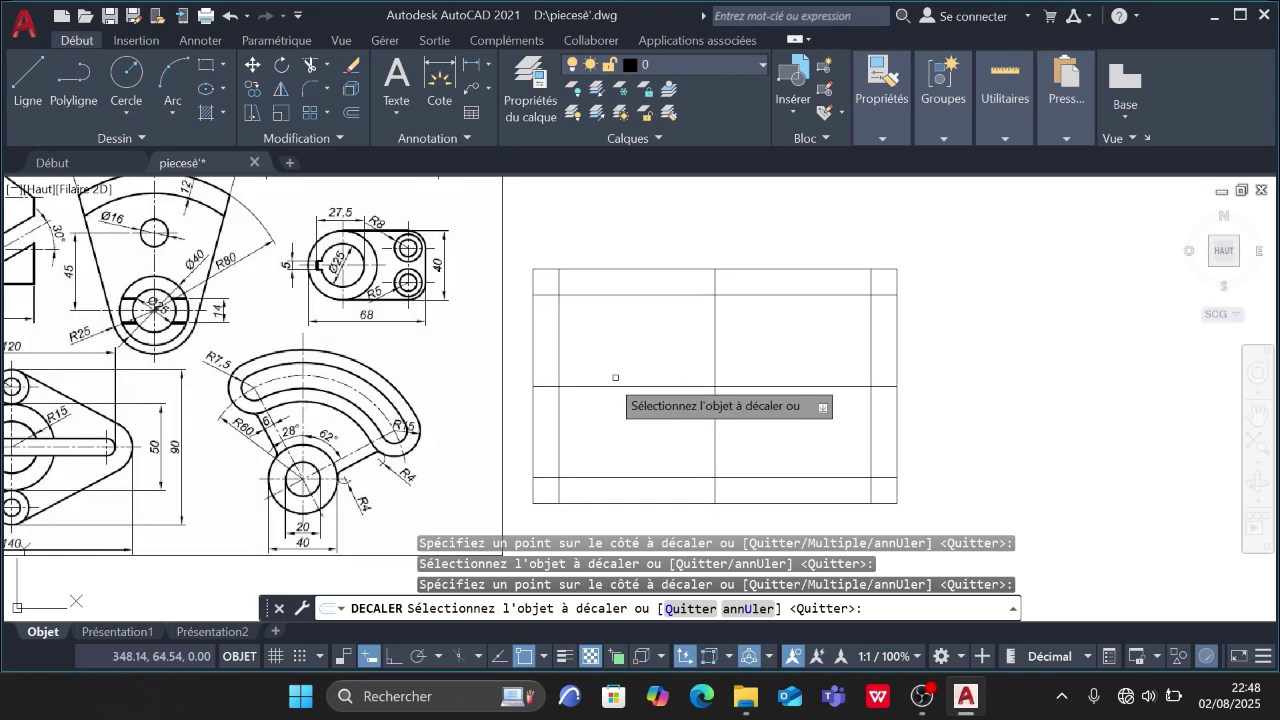
scroll(520, 390, "down", 4)
scroll(296, 408, "up", 2)
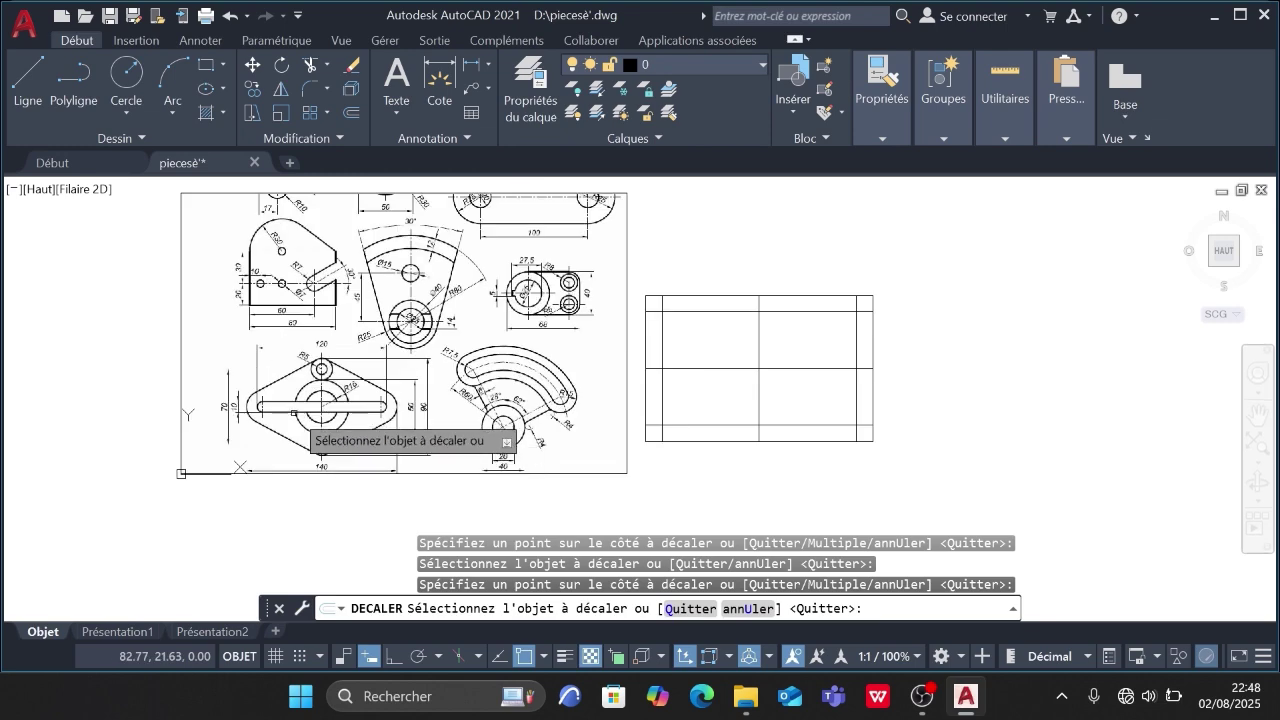
scroll(293, 412, "up", 2)
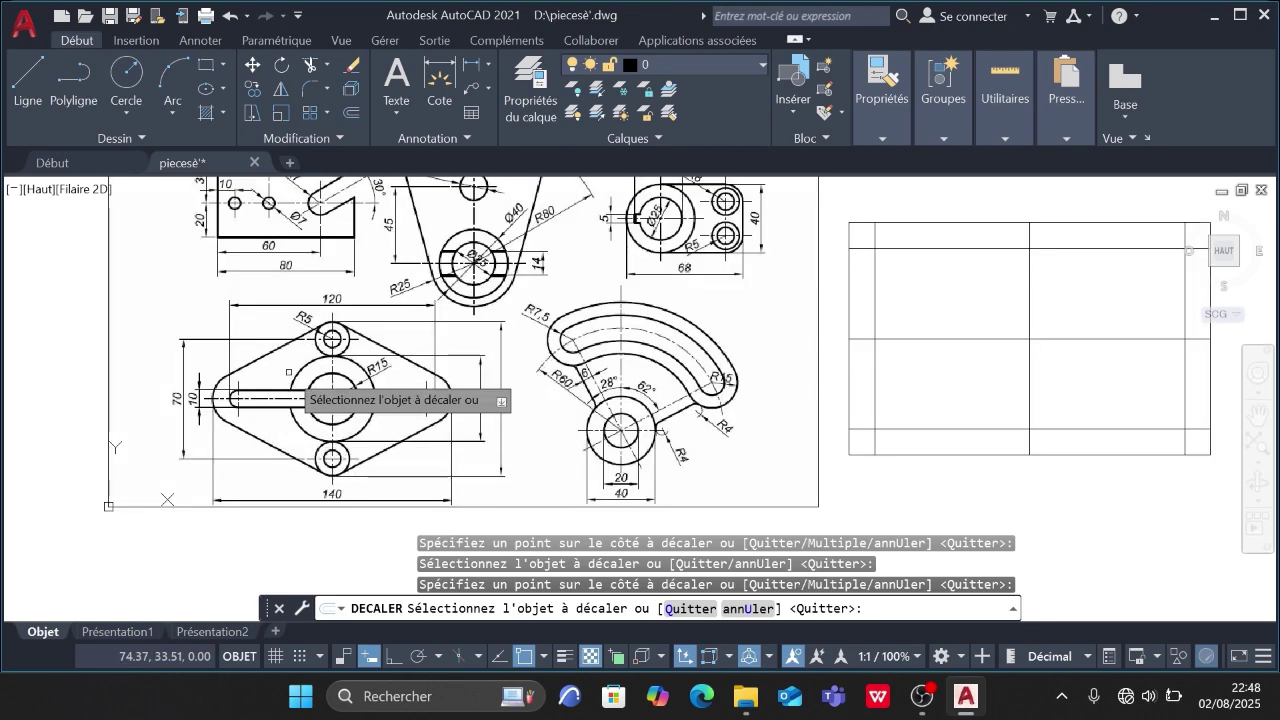
scroll(324, 418, "up", 3)
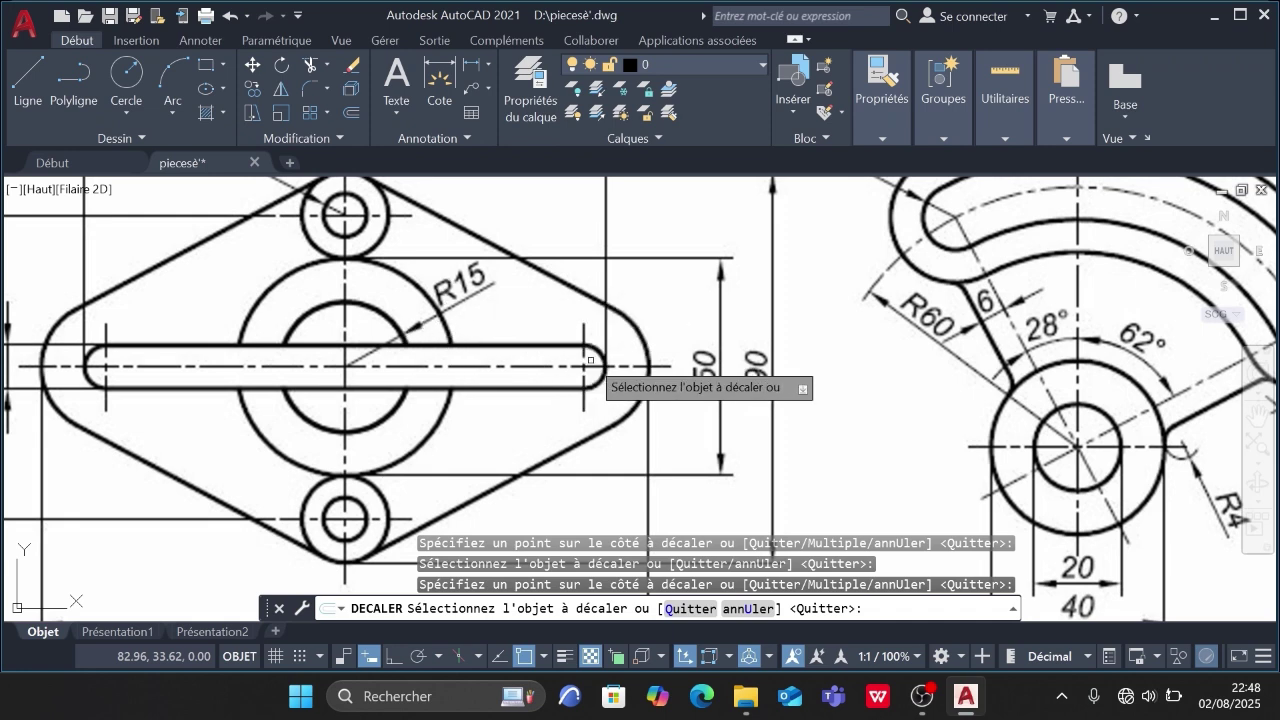
scroll(590, 360, "down", 3)
mouse_move(686, 463)
middle_mouse_down()
mouse_move(614, 411)
mouse_move(358, 458)
middle_mouse_up()
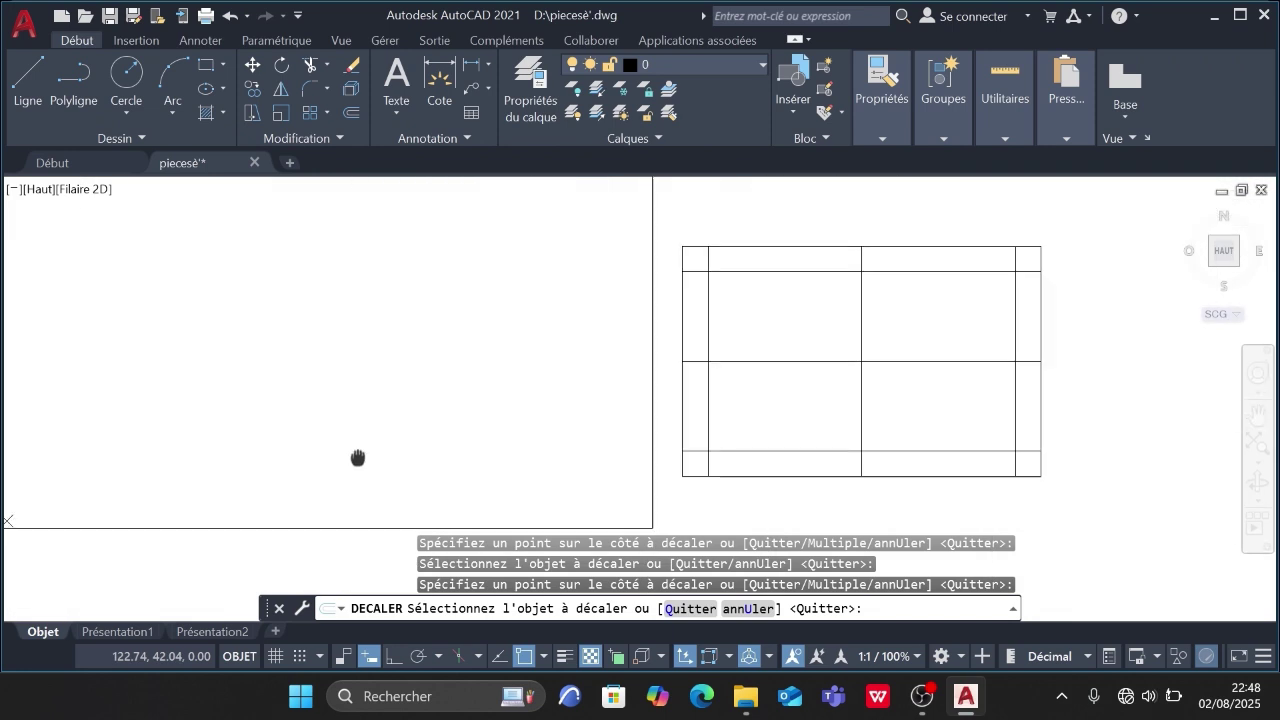
- Draw two concentric circles of radius 15 and 25 at the intersection of the main centre lines
left_click(127, 80)
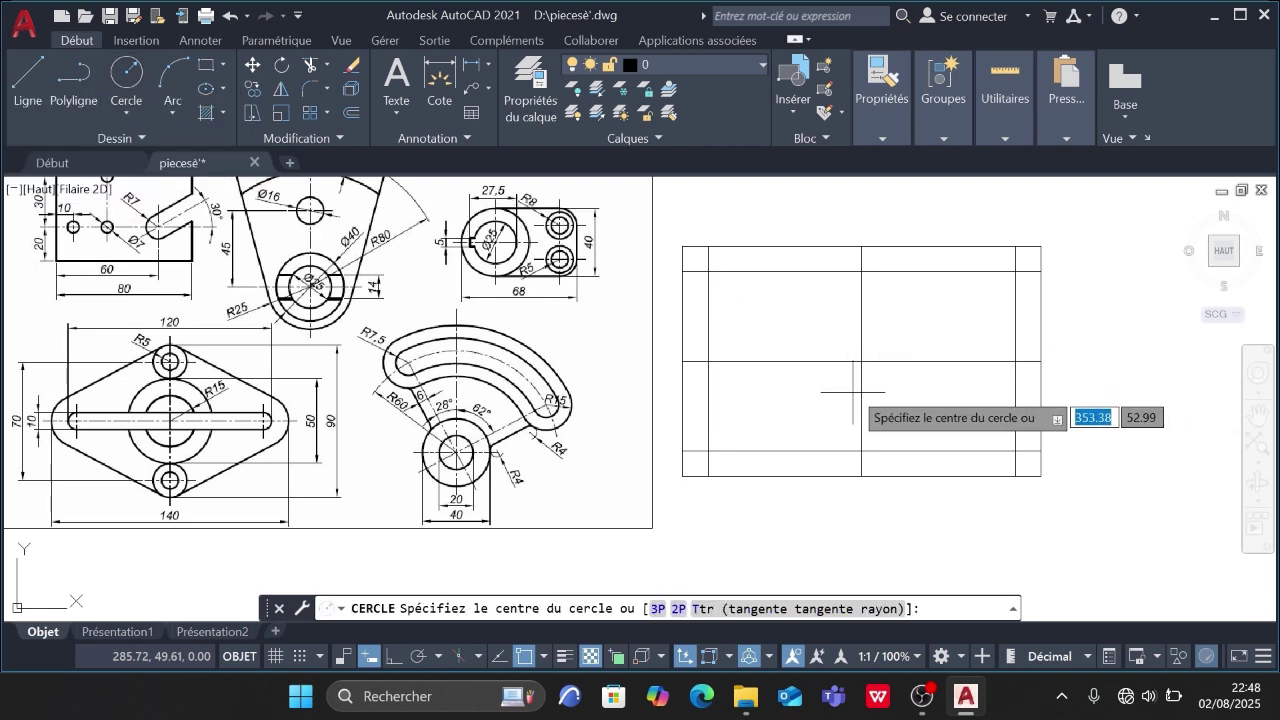
left_click(861, 361)
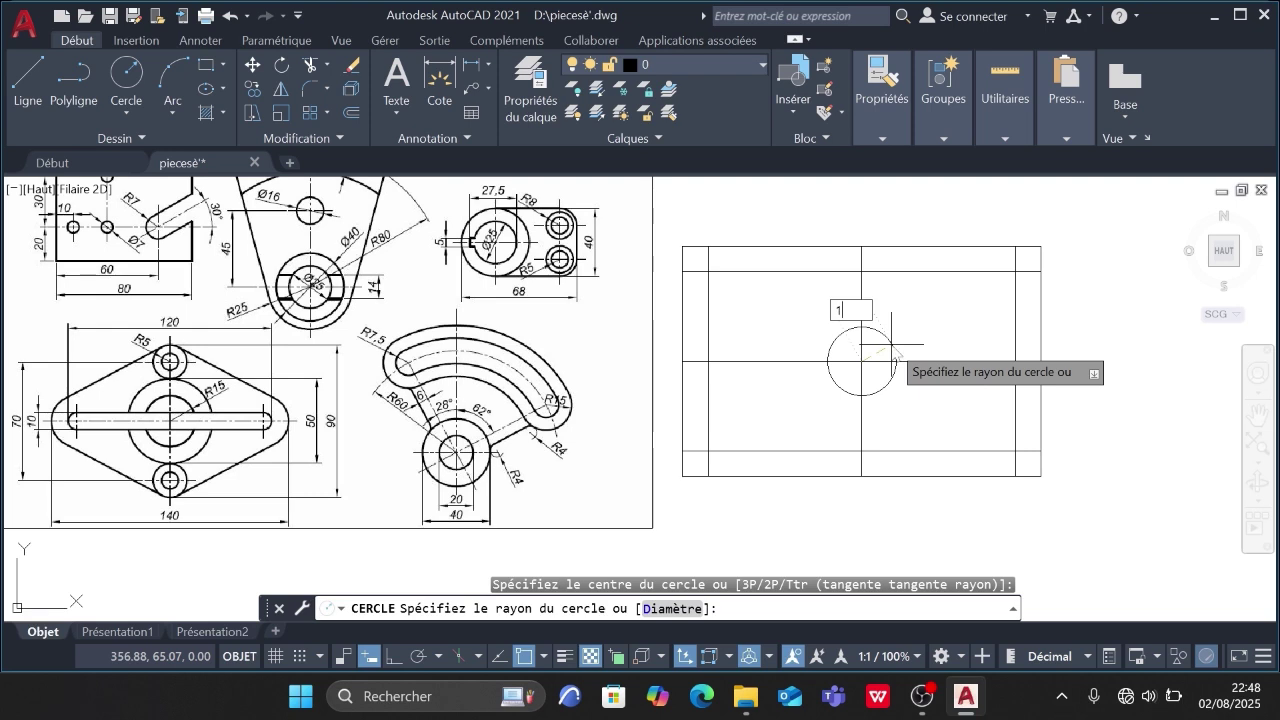
key("Return")
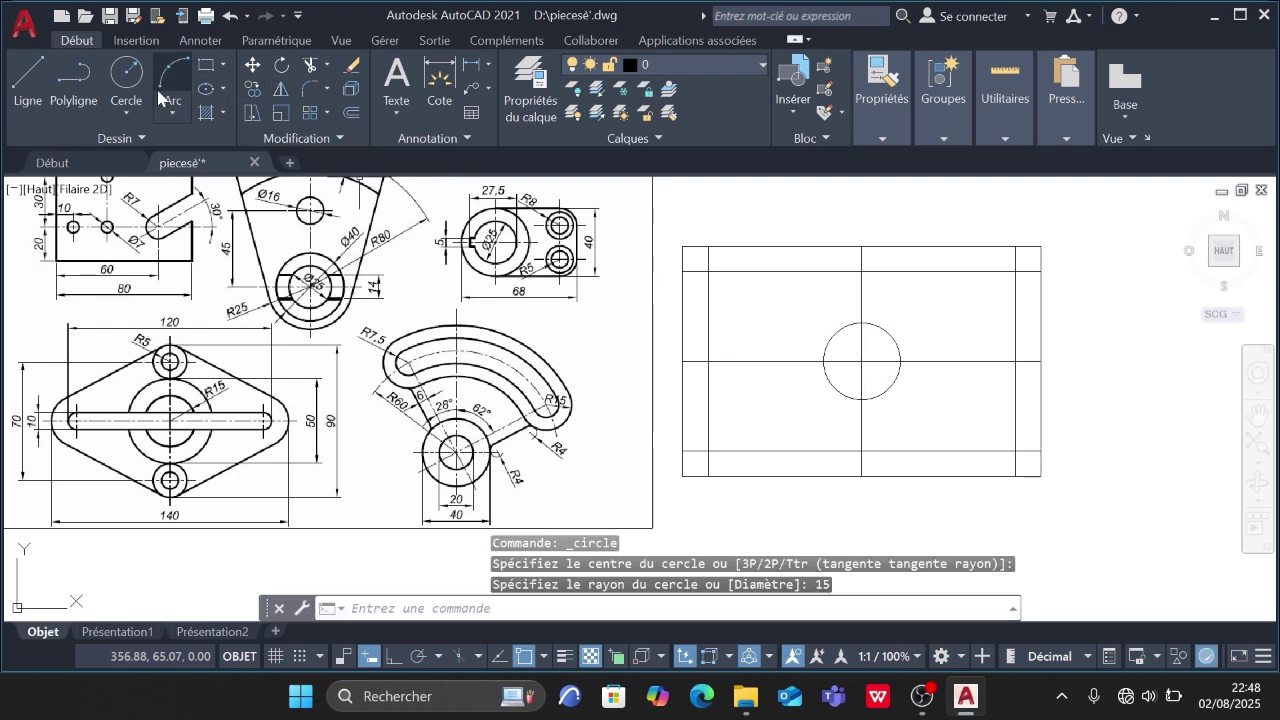
left_click(126, 78)
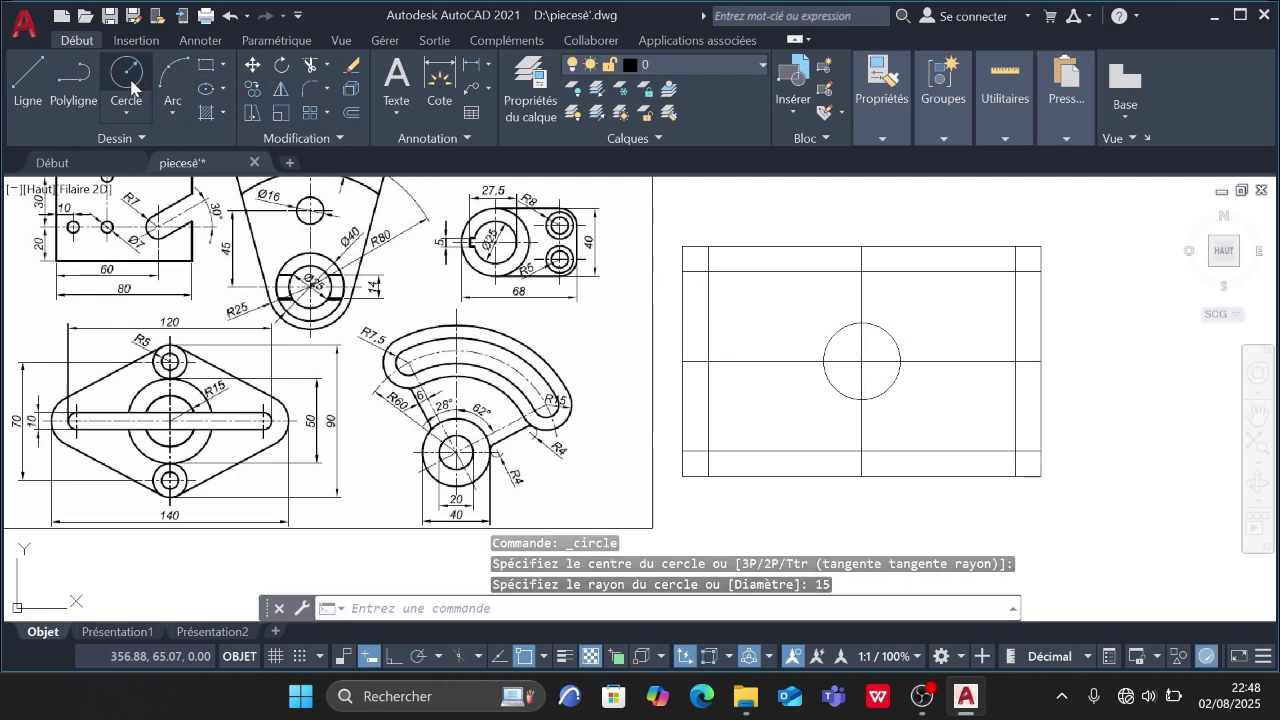
left_click(861, 361)
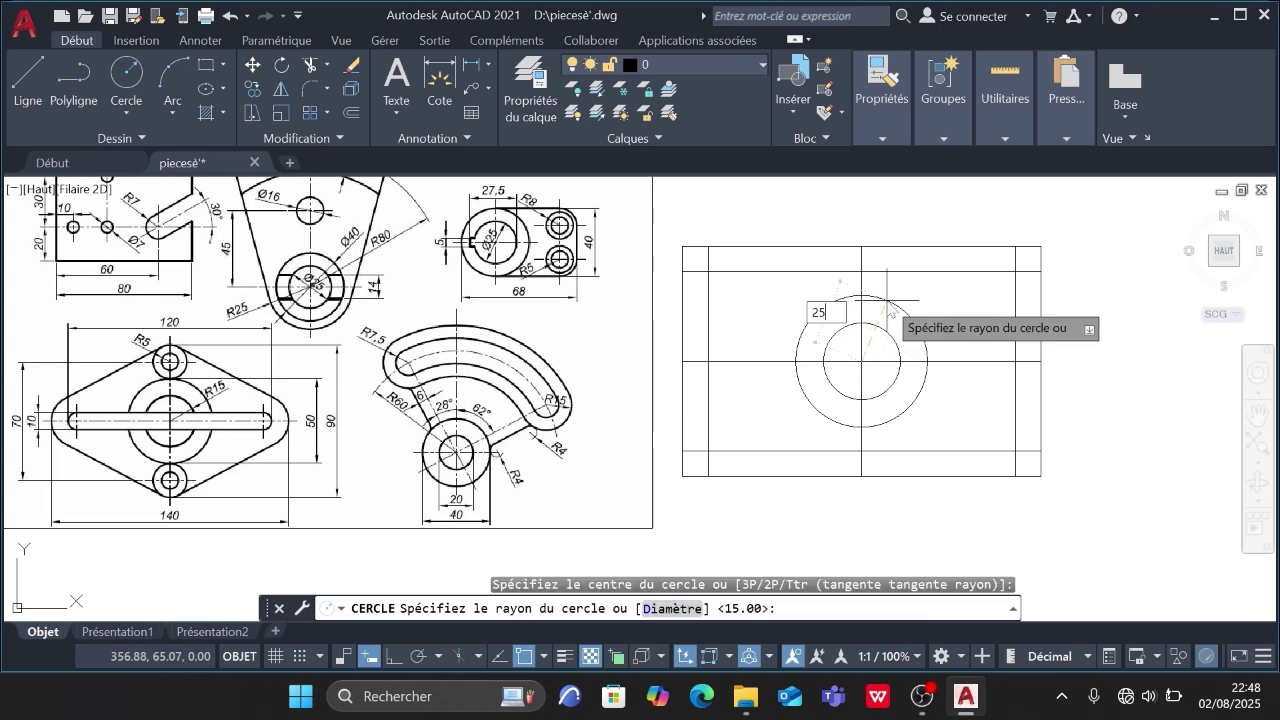
type("25")
key("Return")
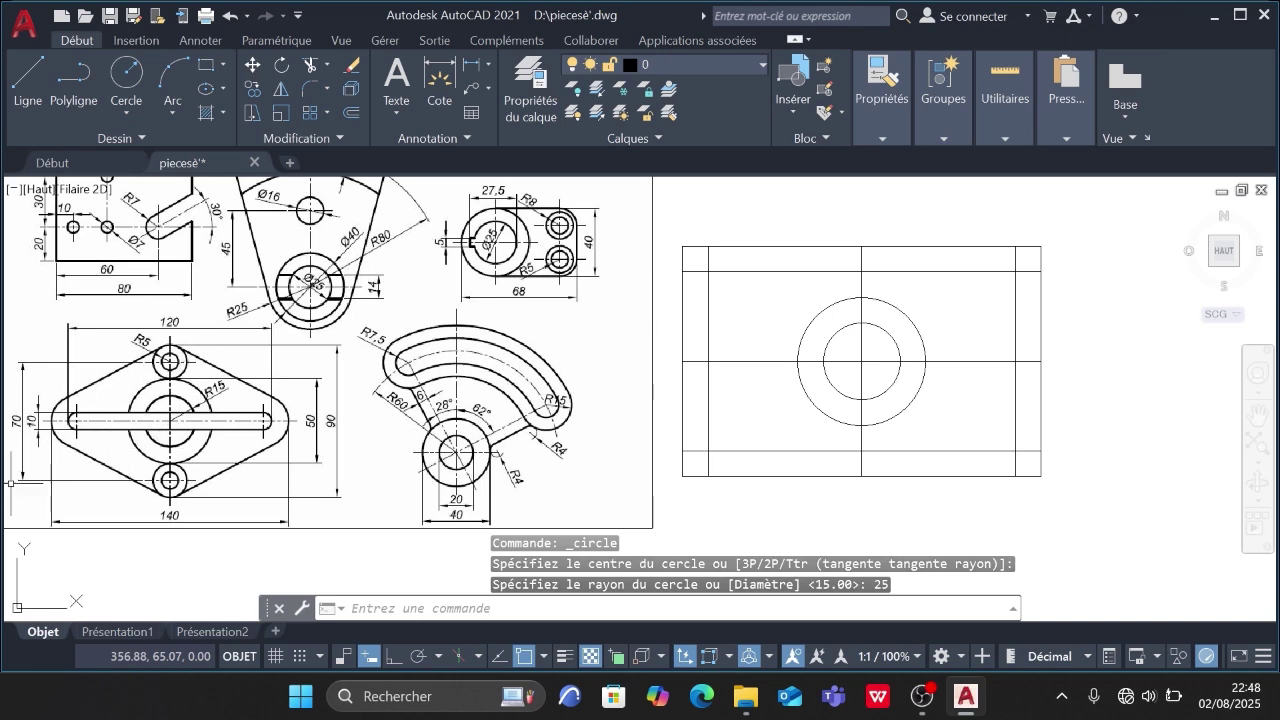
- Offset the horizontal centre line 5 units above and below to form the slot's long edges
middle_click_drag(60, 468, 142, 457)
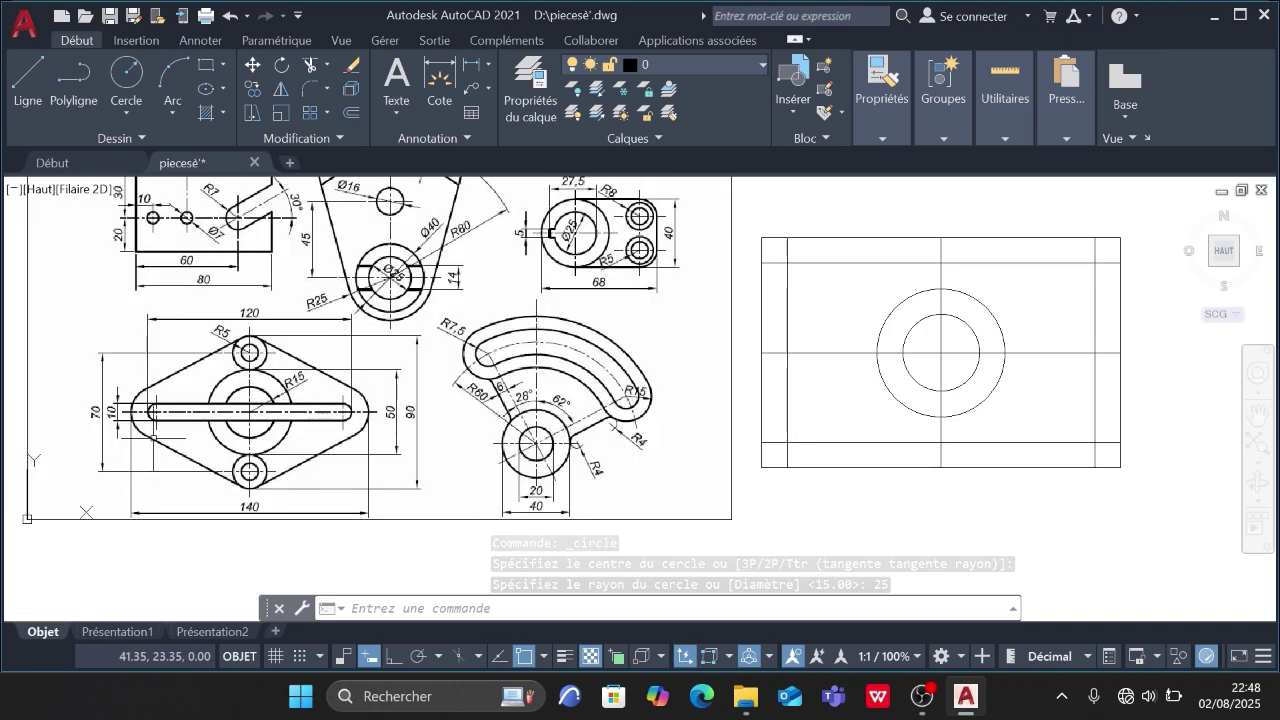
scroll(160, 437, "up", 2)
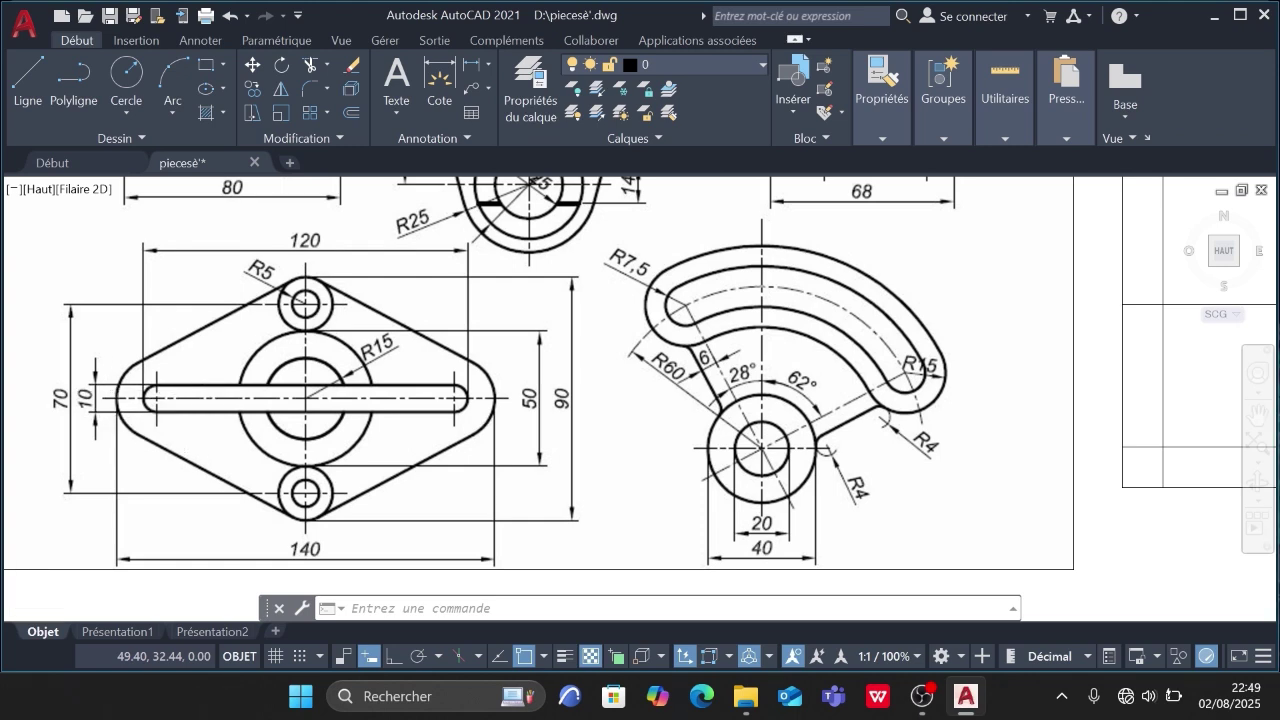
scroll(201, 395, "up", 2)
scroll(208, 420, "down", 6)
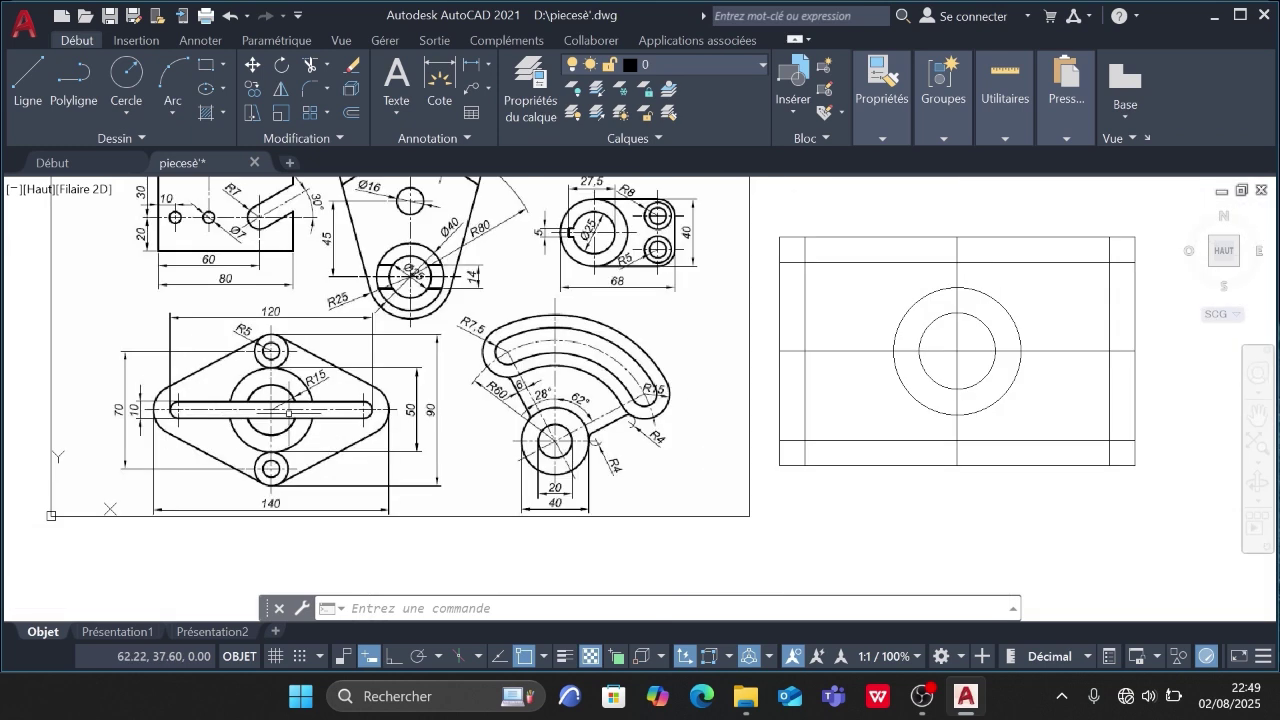
middle_click_drag(897, 407, 840, 397)
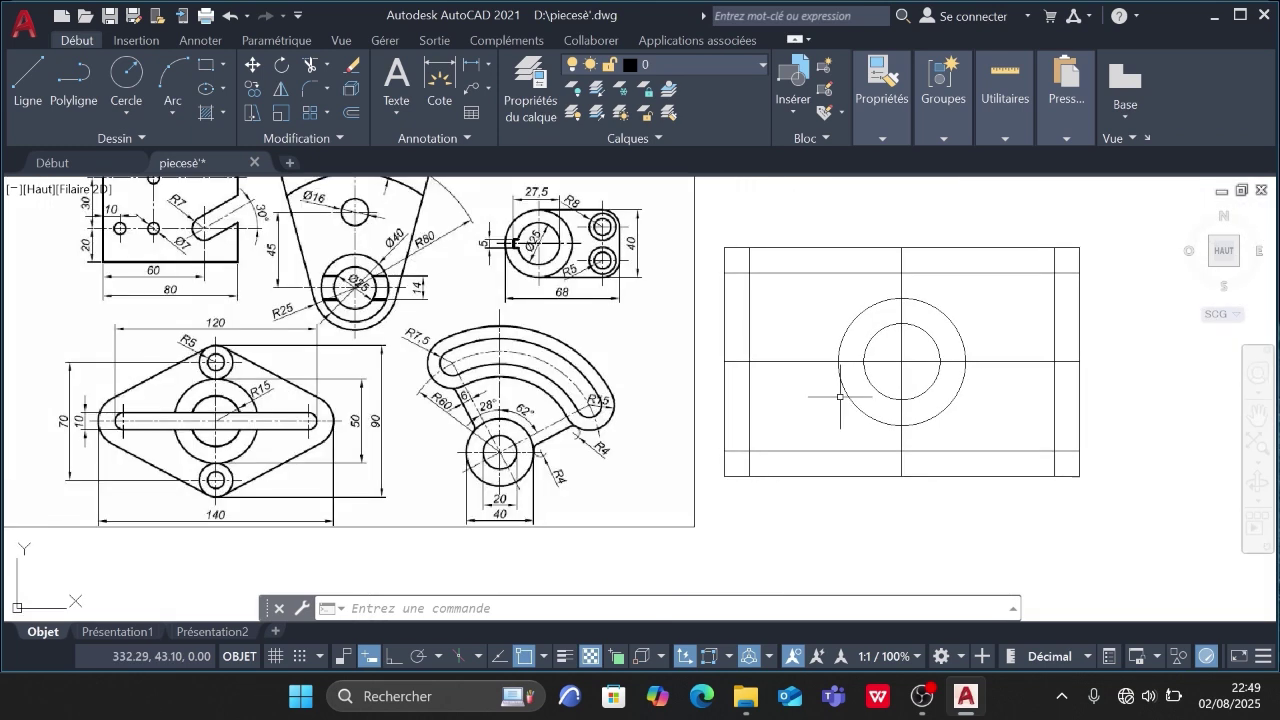
left_click(349, 114)
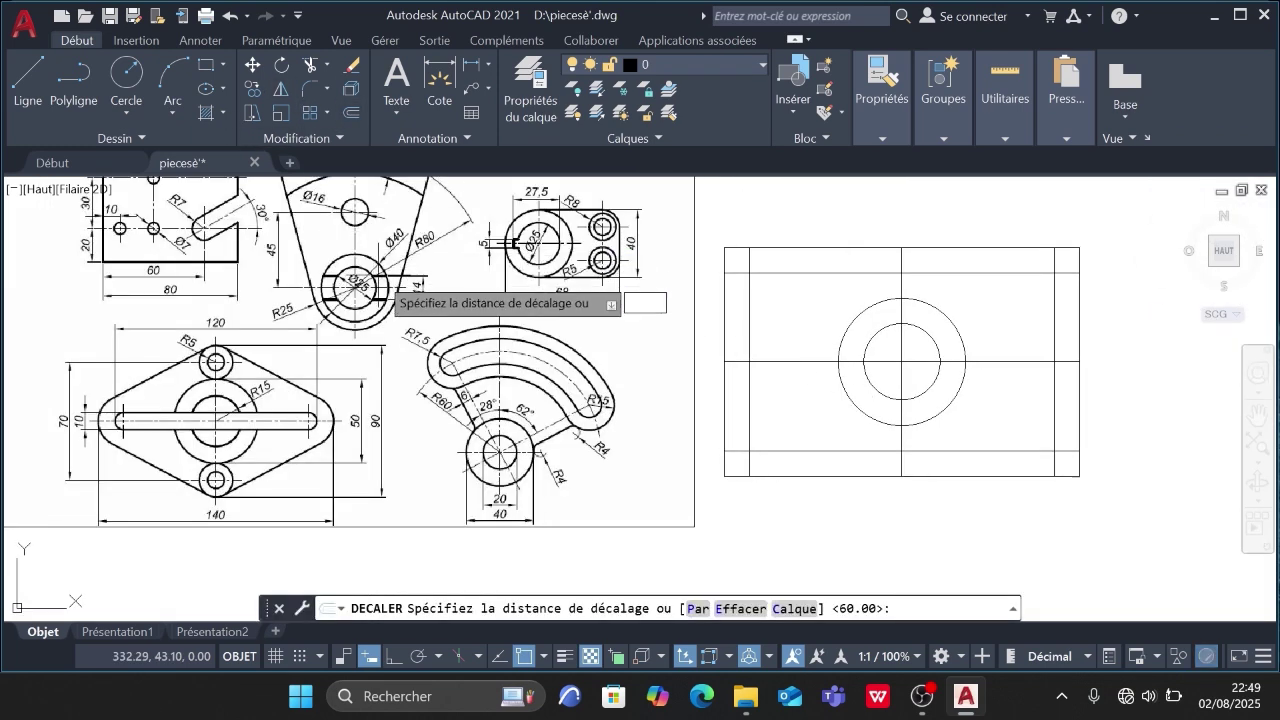
type("5")
key("Return")
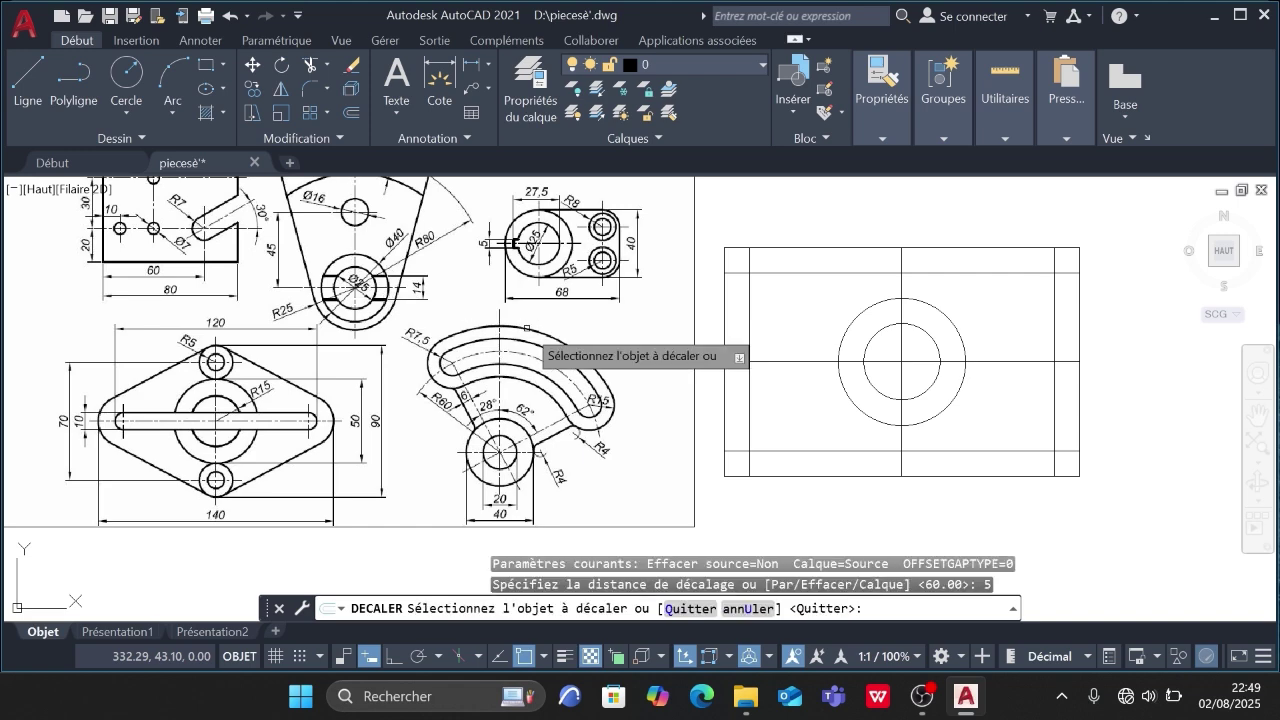
left_click(781, 360)
left_click(787, 350)
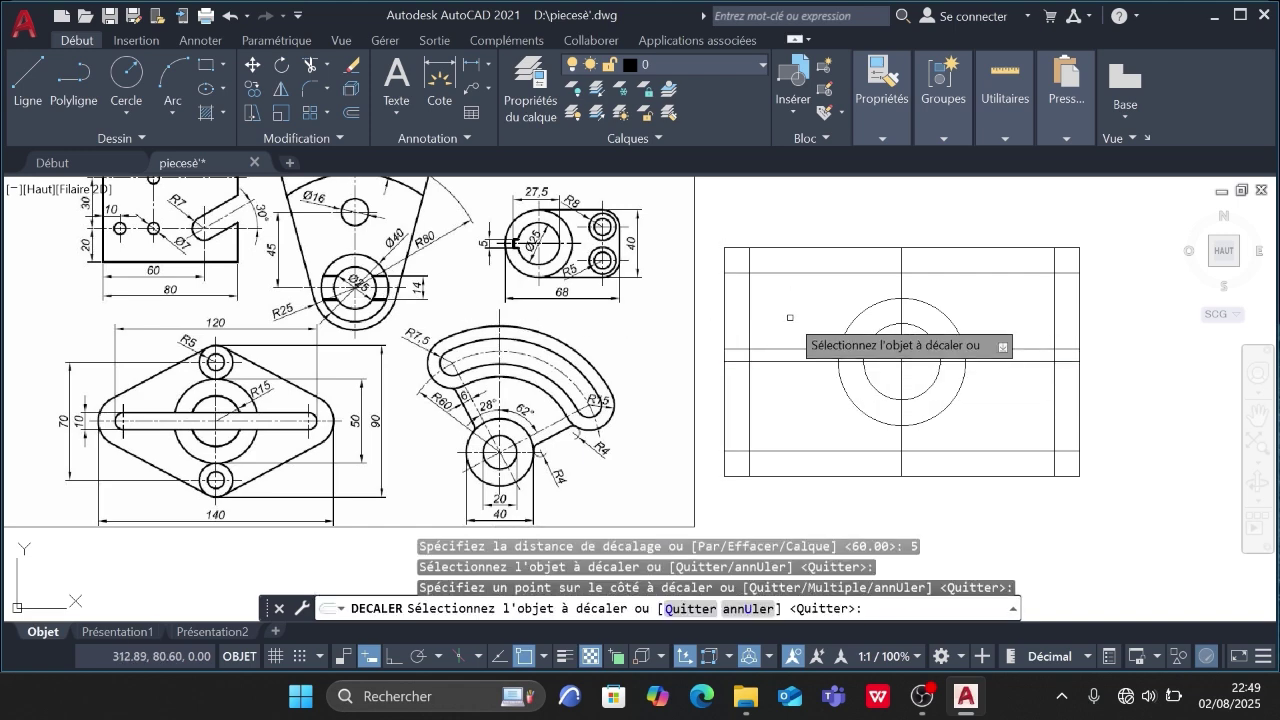
left_click(790, 362)
left_click(790, 375)
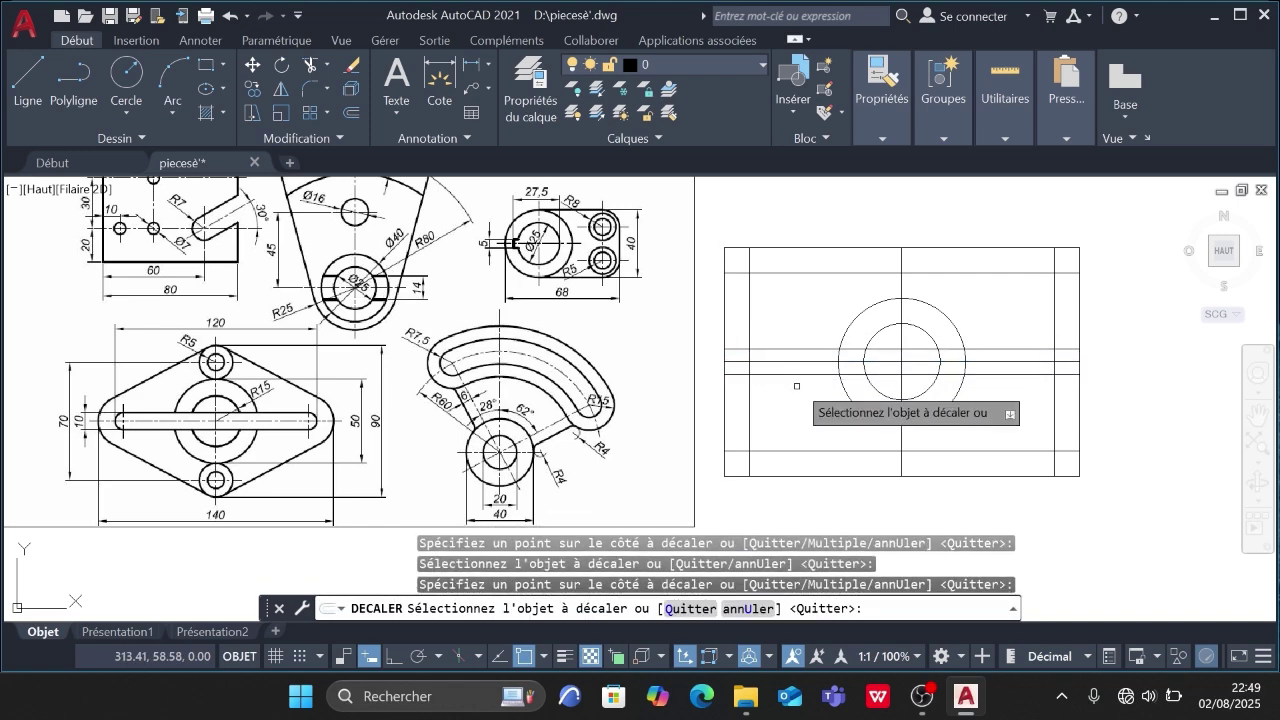
- Draw a circle of radius 5 where the vertical centre line meets the upper small-circle construction line
middle_click_drag(800, 405, 785, 413)
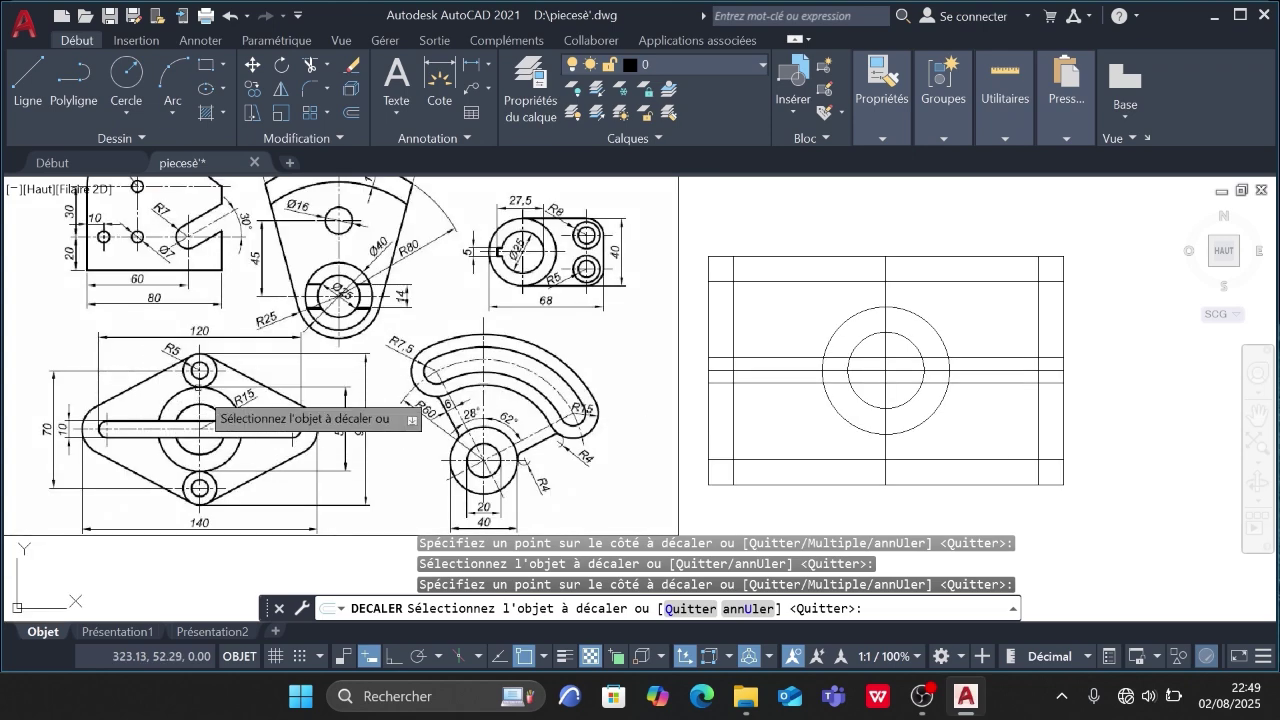
scroll(207, 384, "up", 2)
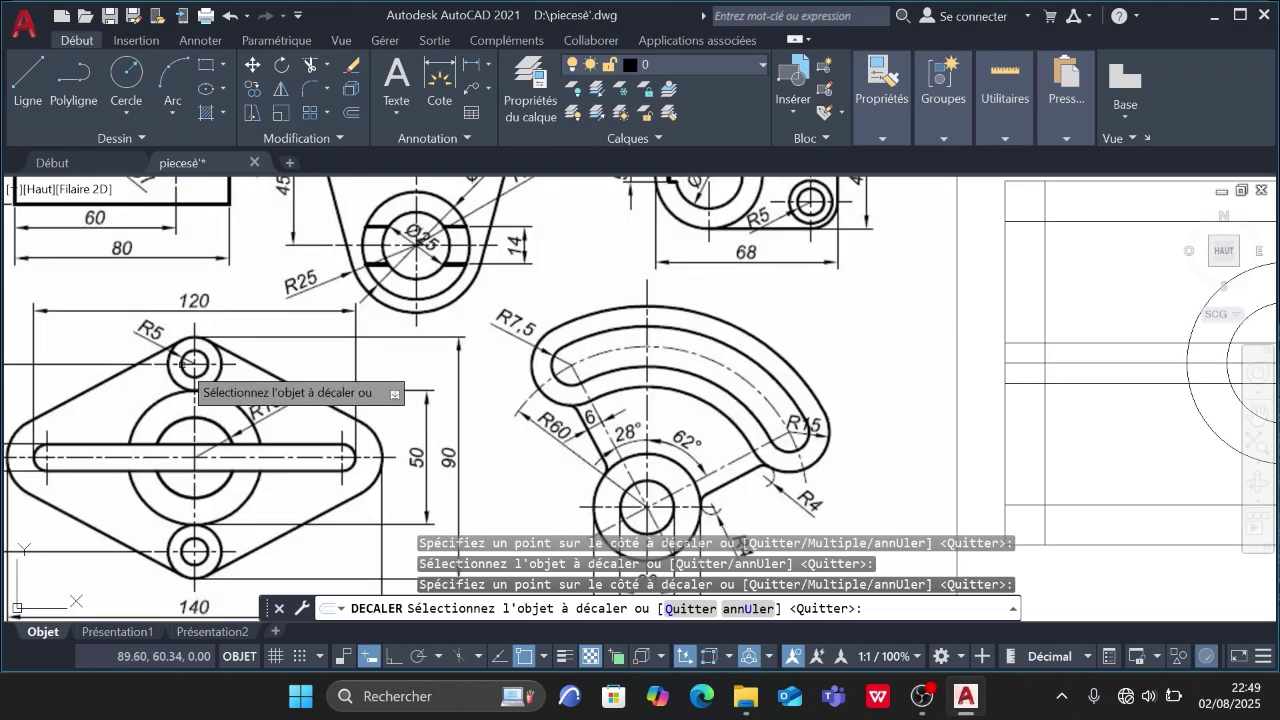
scroll(187, 366, "up", 2)
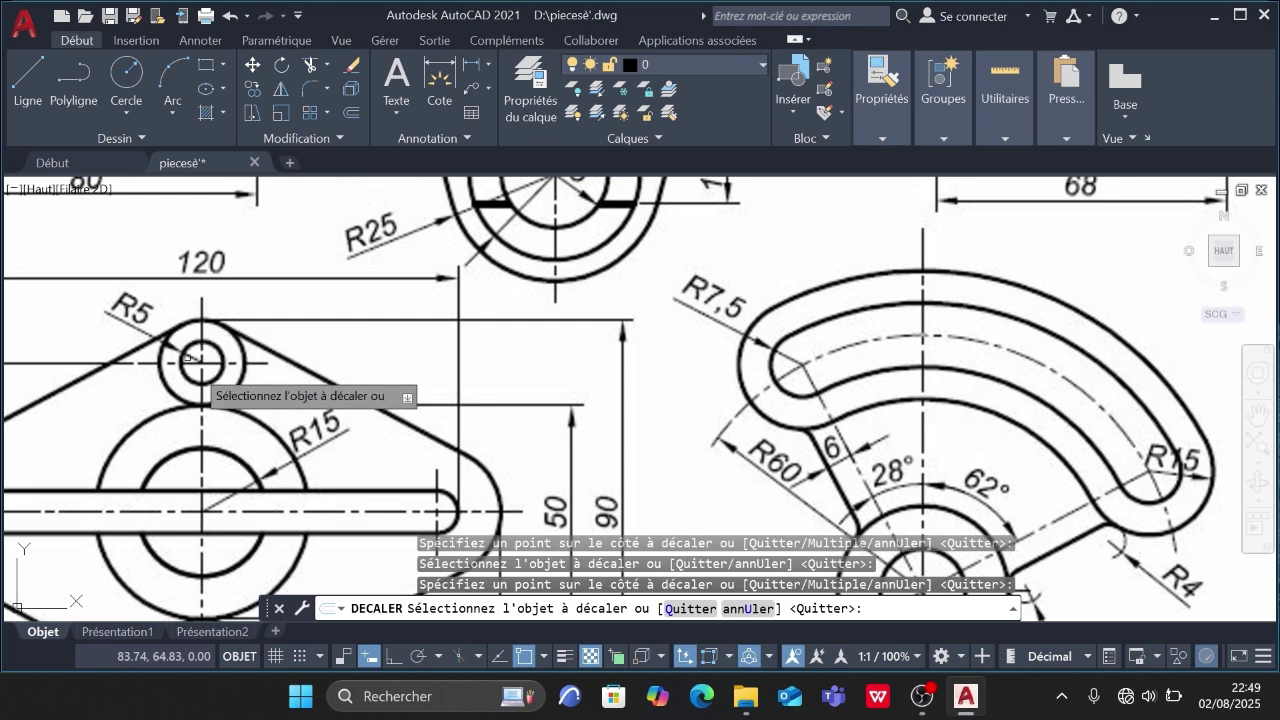
scroll(215, 395, "down", 3)
scroll(932, 352, "down", 3)
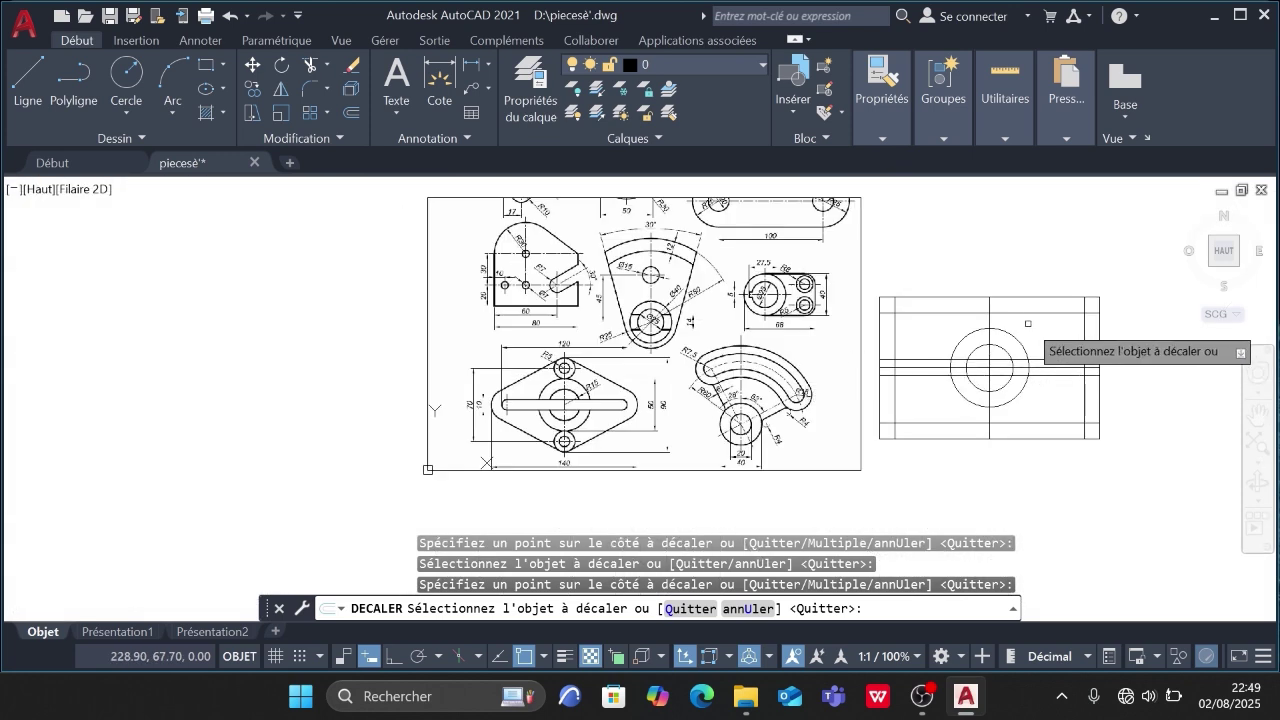
middle_click_drag(1000, 310, 758, 332)
scroll(758, 332, "up", 4)
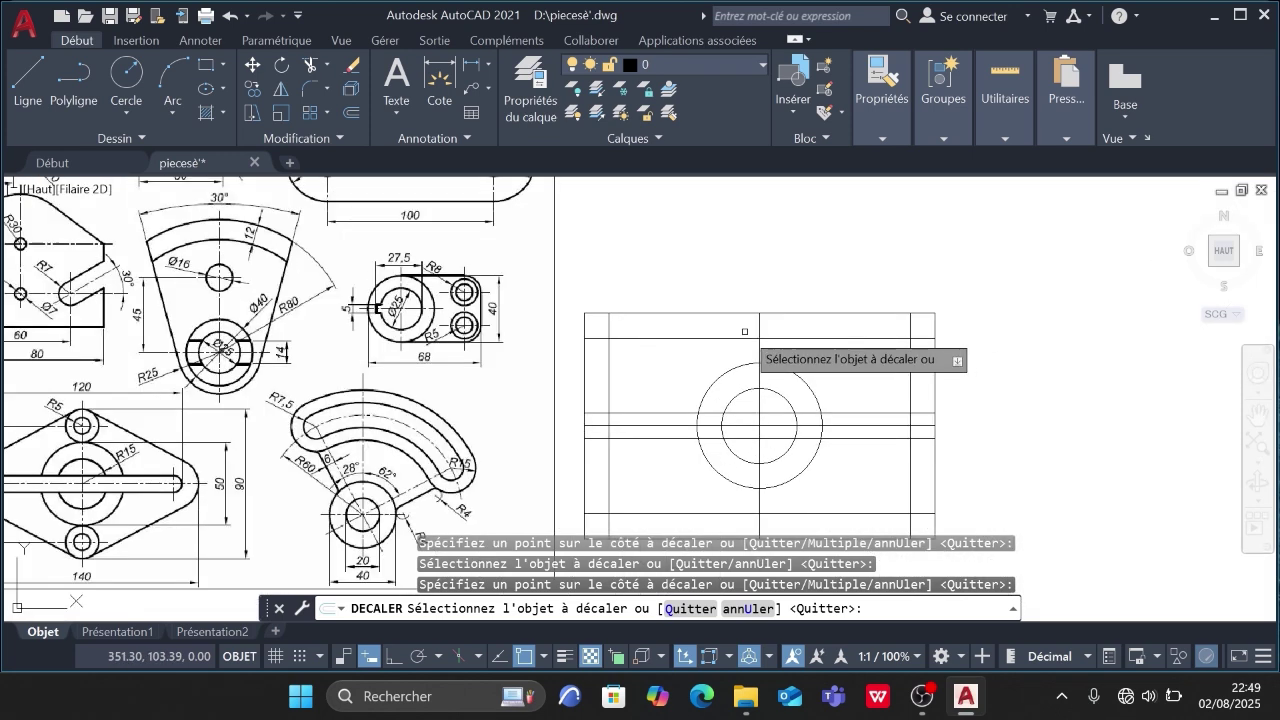
left_click(127, 78)
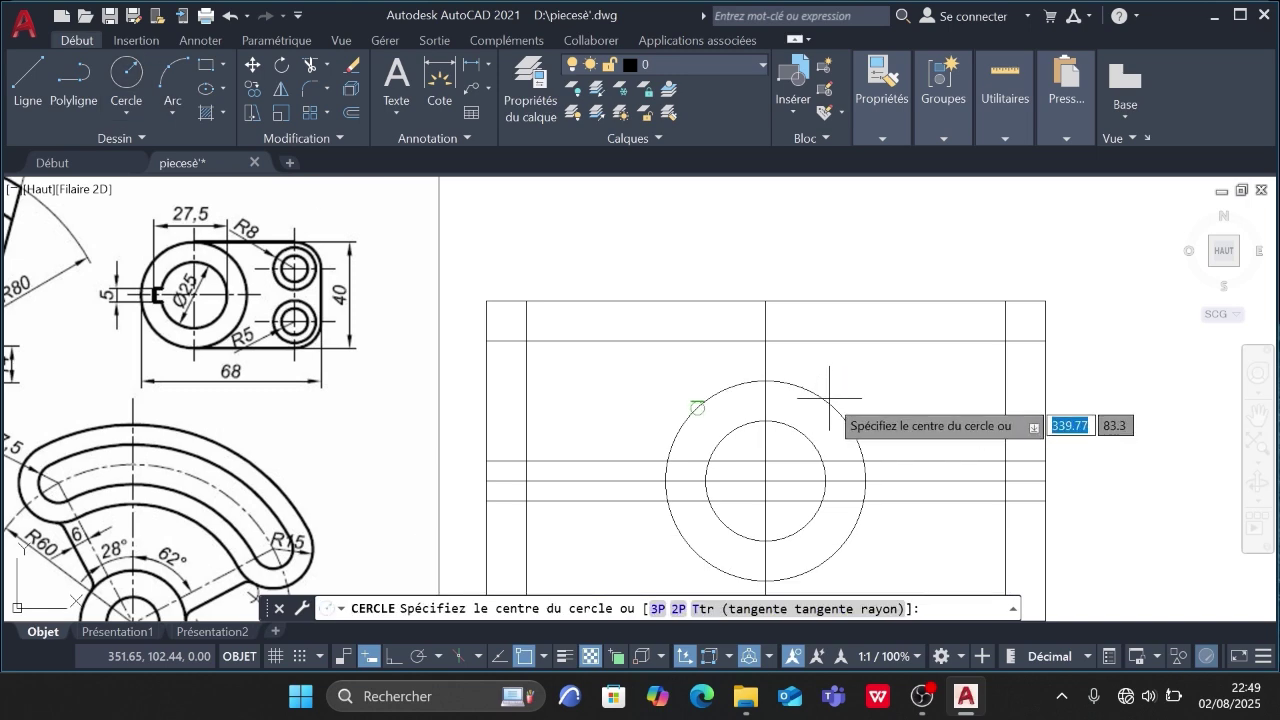
left_click(765, 341)
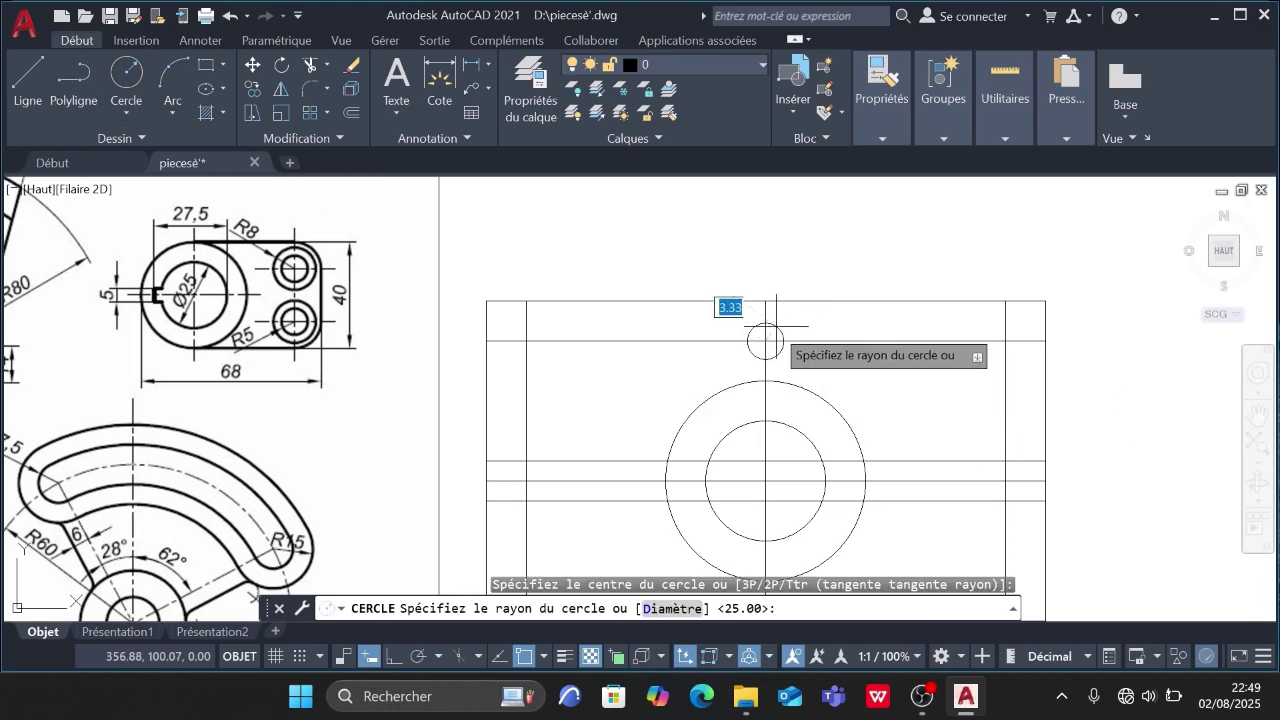
type("5")
key("Return")
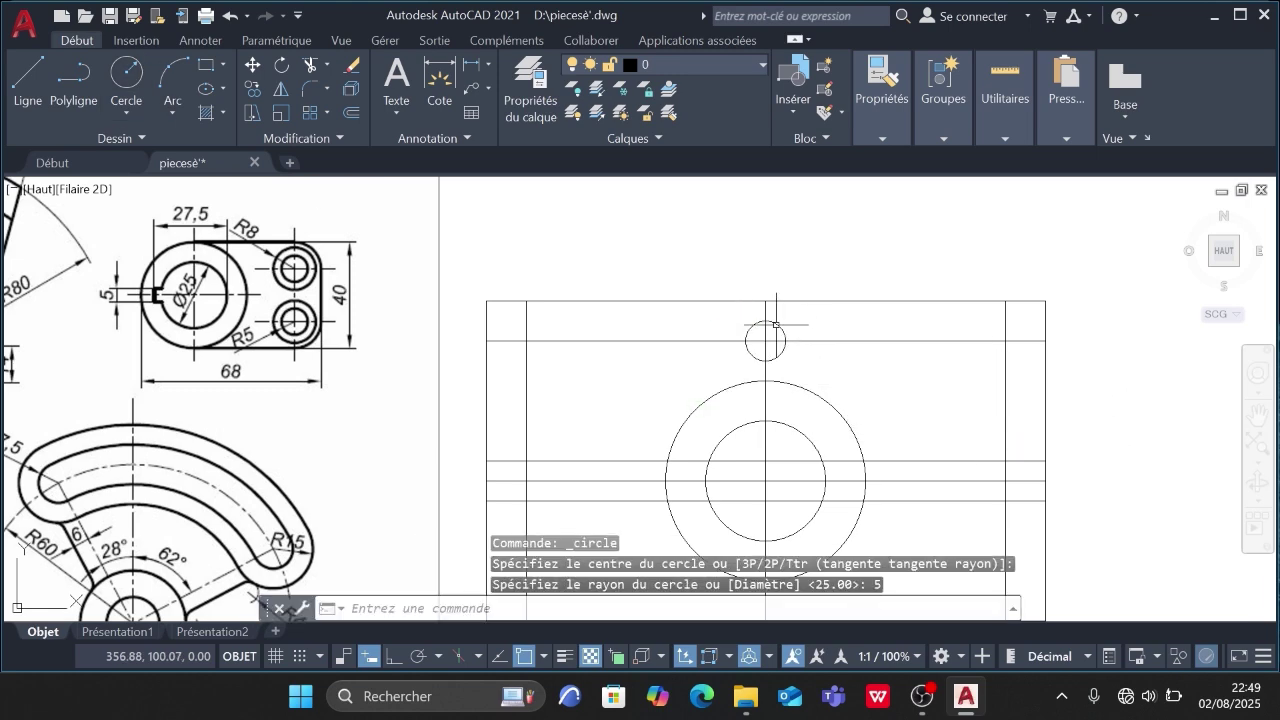
scroll(794, 394, "down", 3)
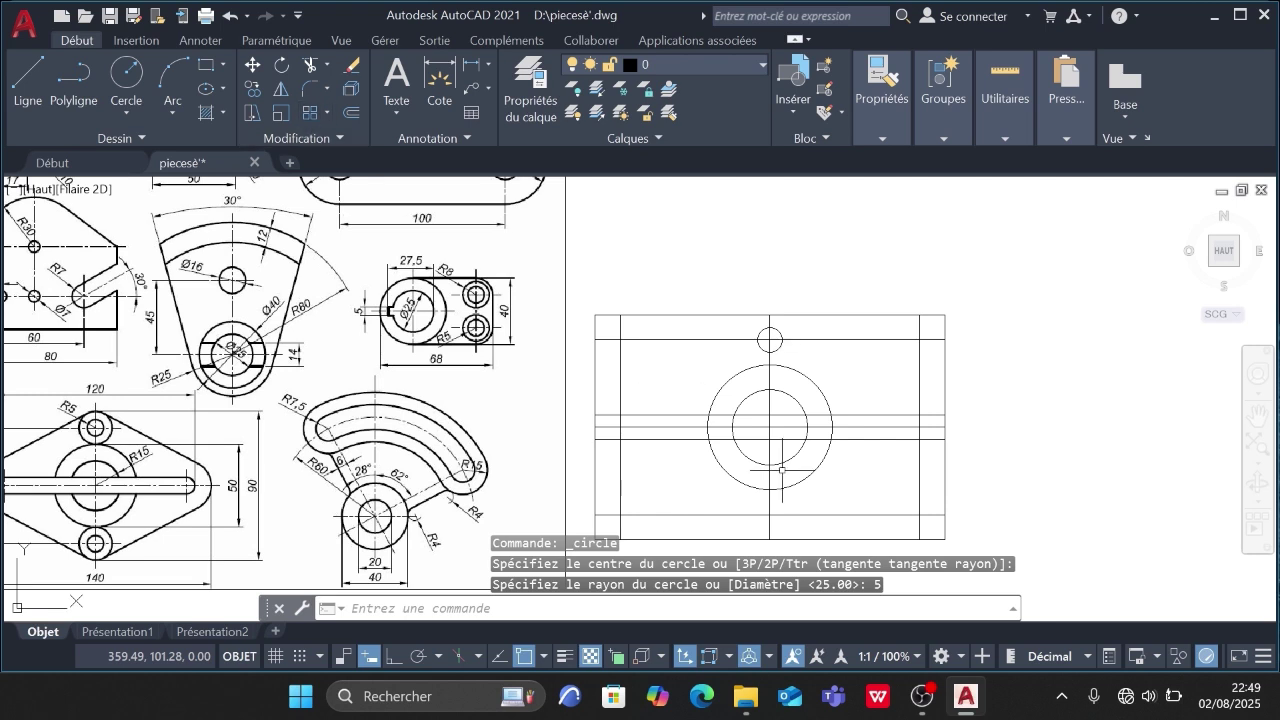
- Draw a circle of radius 5 where the vertical centre line meets the lower small-circle construction line
key("Return")
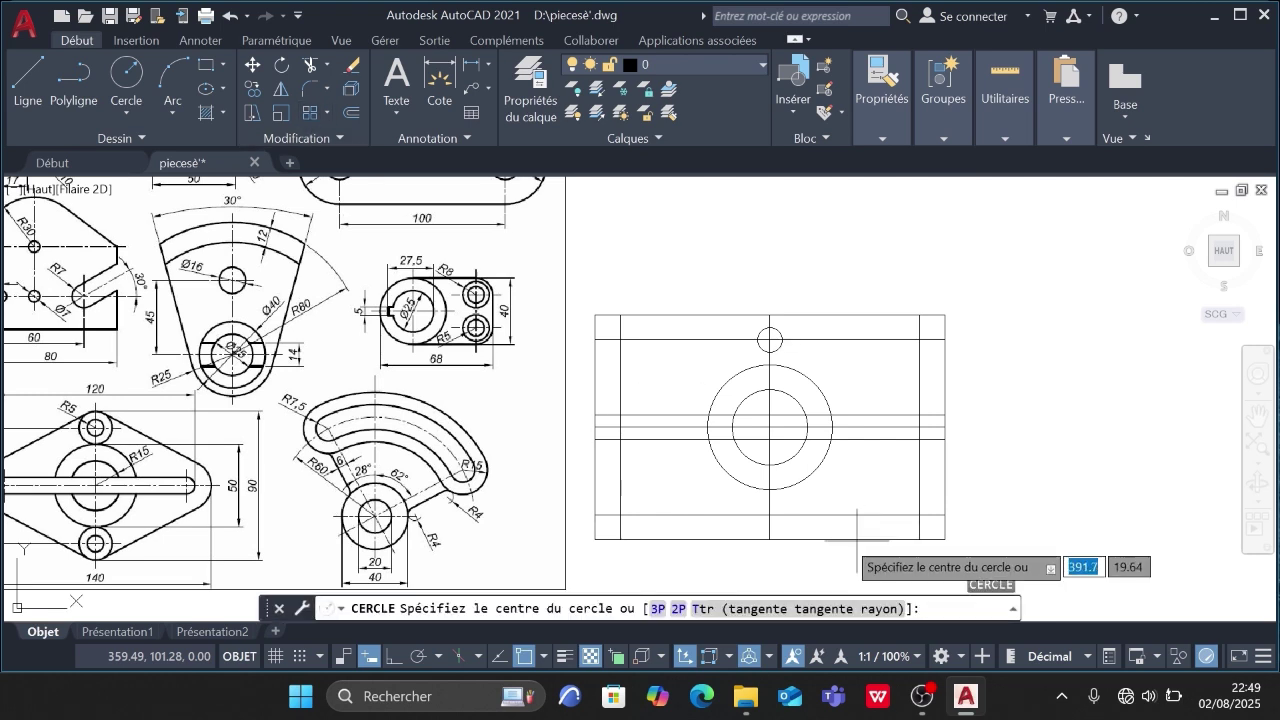
left_click(769, 515)
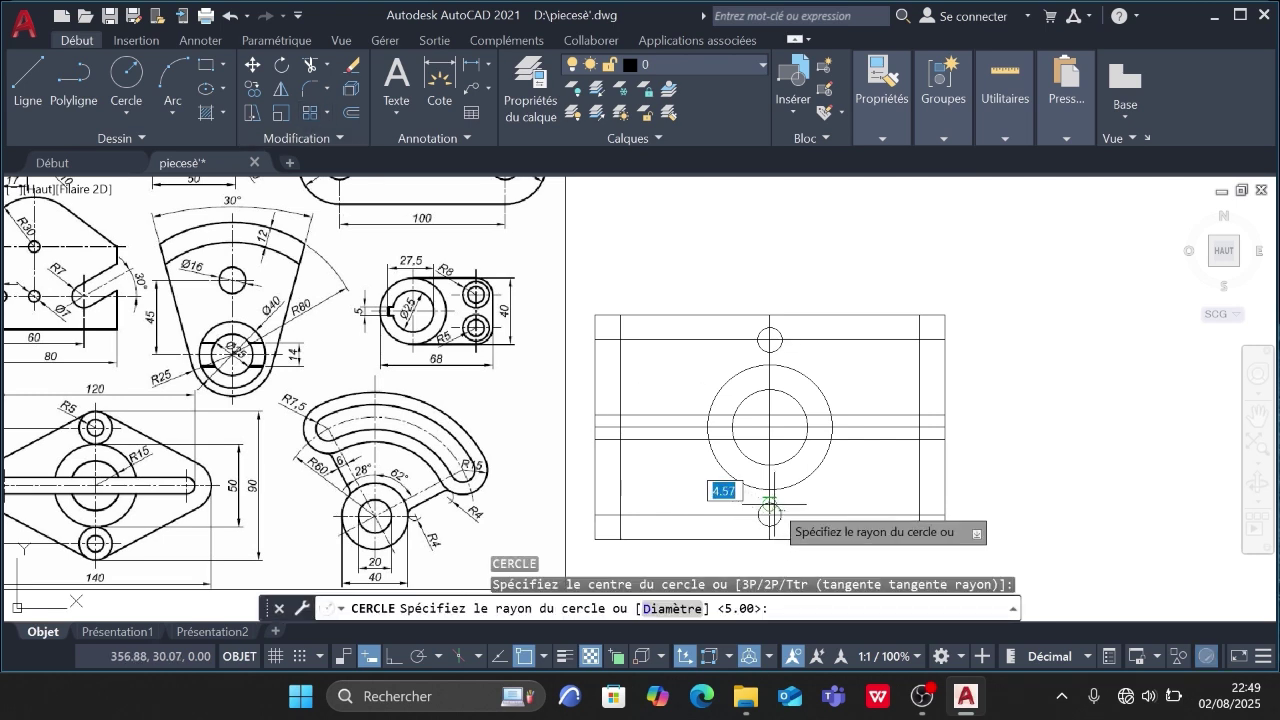
key("Return")
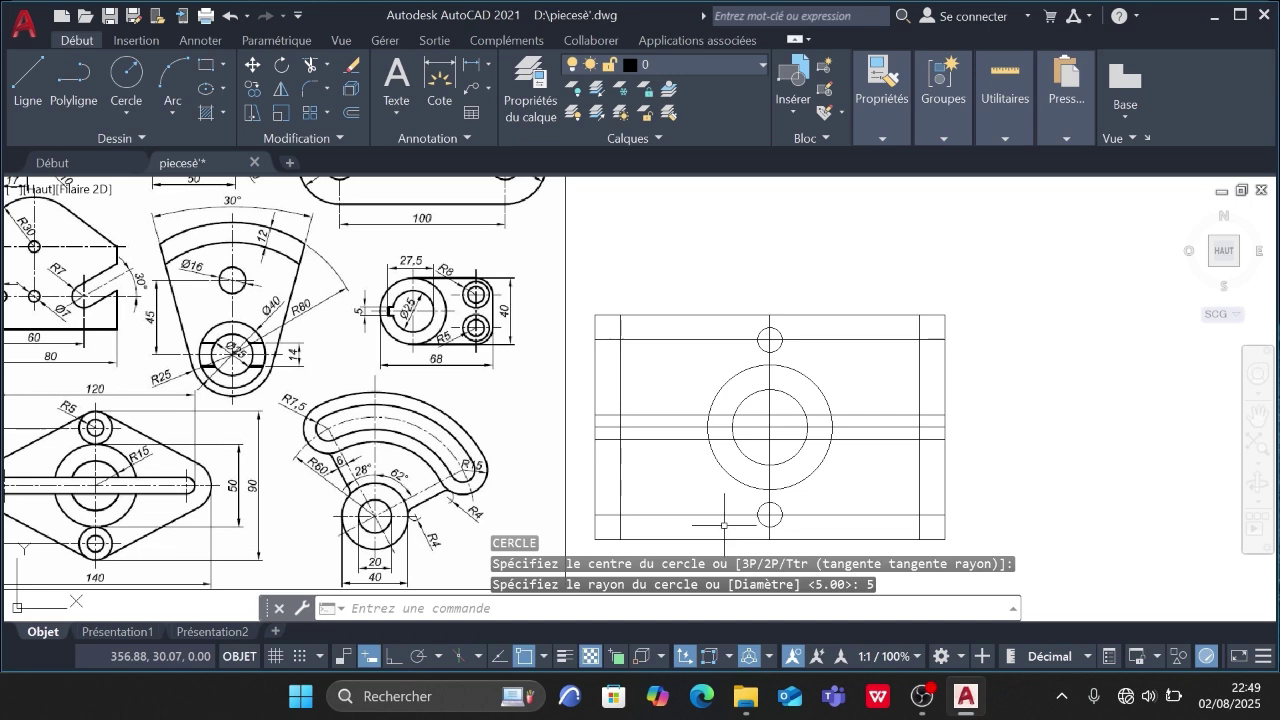
- Draw a two-point circle around the upper small circle, from the rectangle's upper edge to the top of the radius 25 circle
scroll(716, 516, "down", 4)
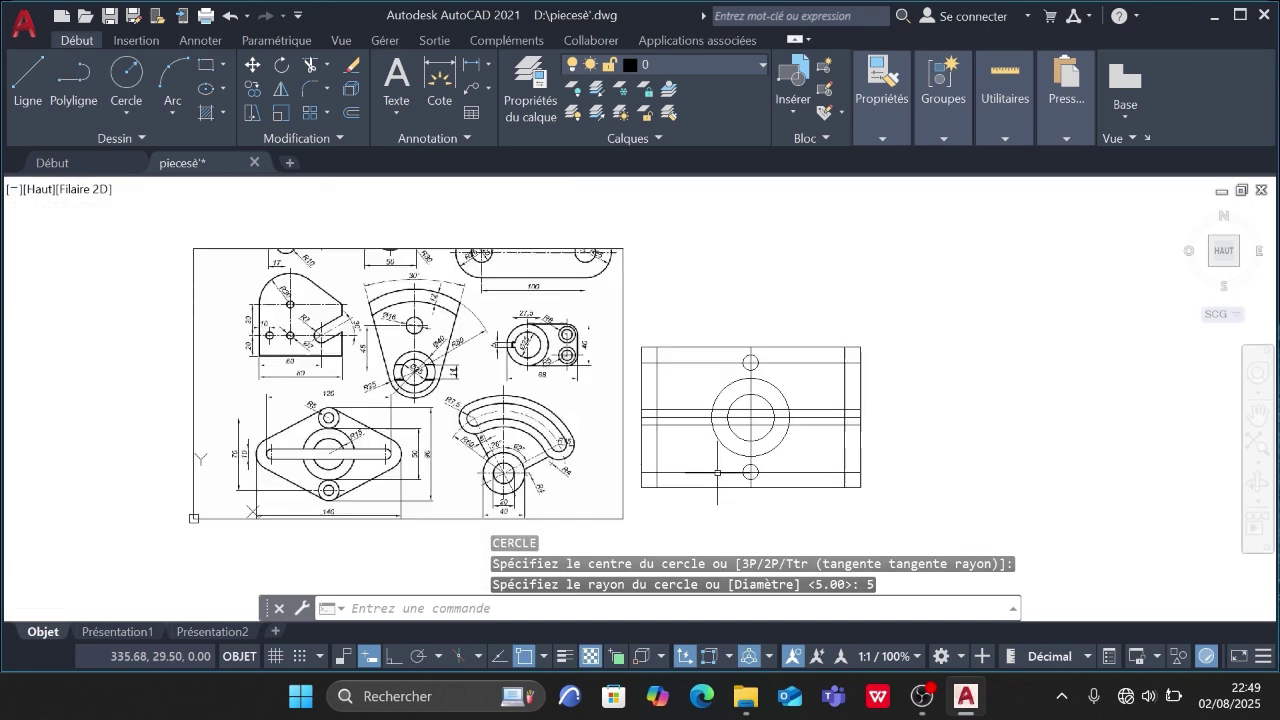
scroll(733, 495, "up", 2)
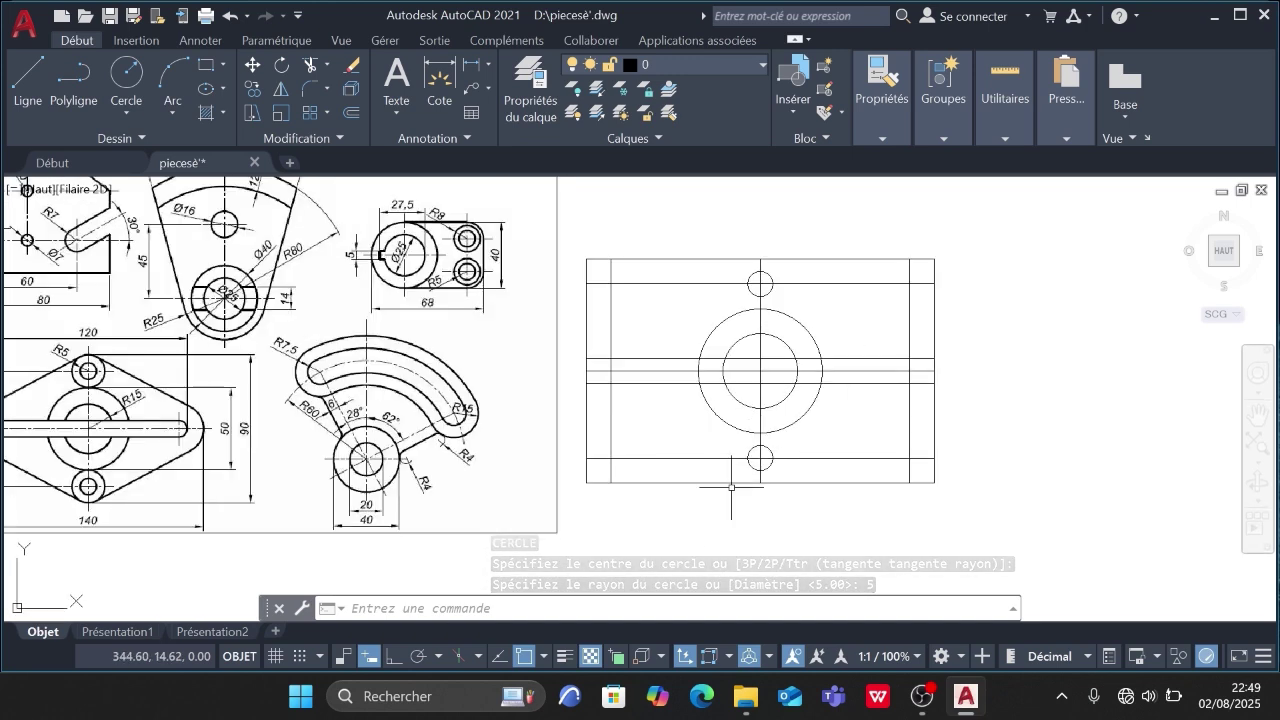
left_click(127, 86)
left_click(135, 104)
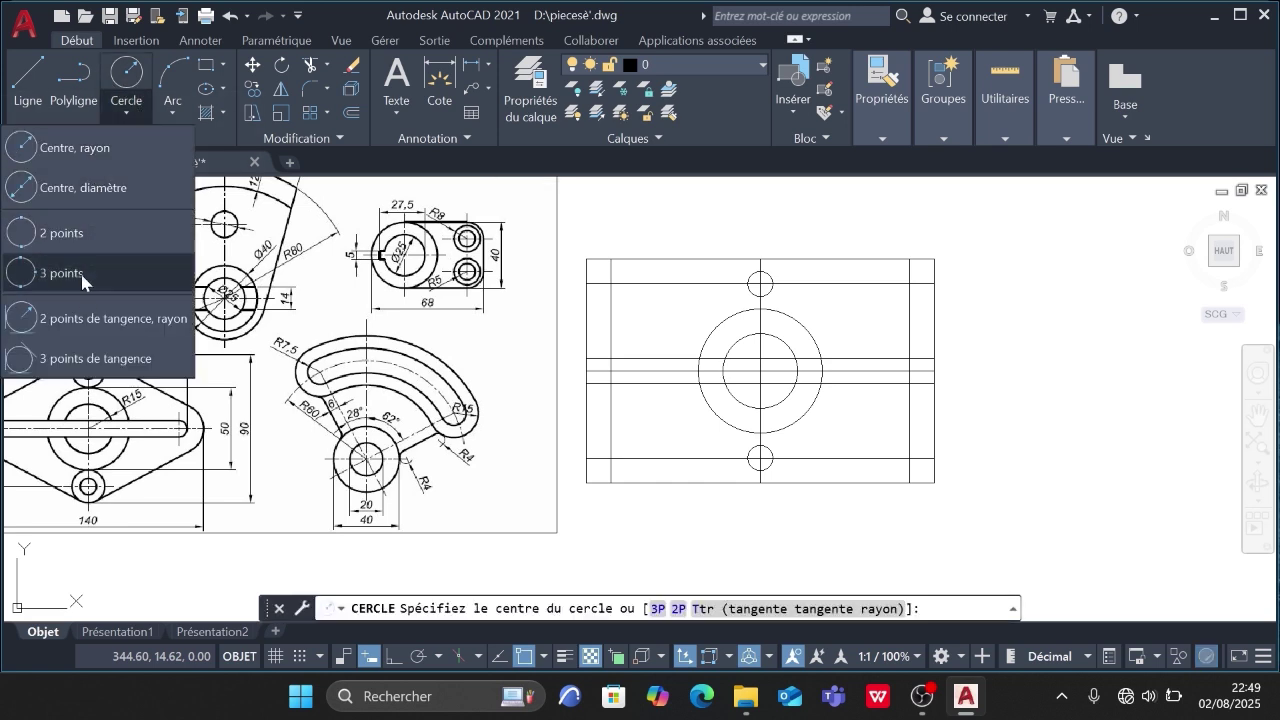
left_click(84, 234)
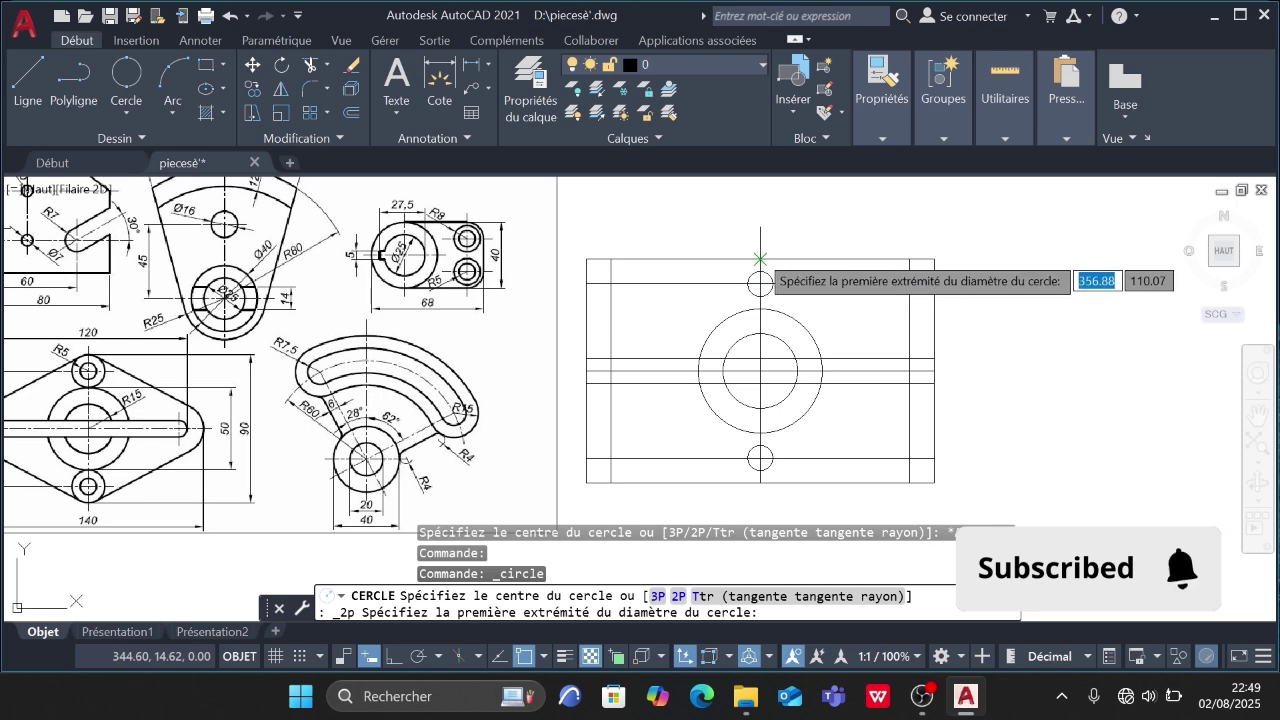
left_click(760, 258)
left_click(760, 310)
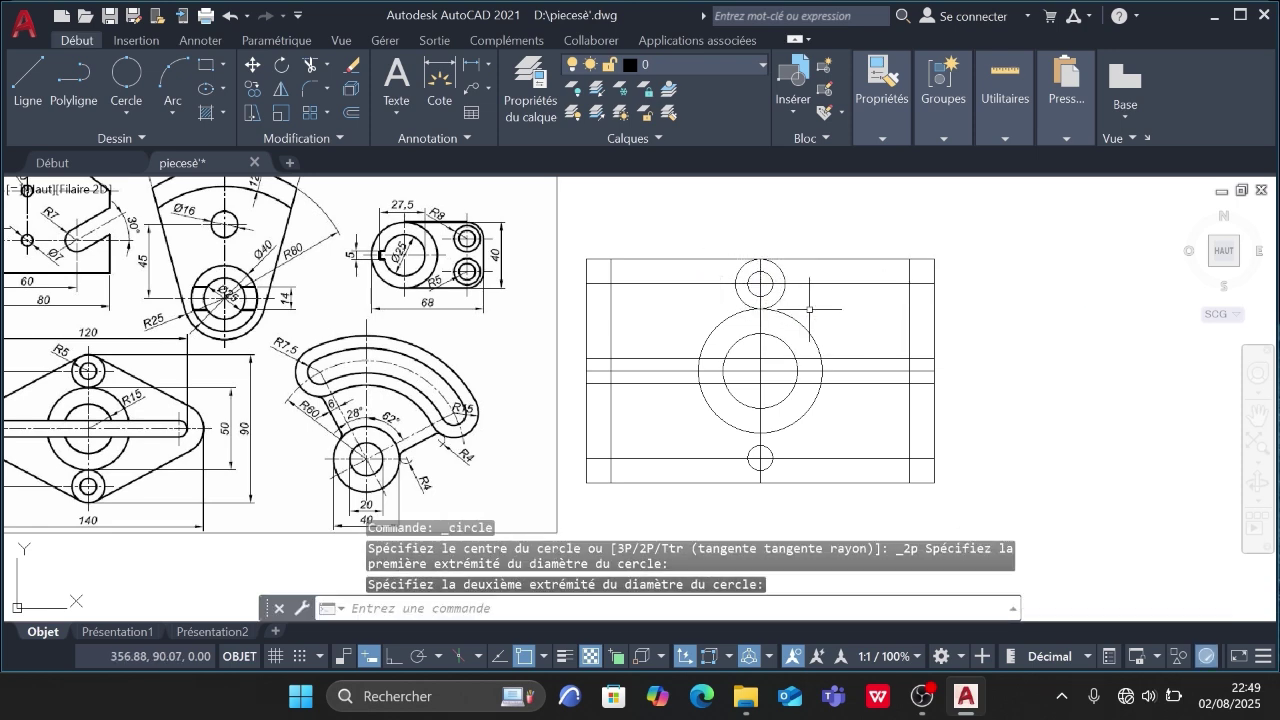
- Draw a circle of radius 10 concentric with the lower small circle
left_click(131, 106)
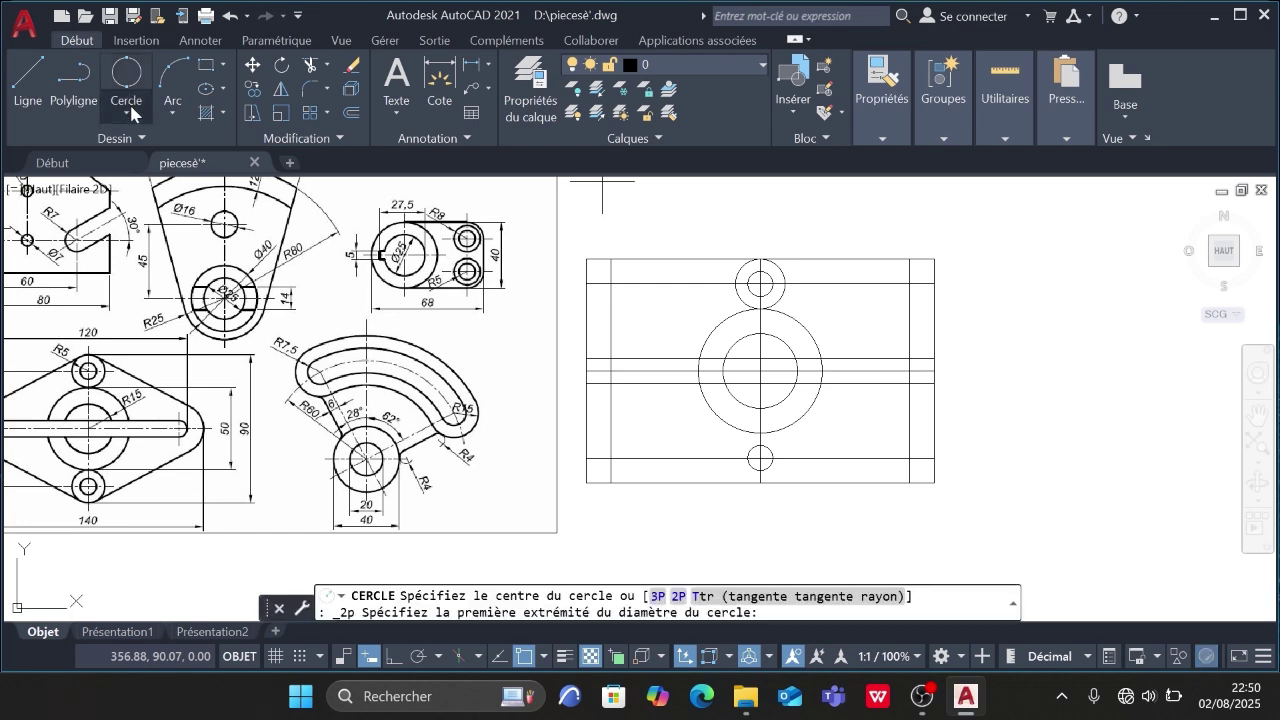
left_click(129, 109)
left_click(100, 150)
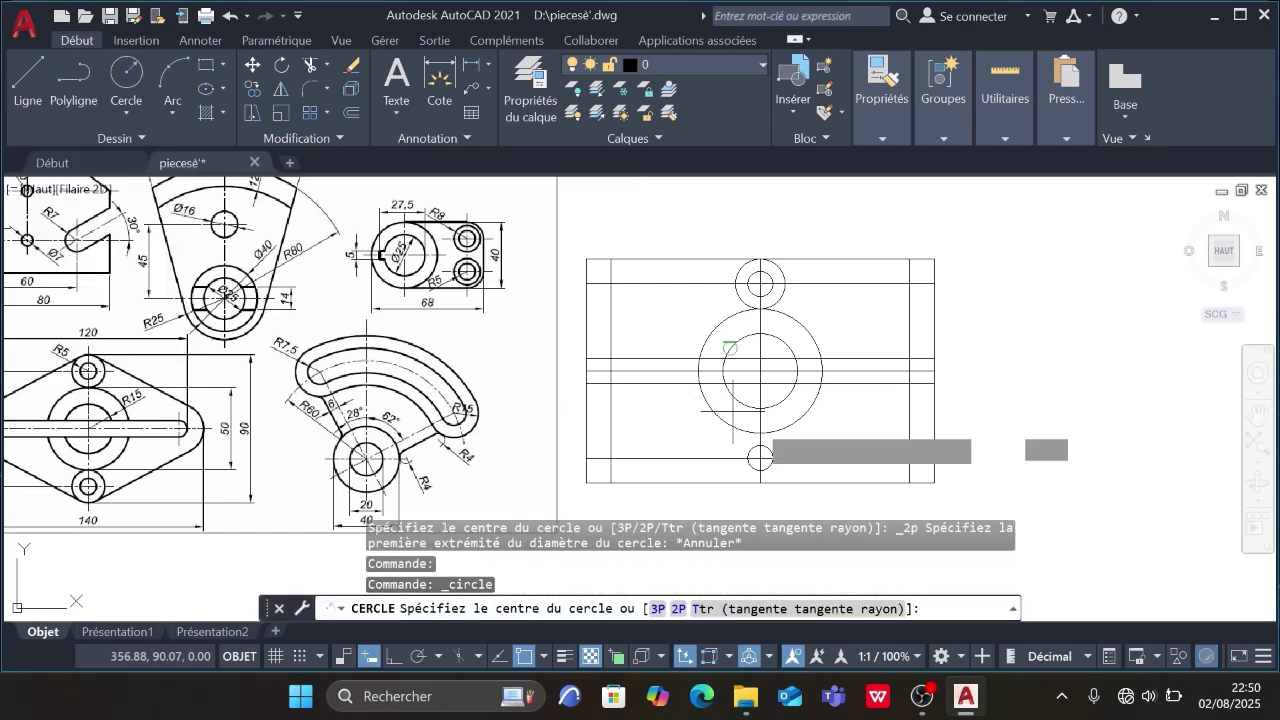
left_click(760, 458)
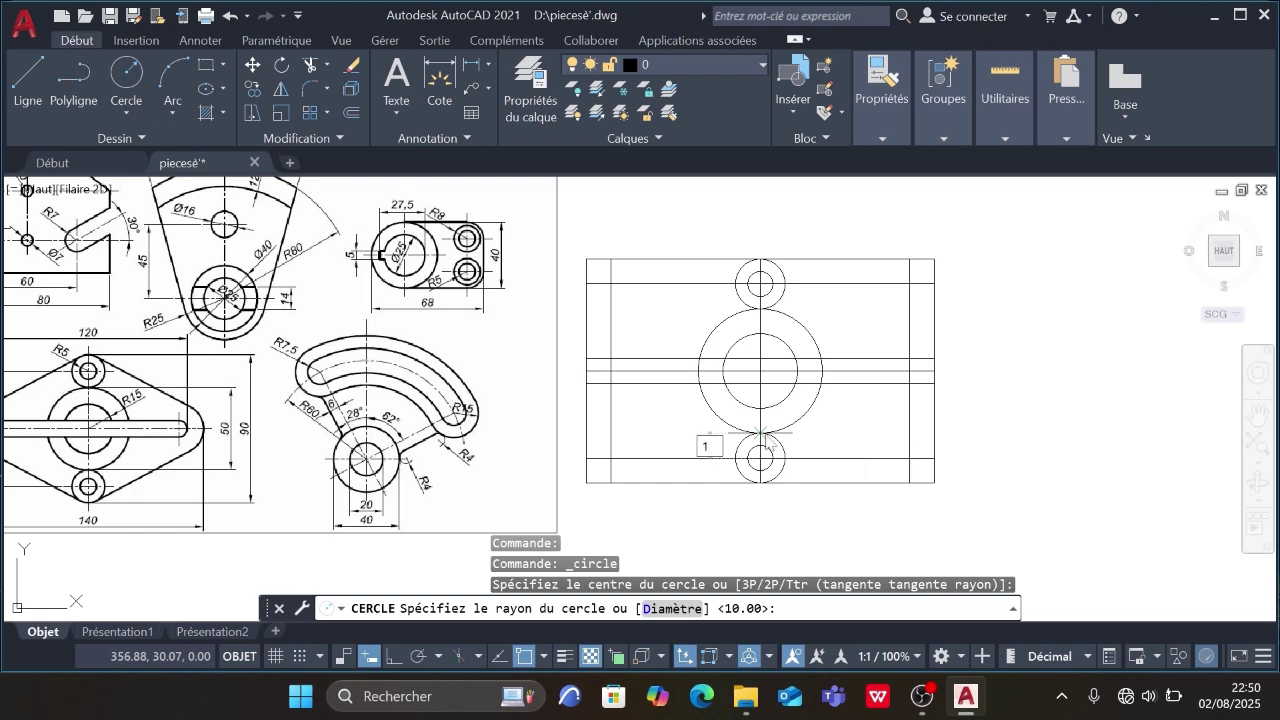
type("10")
key("Return")
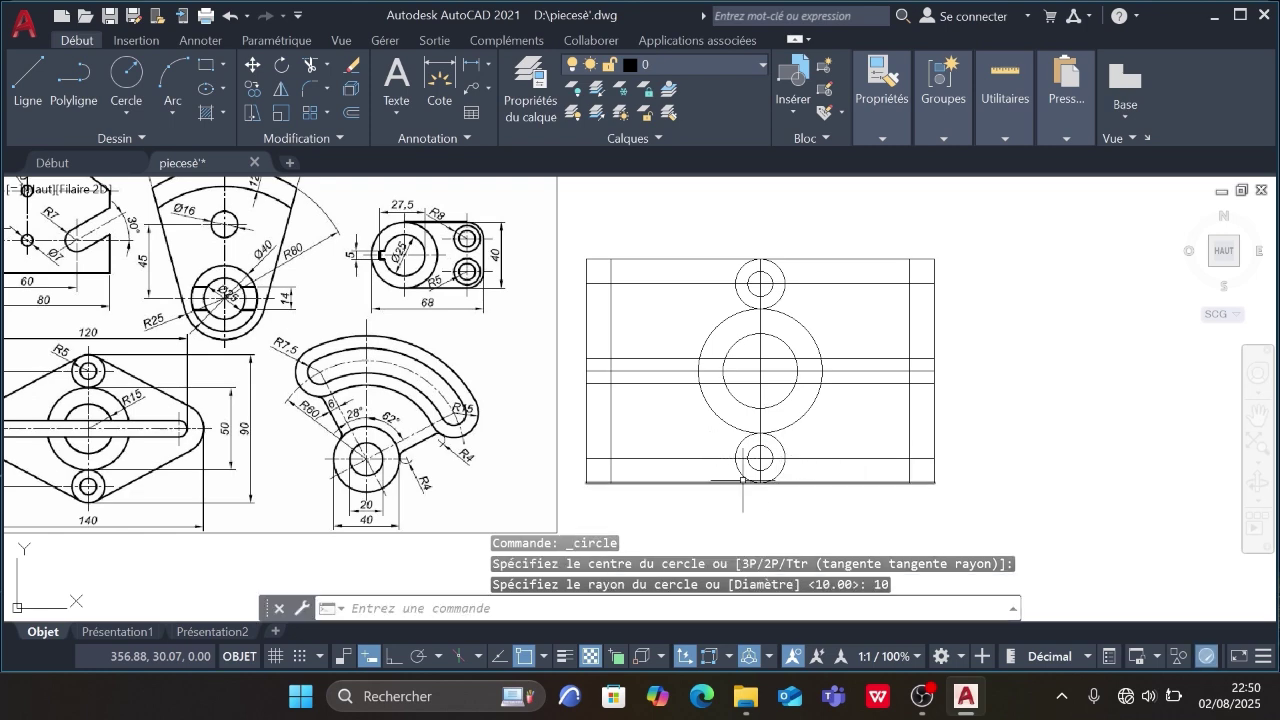
- Draw a circle of radius 10 where the left vertical construction line crosses the horizontal centre line
scroll(588, 450, "down", 2)
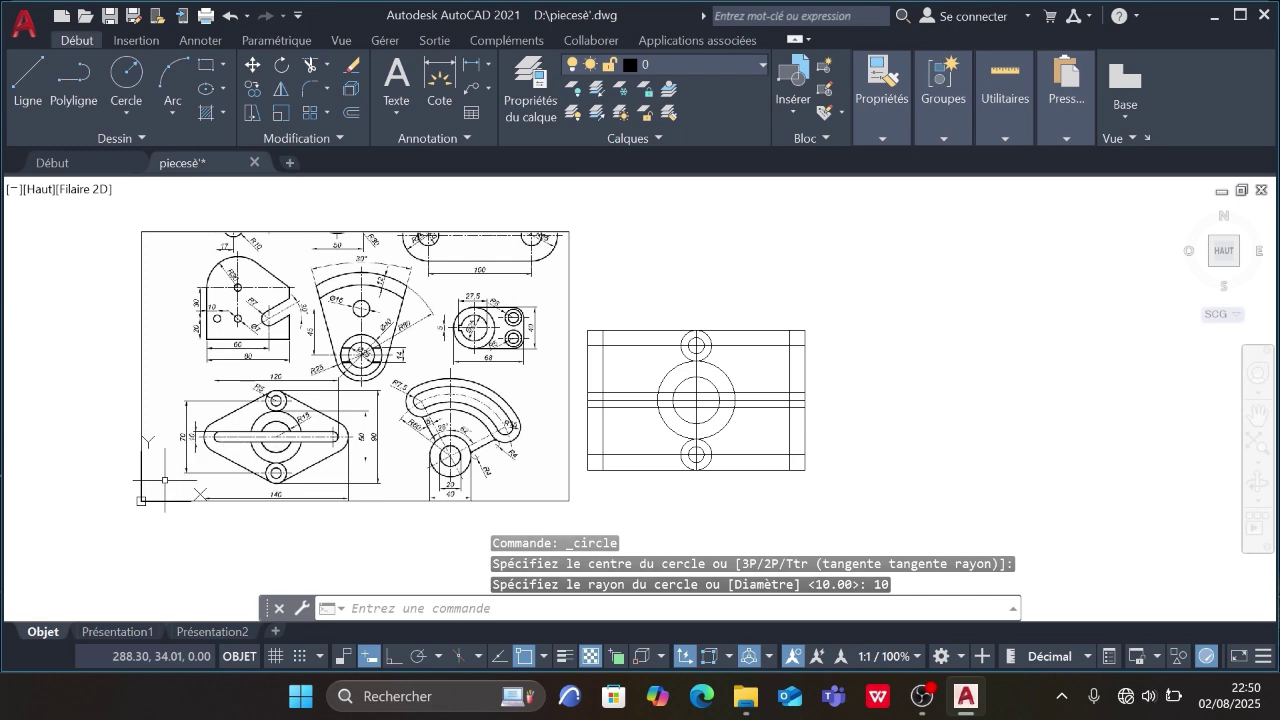
scroll(164, 480, "up", 4)
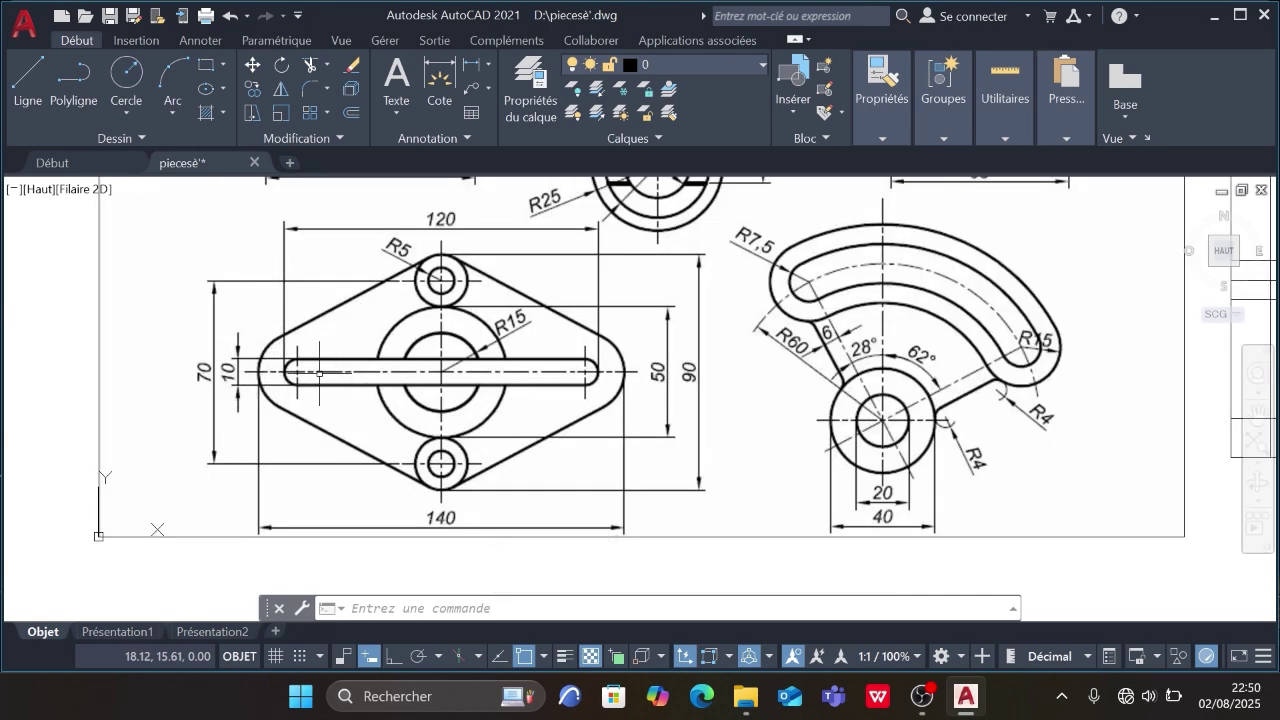
scroll(300, 415, "down", 3)
scroll(707, 378, "up", 4)
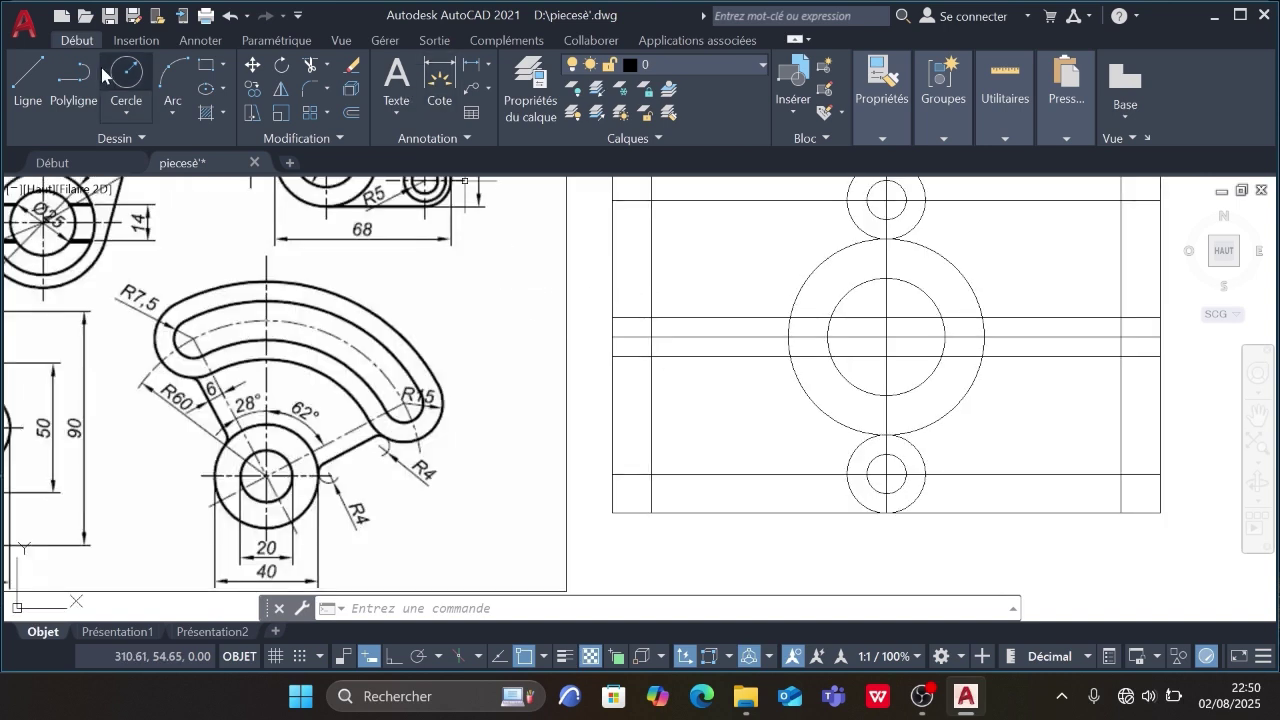
left_click(130, 80)
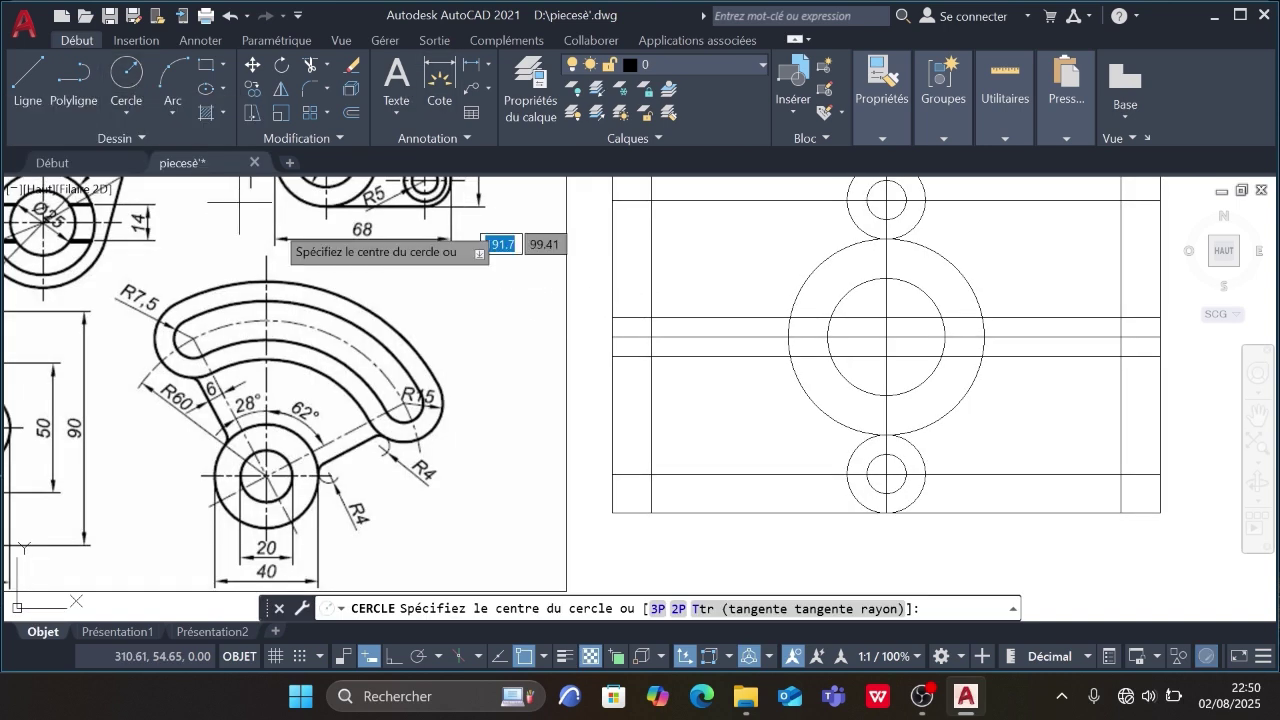
left_click(651, 337)
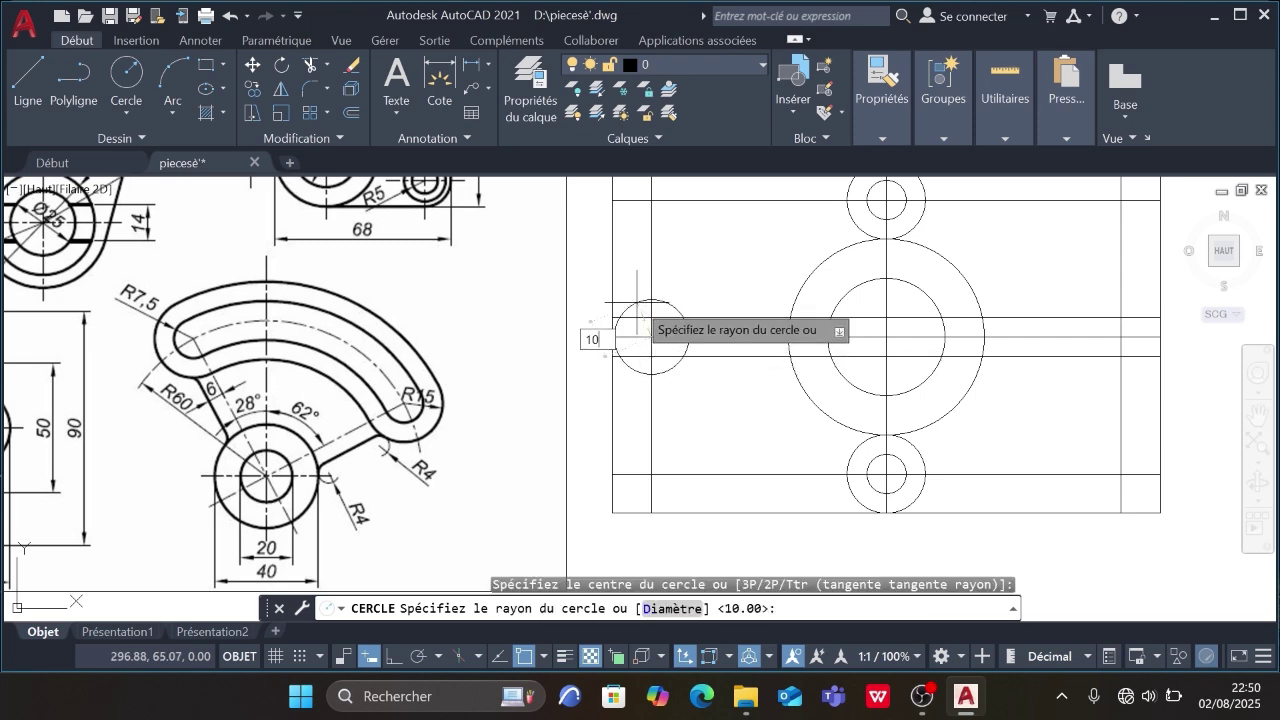
key("Return")
scroll(691, 357, "down", 2)
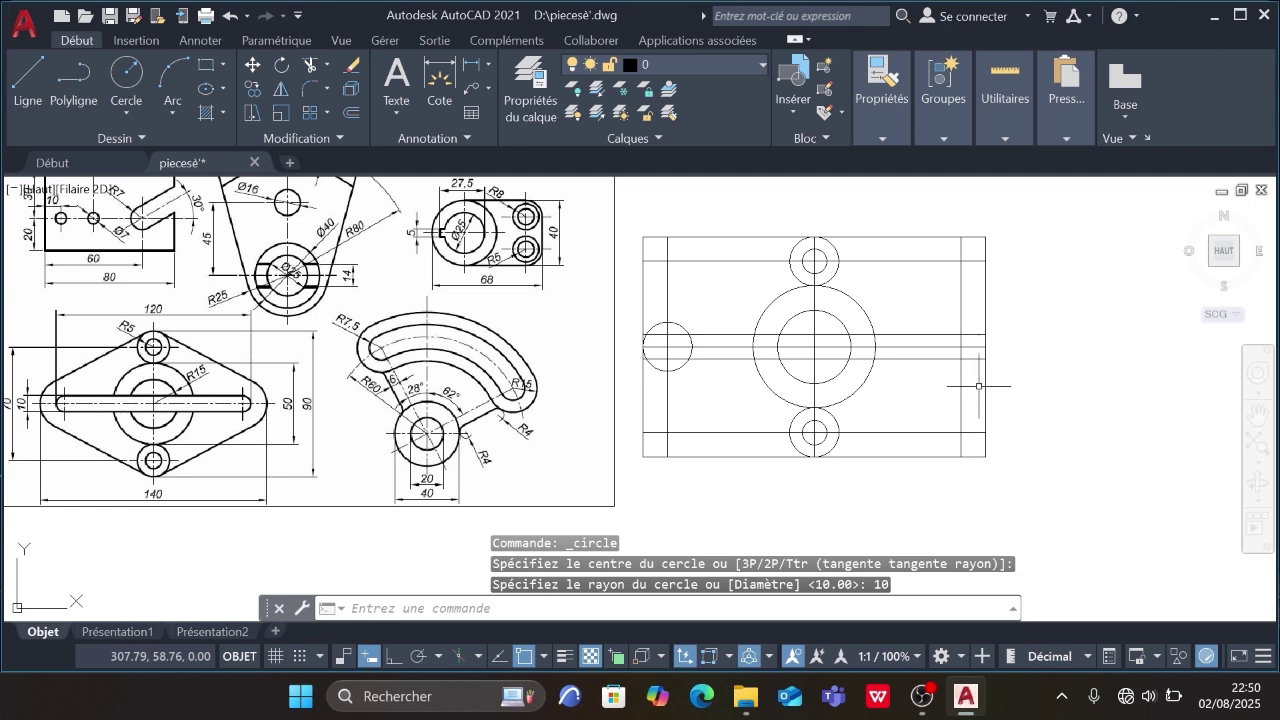
- Draw a circle of radius 10 where the right vertical construction line crosses the horizontal centre line
left_click(126, 75)
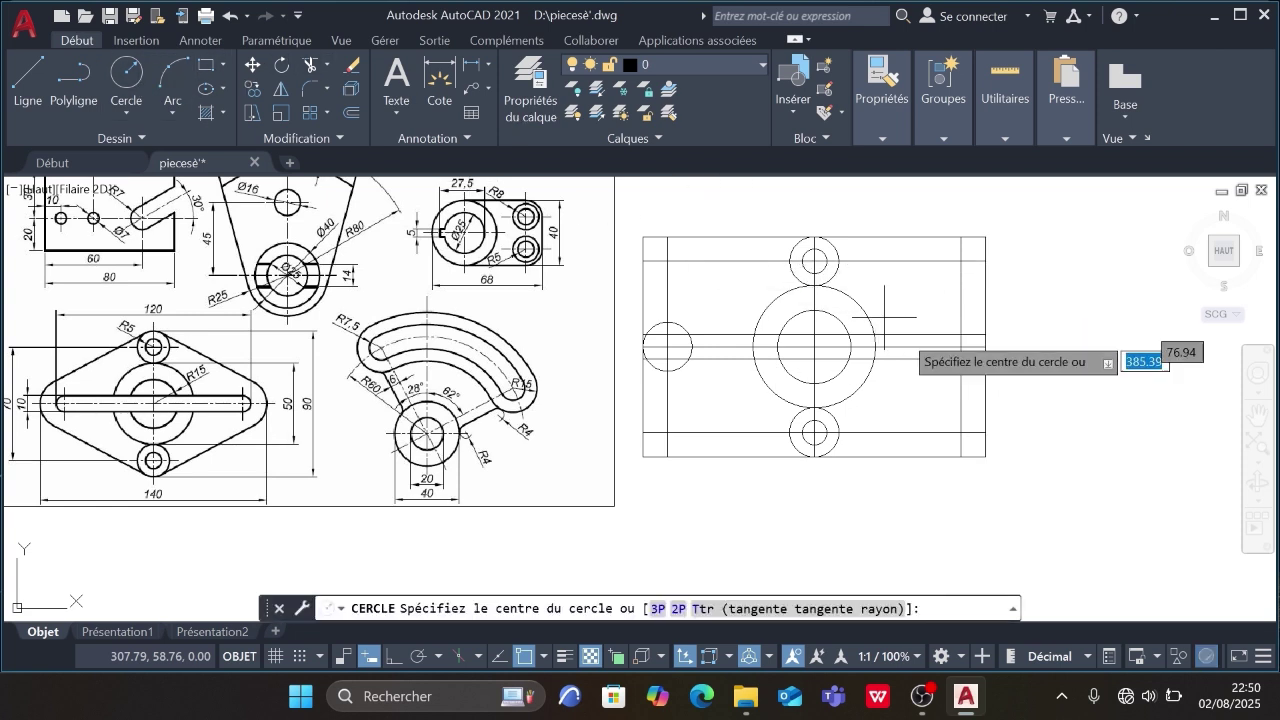
left_click(961, 347)
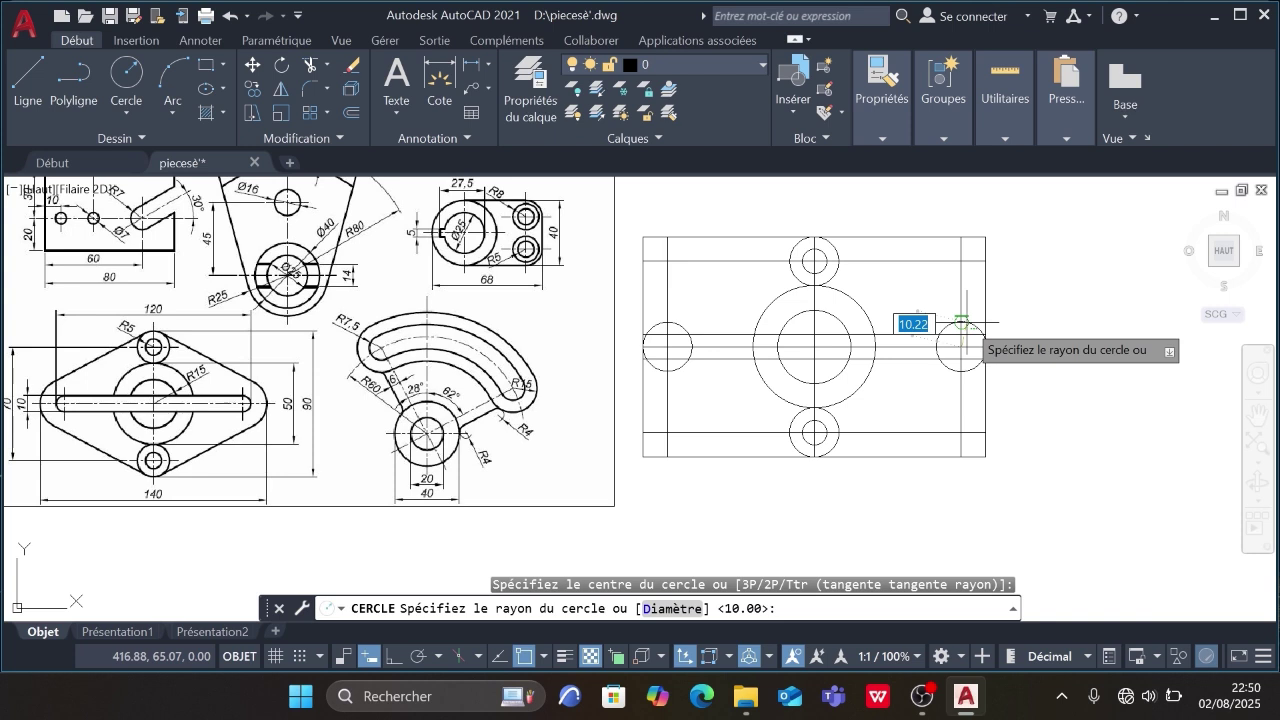
type("10")
key("Return")
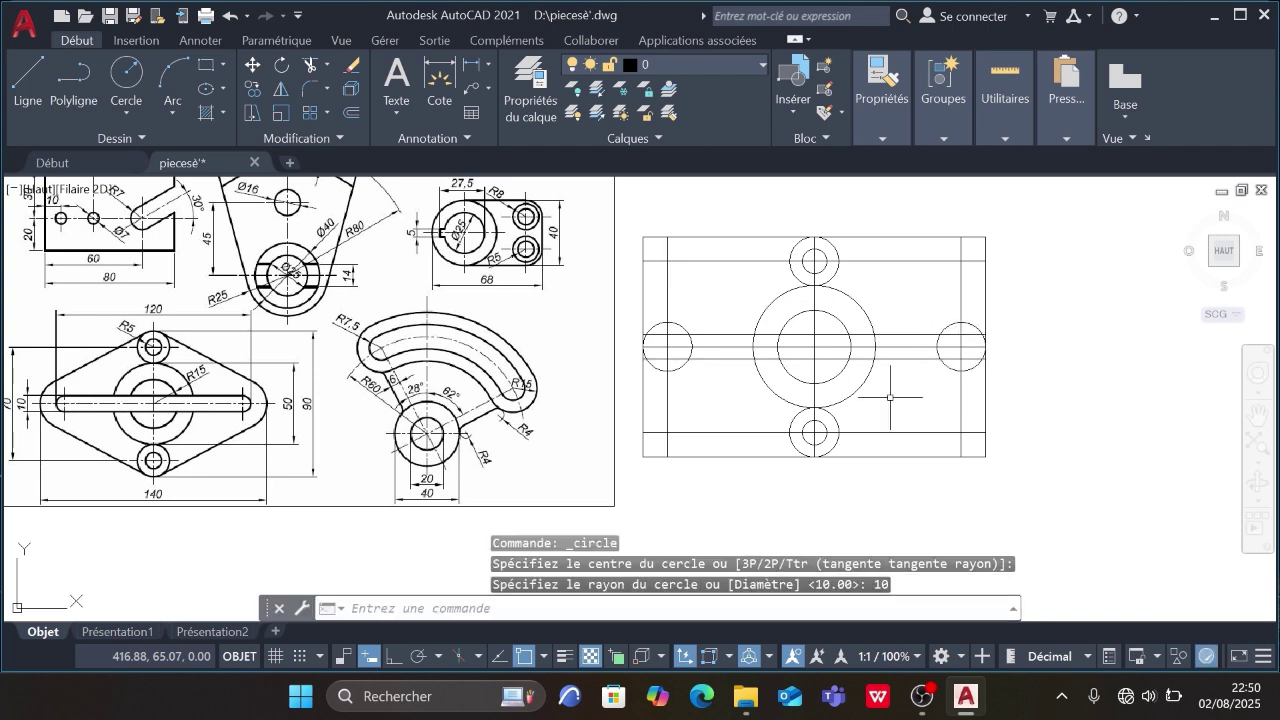
- Trim the left and right vertical construction lines between the end circles and the upper and lower horizontal construction lines
scroll(682, 371, "up", 2)
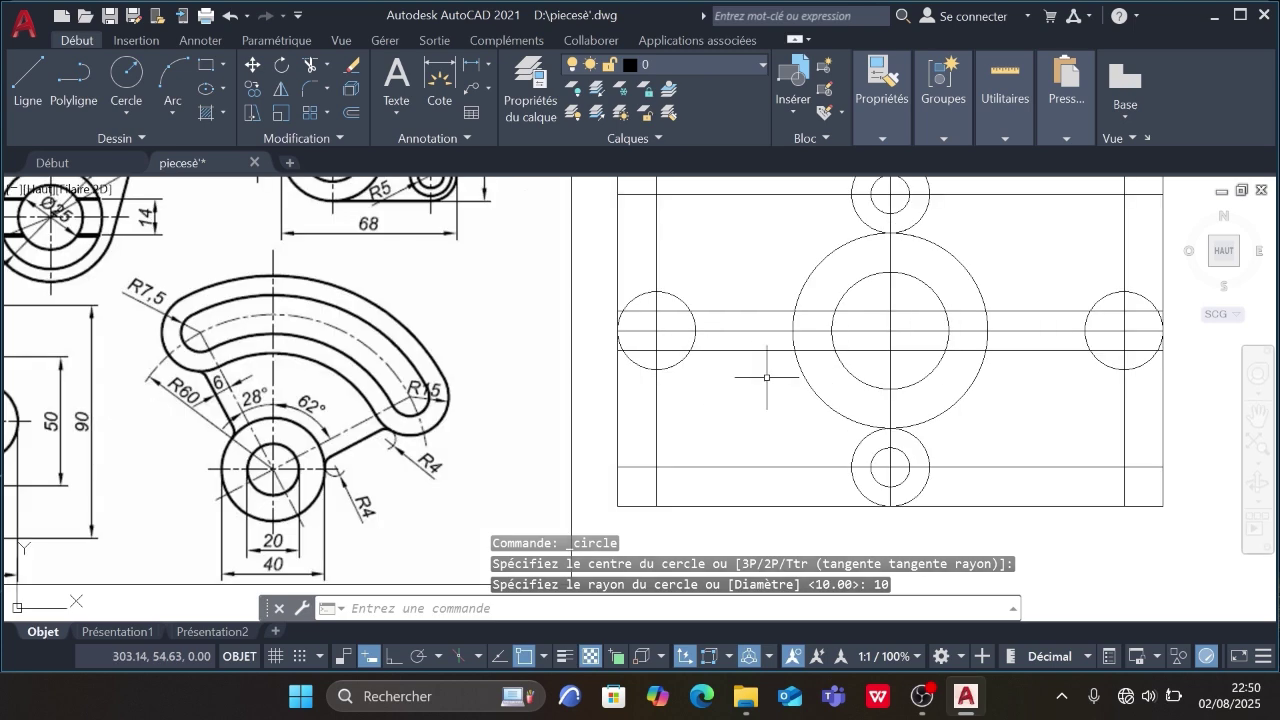
middle_click_drag(774, 409, 739, 410)
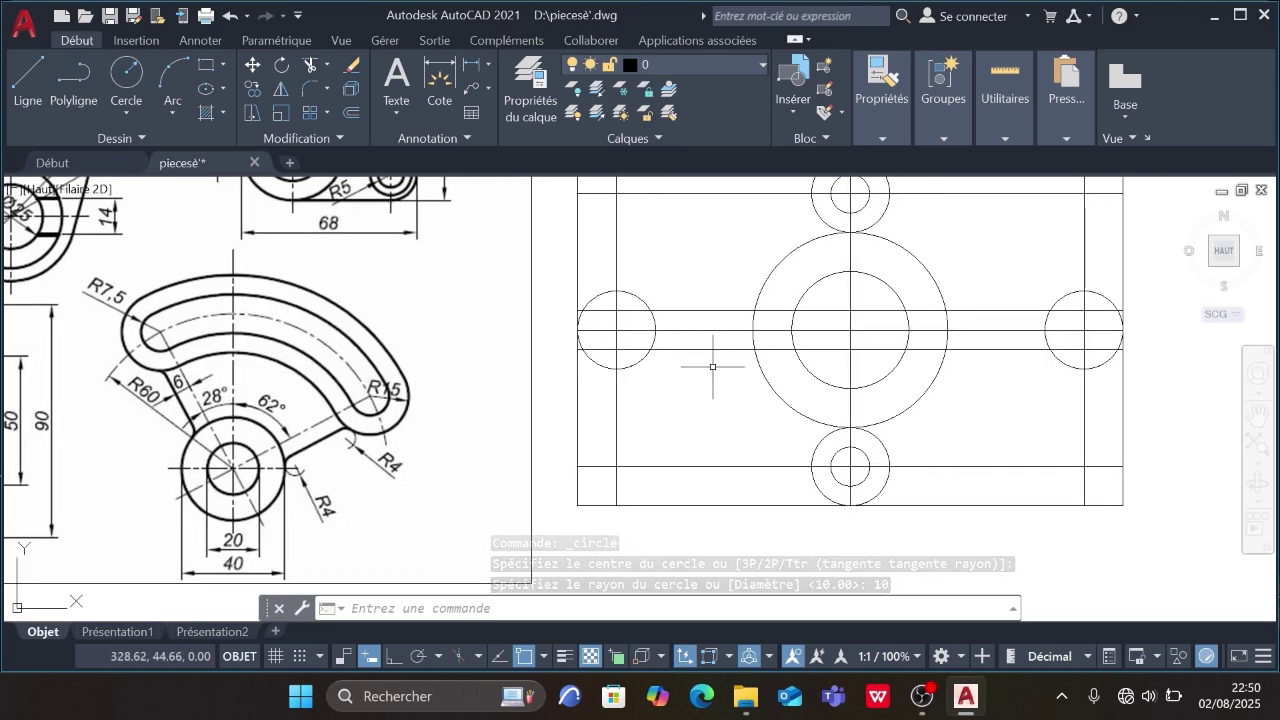
scroll(747, 378, "down", 2)
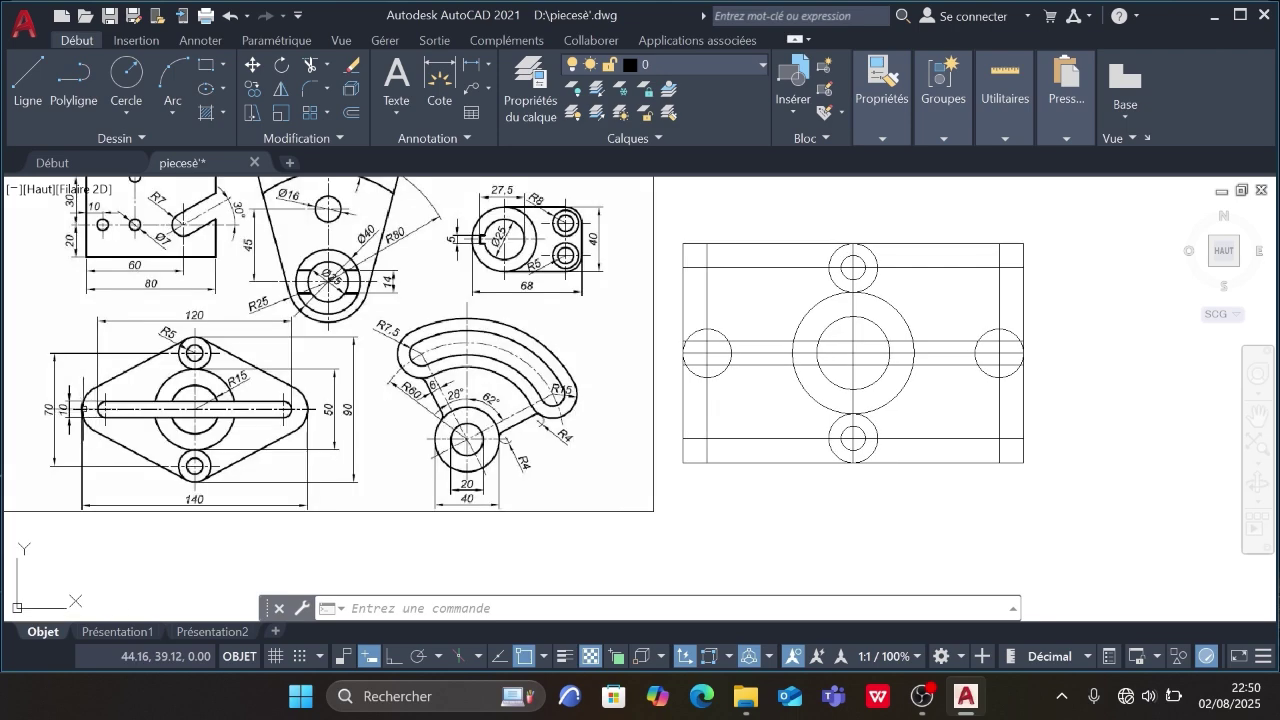
scroll(83, 402, "up", 2)
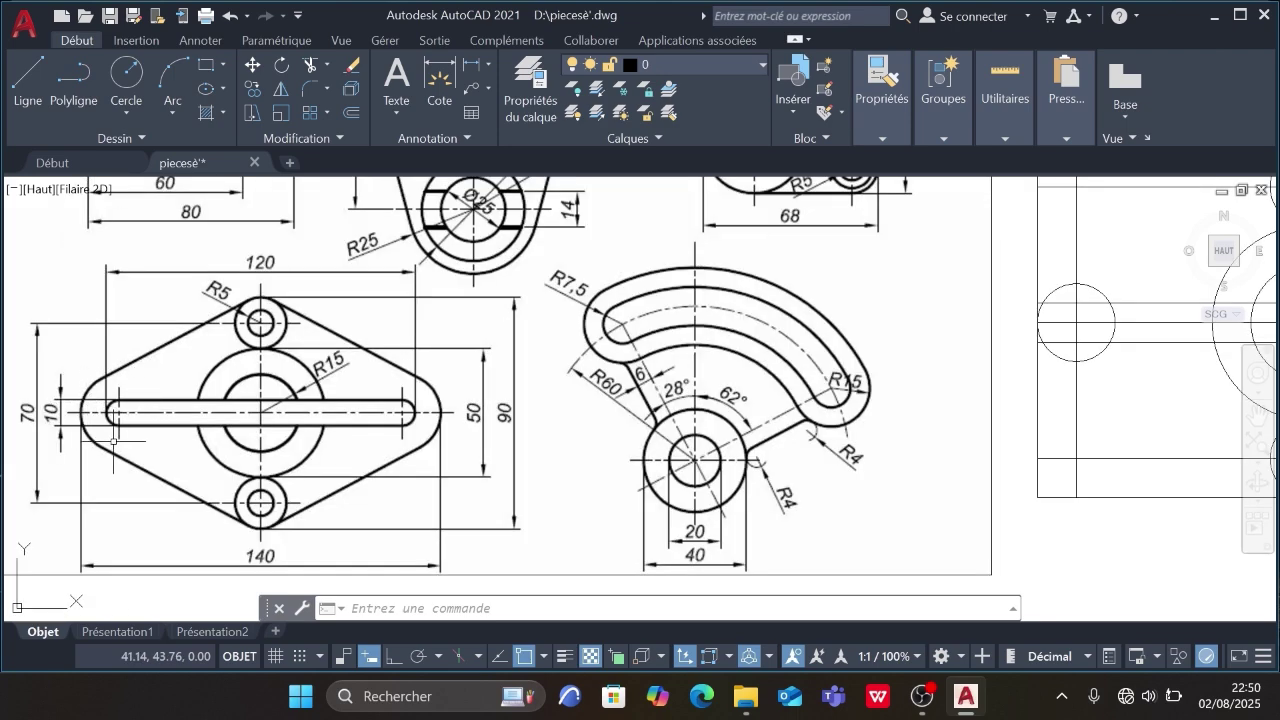
scroll(360, 449, "down", 4)
scroll(675, 364, "up", 2)
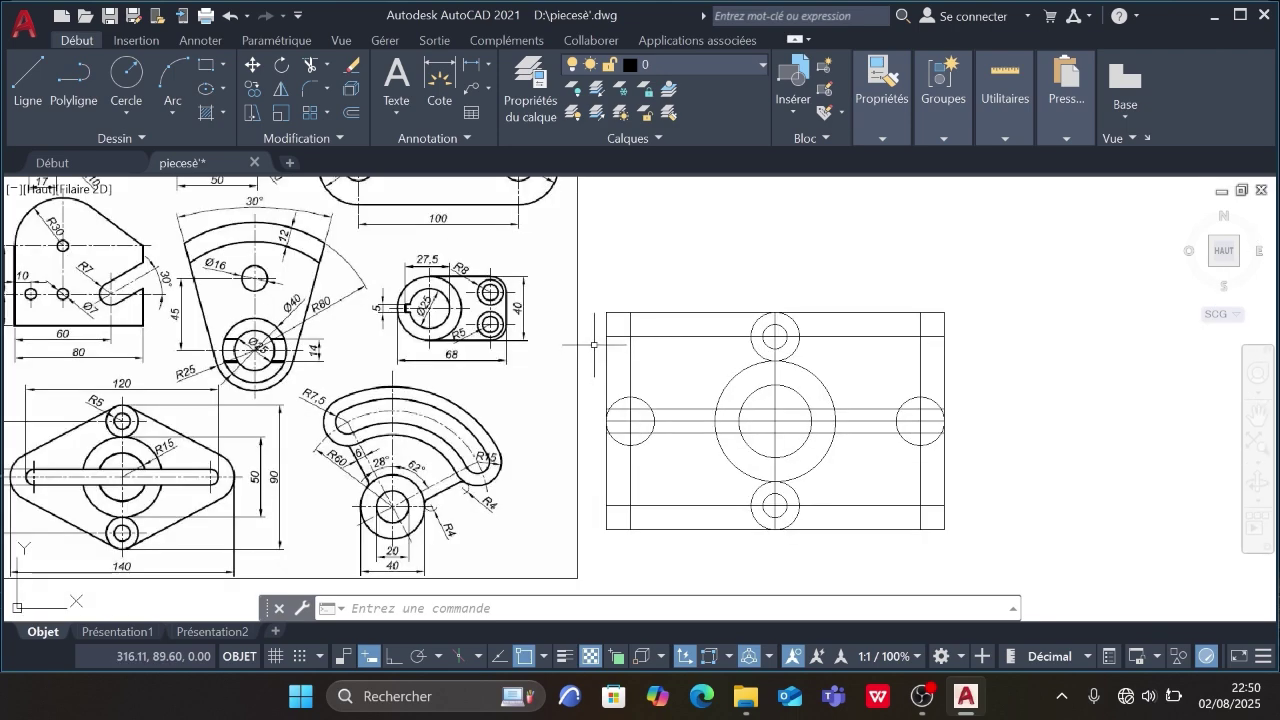
left_click(312, 66)
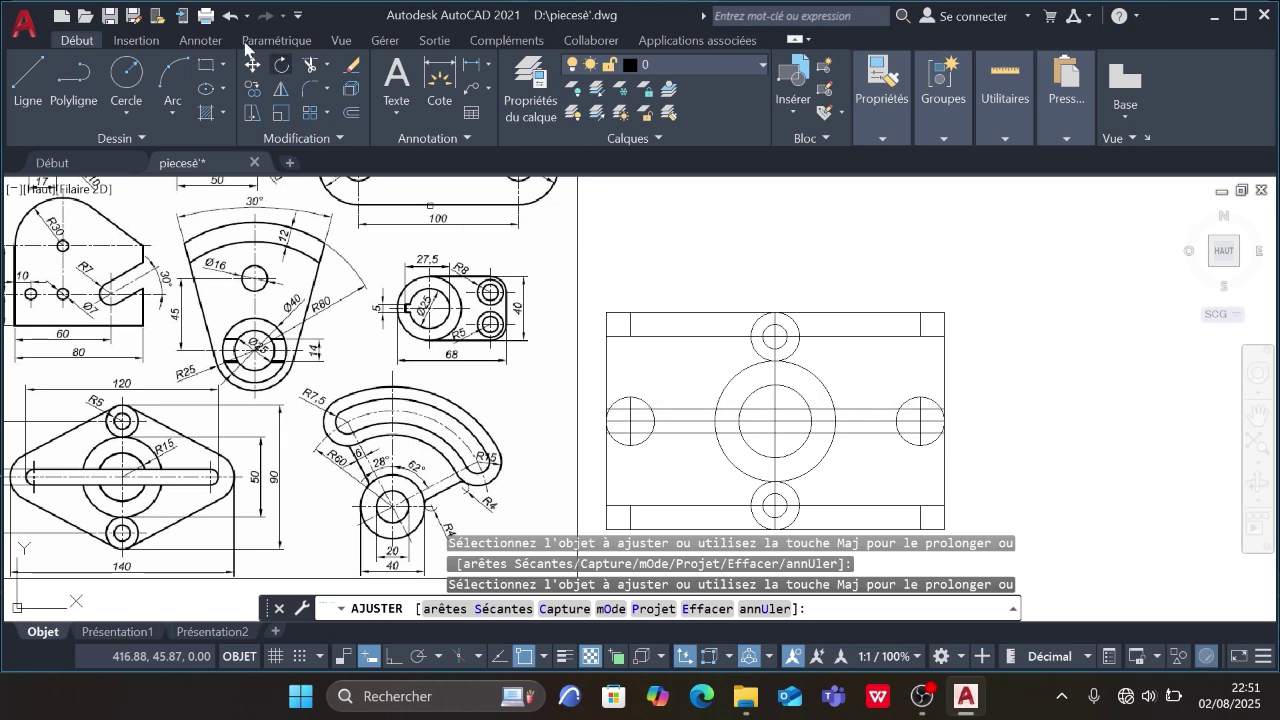
- Offset the vertical line inside each end circle 5 units inward to locate the slot-end centres
left_click(351, 113)
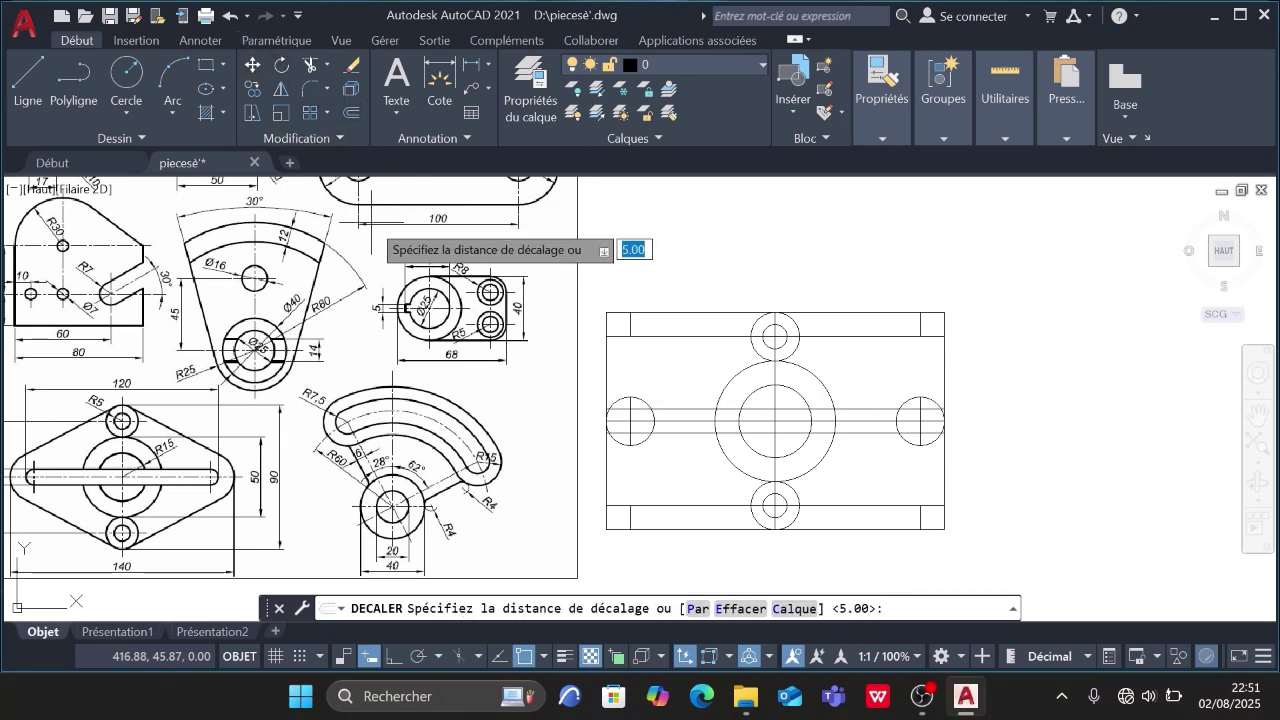
key("Return")
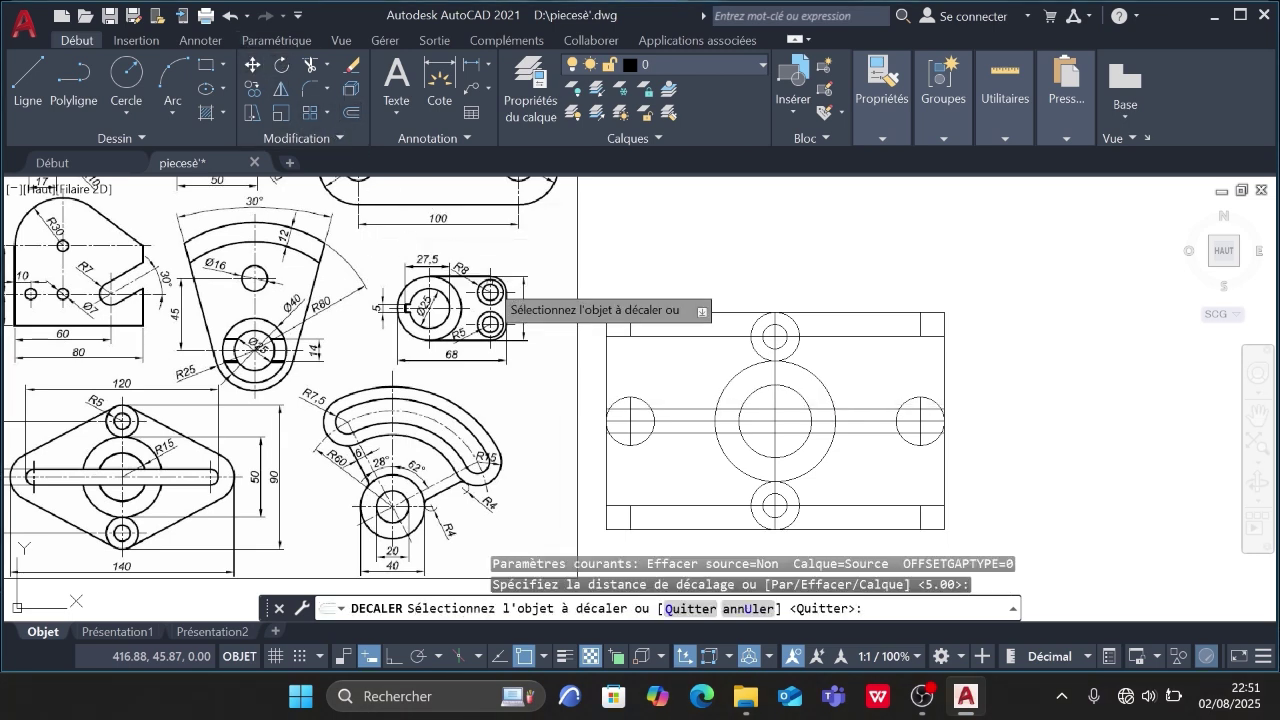
left_click(629, 419)
left_click(753, 428)
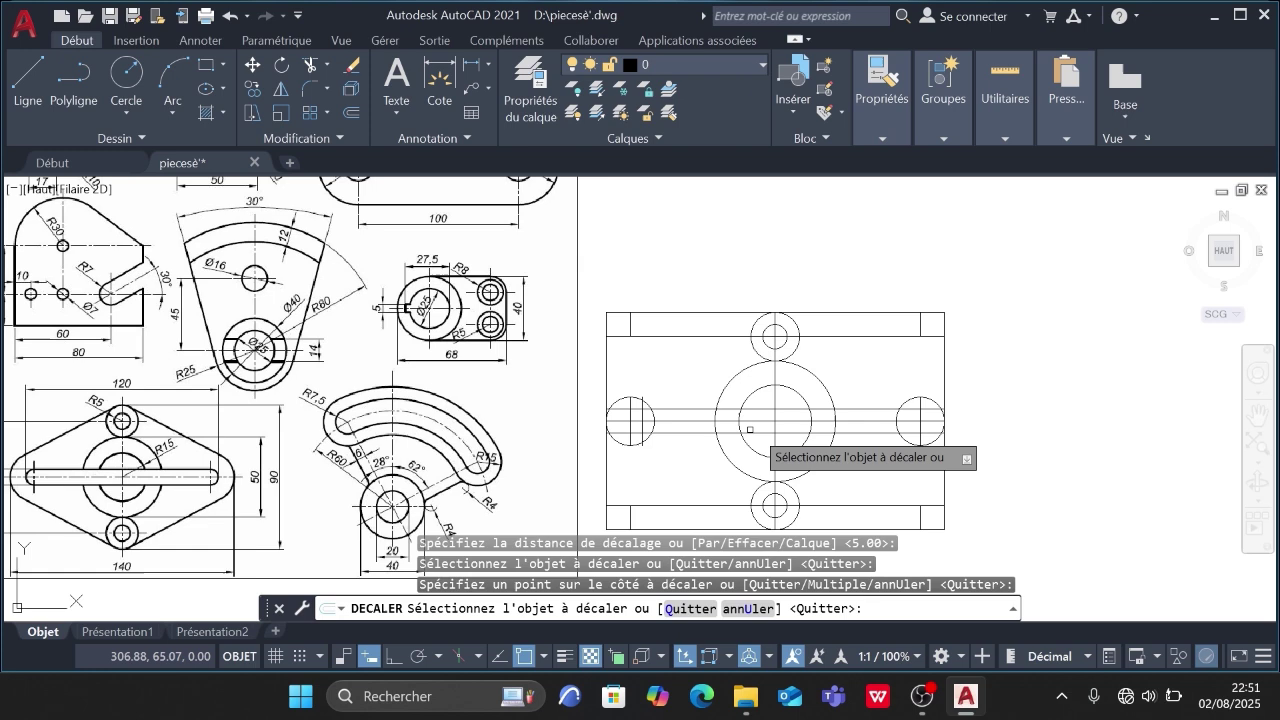
left_click(929, 408)
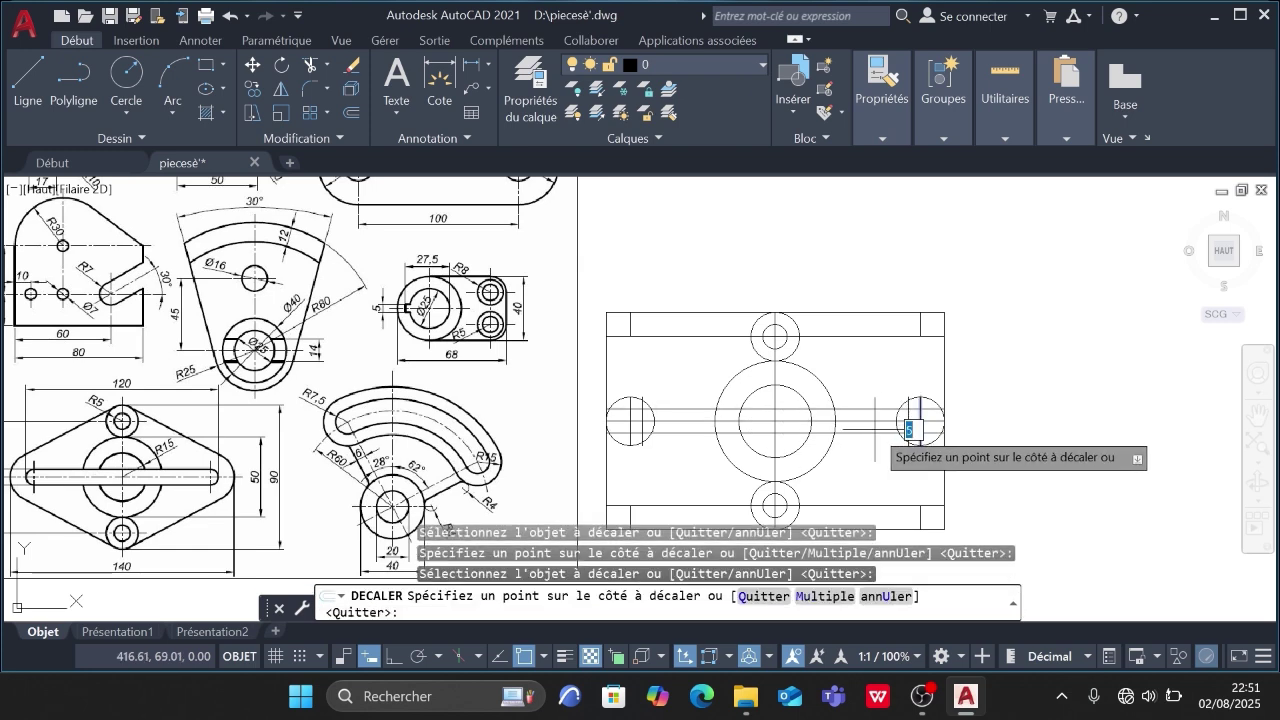
left_click(793, 420)
- Draw a circle of radius 5 at the left slot-end centre on the horizontal centre line
left_click(118, 82)
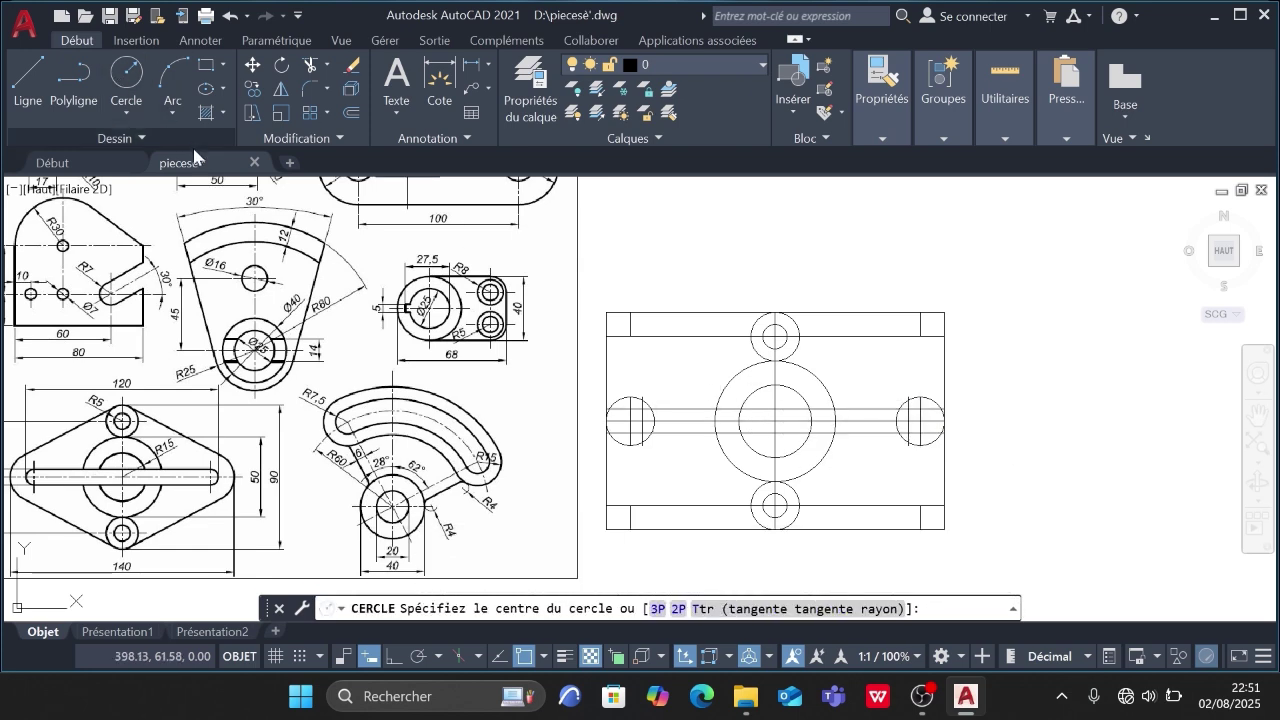
left_click(642, 421)
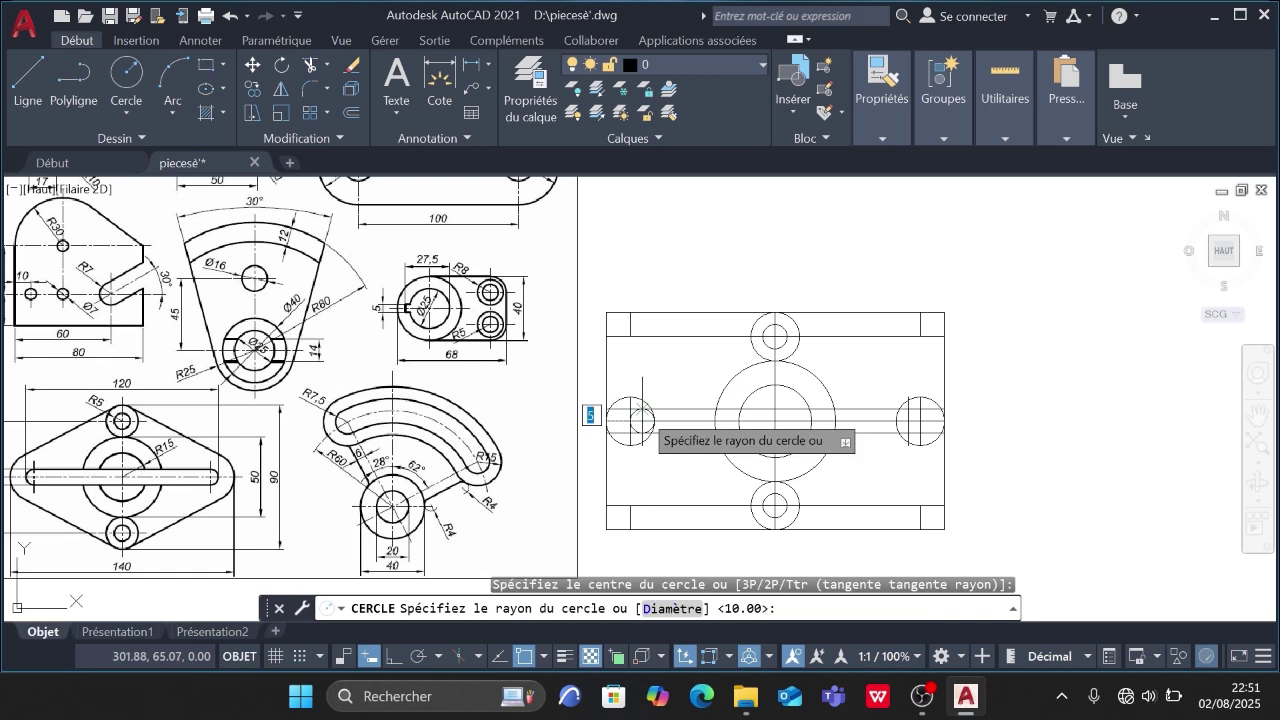
type("5")
key("Return")
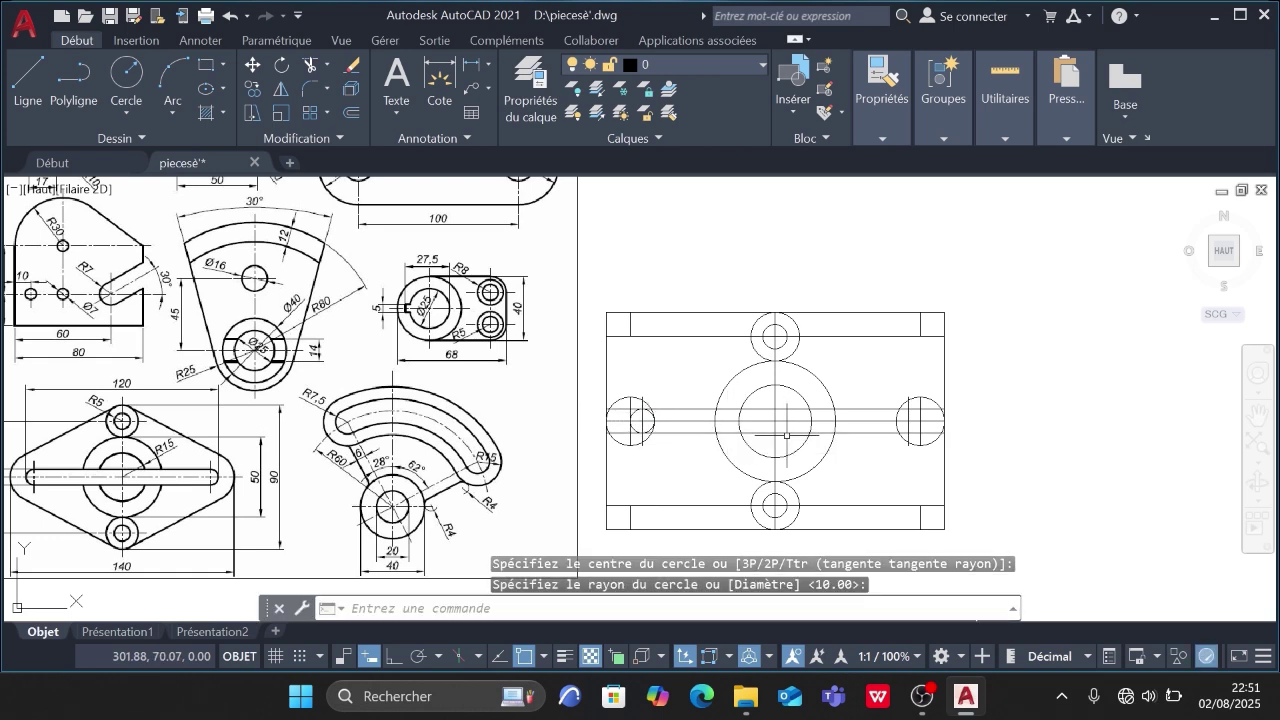
- Draw a circle of radius 5 at the right slot-end centre on the horizontal centre line
left_click(126, 80)
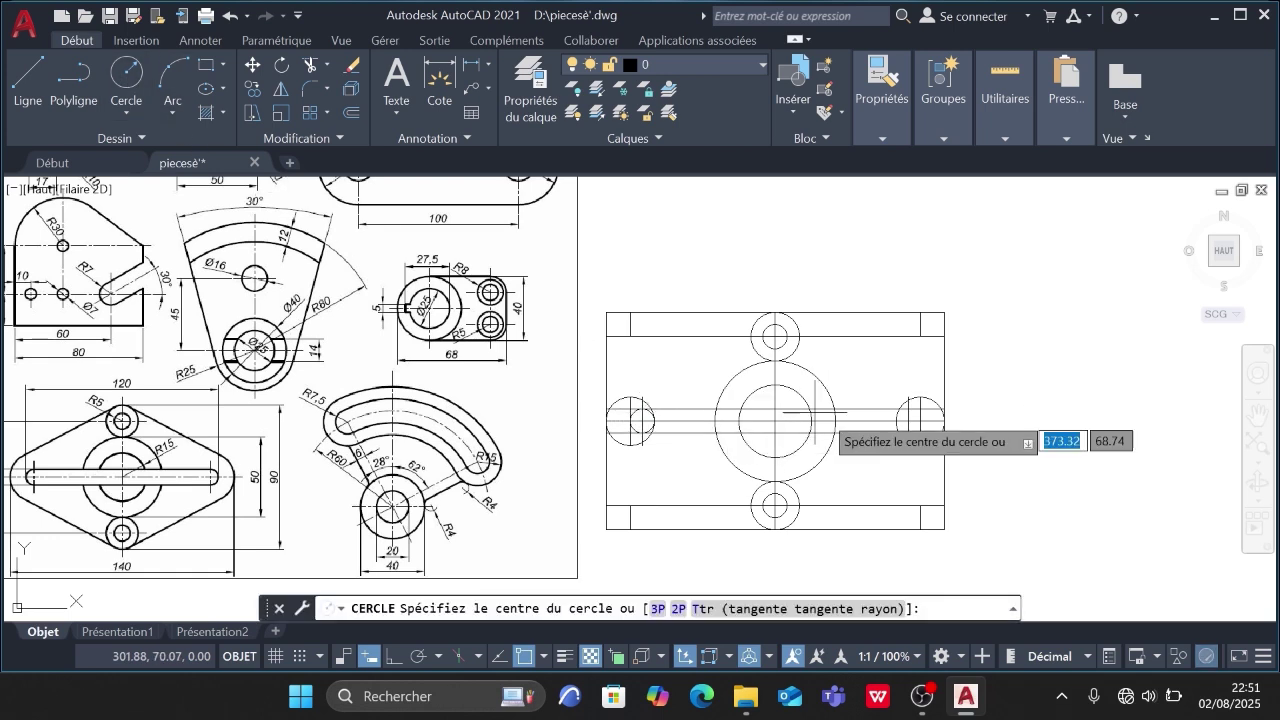
left_click(919, 421)
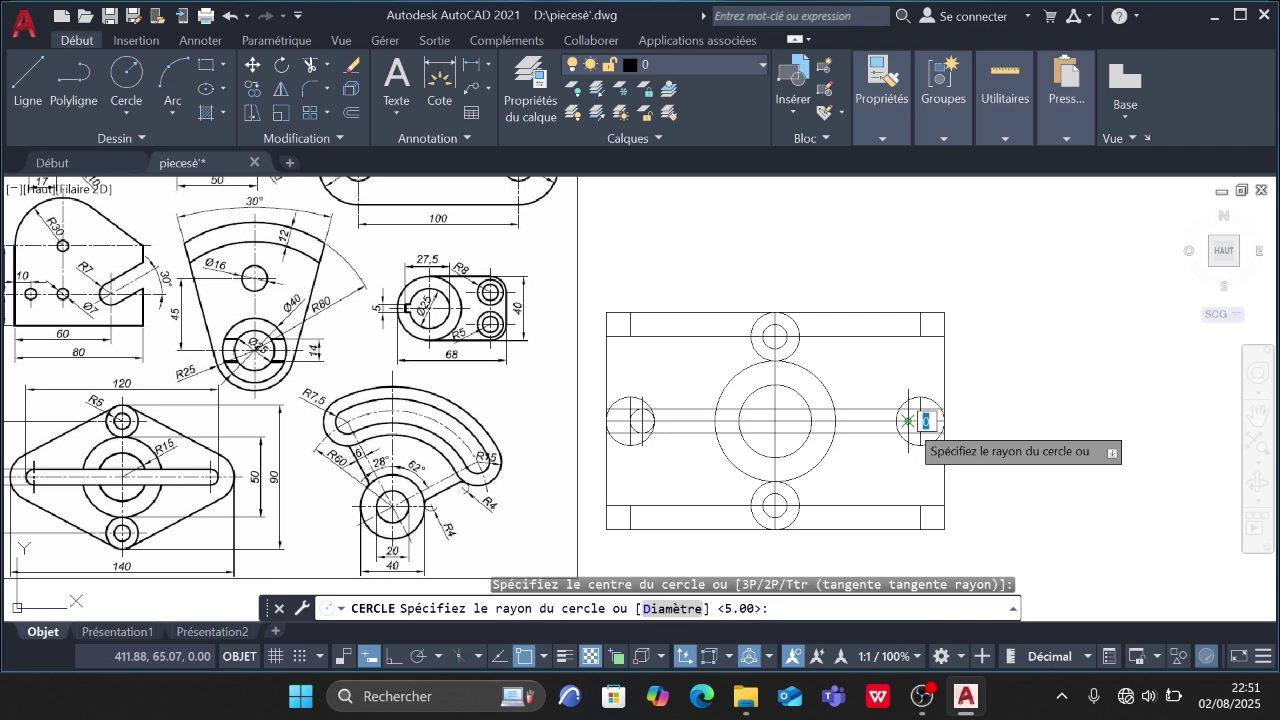
key("Return")
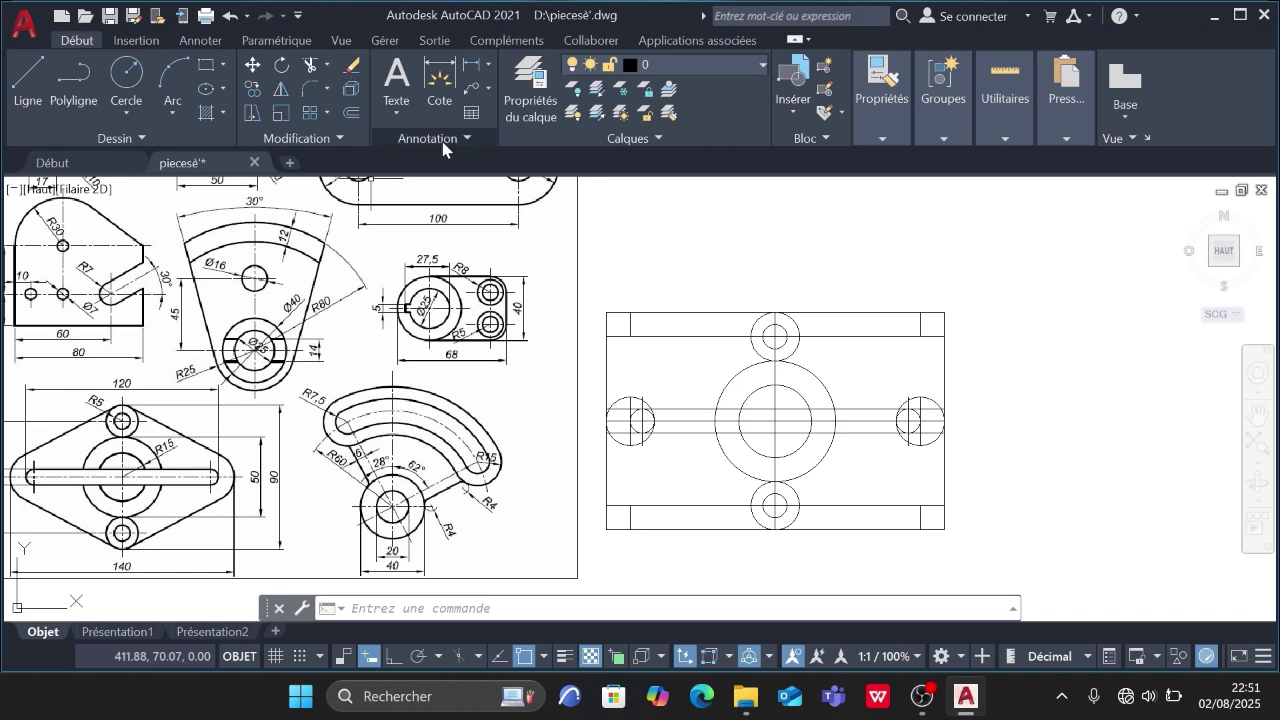
key("Escape")
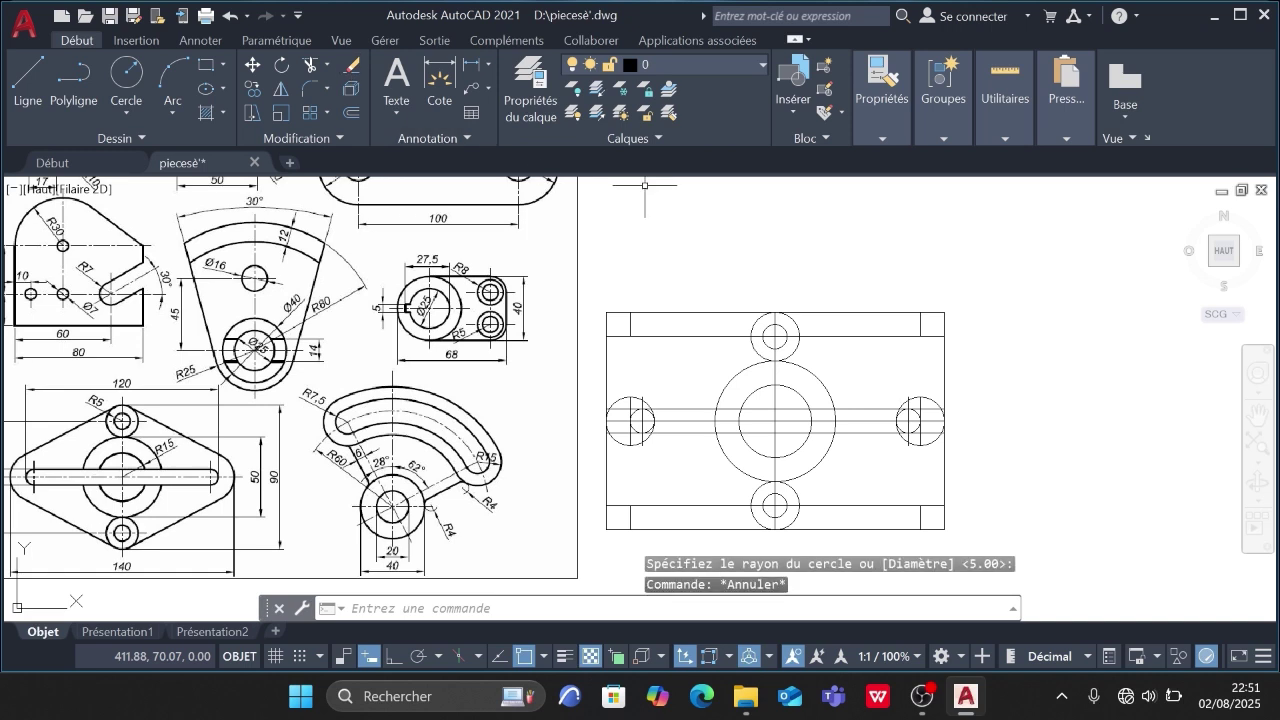
- Delete the outer frame lines, the upper and lower horizontal construction lines and both centre lines
left_click(723, 312)
left_click(712, 336)
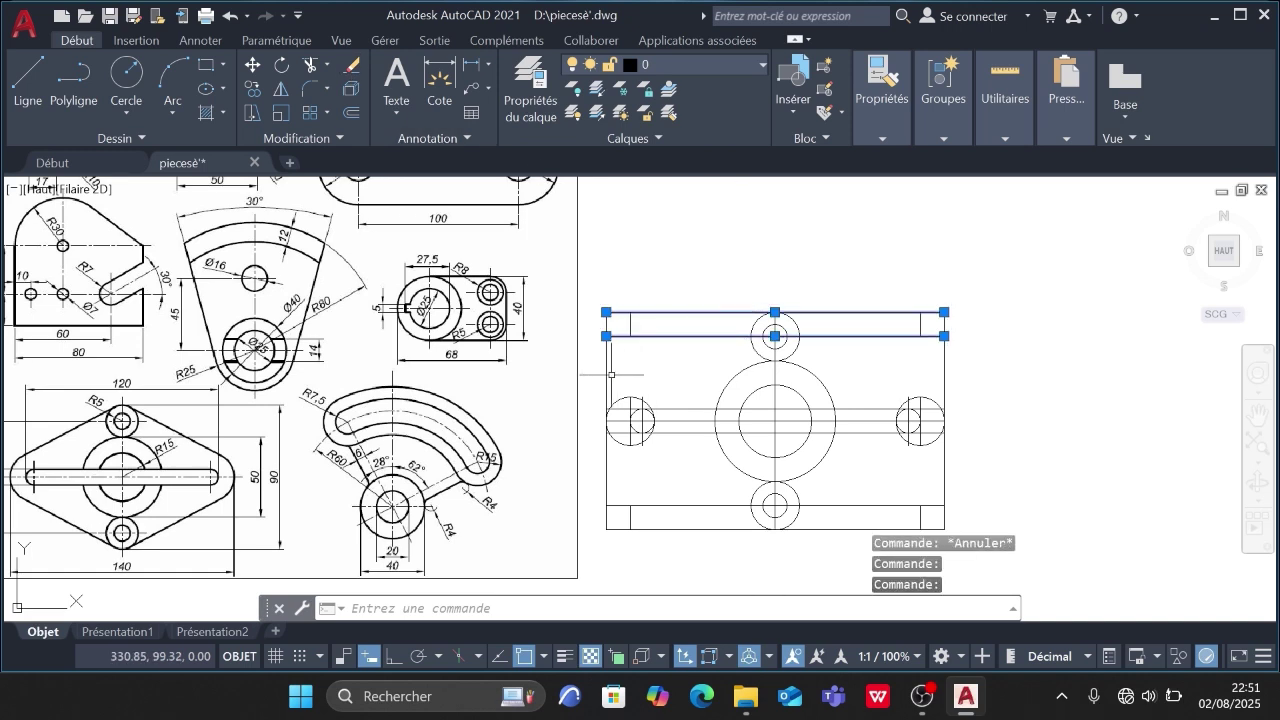
left_click(607, 369)
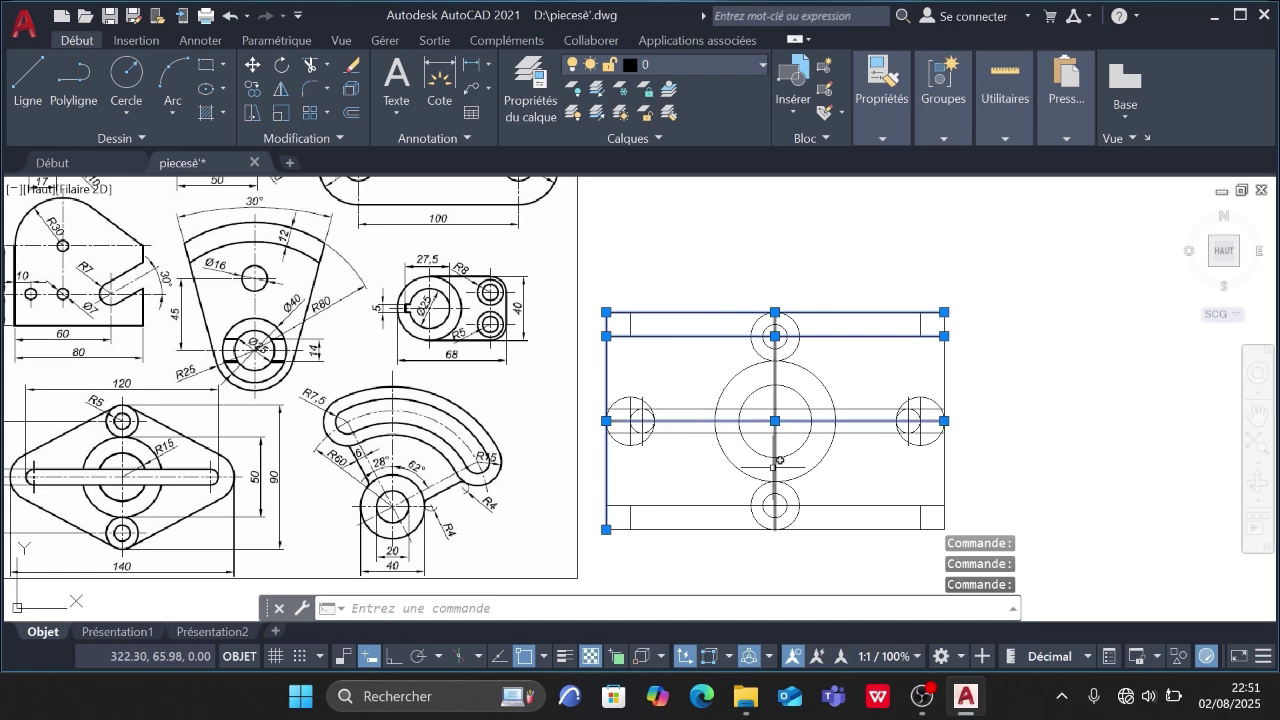
left_click(833, 525)
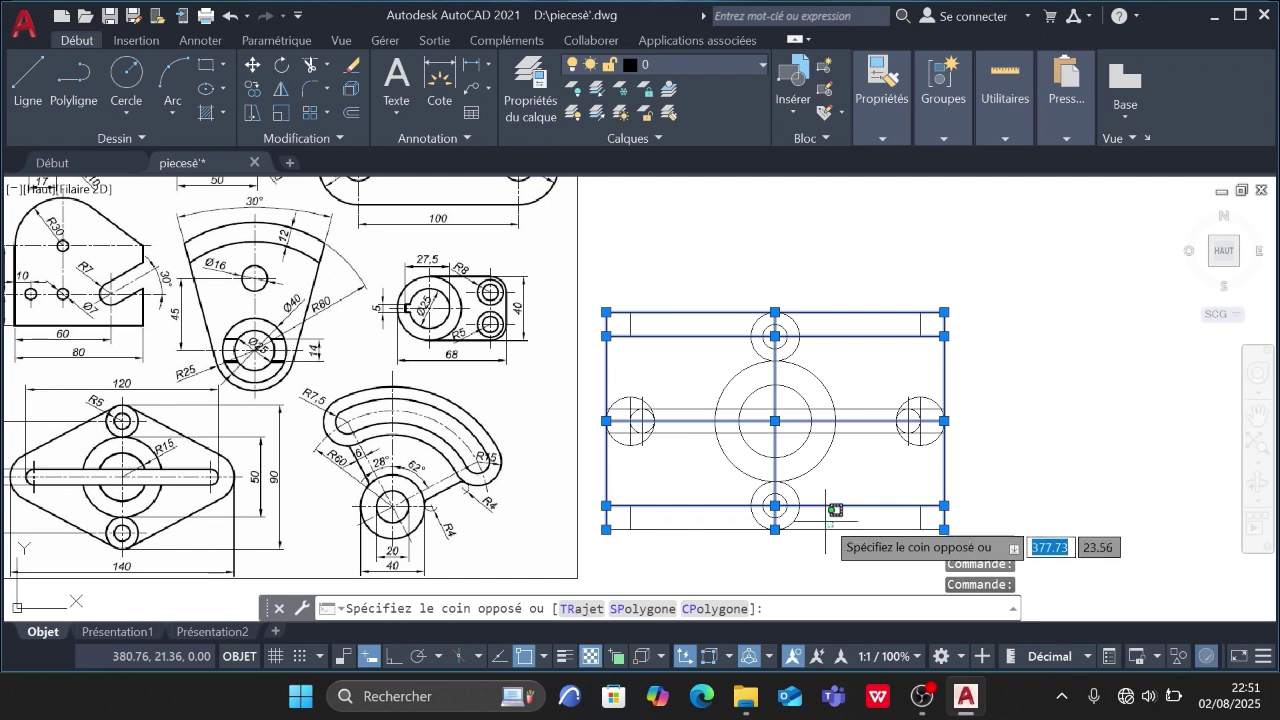
left_click(823, 530)
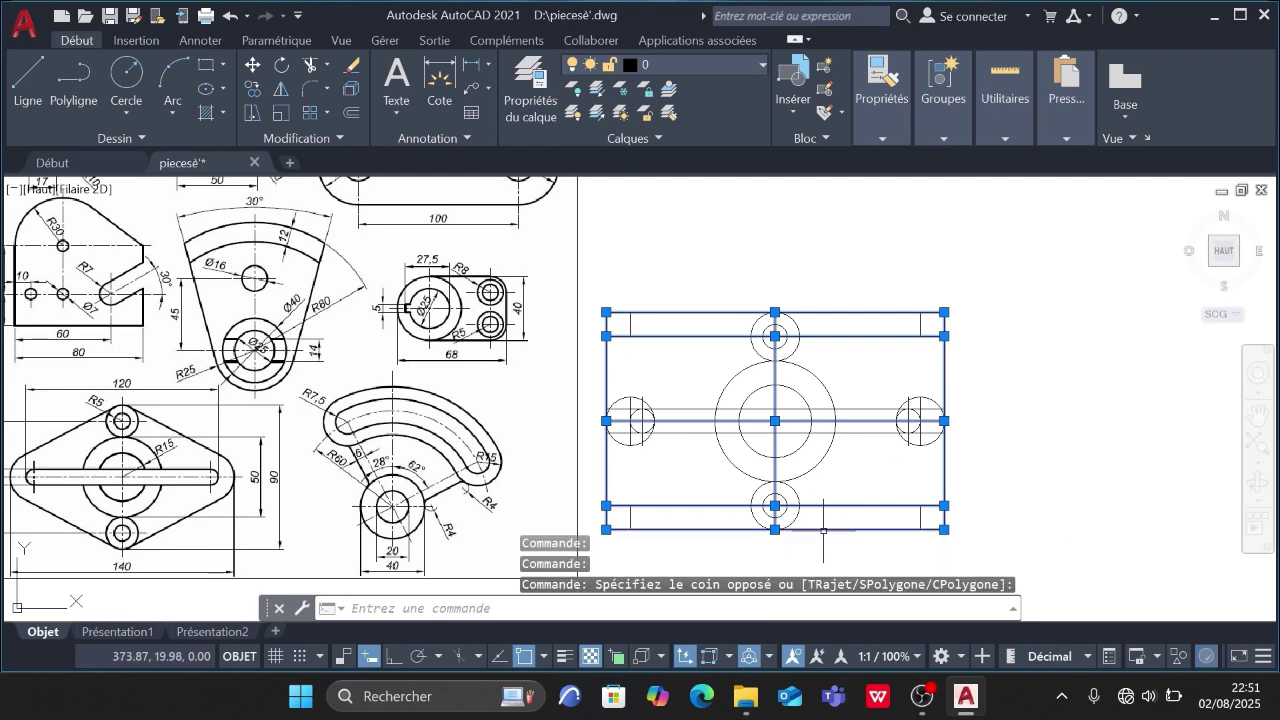
key("Delete")
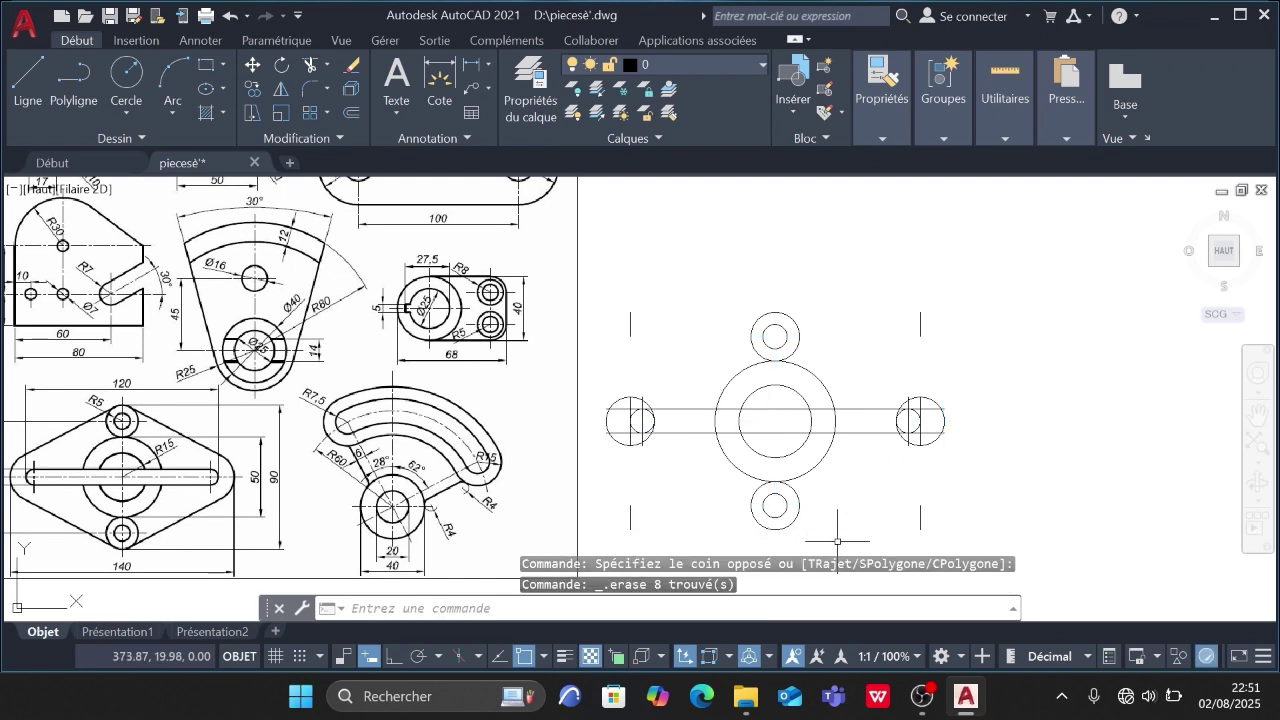
- Delete the four short vertical construction segments left above and below the end circles
left_click(630, 518)
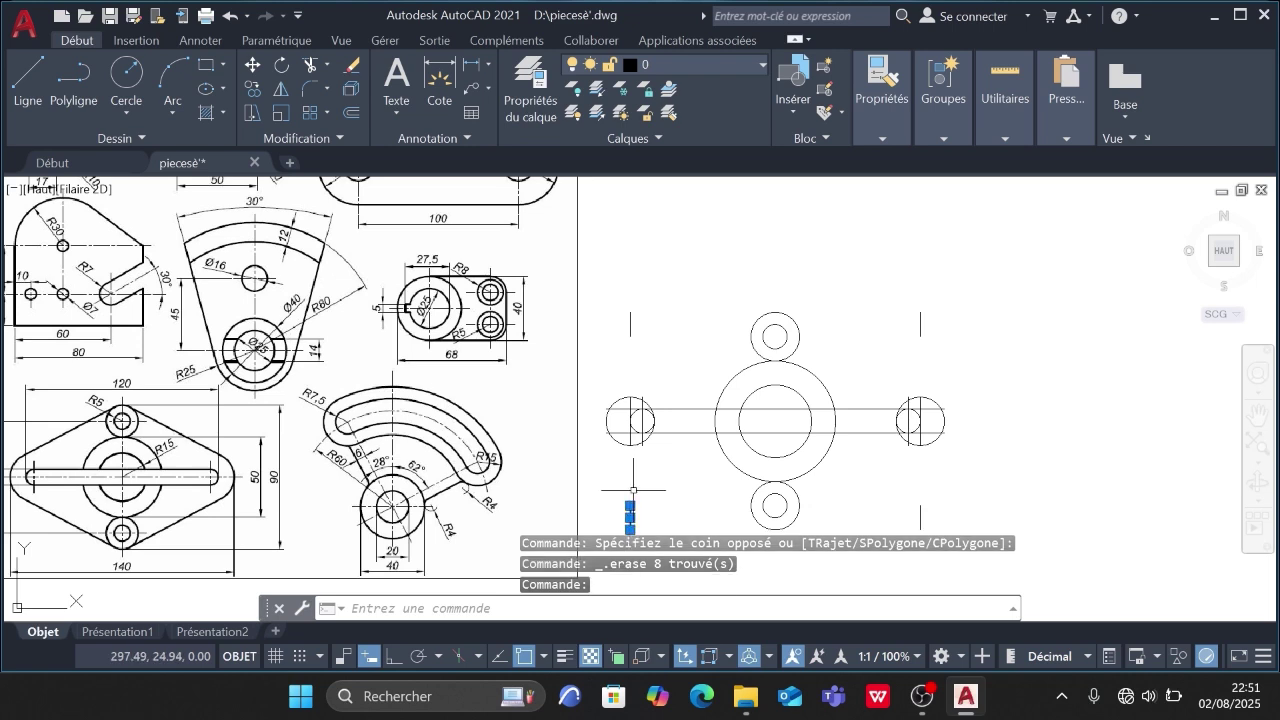
left_click(630, 323)
left_click(919, 323)
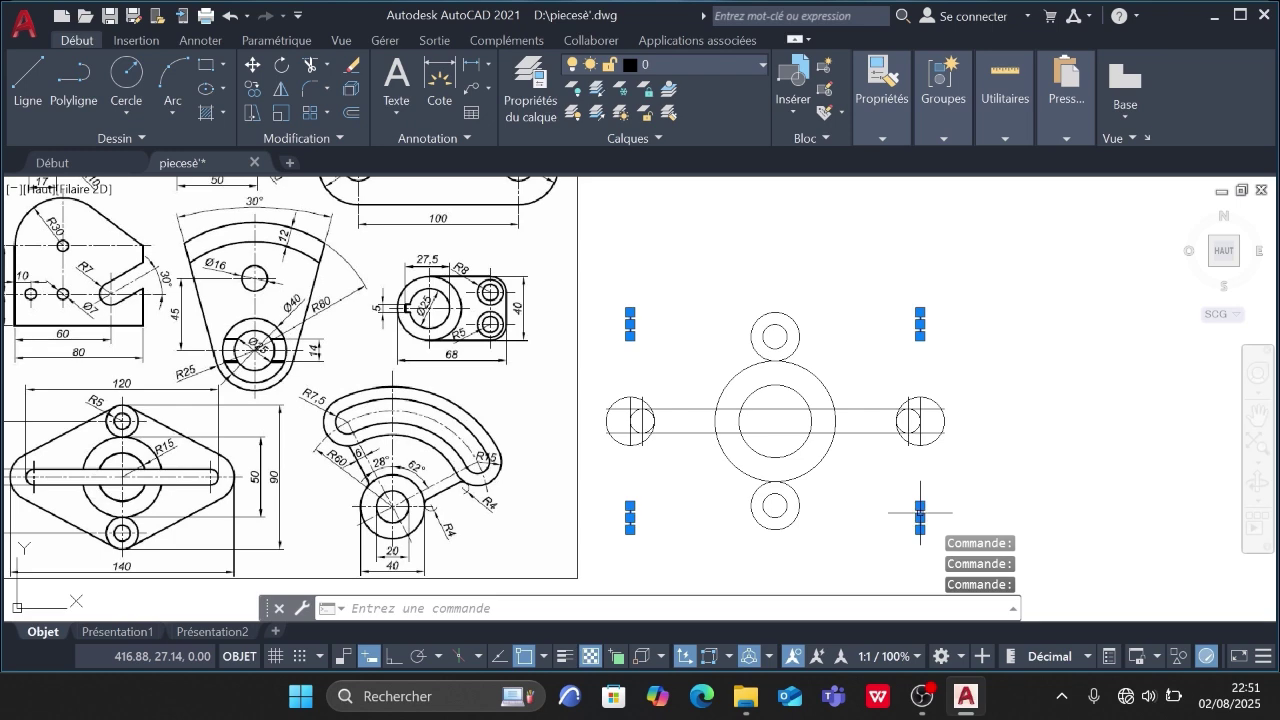
key("Delete")
- Delete the two vertical construction lines inside each of the left and right end circles
scroll(617, 450, "up", 5)
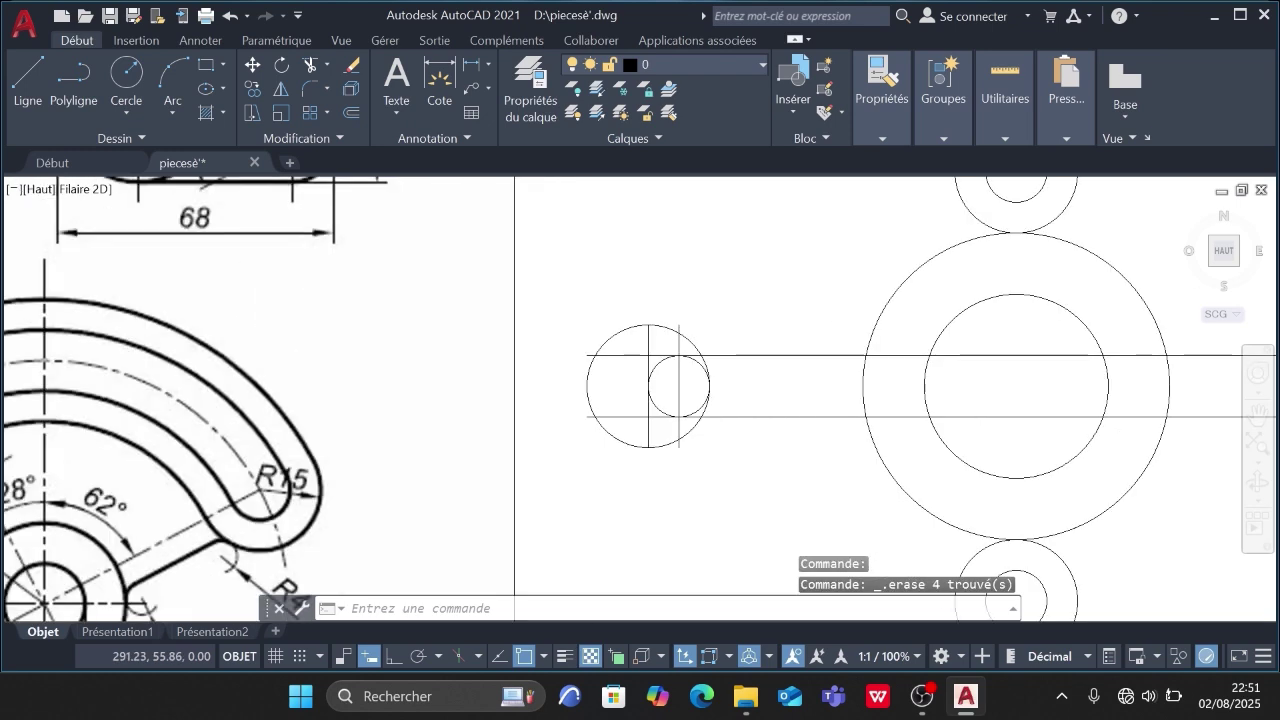
left_click(666, 378)
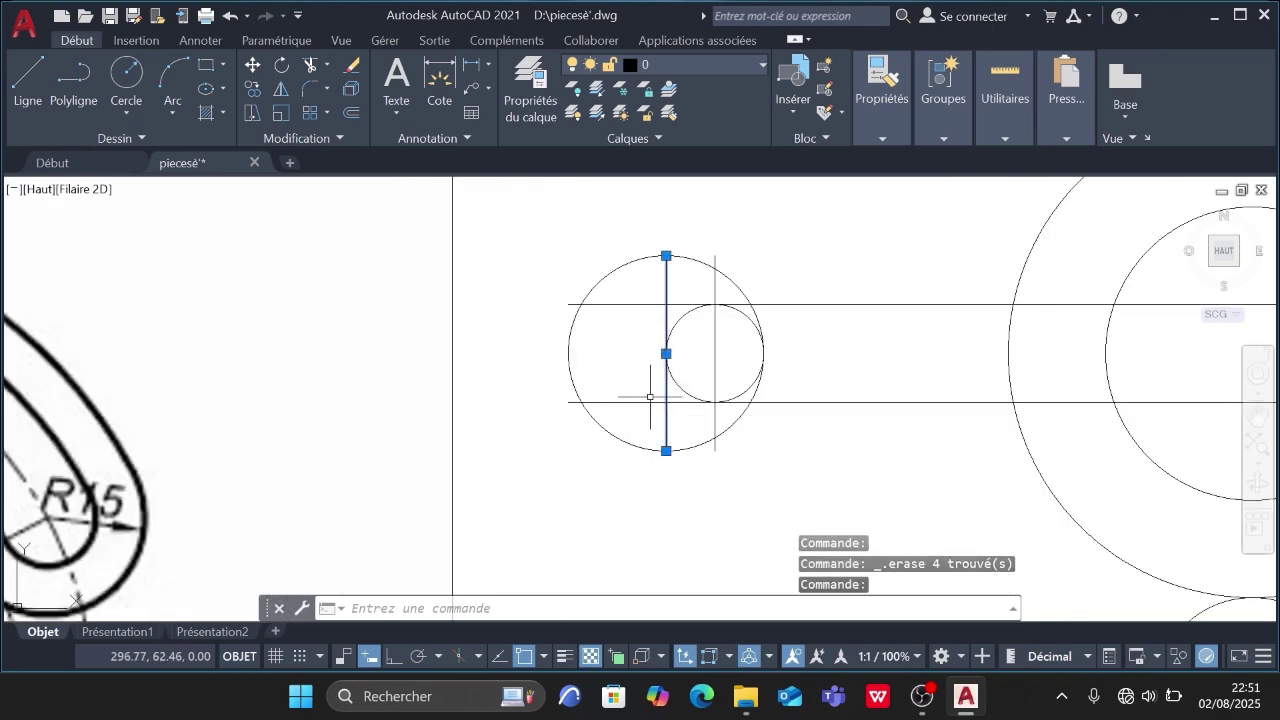
left_click(714, 352)
scroll(775, 395, "down", 5)
scroll(1057, 387, "up", 5)
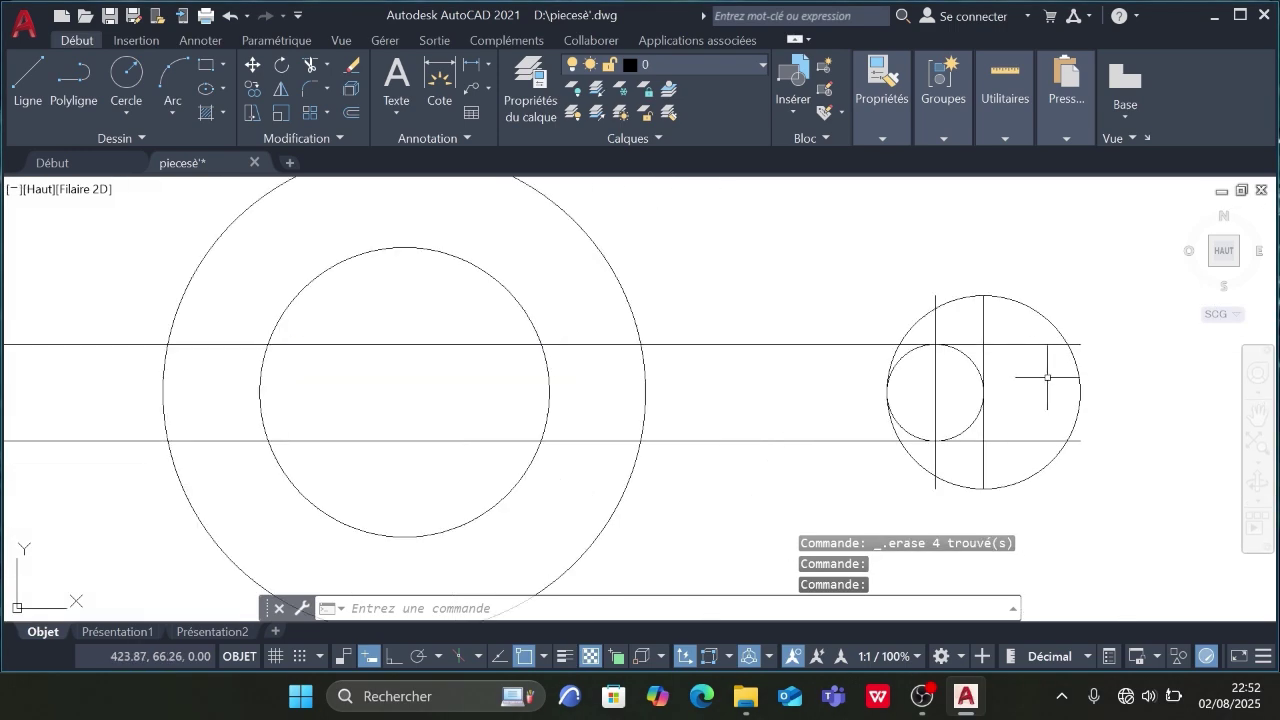
left_click(984, 348)
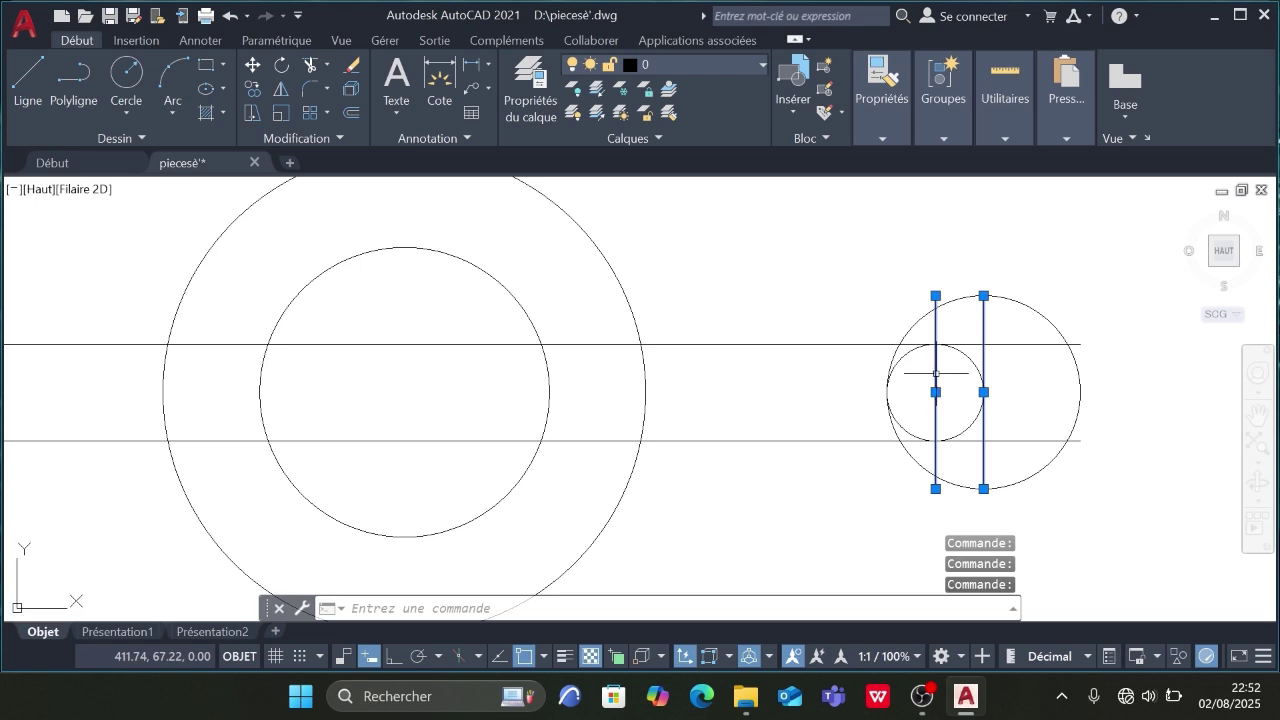
key("Delete")
- Trim the arcs of the central, end and slot-end circles that lie inside the horizontal slot
scroll(919, 378, "down", 2)
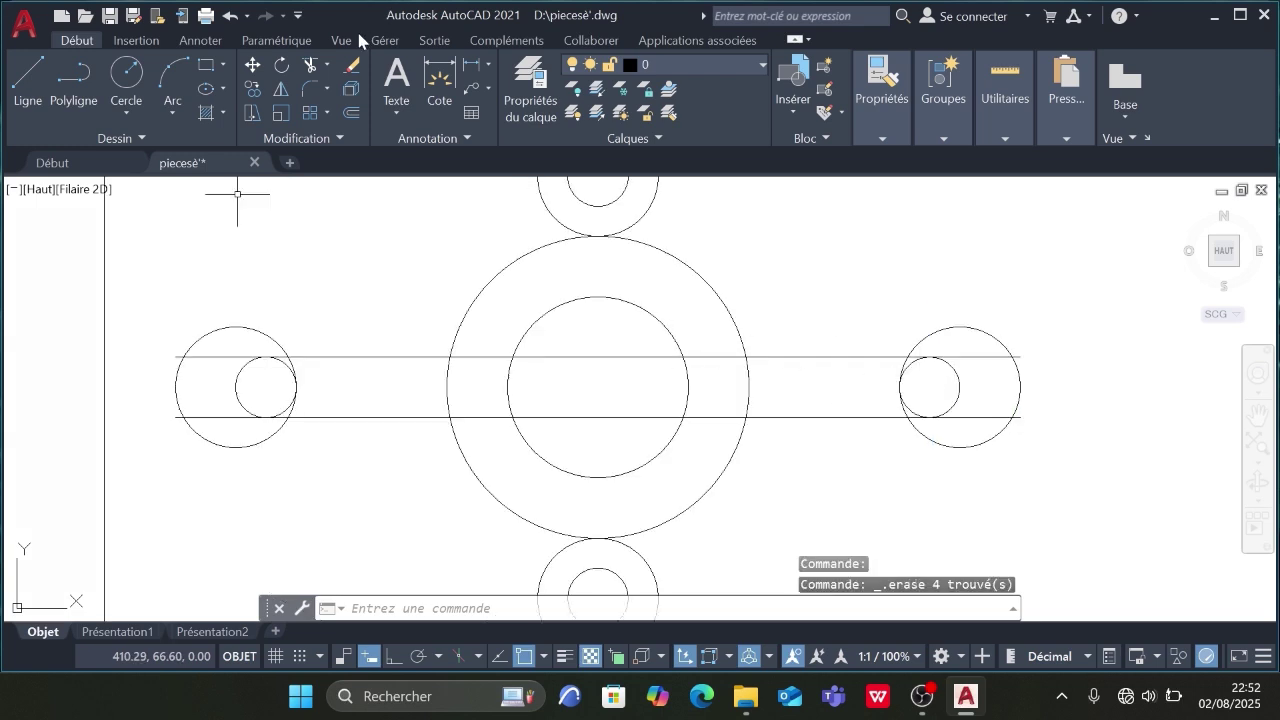
left_click(316, 66)
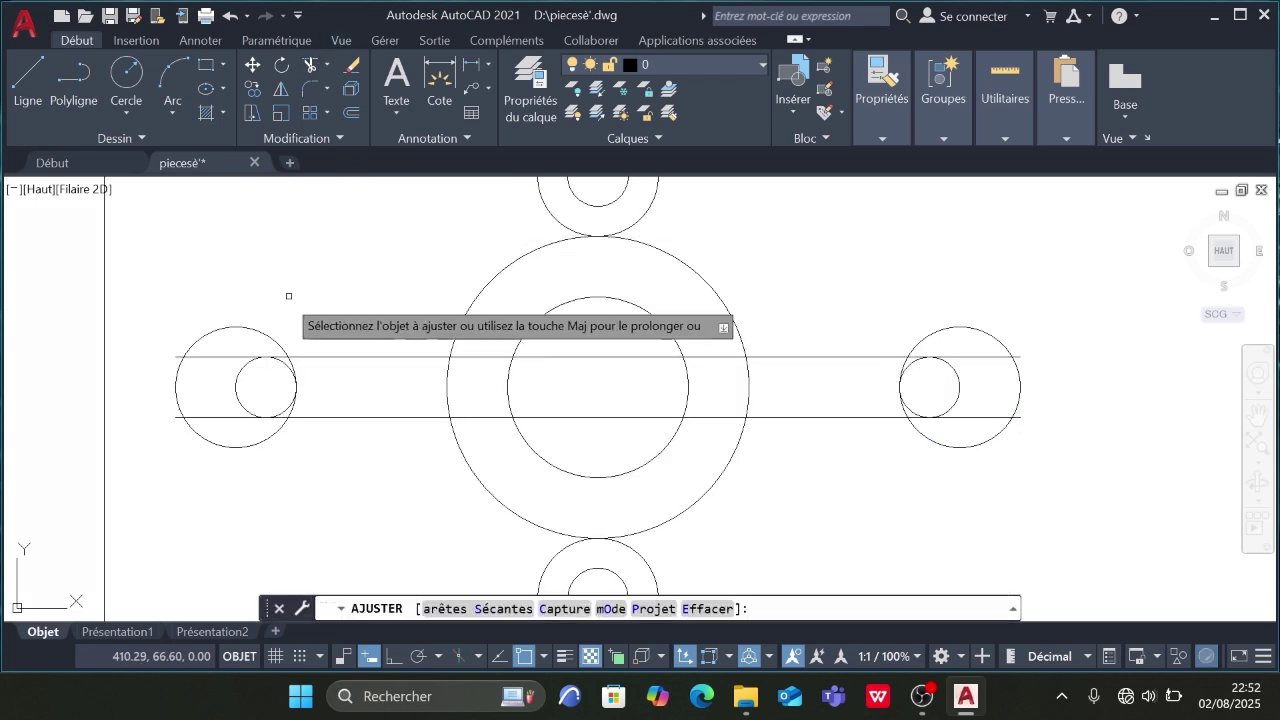
left_click(265, 386)
left_click(306, 382)
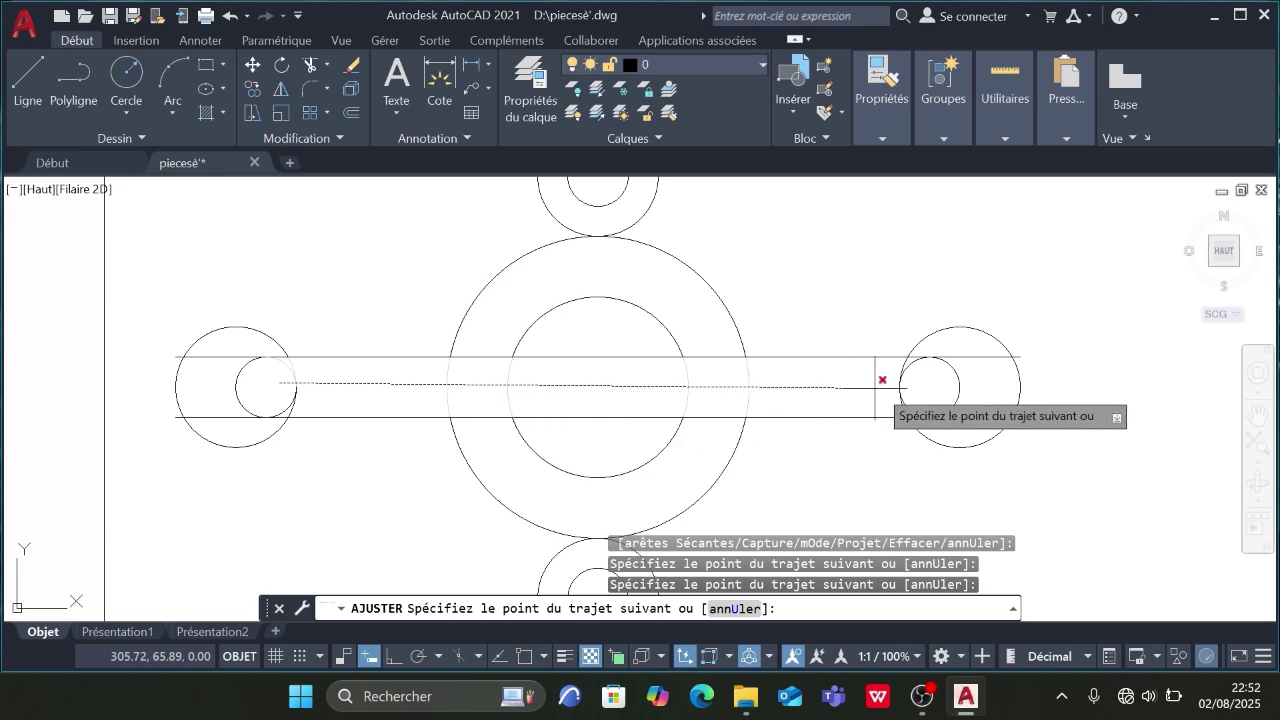
key("Return")
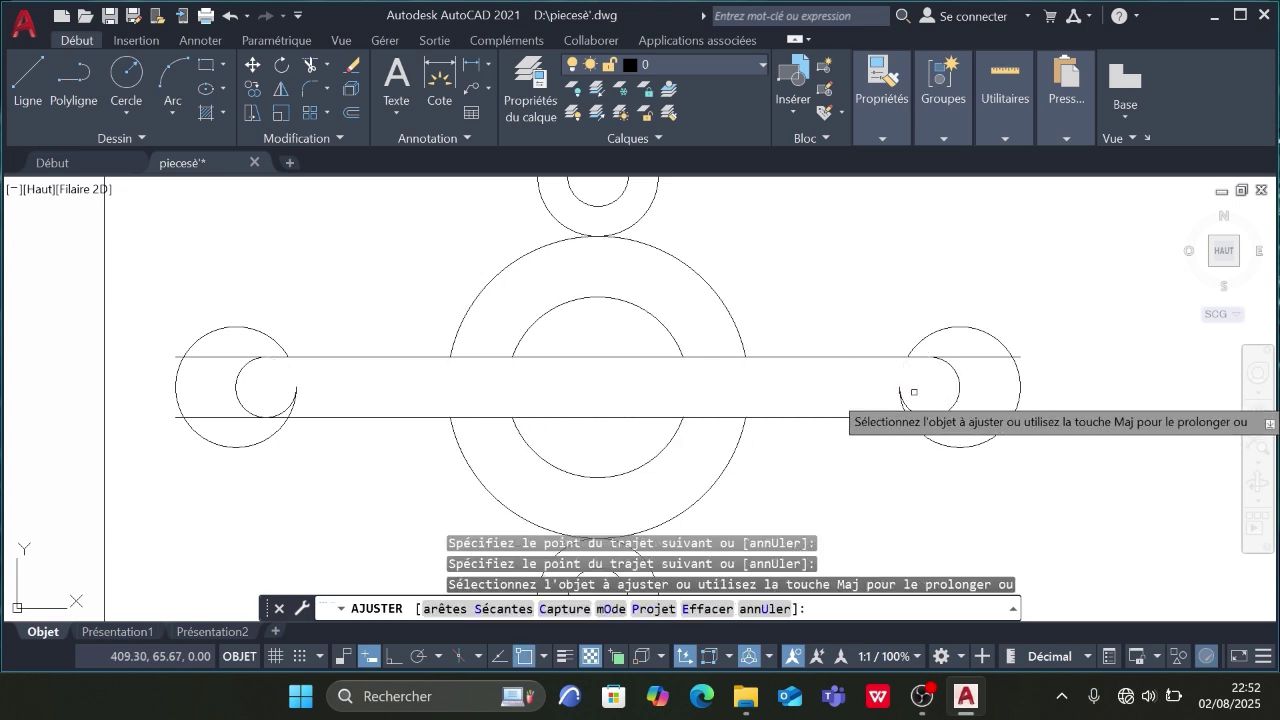
left_click(899, 392)
key("Return")
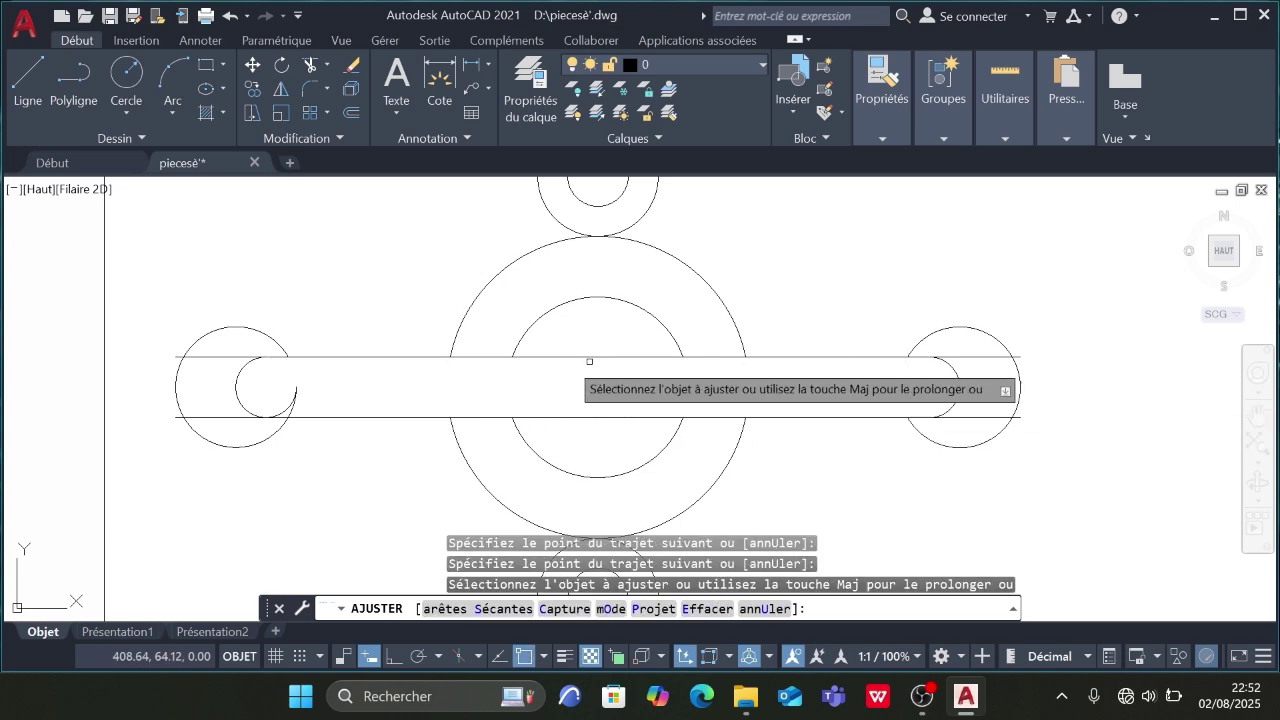
left_click(290, 390)
left_click(340, 399)
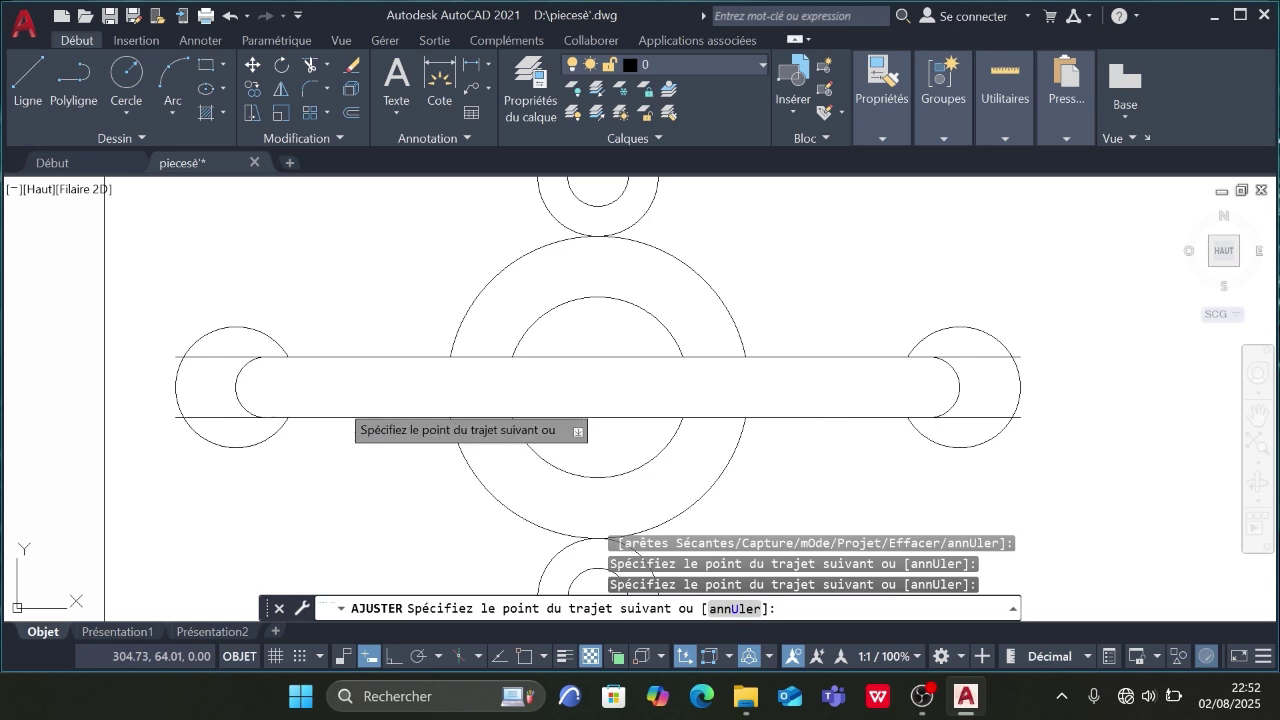
key("Return")
- Trim the slot's horizontal lines beyond the rounded slot ends, including the stubs outside both end circles
left_click_drag(220, 342, 238, 427)
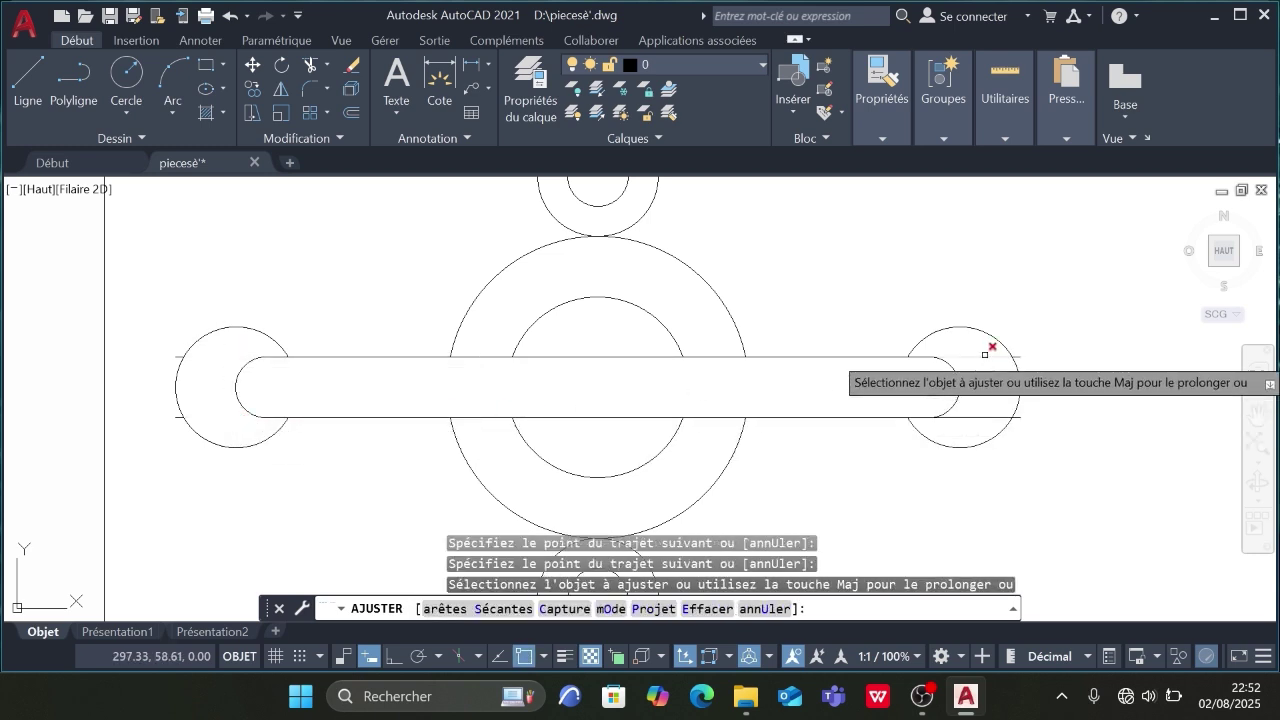
mouse_move(979, 351)
left_mouse_down()
mouse_move(981, 440)
mouse_move(1025, 370)
left_mouse_up()
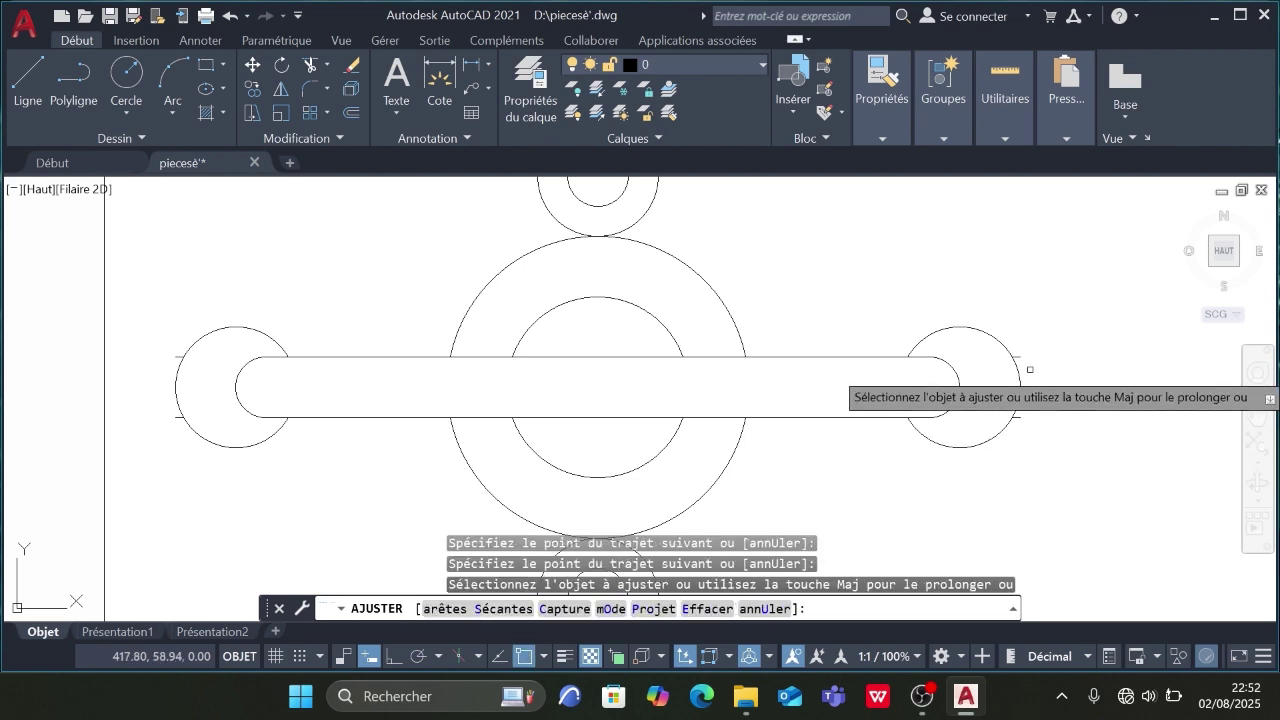
scroll(1023, 353, "up", 2)
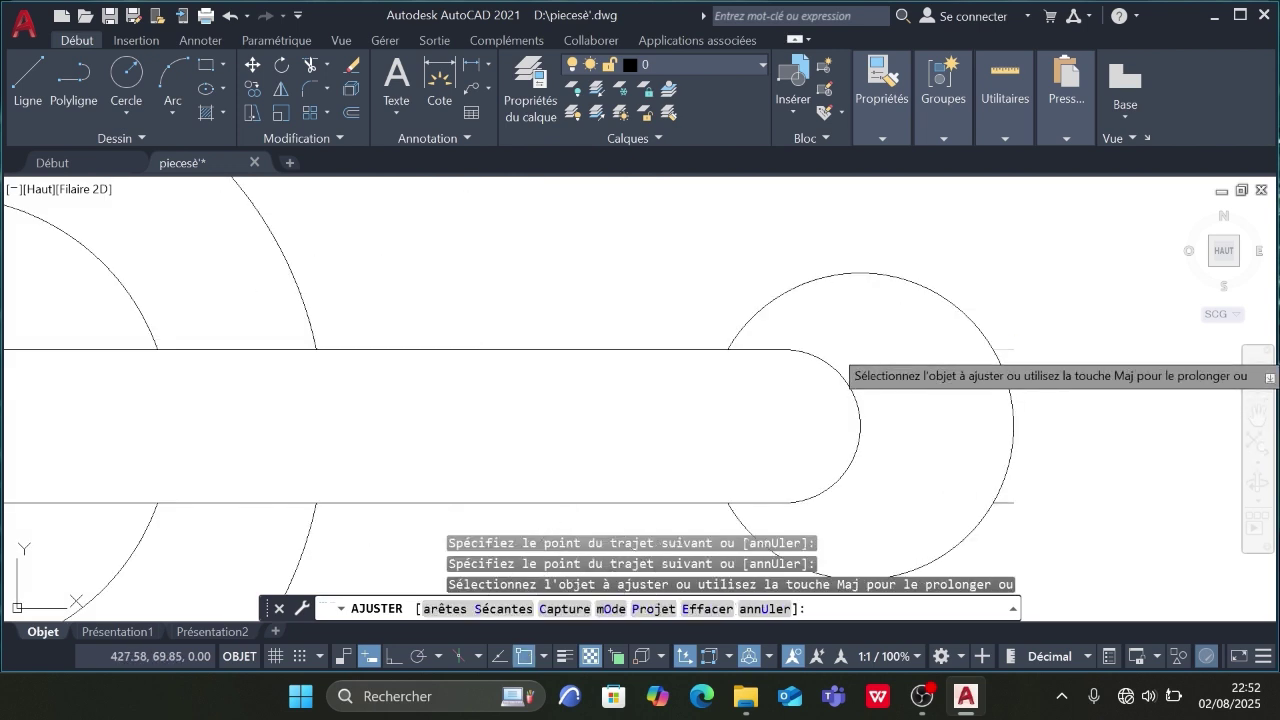
left_click(1008, 355)
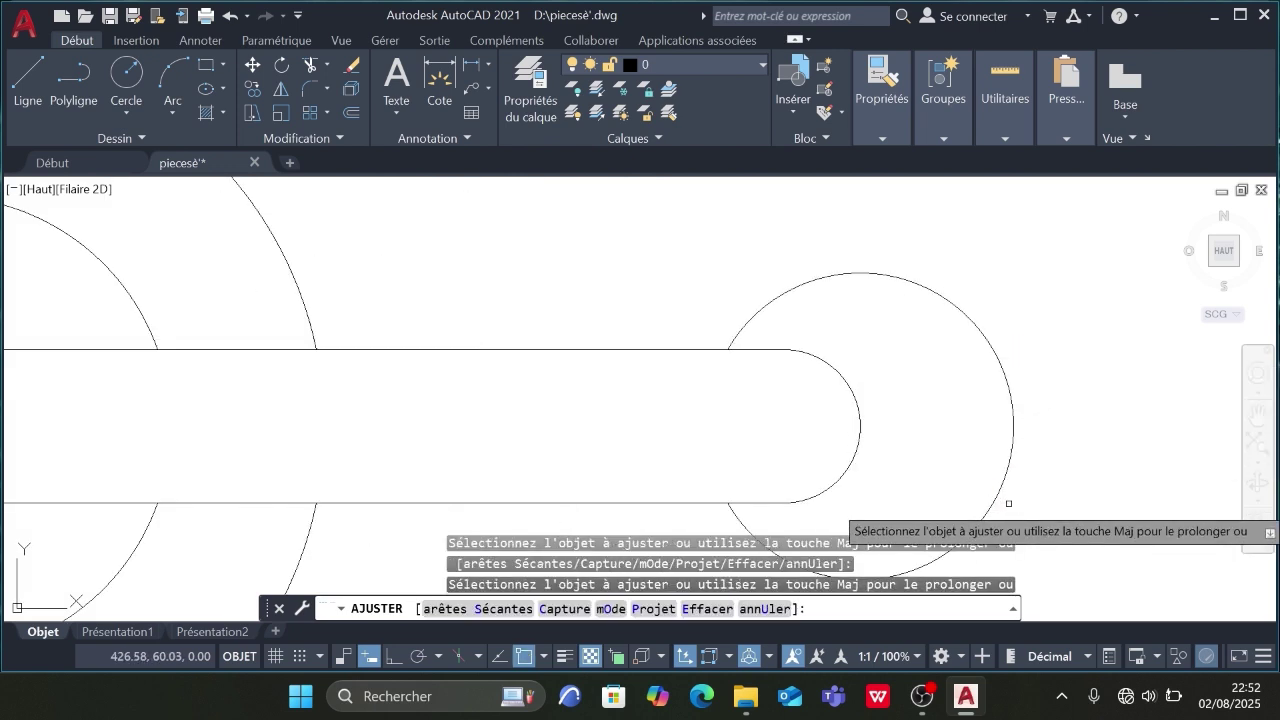
scroll(705, 424, "down", 6)
scroll(248, 400, "up", 4)
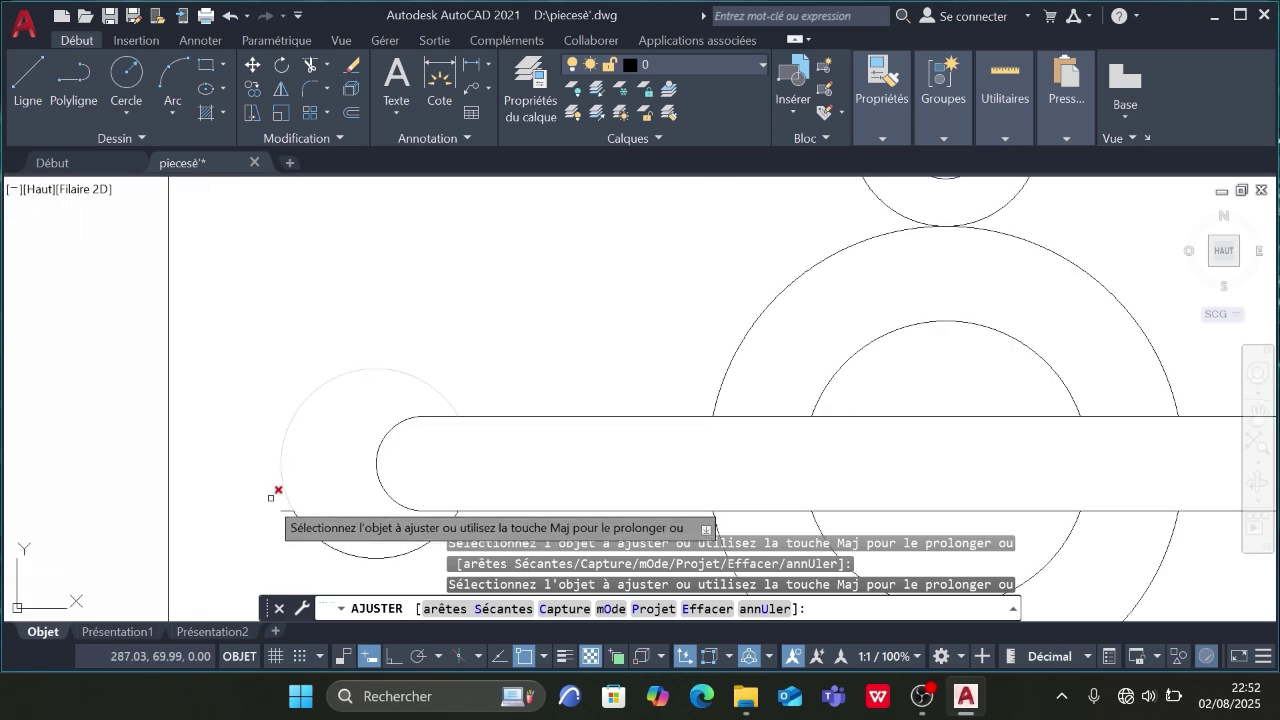
- Compare the trimmed part with the diamond-shaped part on the reference sheet, checking which outer outline lines are still missing
scroll(323, 460, "down", 6)
mouse_move(400, 464)
middle_mouse_down()
mouse_move(388, 514)
mouse_move(476, 414)
mouse_move(471, 376)
middle_mouse_up()
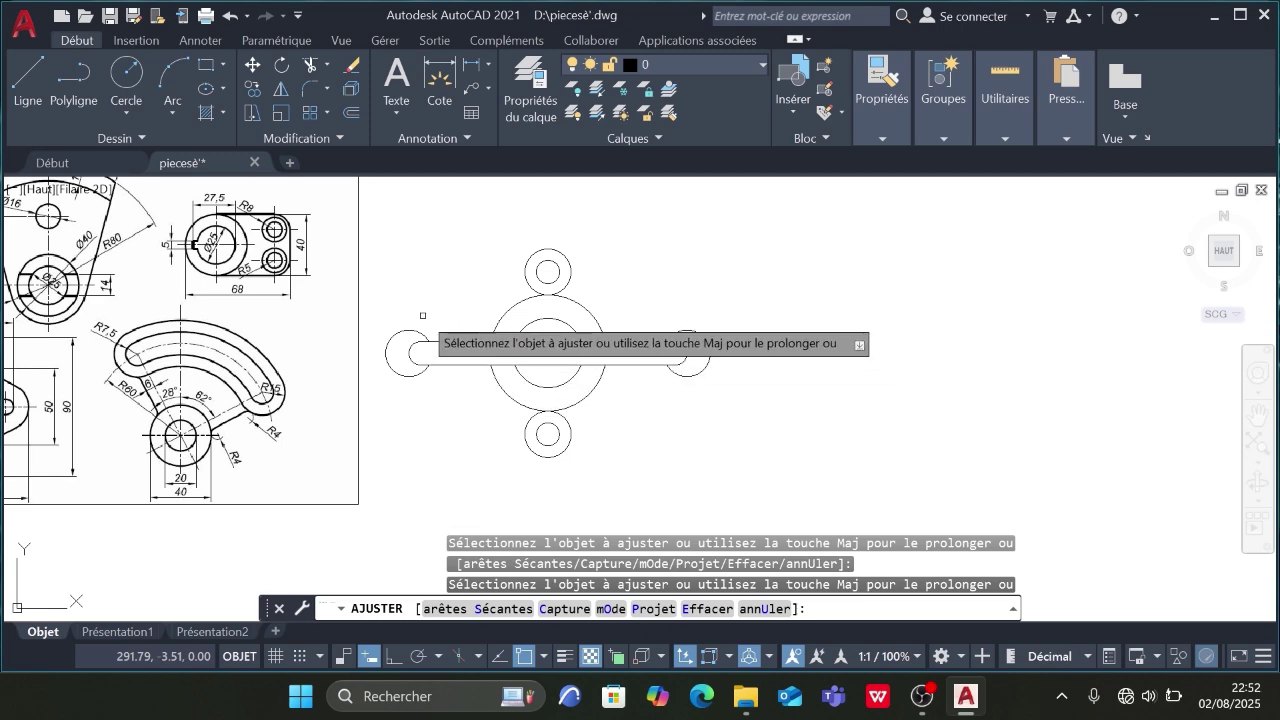
scroll(450, 355, "up", 2)
middle_click_drag(484, 283, 471, 294)
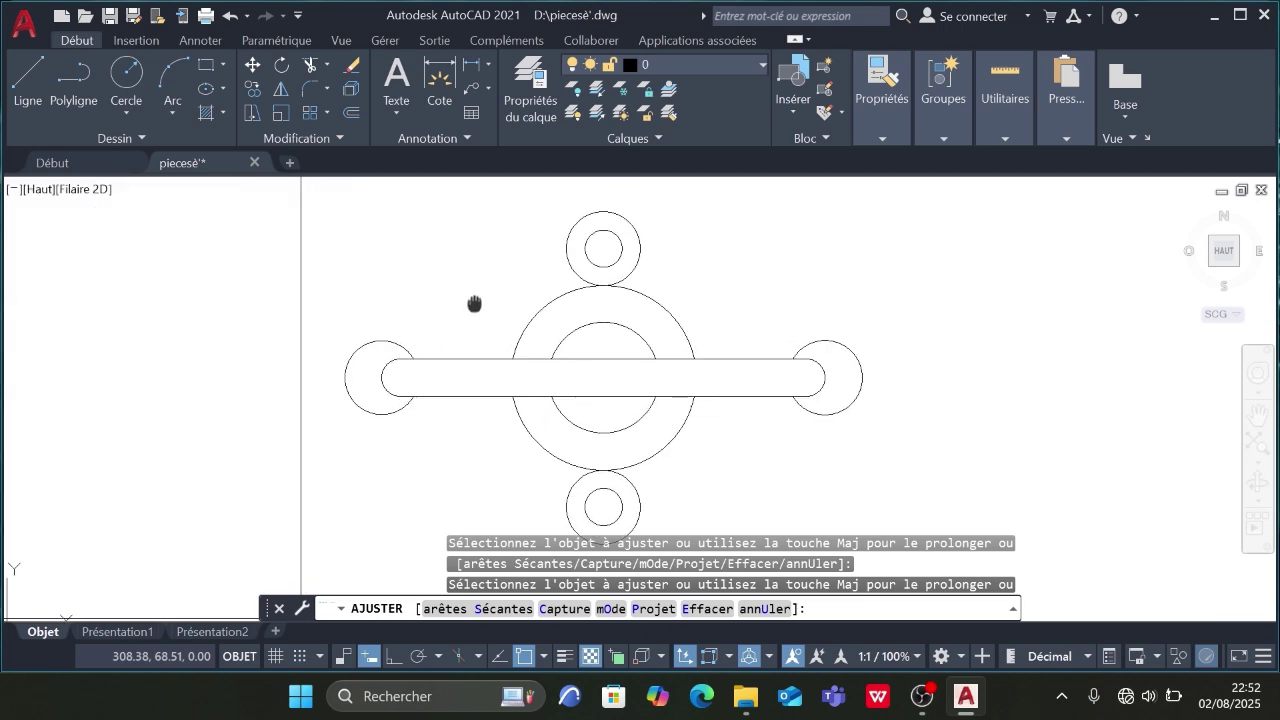
scroll(349, 314, "down", 2)
scroll(262, 349, "down", 2)
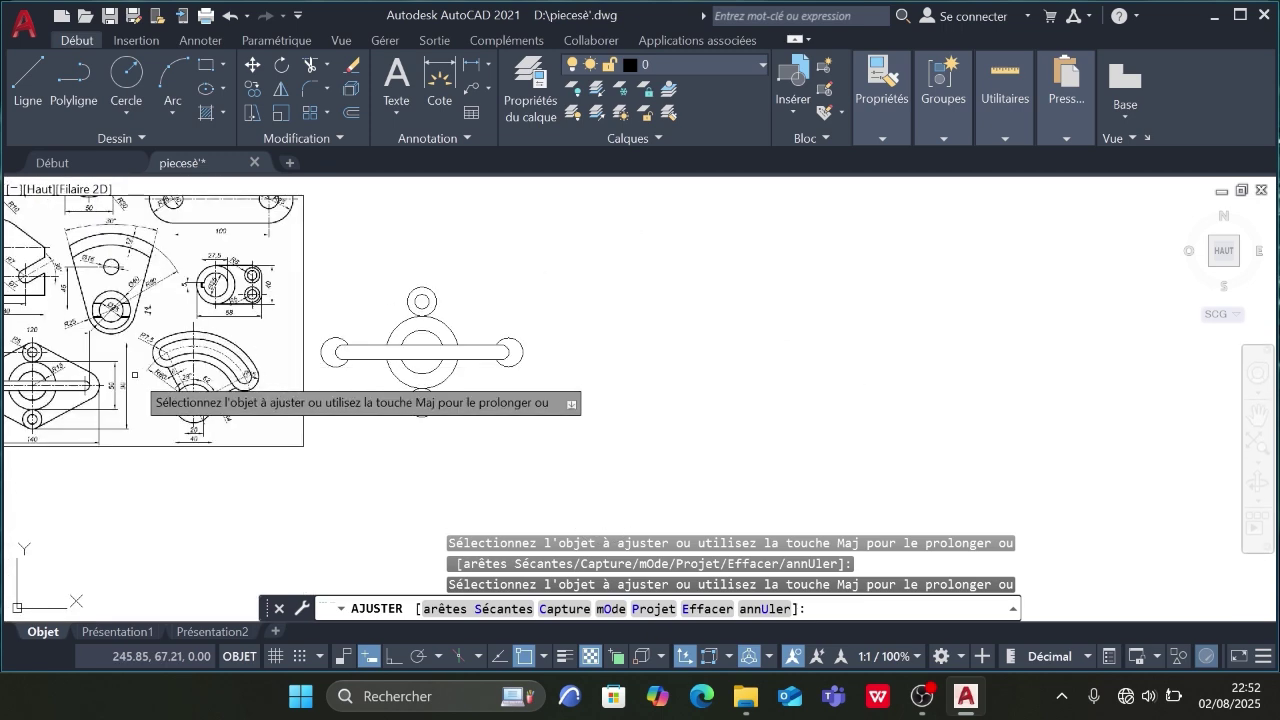
middle_click_drag(152, 377, 353, 380)
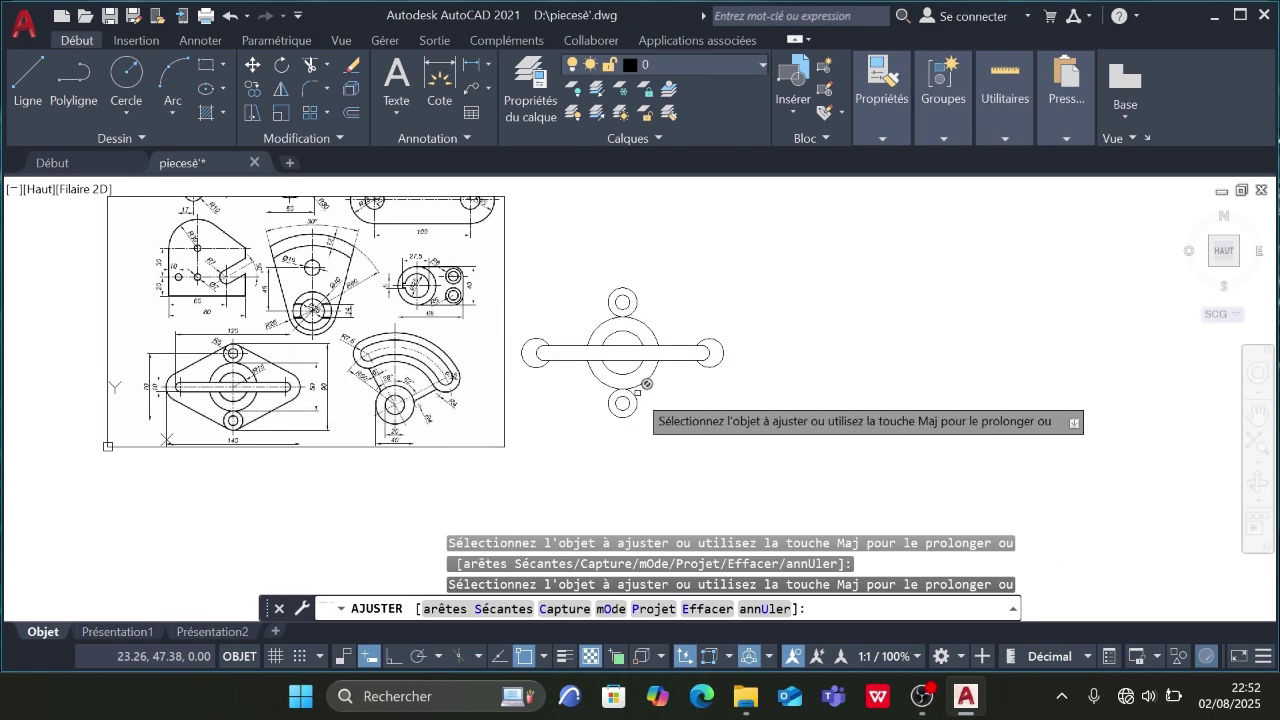
scroll(625, 396, "up", 2)
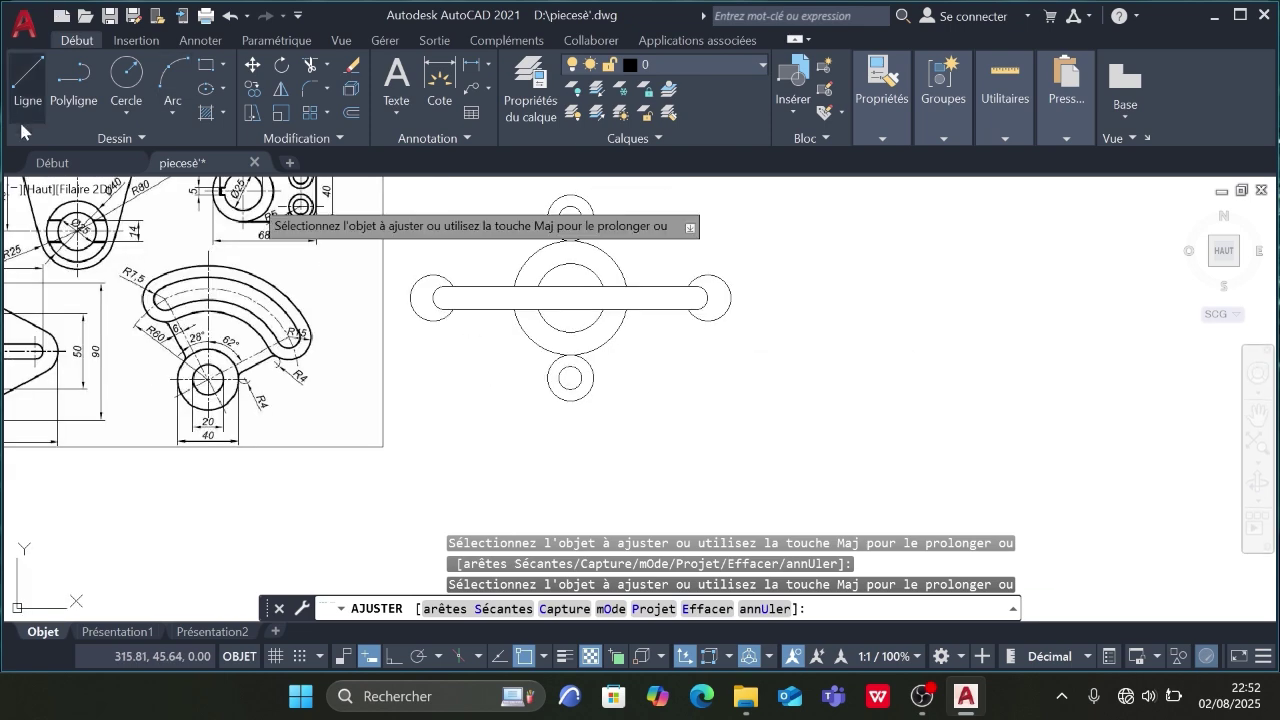
- Draw an outer line tangent to the upper small ring's outer circle and the upper side of the right end circle
left_click(27, 85)
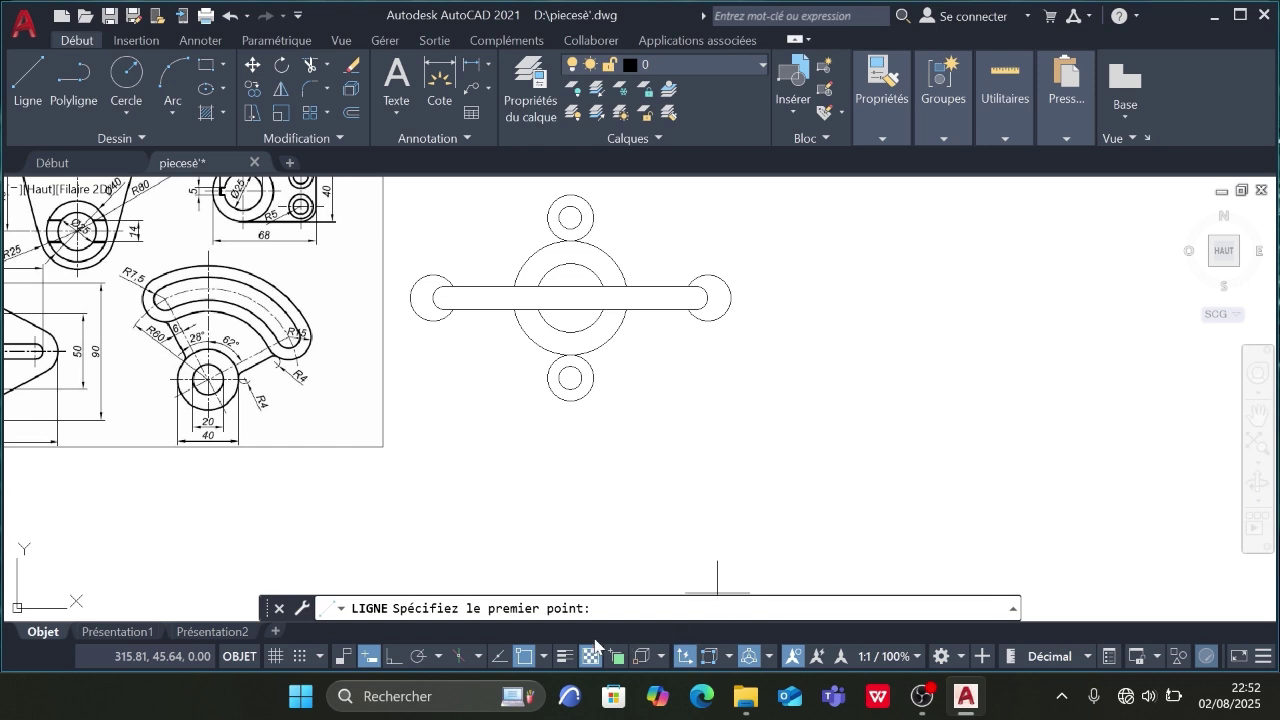
left_click(545, 657)
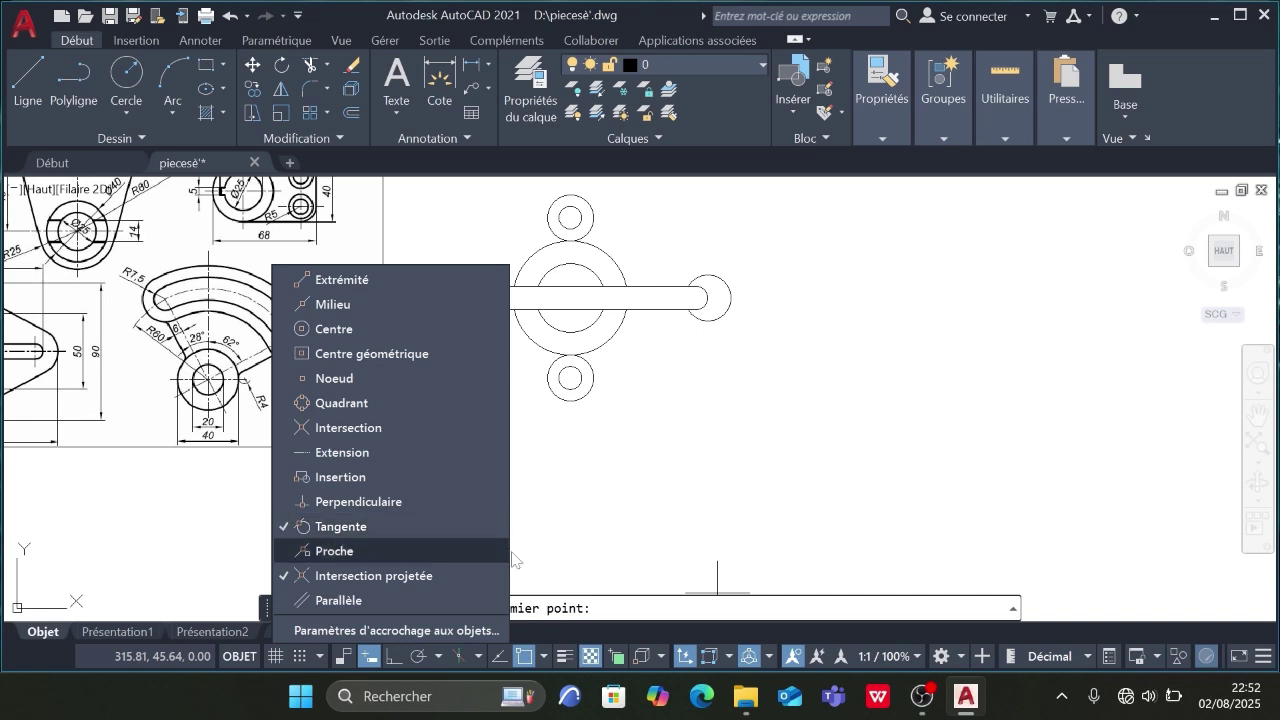
left_click(334, 550)
left_click(588, 201)
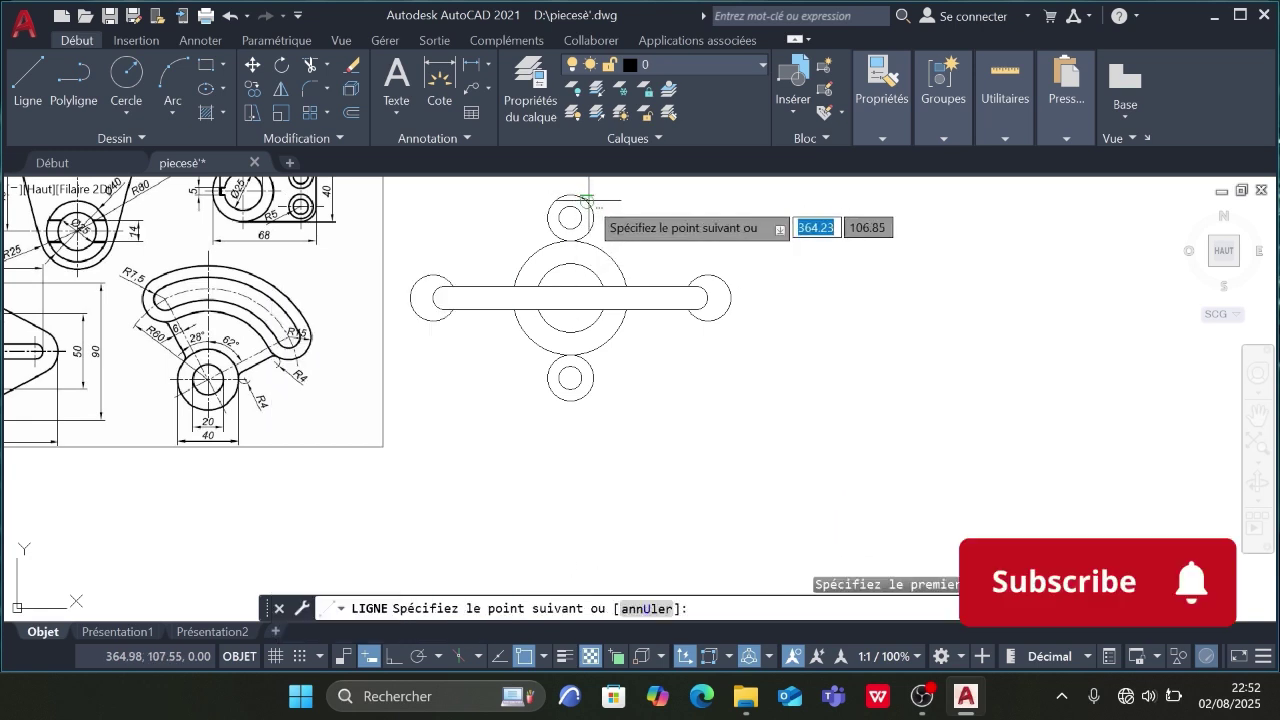
left_click(718, 272)
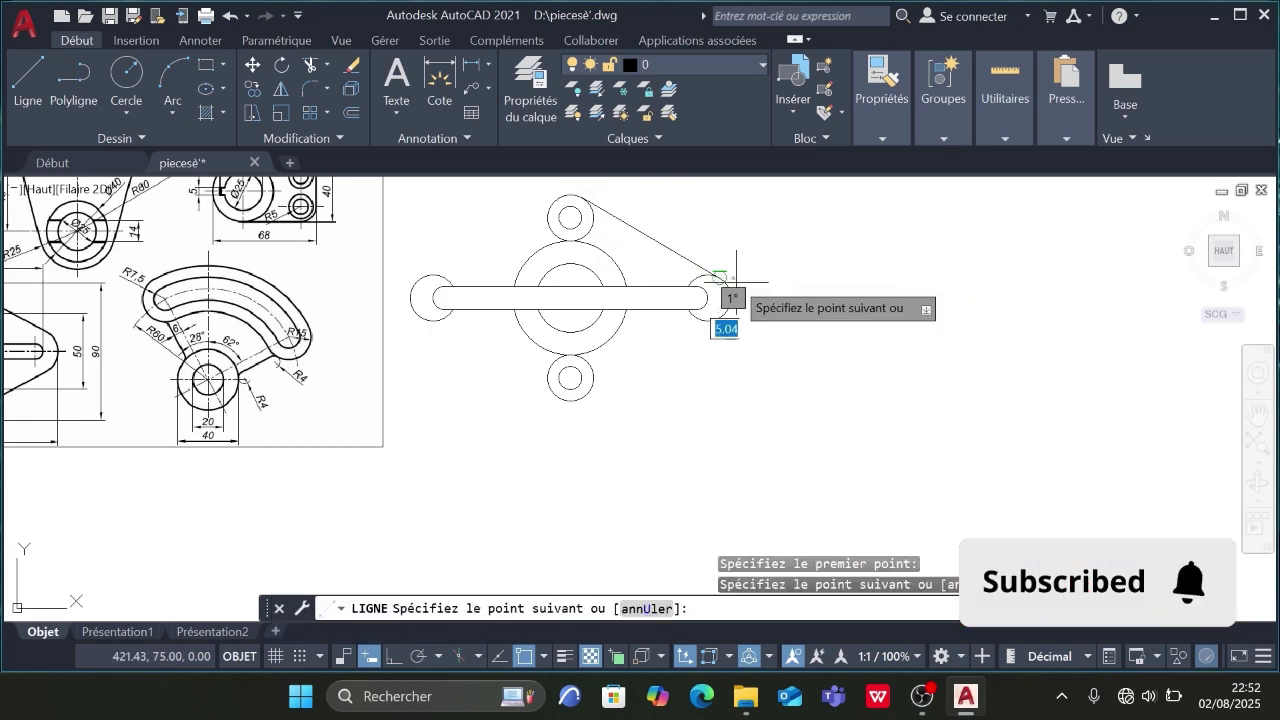
key("Escape")
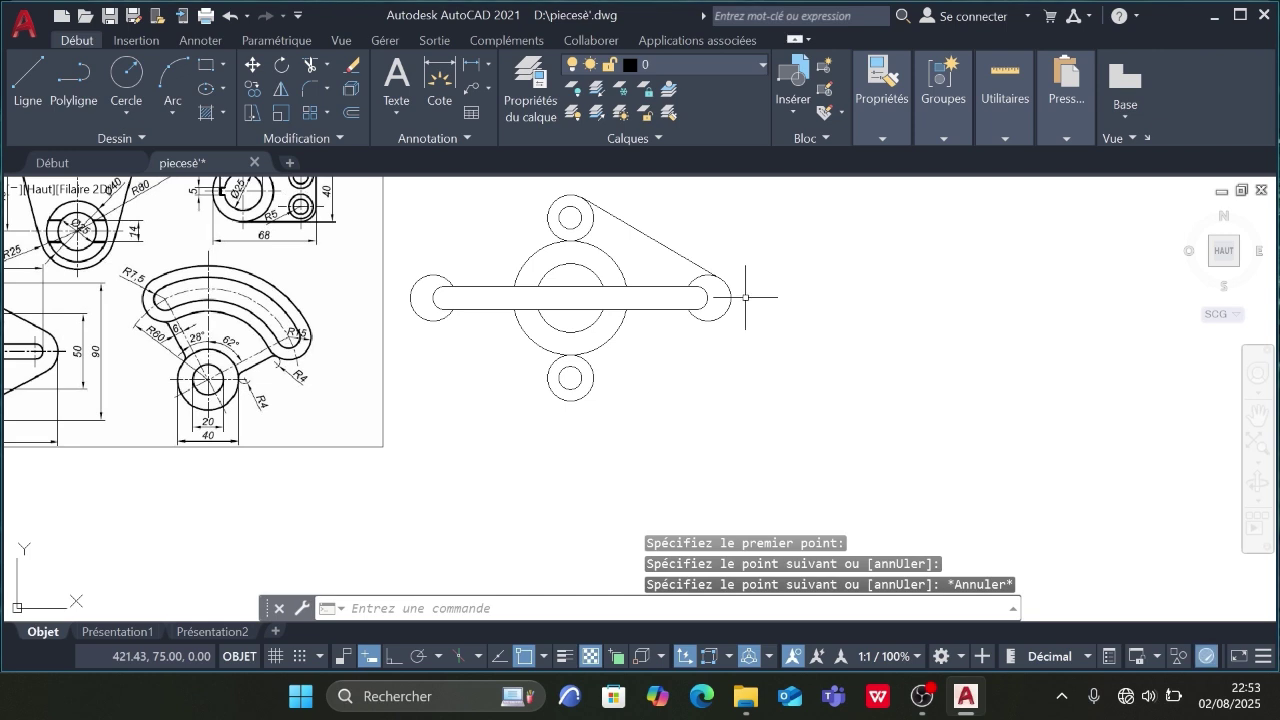
- Draw an outer line tangent to the underside of the right end circle and the lower small ring's outer circle
left_click(24, 72)
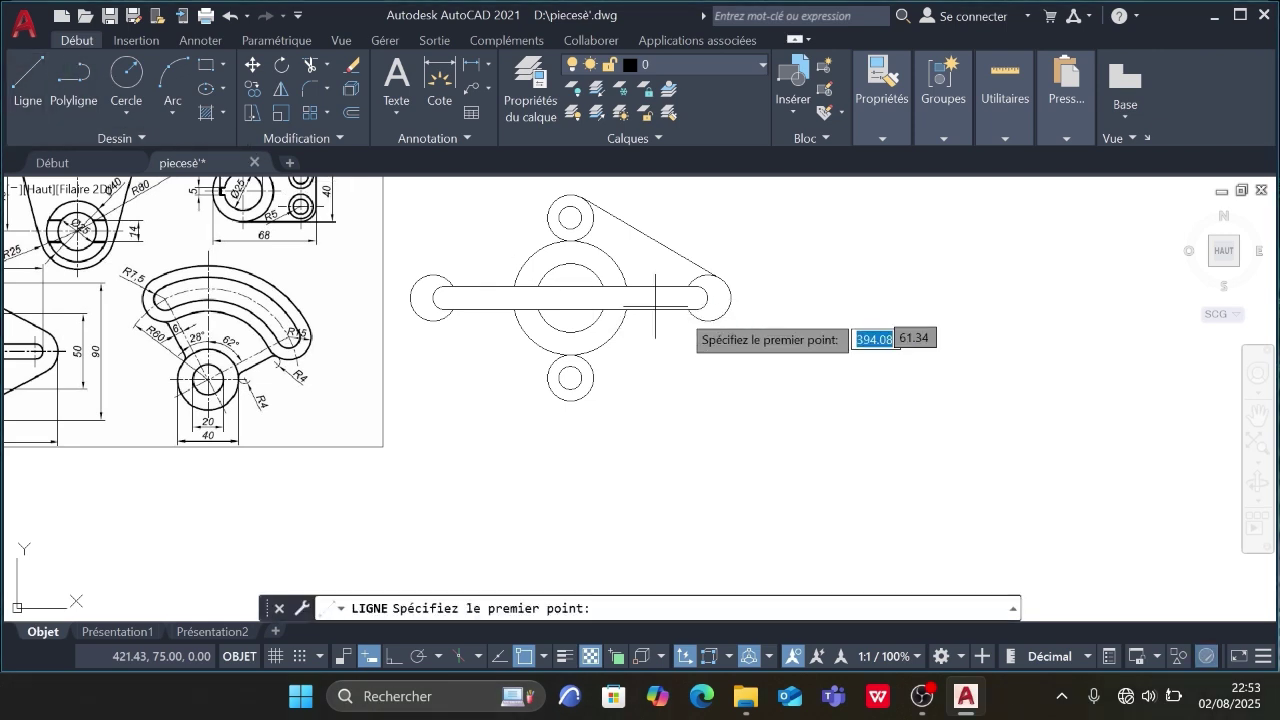
left_click(724, 314)
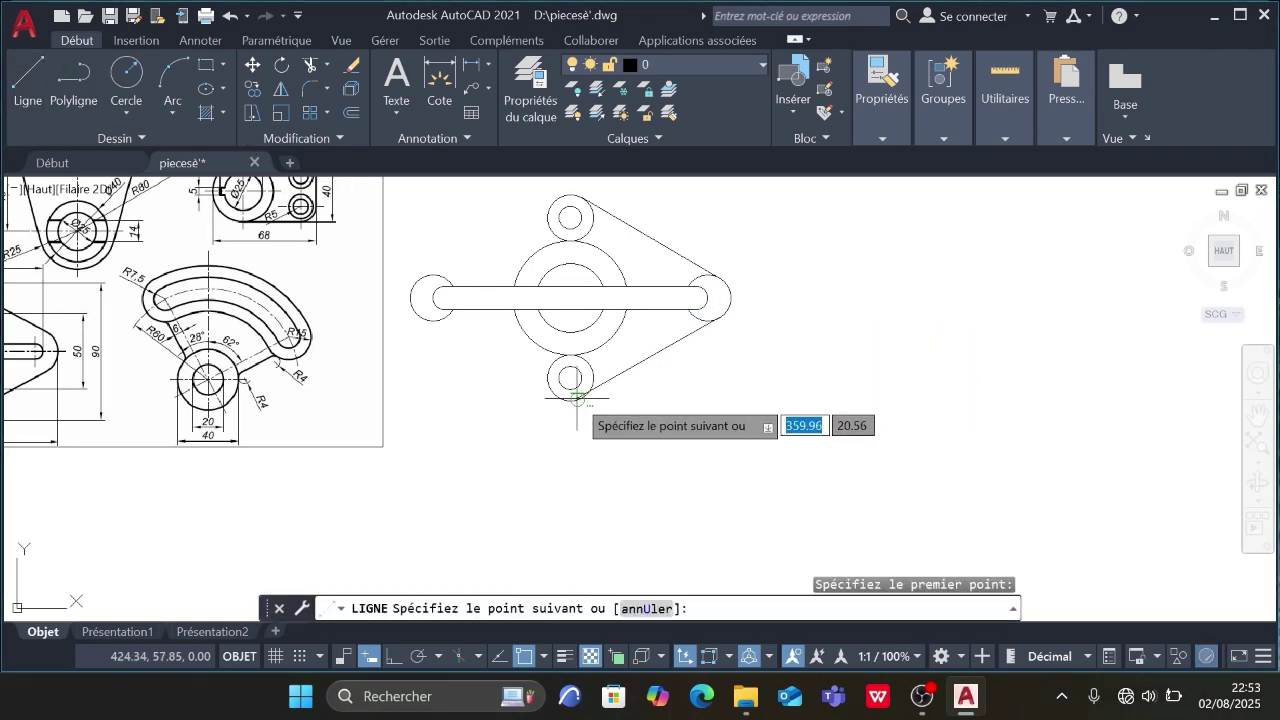
left_click(576, 398)
key("Escape")
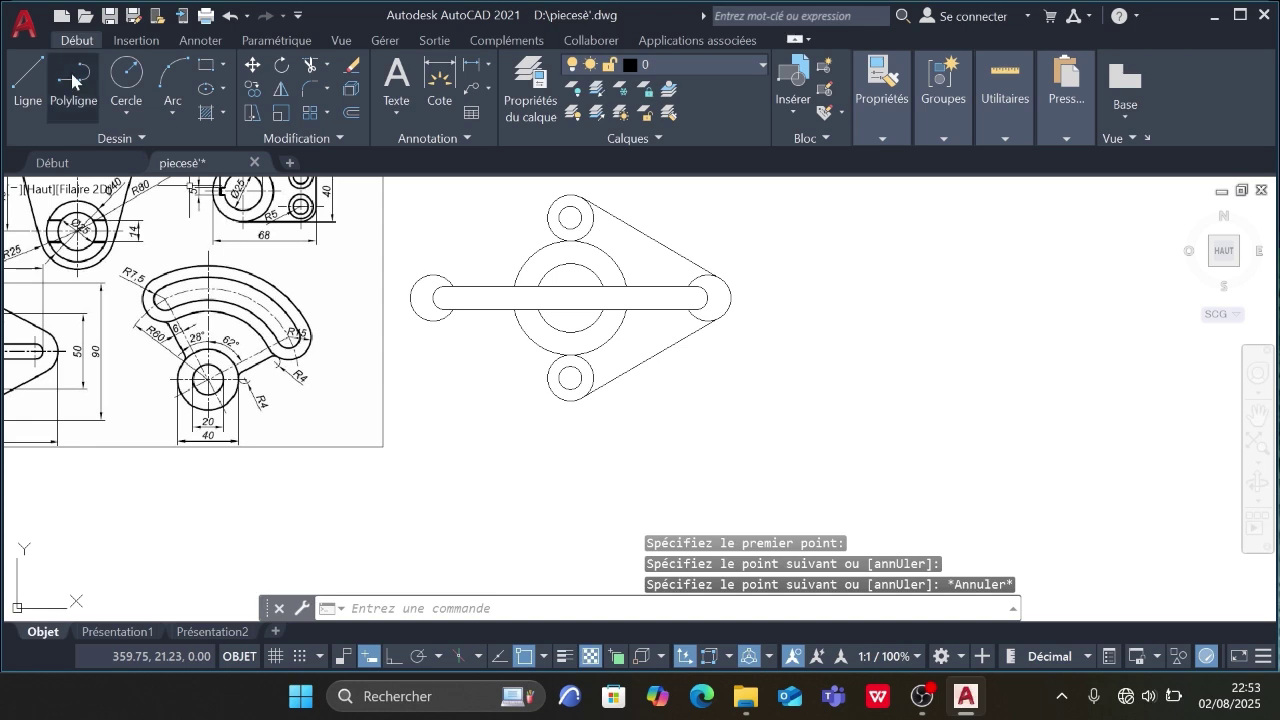
- Draw an outer line tangent to the underside of the left end circle and the lower small ring's outer circle
left_click(145, 96)
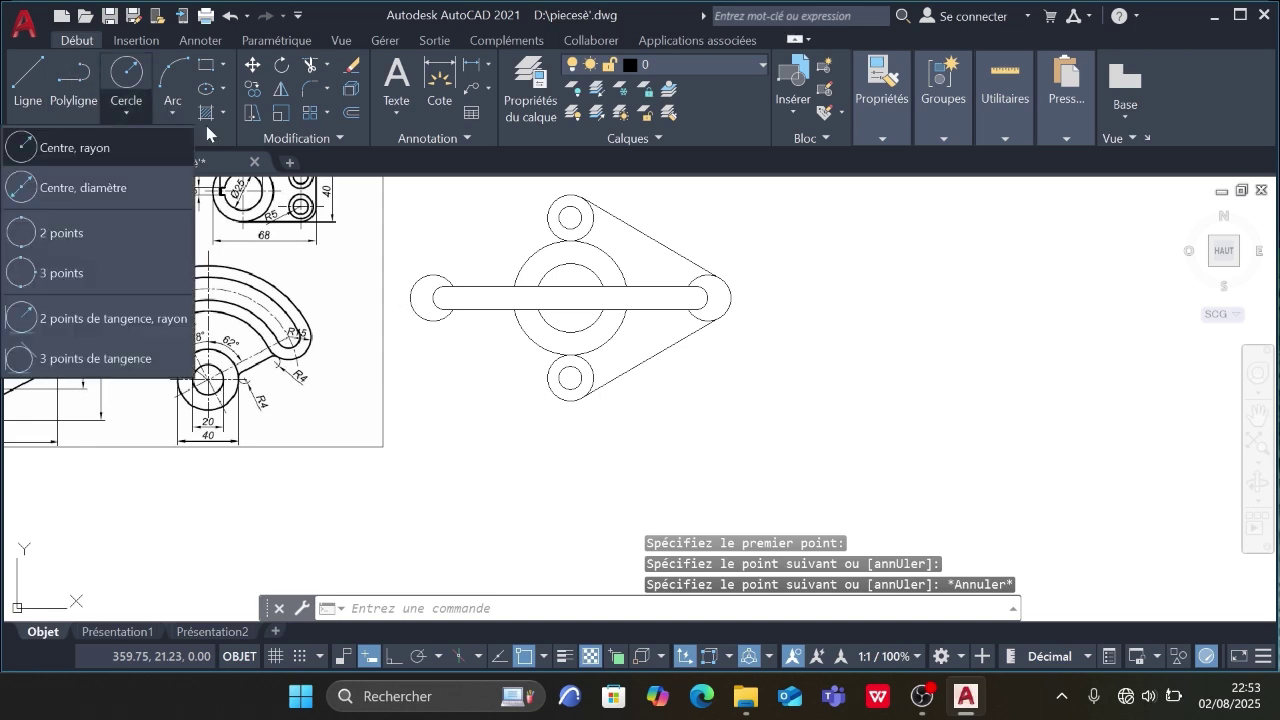
left_click(63, 79)
left_click(41, 66)
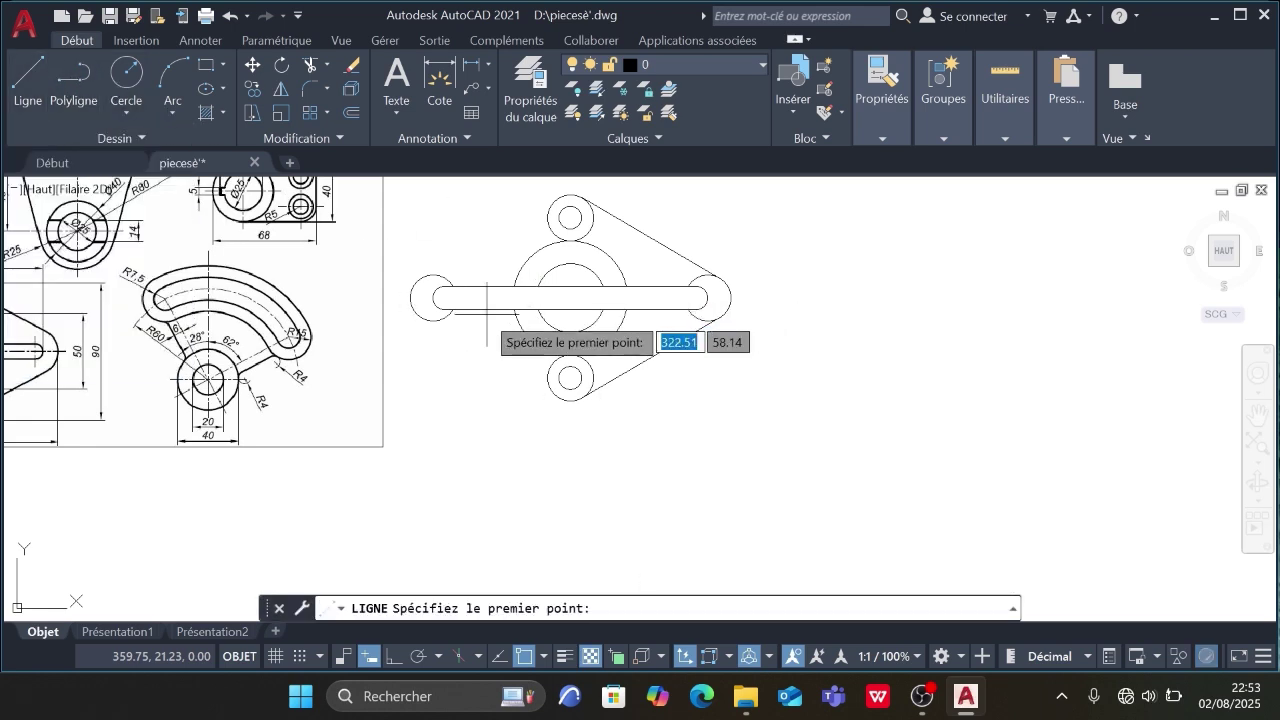
left_click(422, 318)
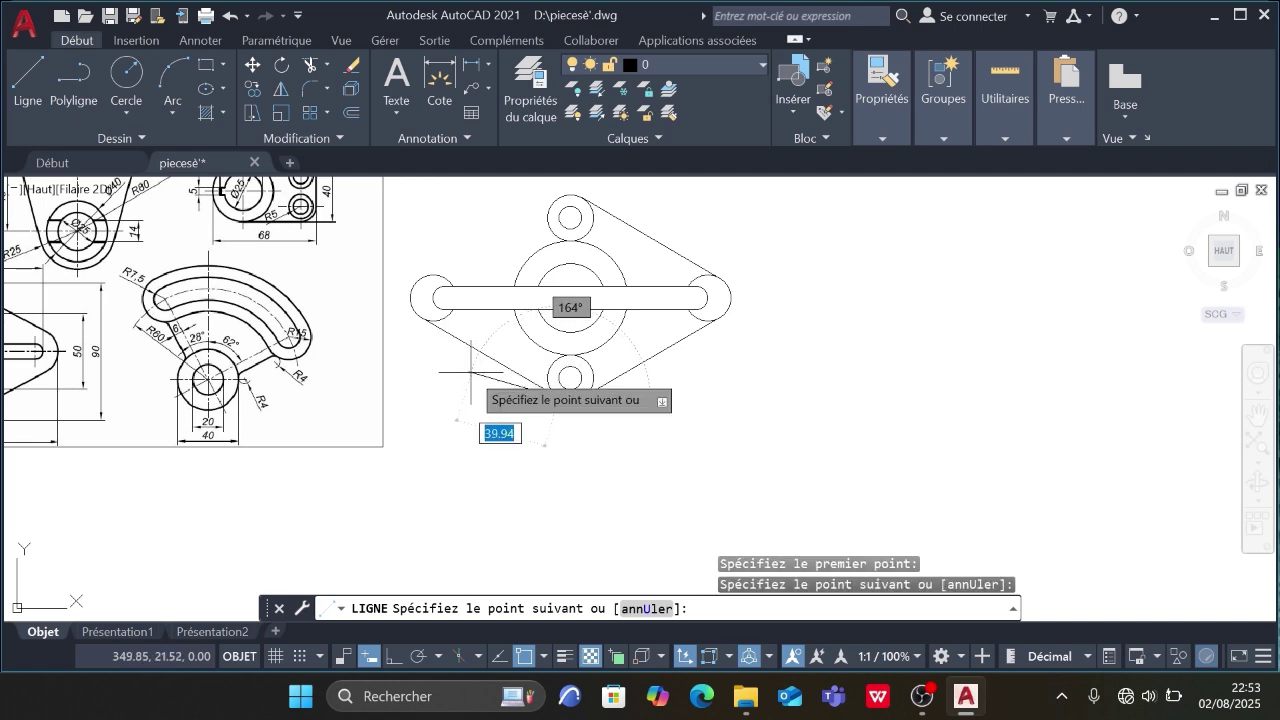
key("Escape")
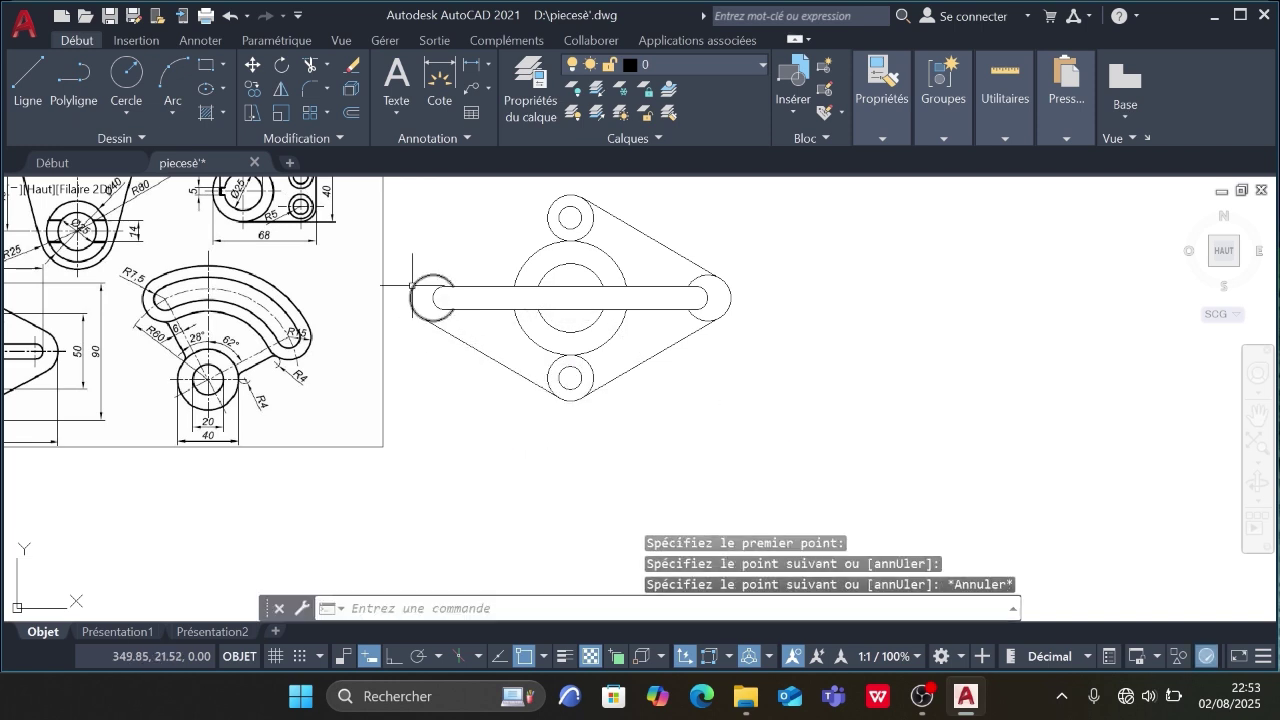
- Close the diamond outline with a line tangent to the upper side of the left end circle and the upper small ring
left_click(45, 90)
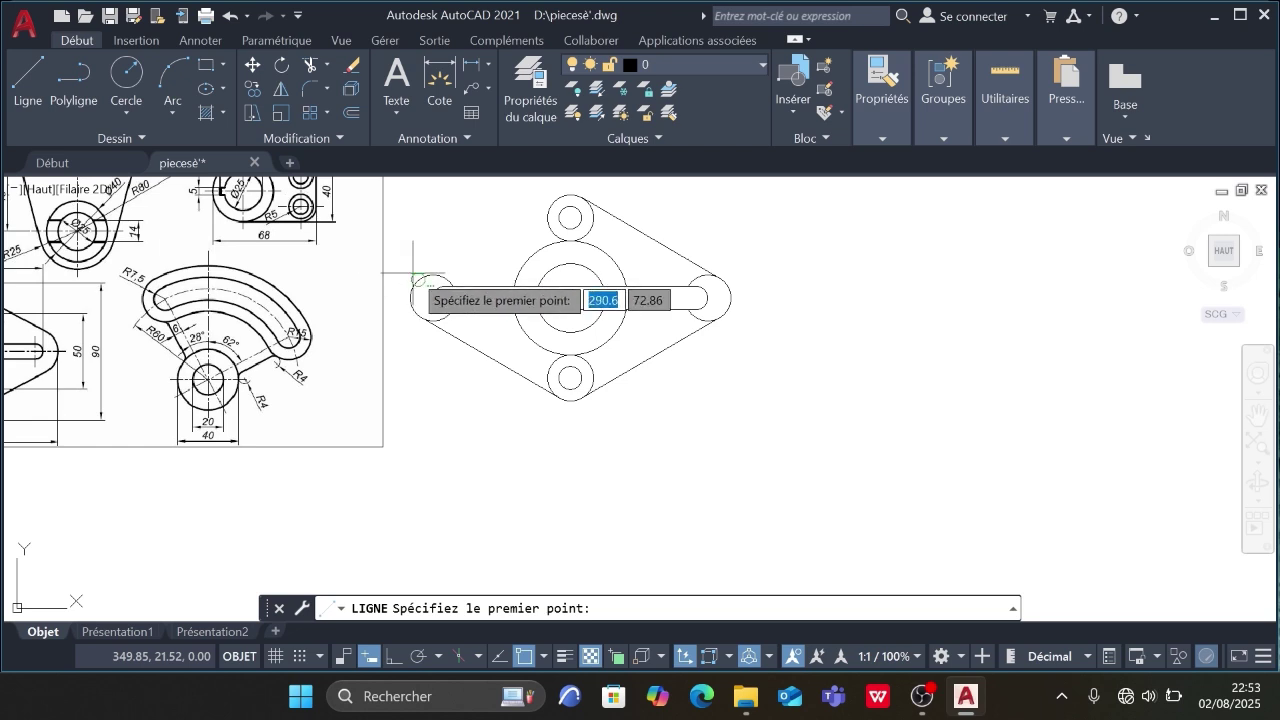
left_click(421, 277)
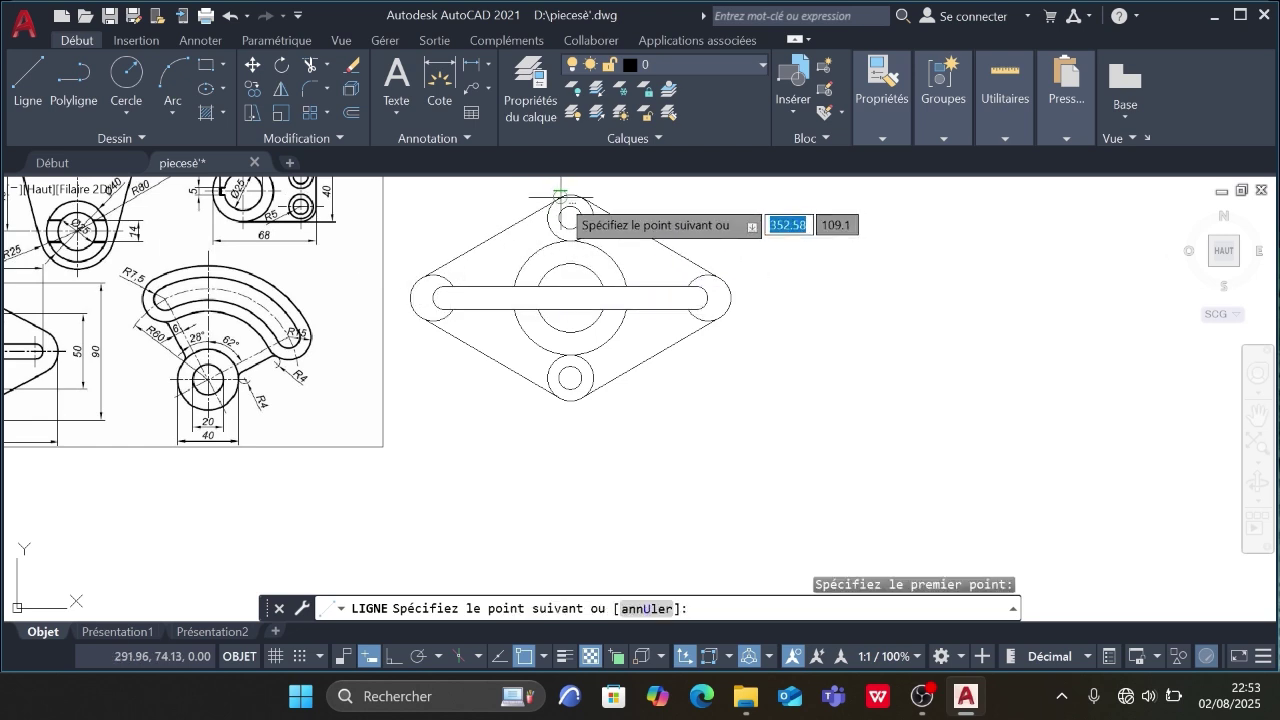
right_click(667, 207)
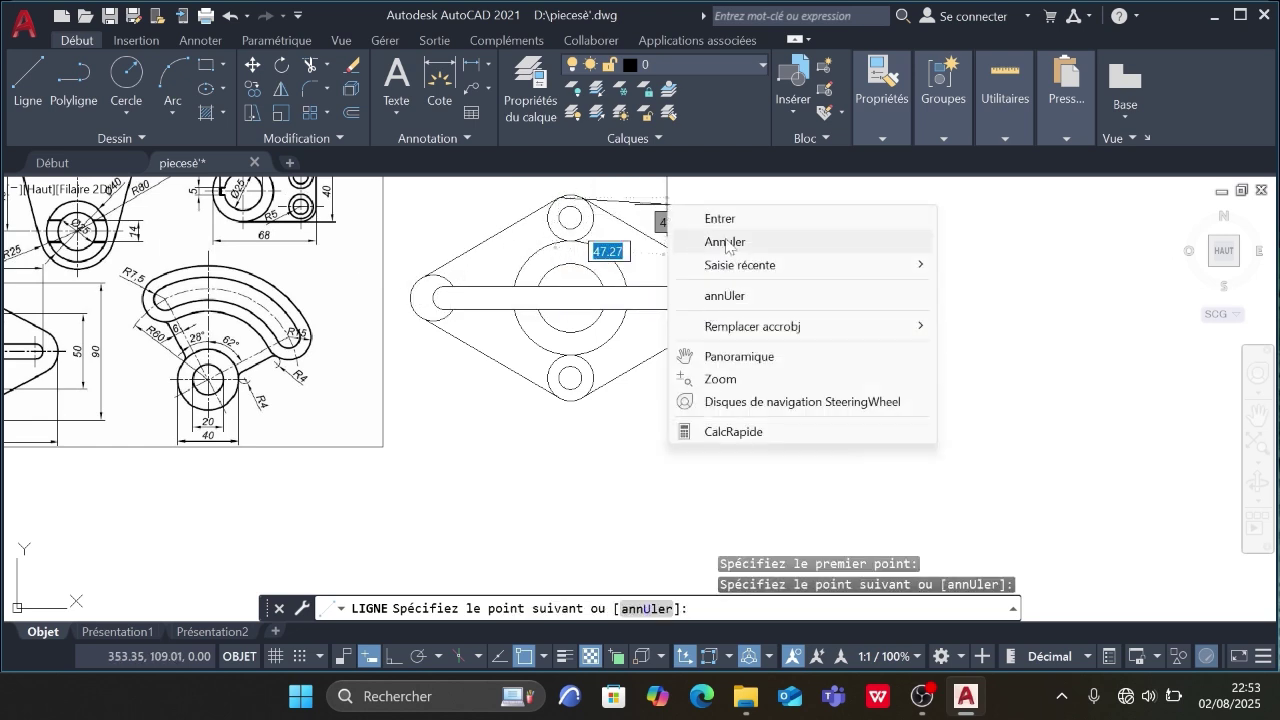
left_click(726, 244)
- Trim the inner arcs of the left and right end circles, leaving only the rounded outer corners of the diamond outline
scroll(660, 277, "down", 4)
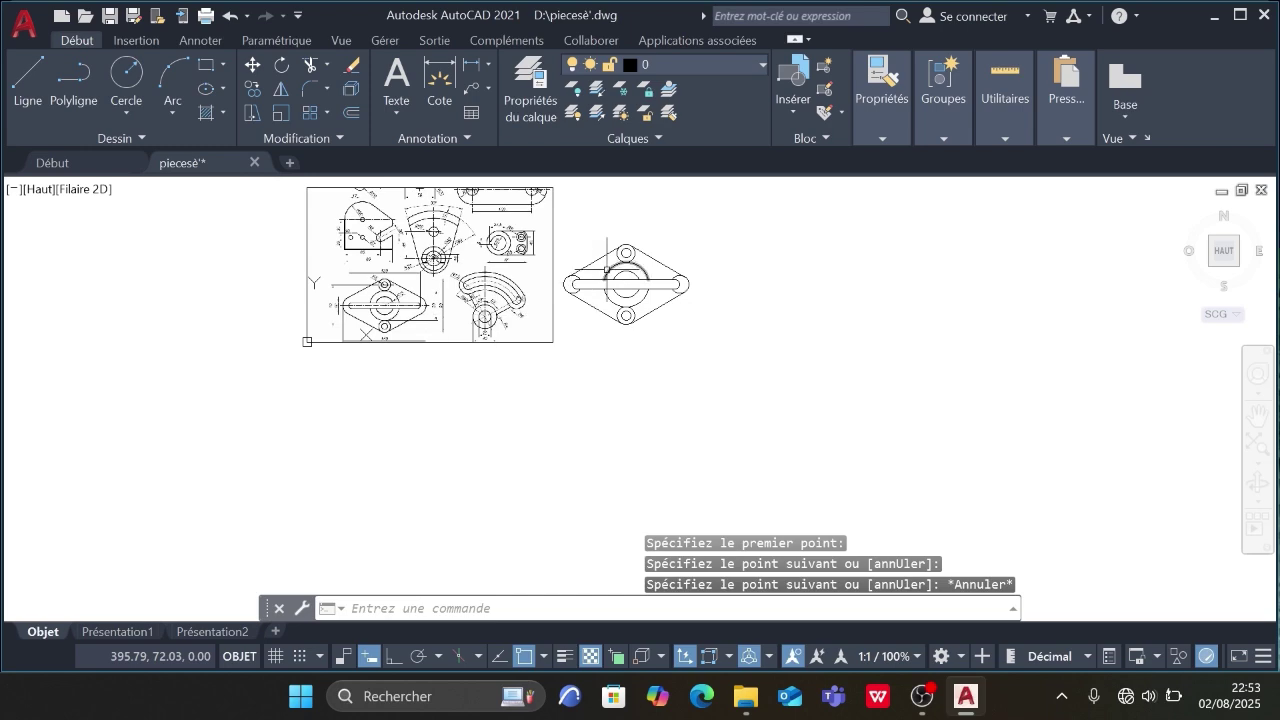
scroll(607, 270, "up", 5)
scroll(524, 296, "down", 2)
right_click(522, 292)
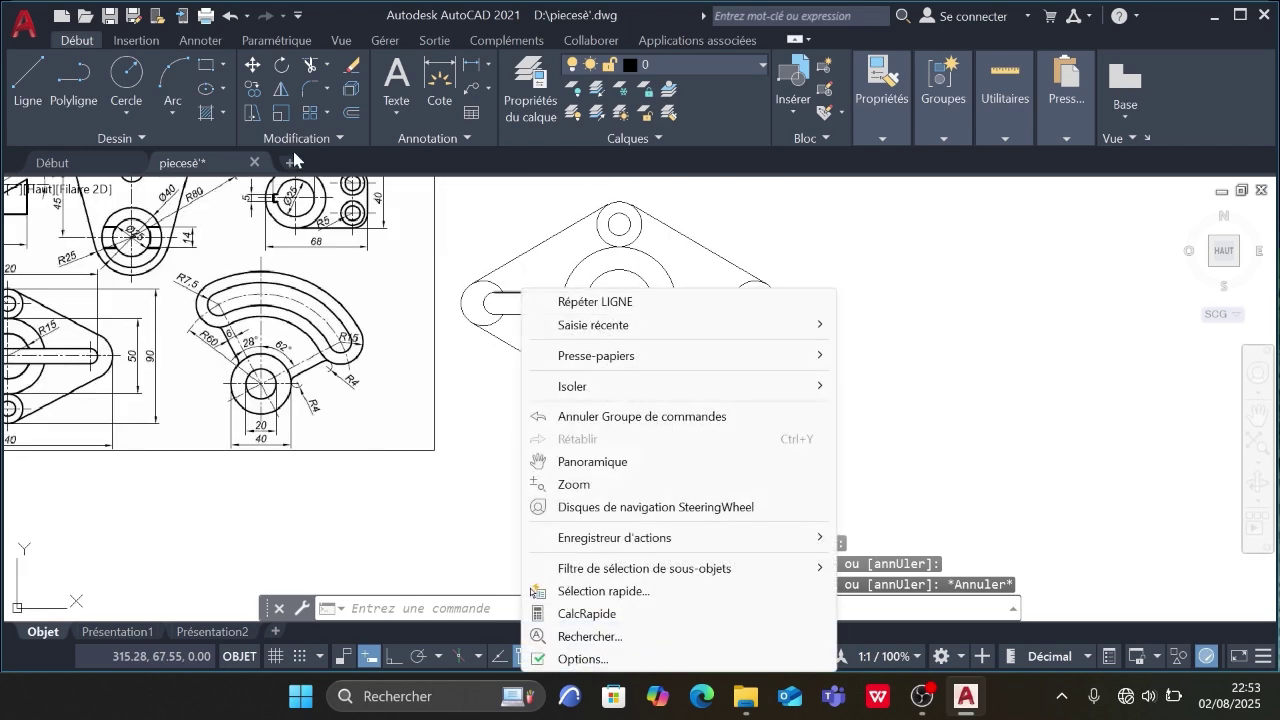
left_click(308, 65)
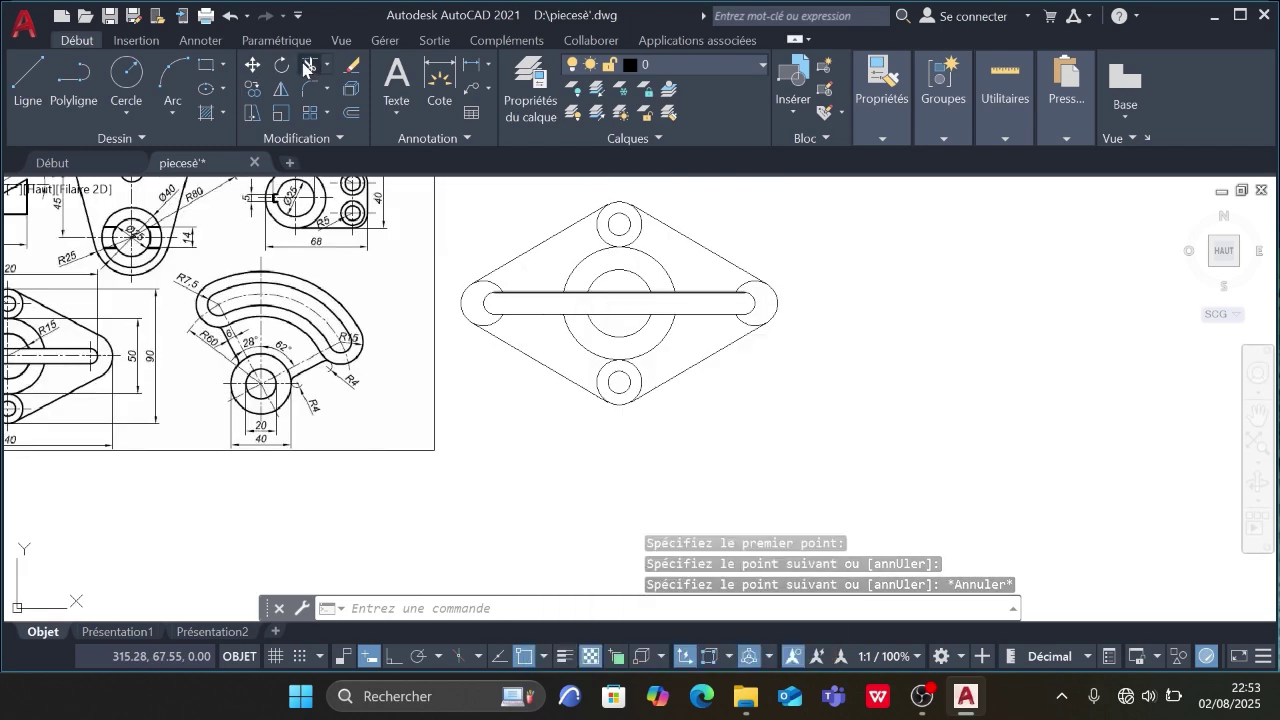
left_click(497, 285)
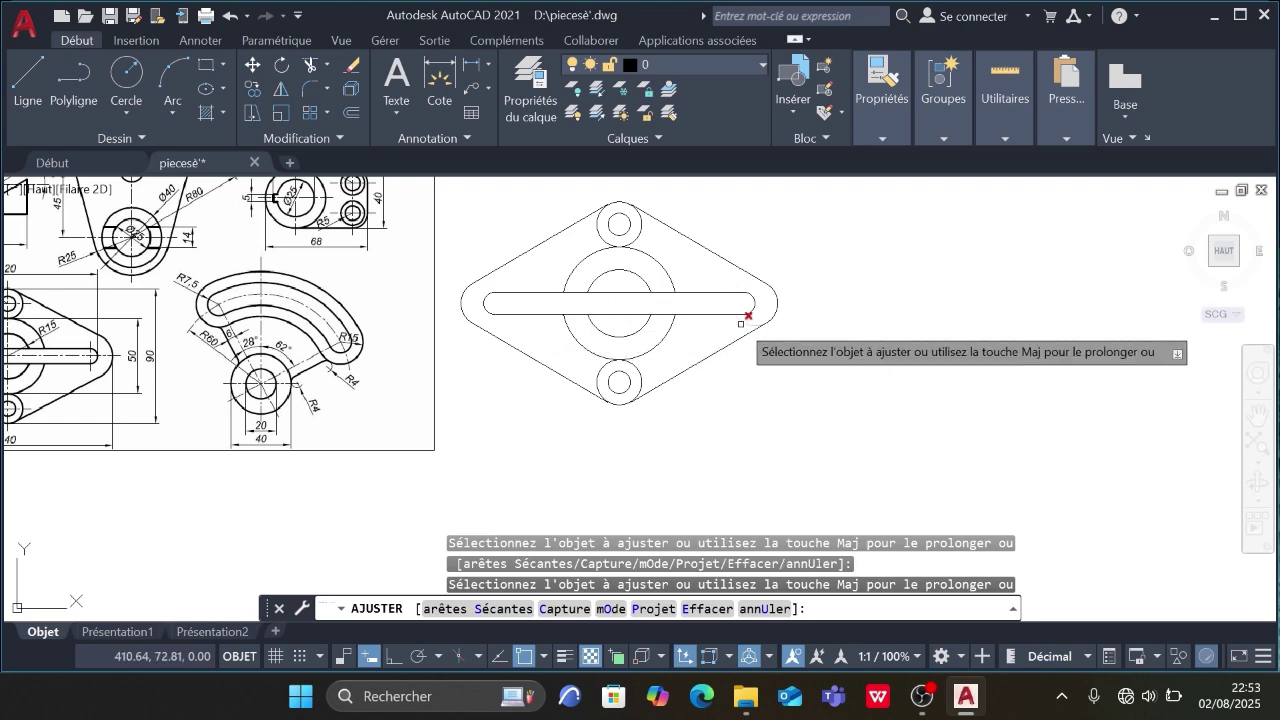
- Check the completed diamond part against the reference sheet and inspect the sheet's other parts, including the notched plate
scroll(741, 324, "down", 3)
scroll(680, 376, "up", 3)
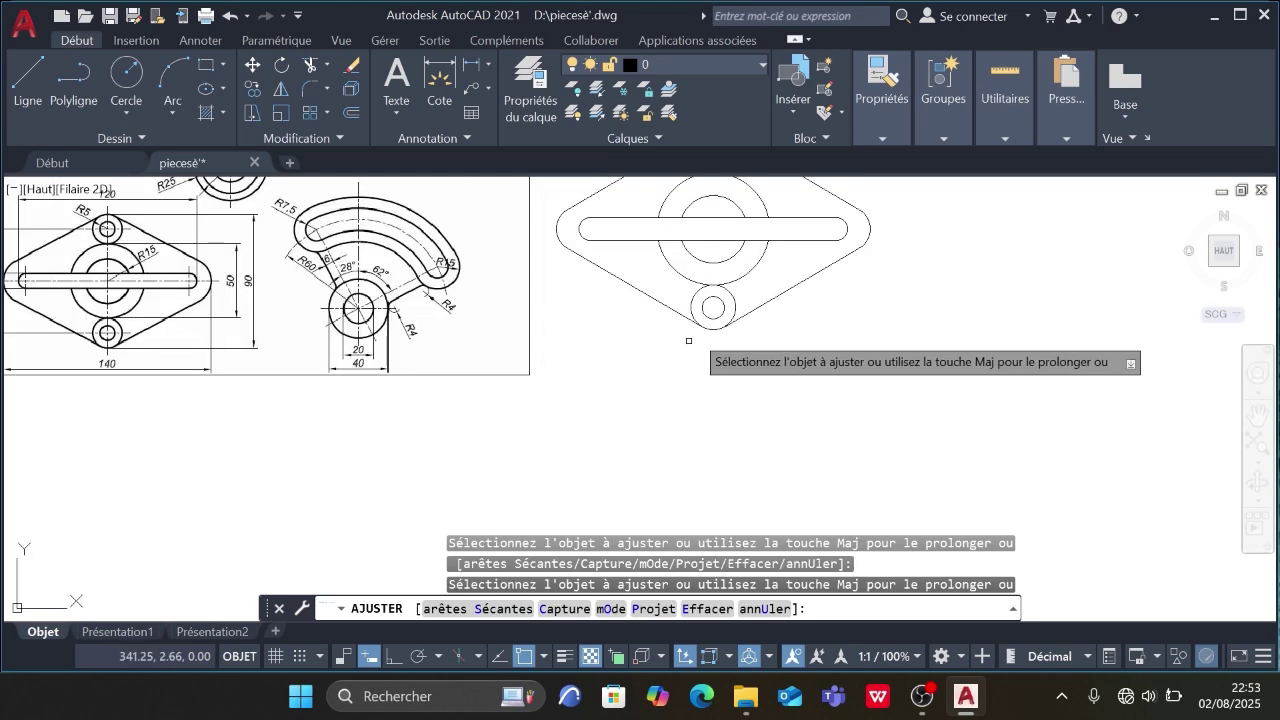
scroll(707, 302, "down", 3)
middle_click_drag(661, 341, 670, 392)
scroll(757, 391, "up", 4)
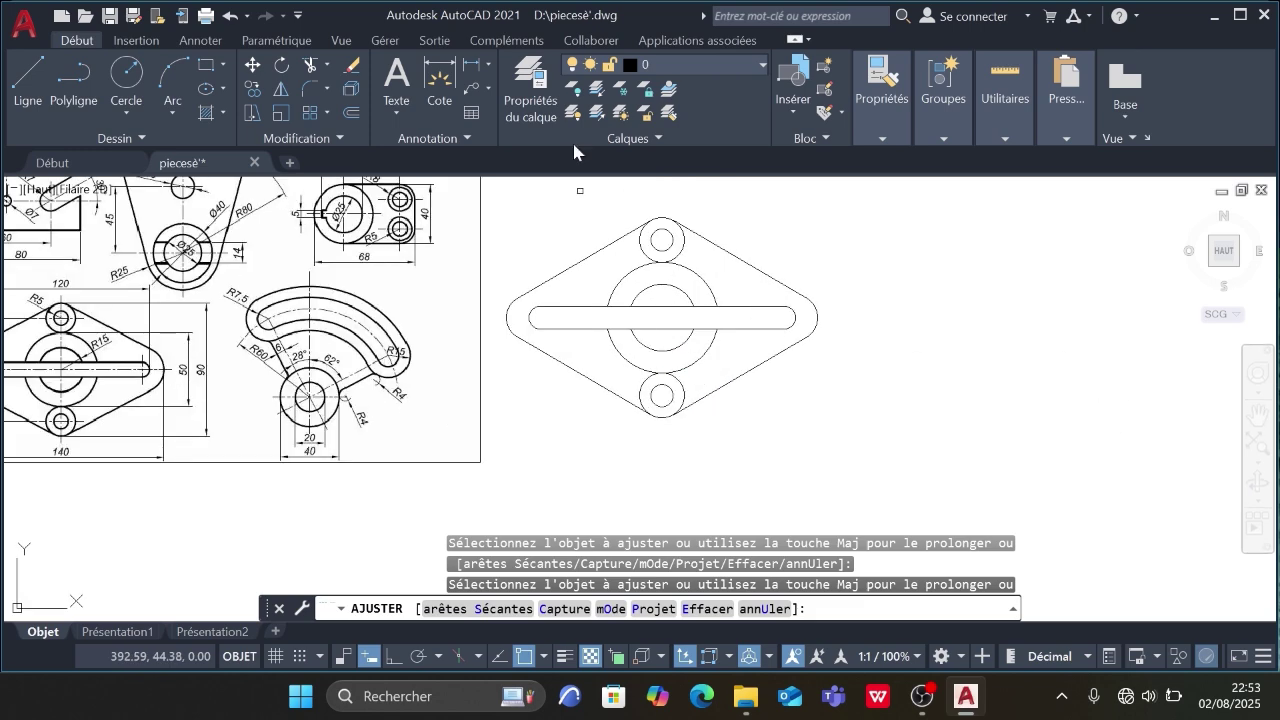
scroll(583, 322, "down", 2)
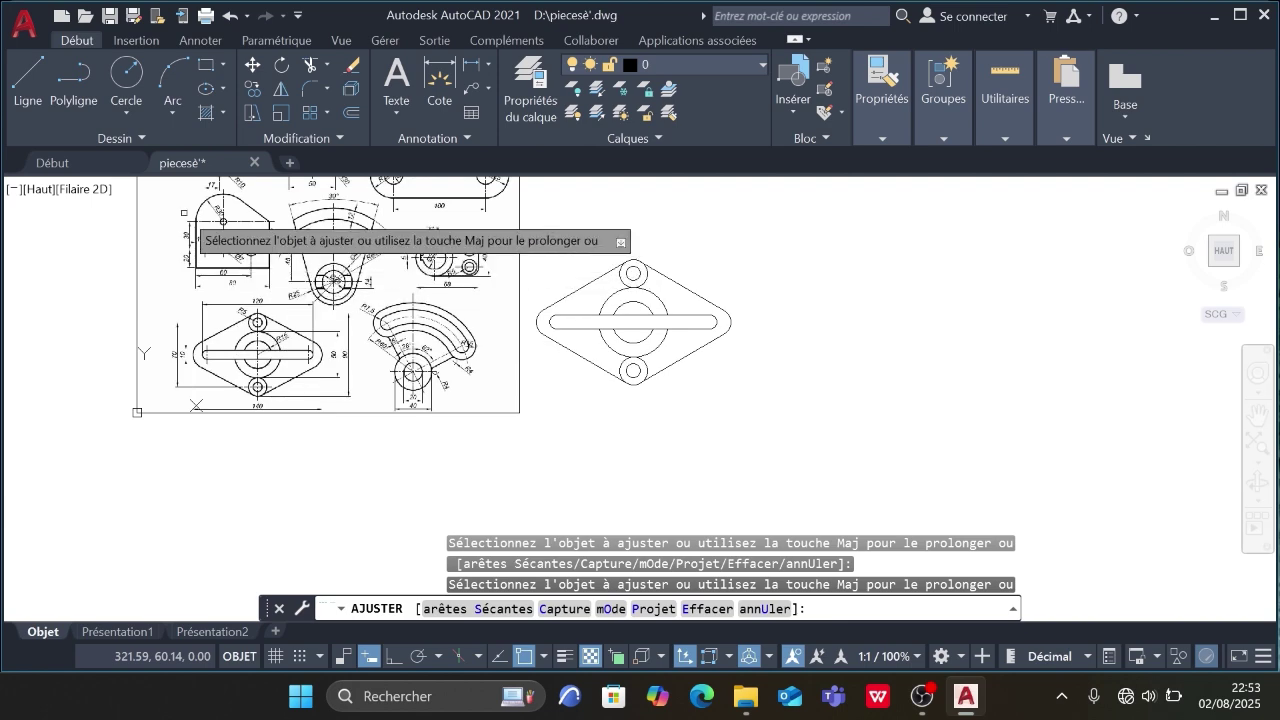
scroll(190, 212, "up", 8)
scroll(262, 232, "down", 6)
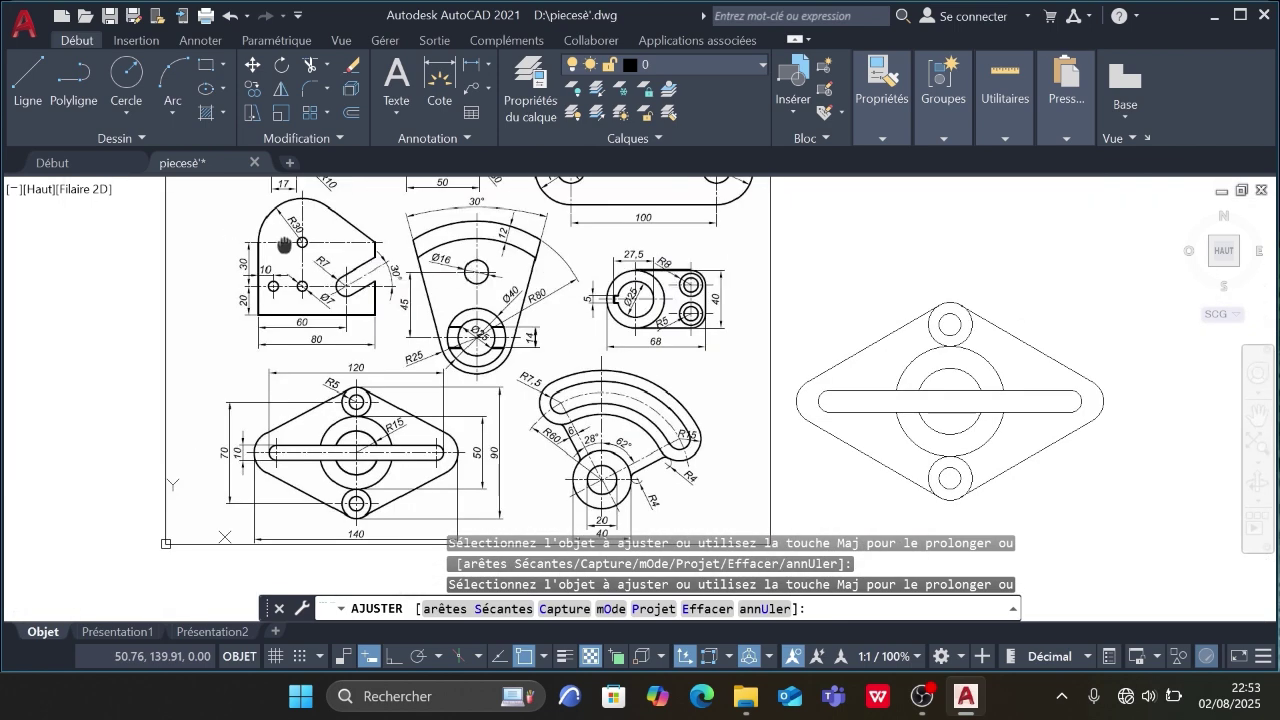
middle_click_drag(283, 246, 298, 335)
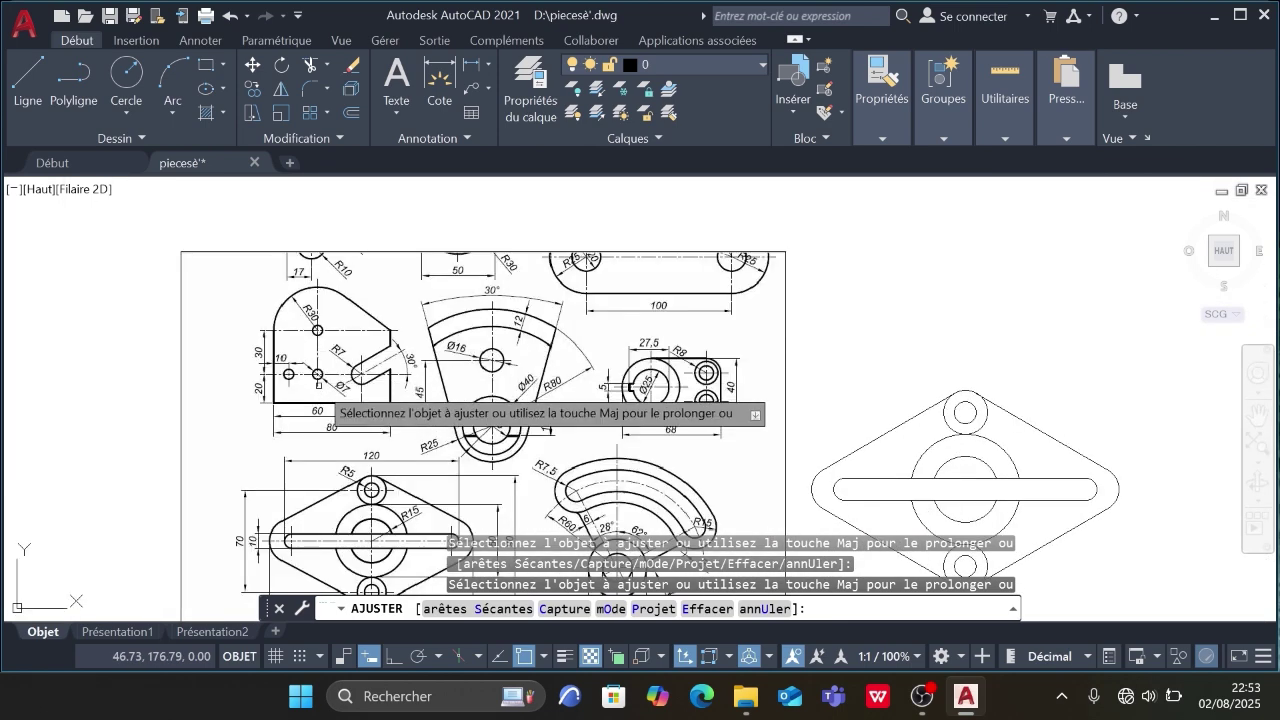
scroll(319, 387, "up", 3)
scroll(338, 391, "down", 3)
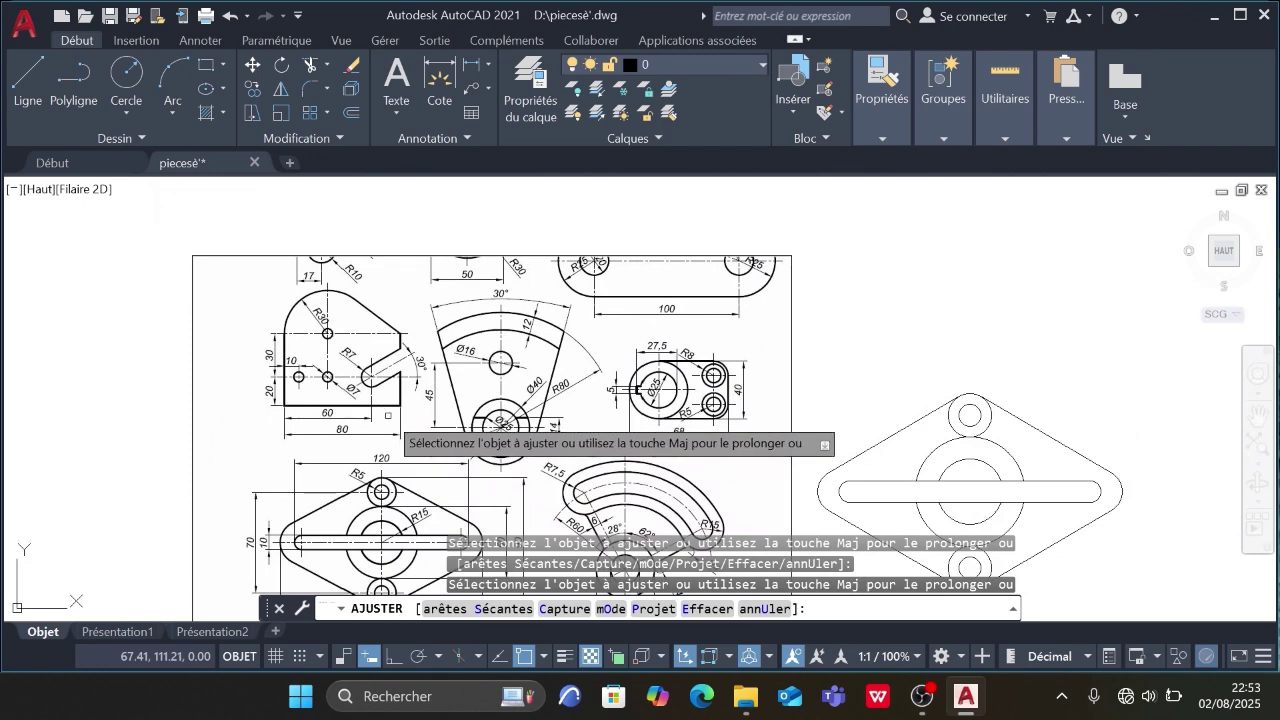
scroll(384, 412, "down", 4)
middle_click_drag(476, 453, 430, 385)
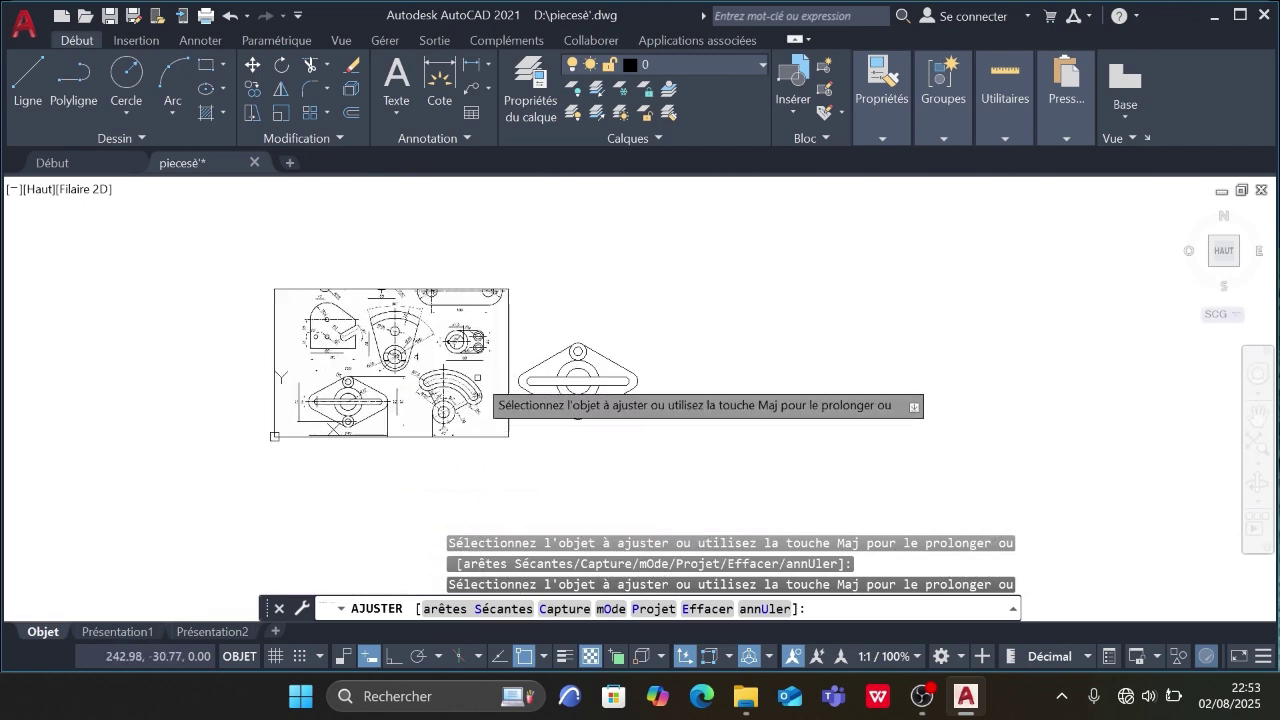
key("Escape")
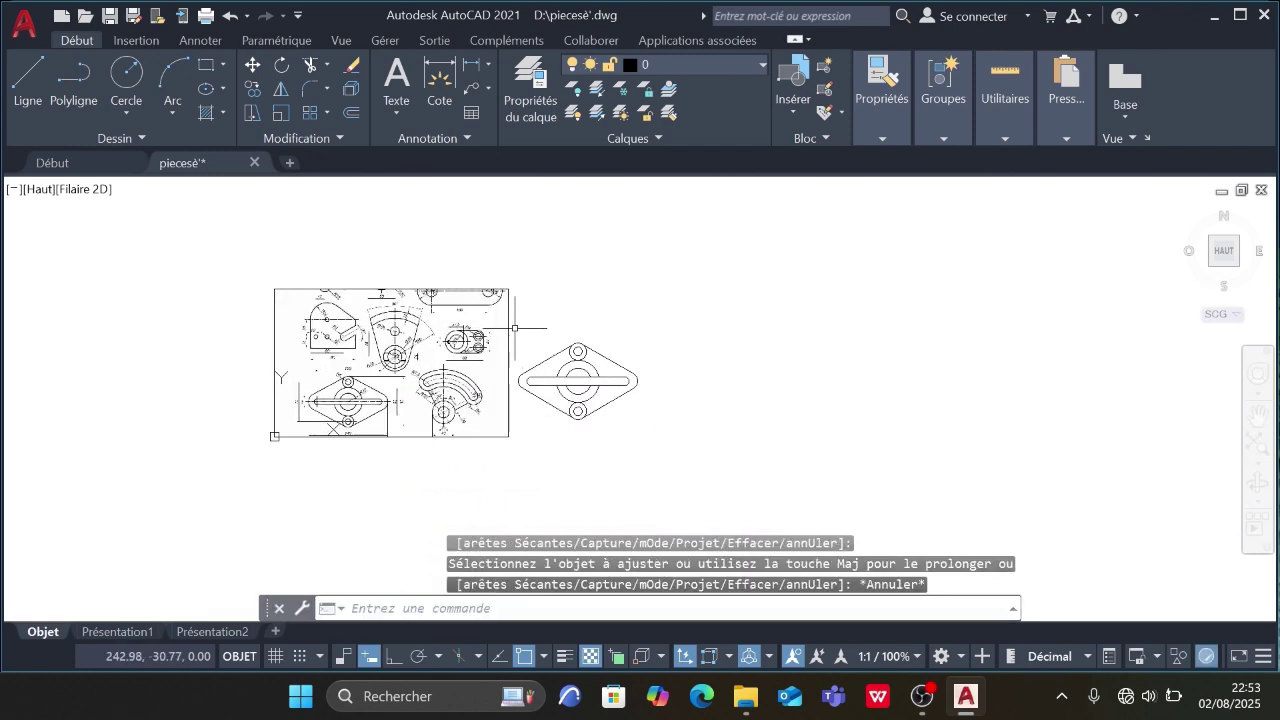
- Move the whole diamond-shaped part into the empty area well to the right of the reference sheet
left_click(514, 327)
left_click(680, 450)
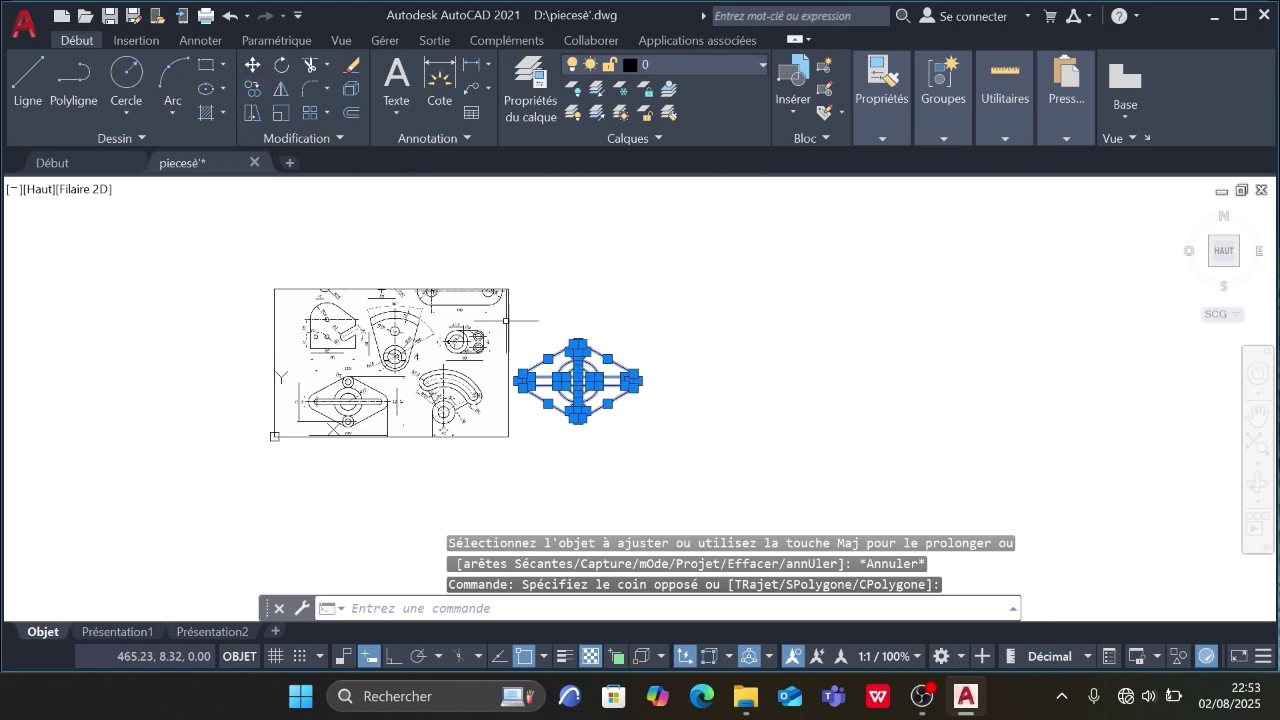
type("m")
key("Return")
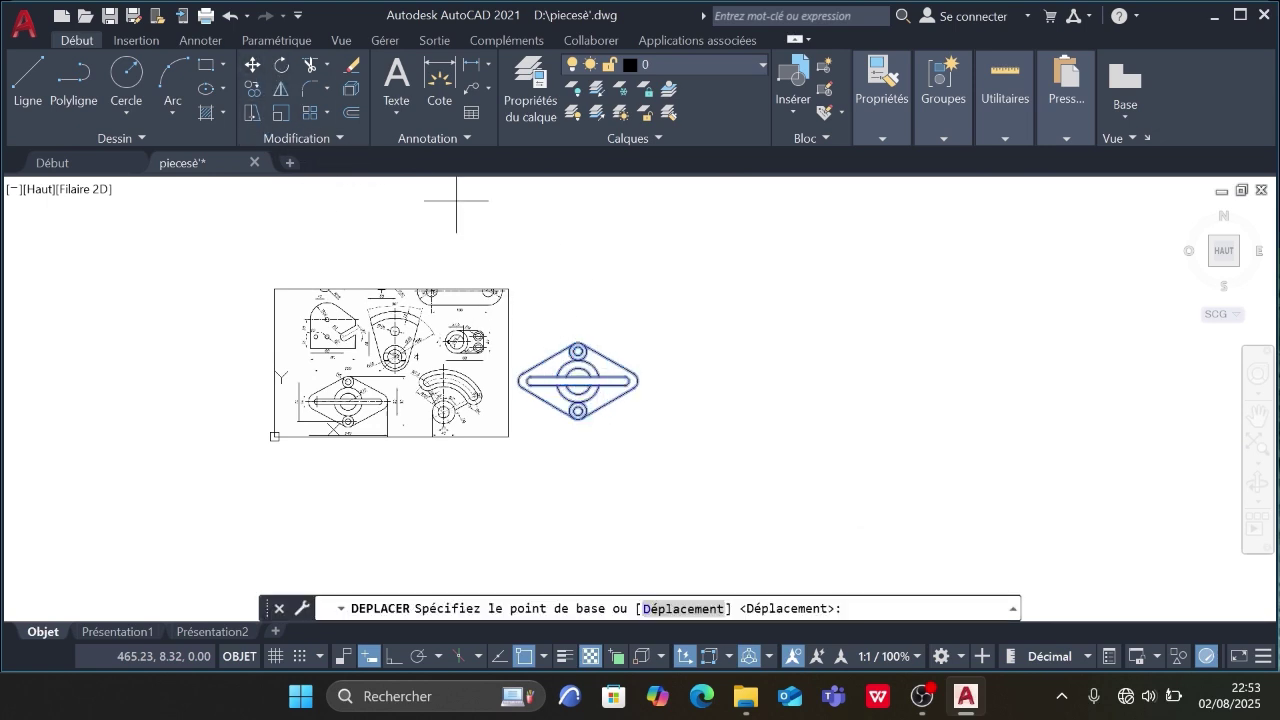
left_click(580, 352)
left_click(1125, 433)
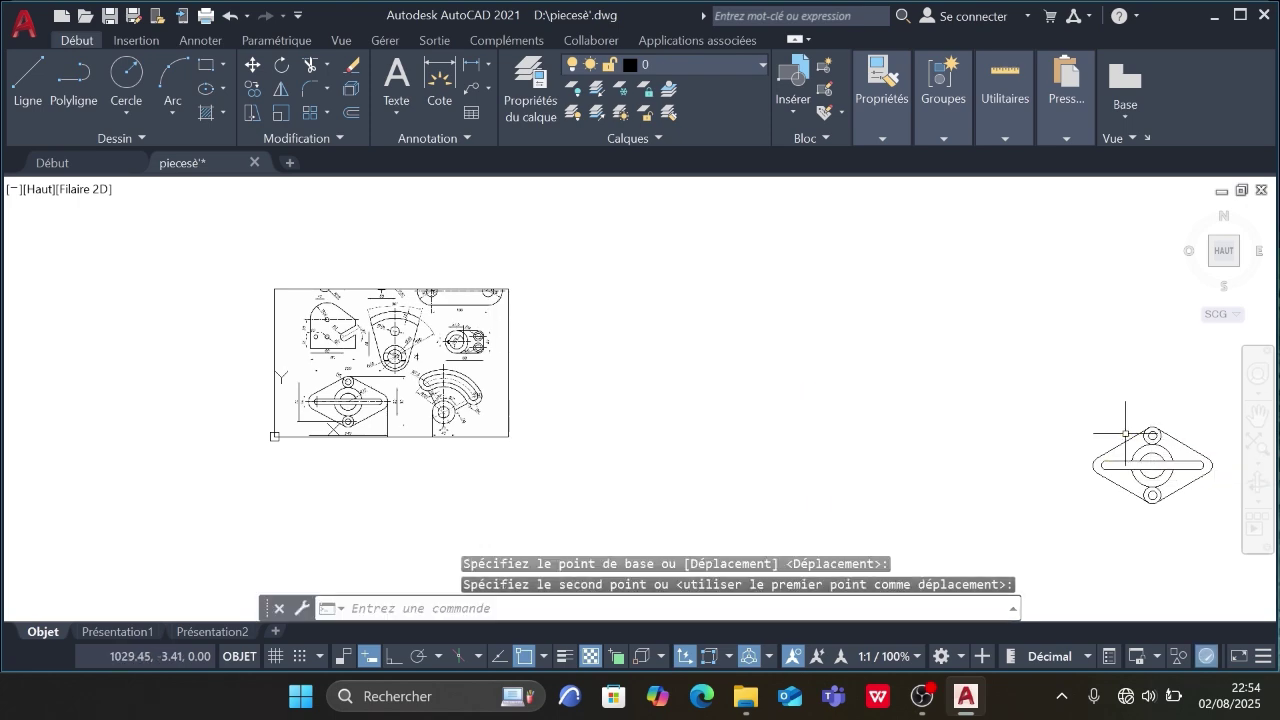
- Examine the notched plate's overall size, hole positions and slot dimensions on the reference sheet
scroll(340, 362, "up", 4)
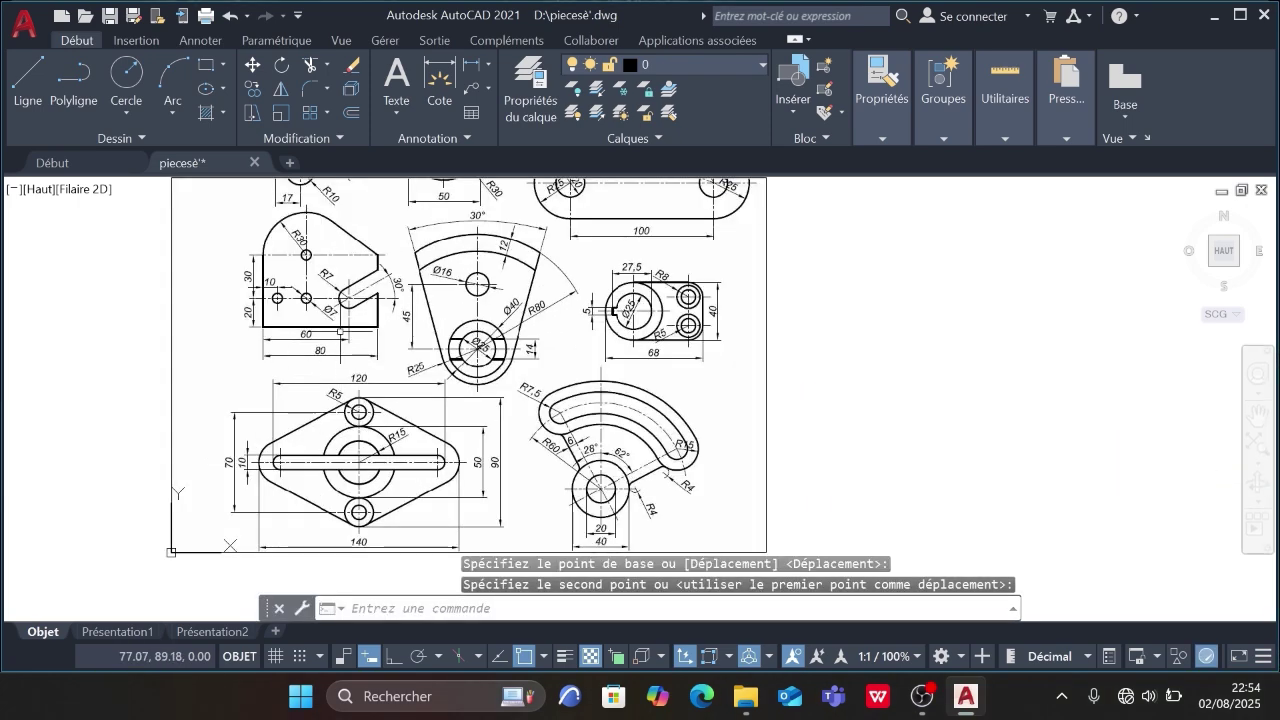
scroll(340, 330, "up", 3)
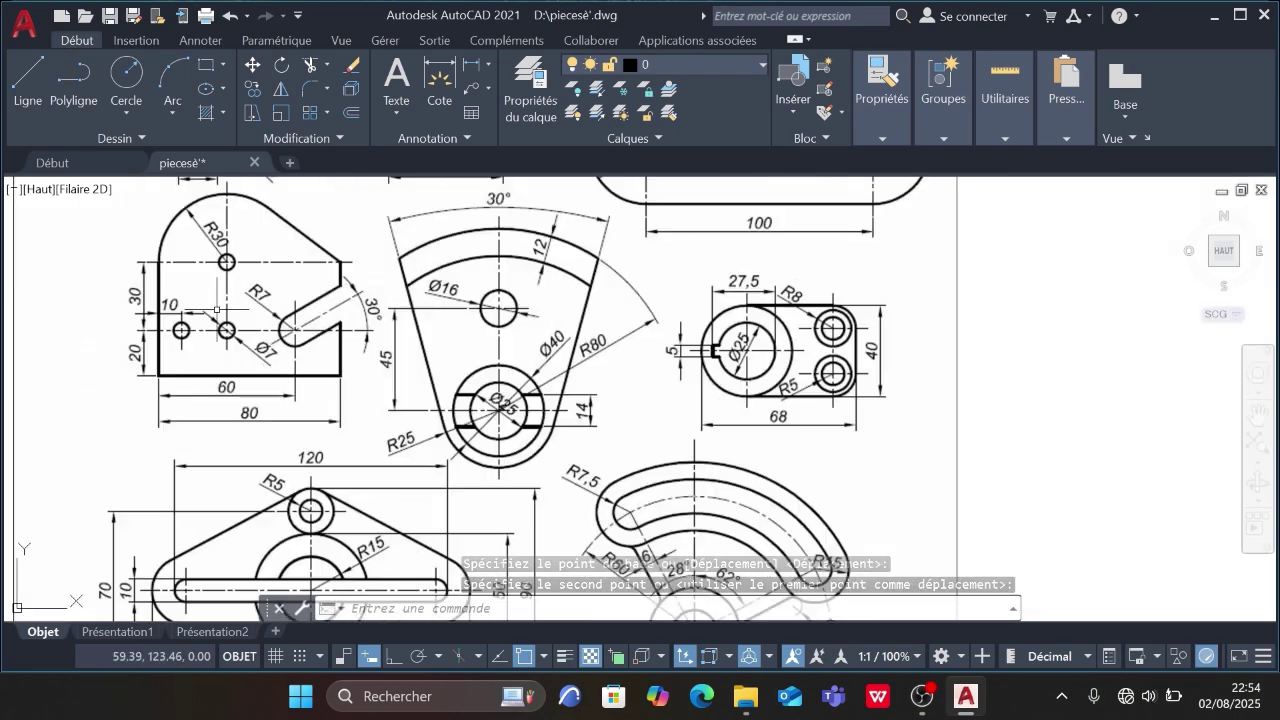
scroll(216, 310, "down", 4)
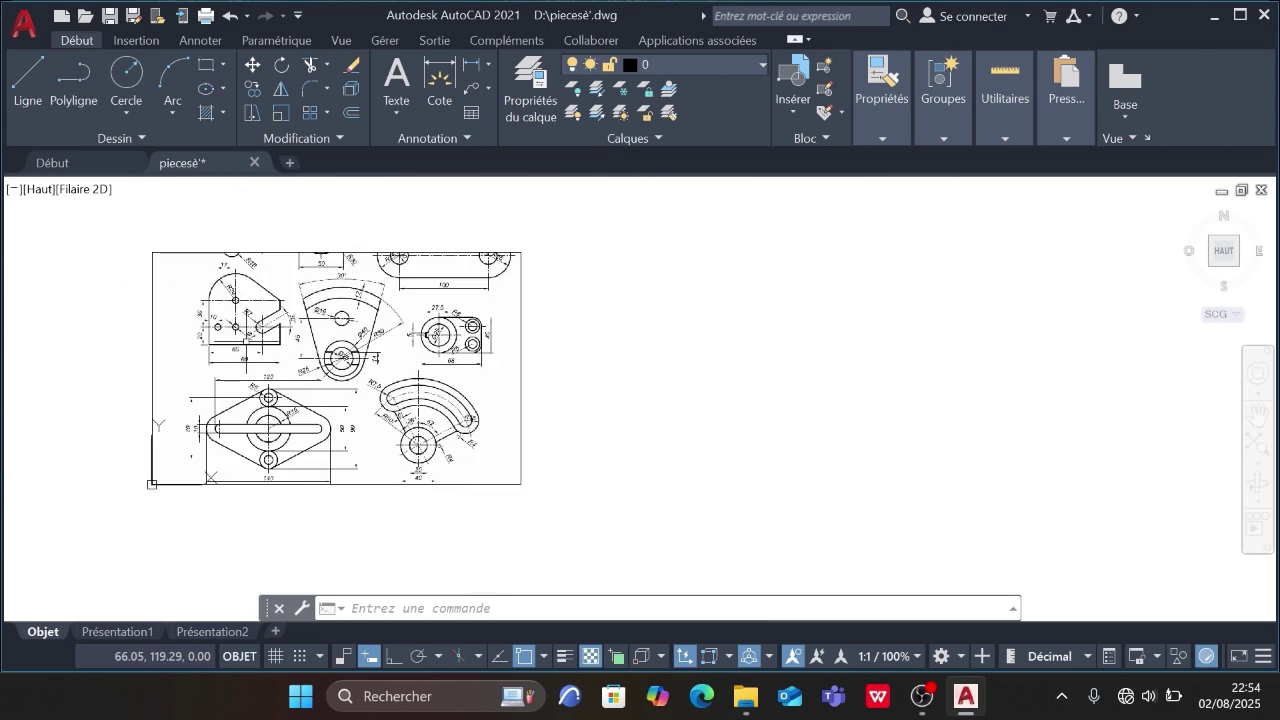
scroll(245, 340, "up", 4)
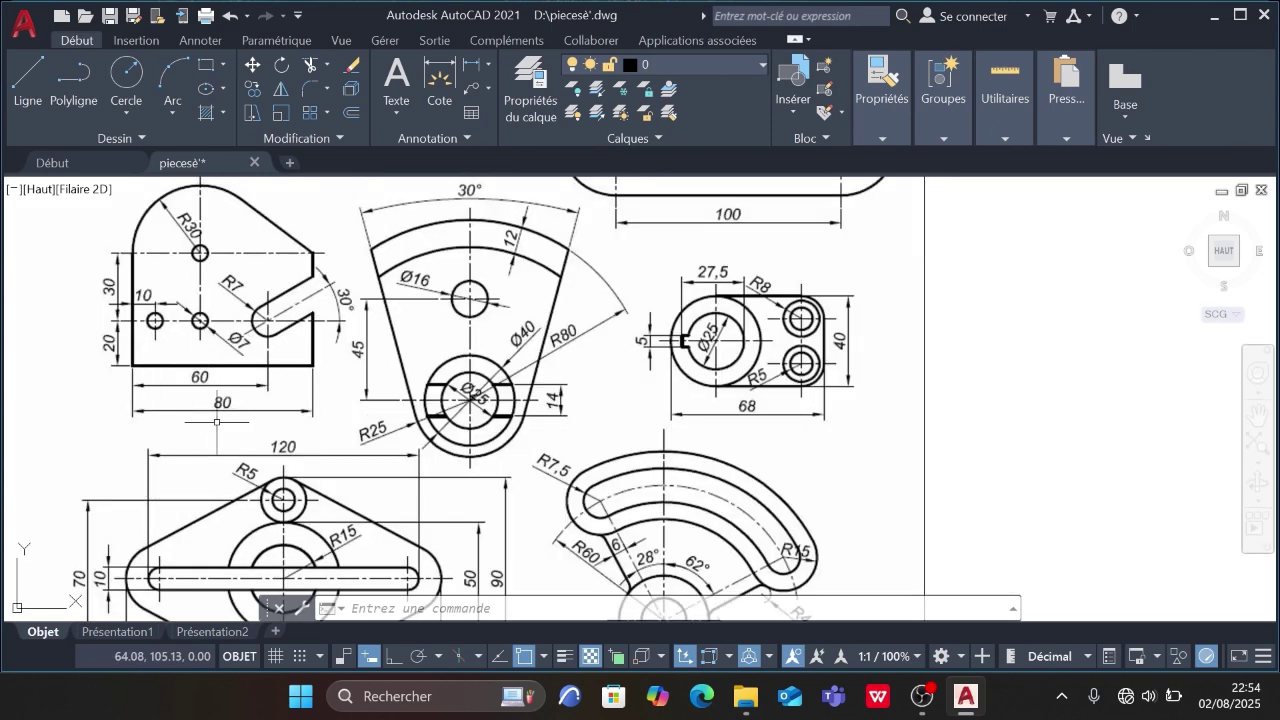
scroll(196, 321, "down", 2)
scroll(139, 321, "up", 2)
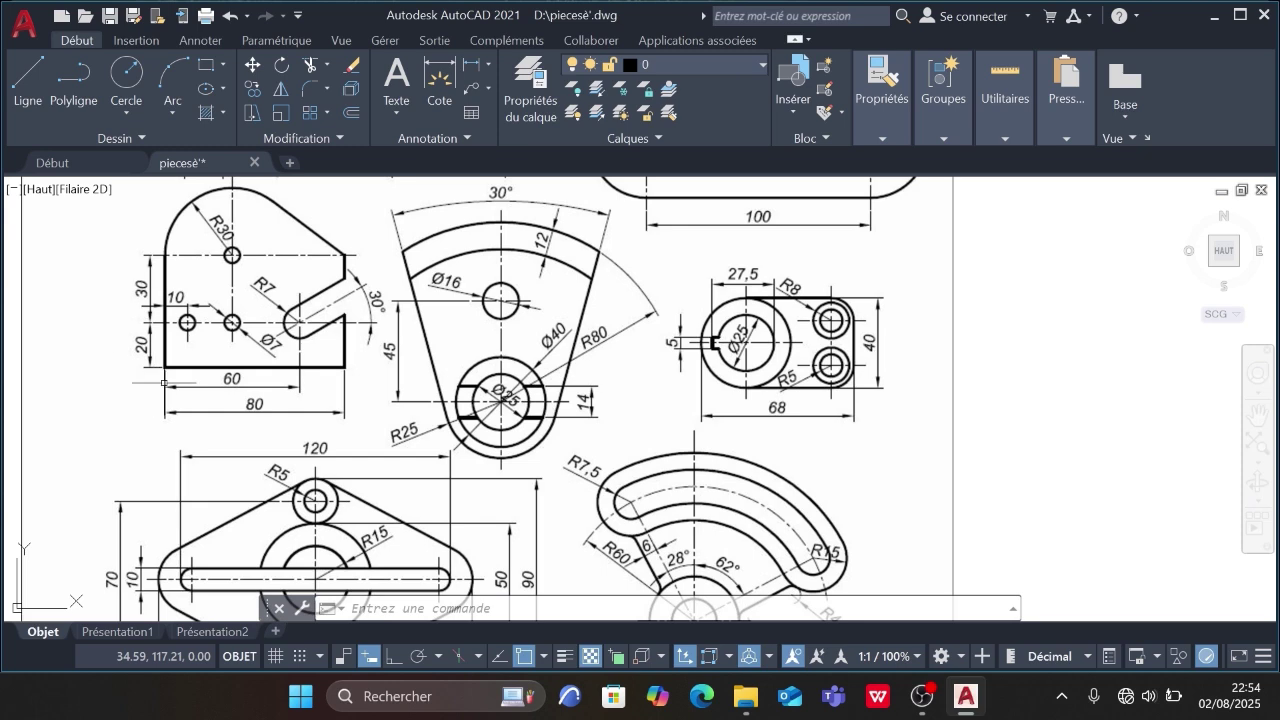
scroll(283, 428, "down", 3)
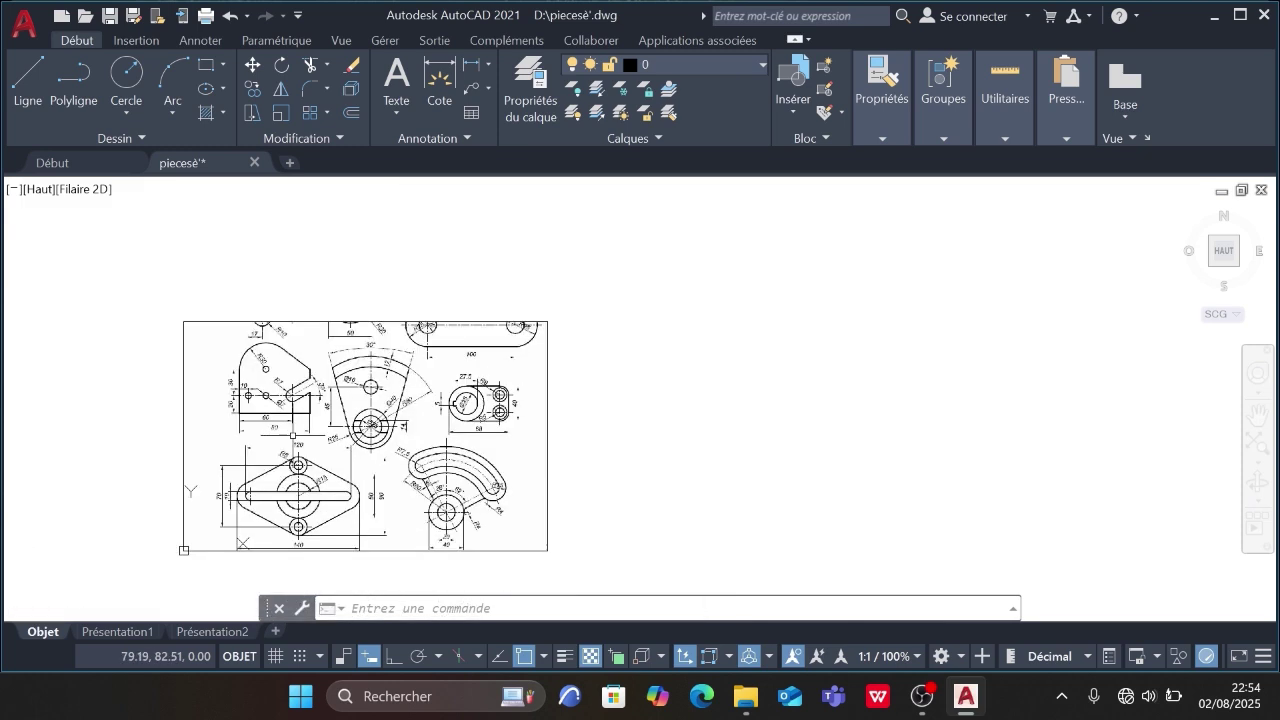
- Draw an 80 by 50 rectangle in the empty area beside the reference sheet as the notched plate's base outline
left_click(204, 68)
left_click(625, 349)
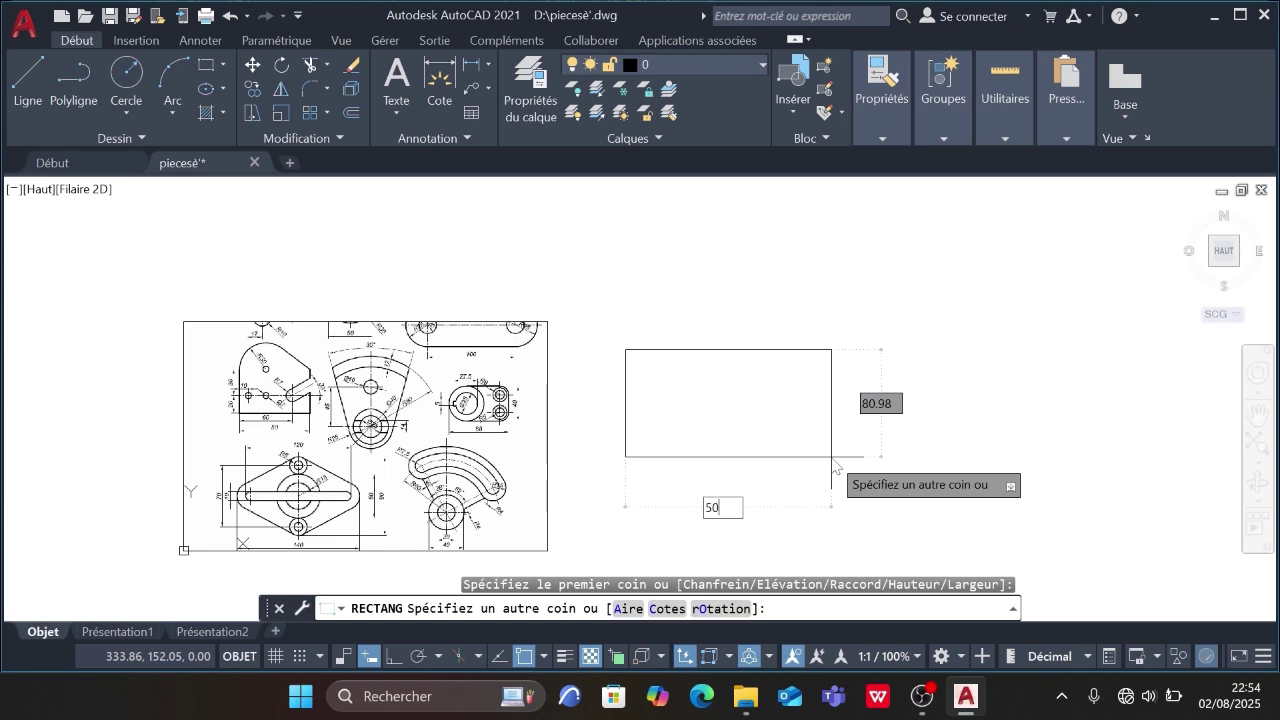
type("50")
key("Tab")
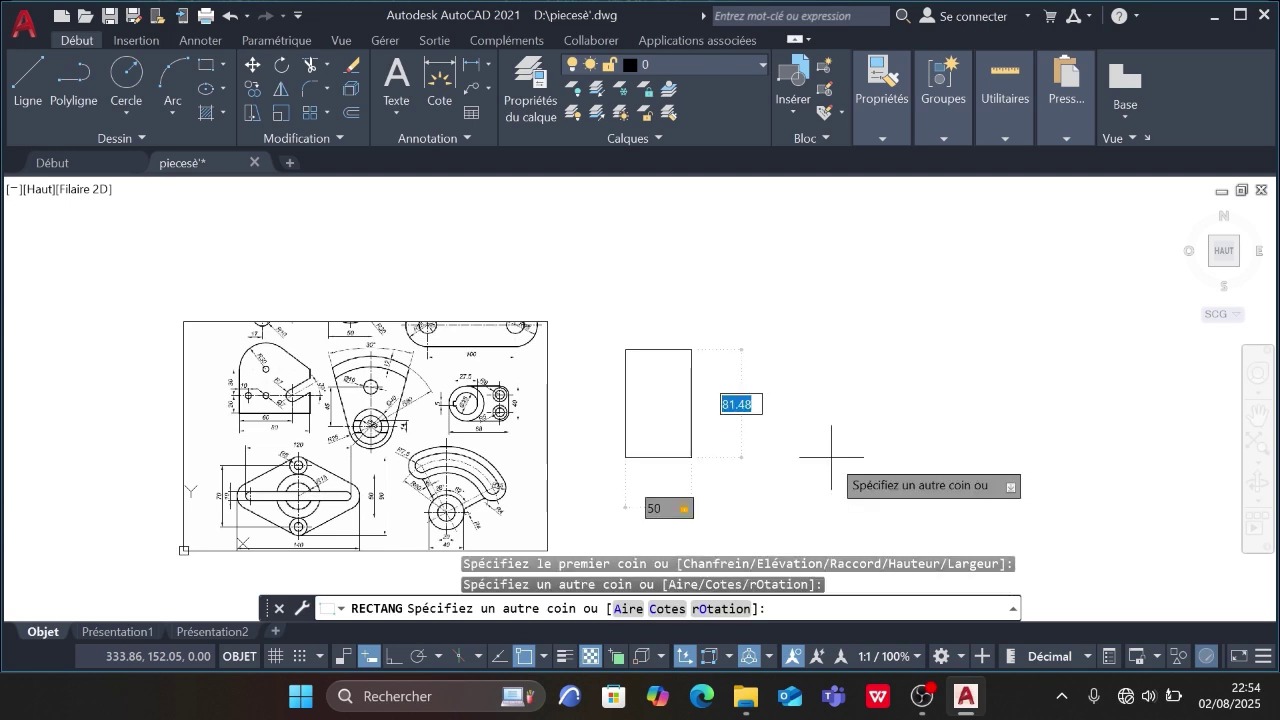
scroll(824, 458, "up", 4)
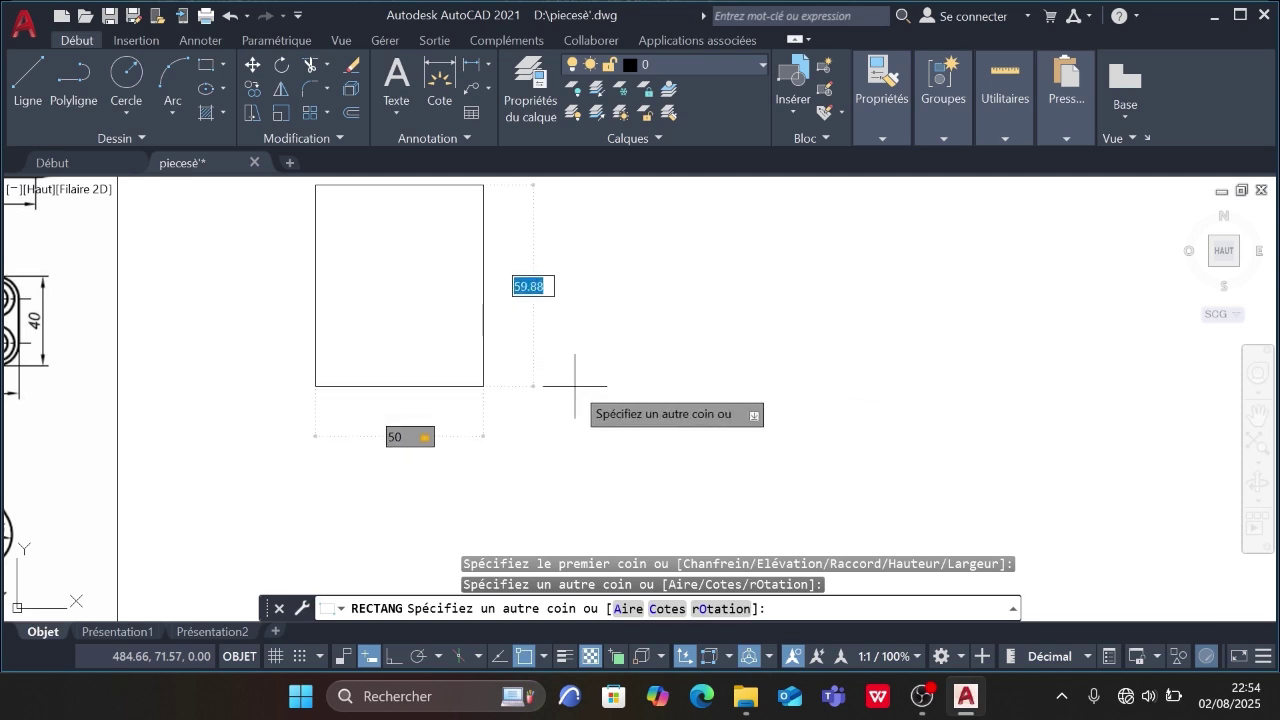
key("Tab")
scroll(499, 375, "down", 4)
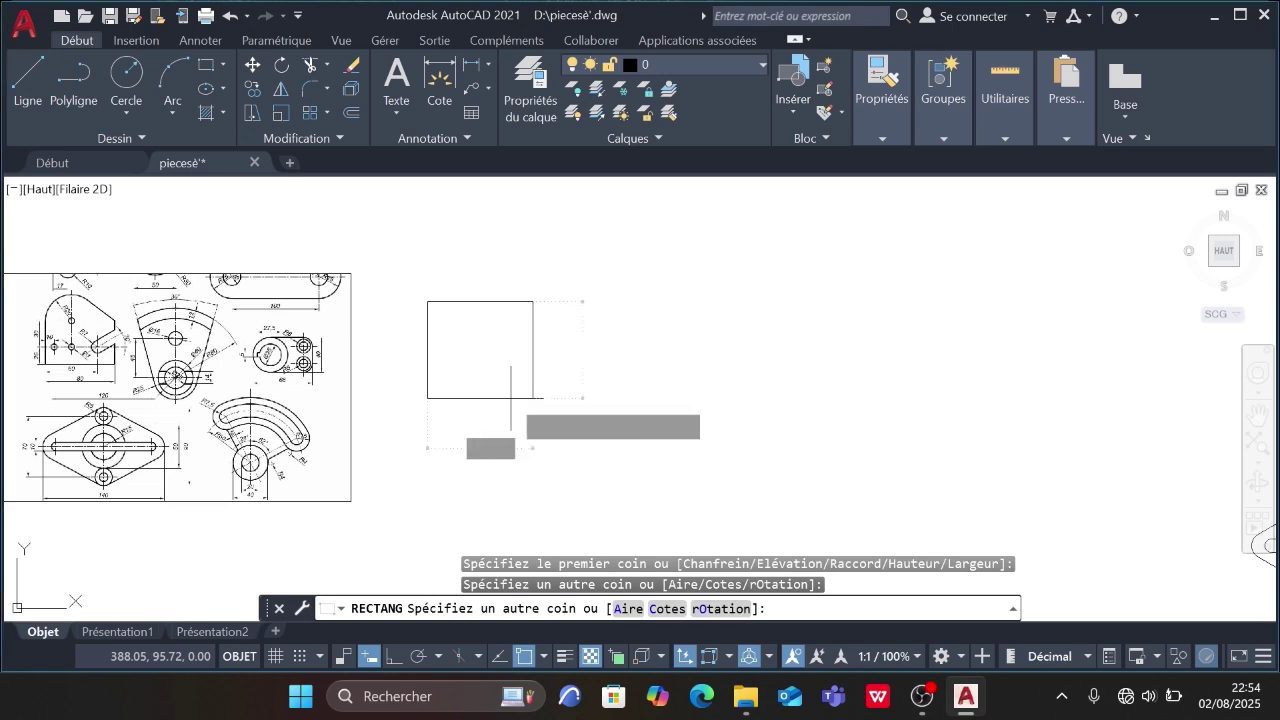
key("Tab")
type("5")
key("Return")
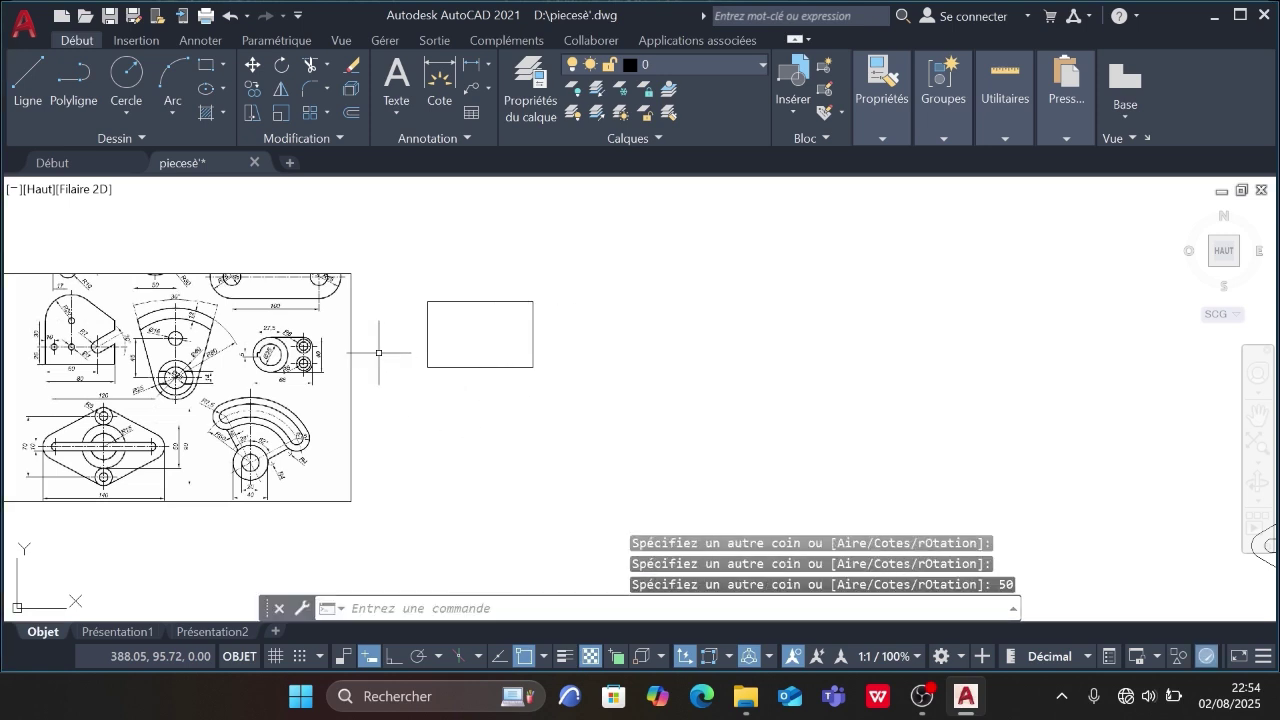
- Explode the new rectangle into separate lines
middle_click_drag(366, 428, 493, 421)
scroll(209, 360, "up", 2)
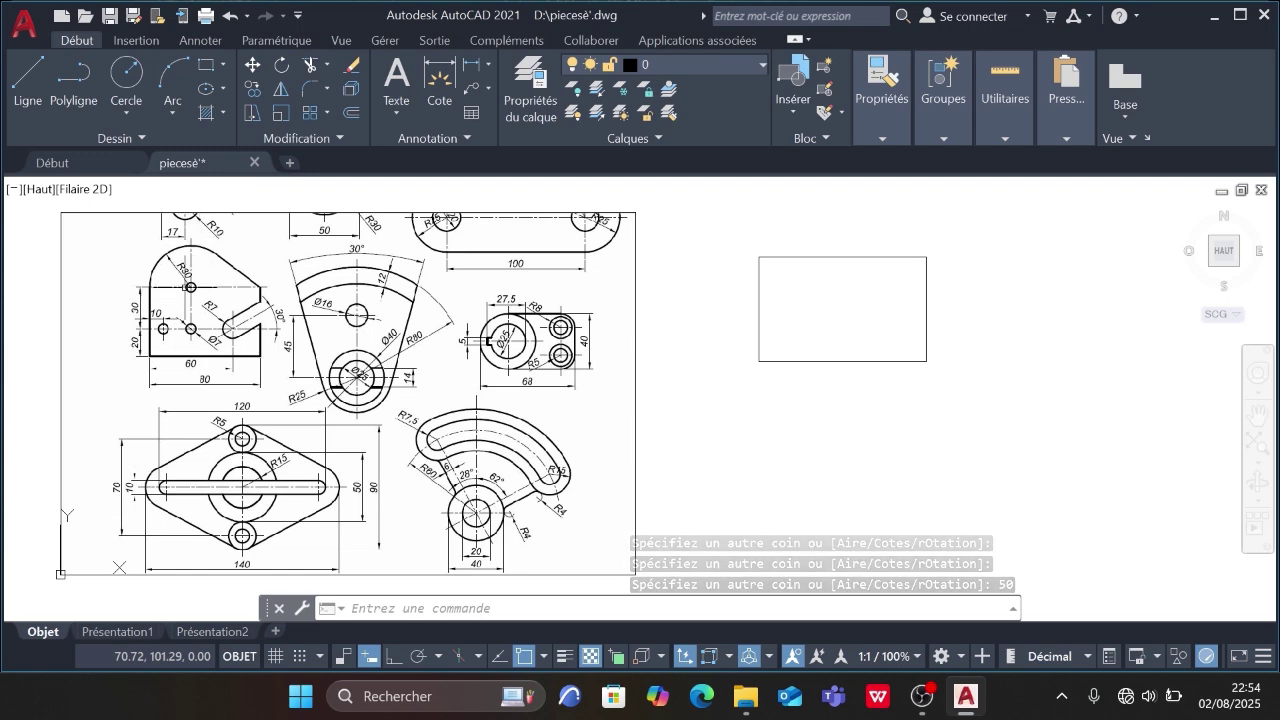
scroll(620, 401, "down", 2)
scroll(347, 318, "up", 4)
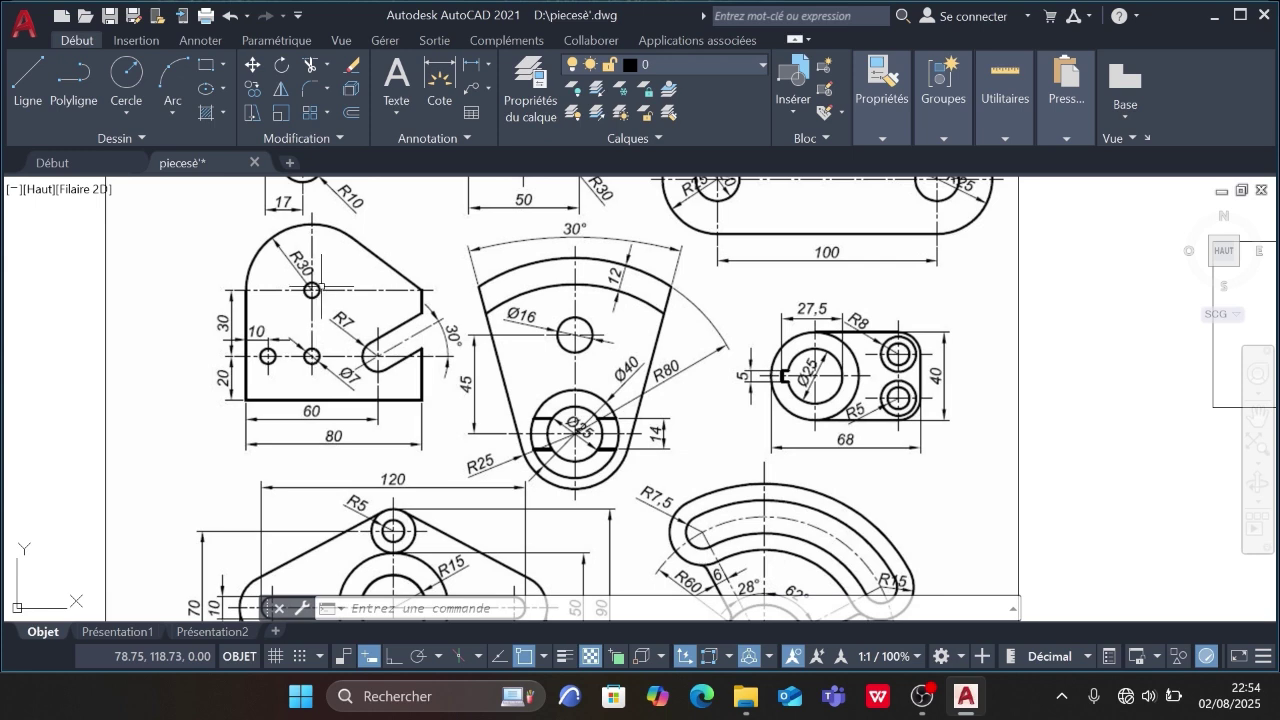
scroll(303, 375, "down", 2)
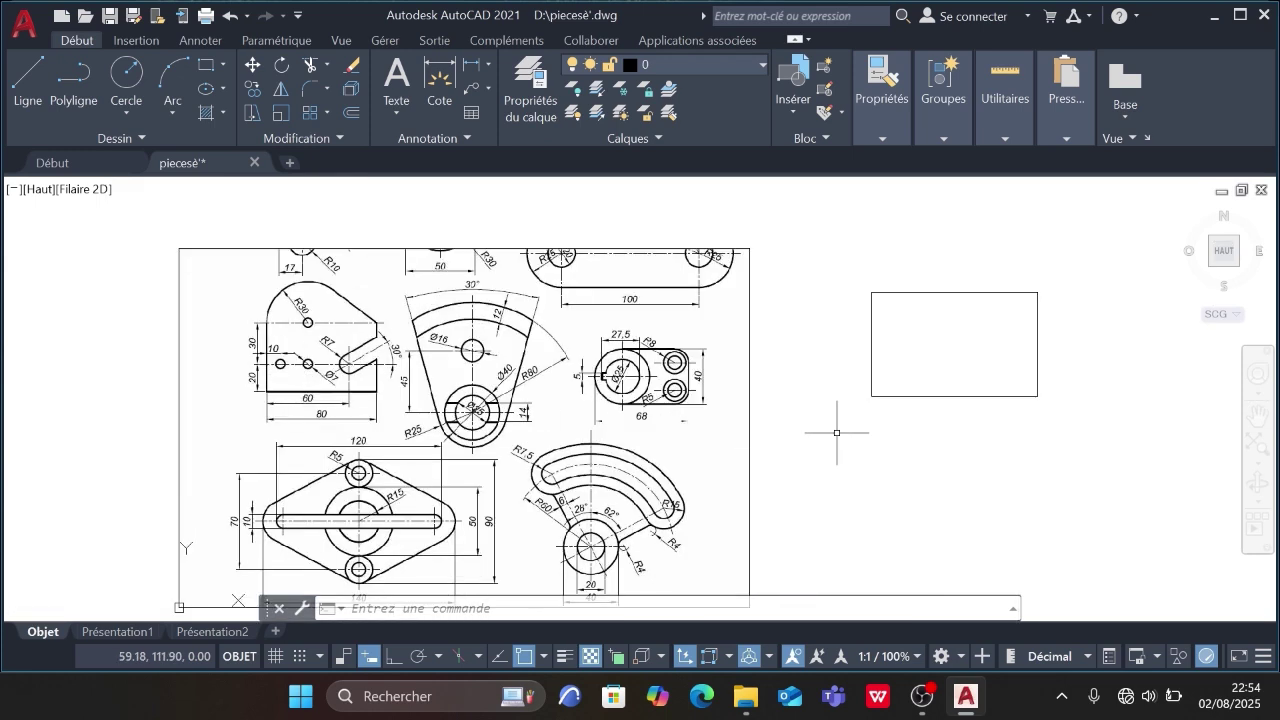
middle_click_drag(867, 452, 700, 442)
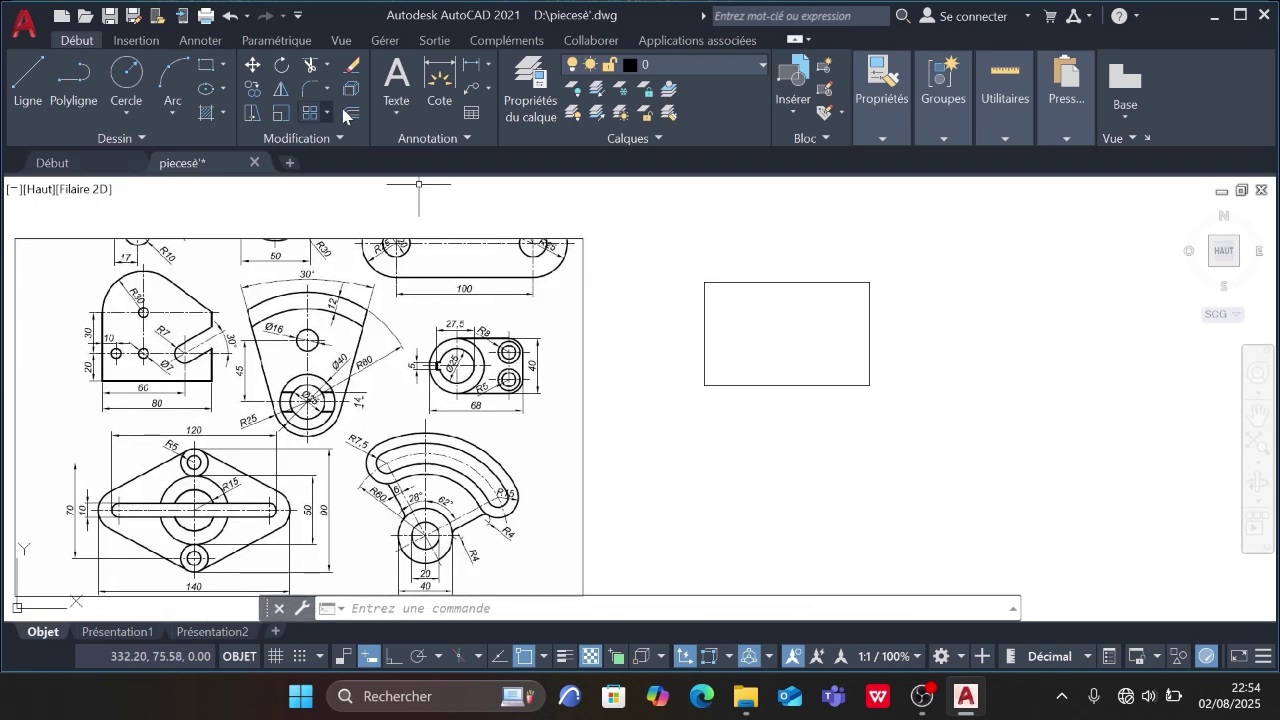
left_click(673, 258)
left_click(945, 412)
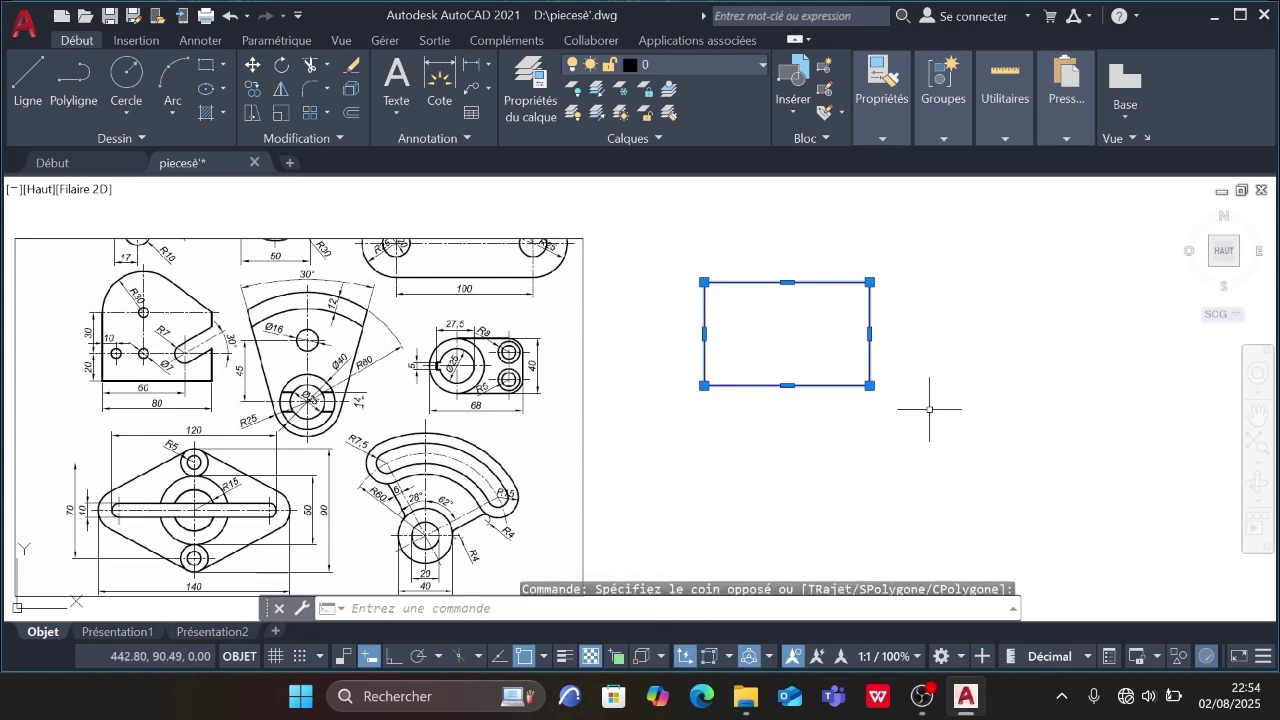
left_click(358, 88)
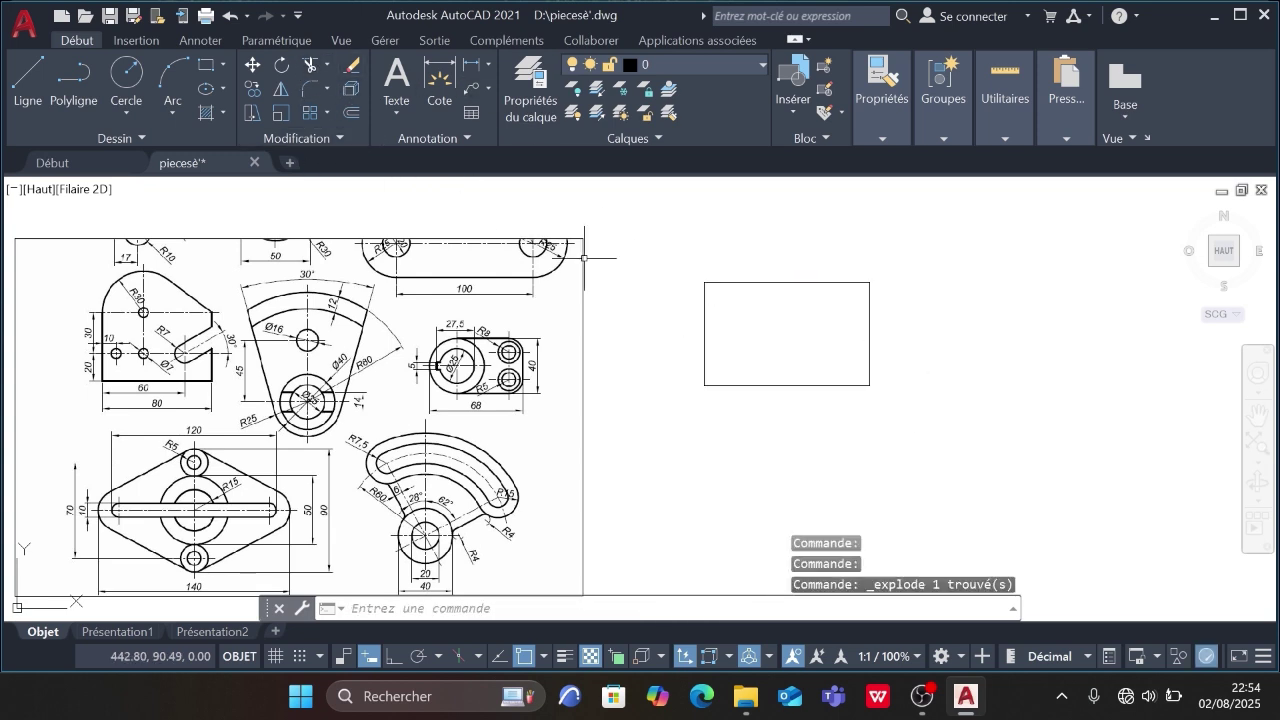
- Offset the rectangle's top edge downward and its left edge inward, each by 30
left_click(352, 114)
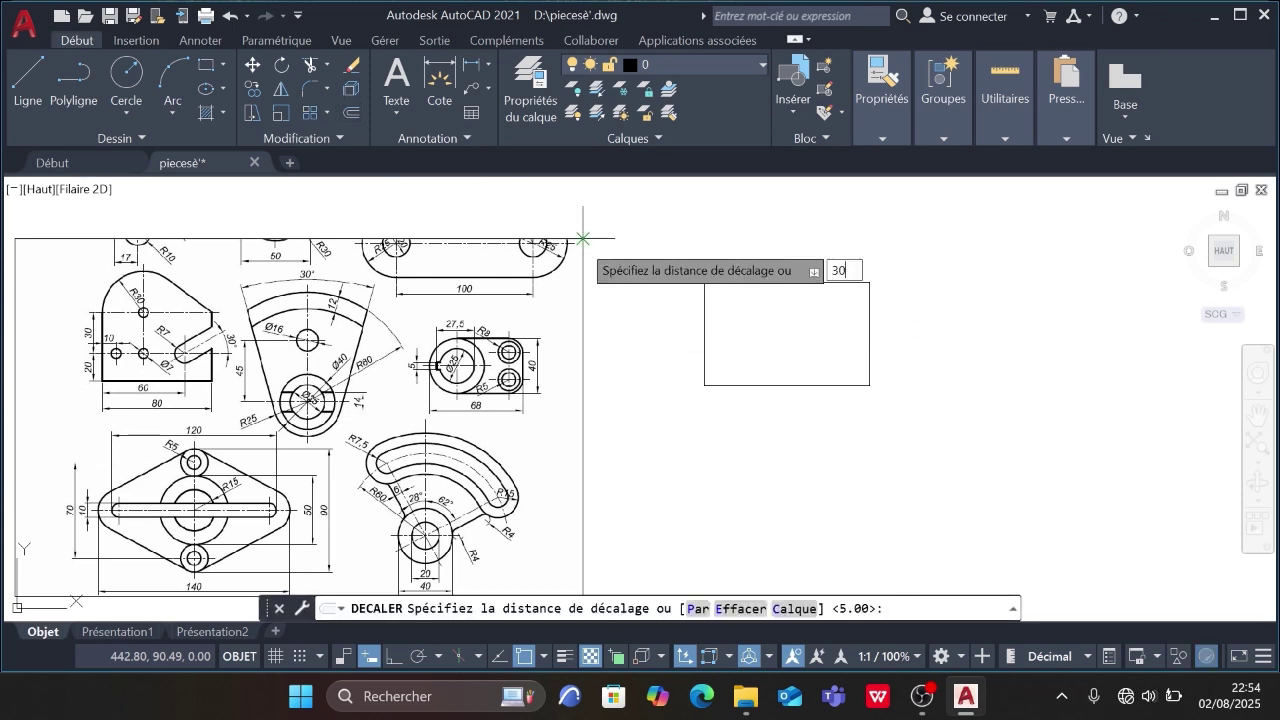
type("30")
key("Return")
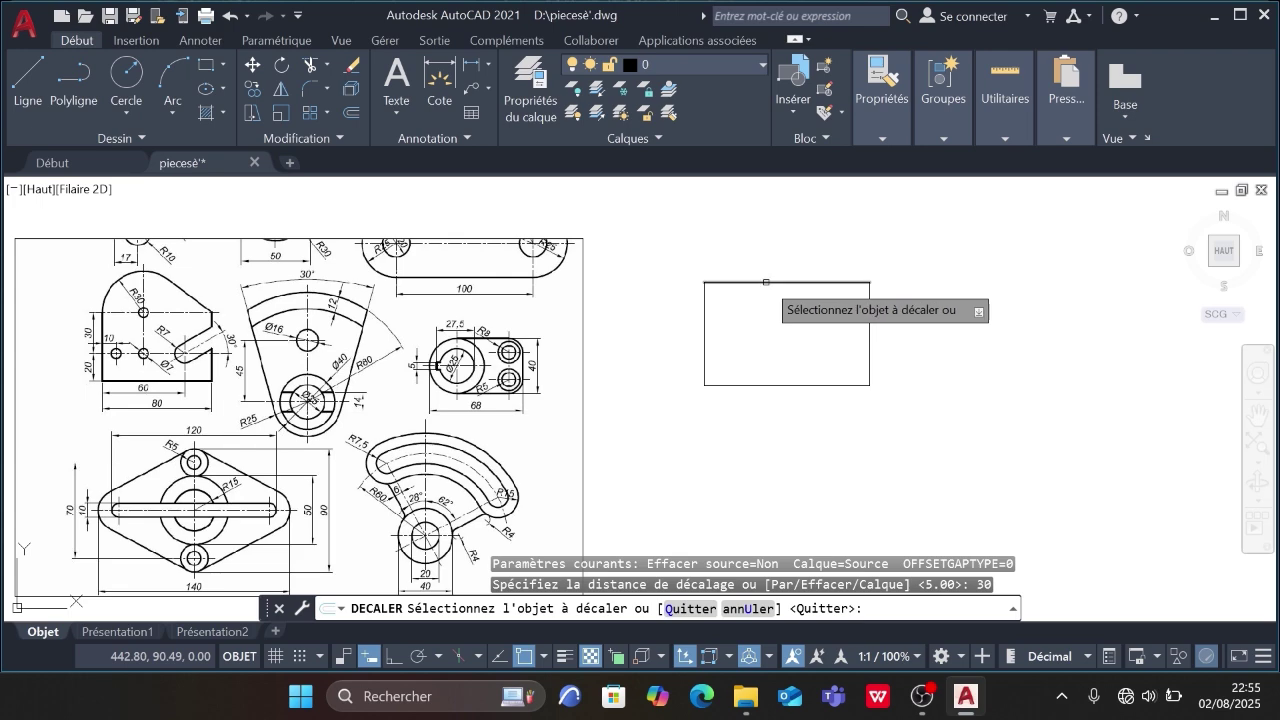
left_click(764, 283)
left_click(780, 395)
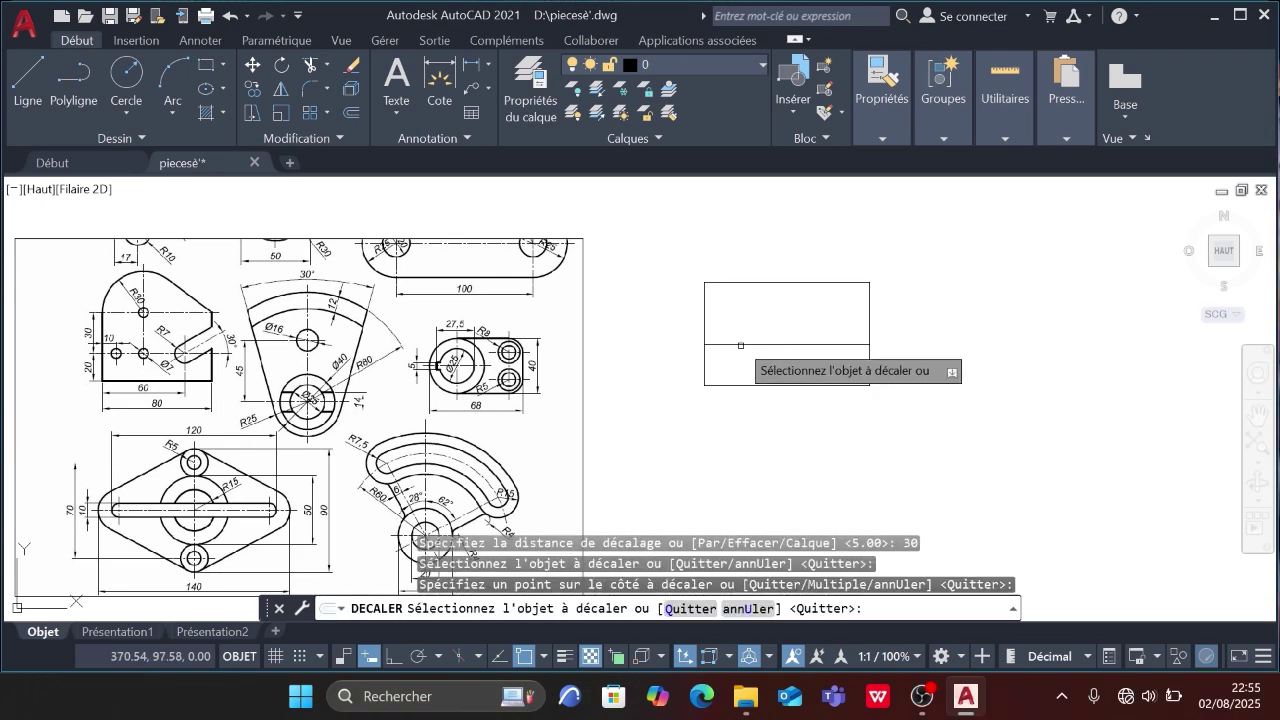
left_click(704, 321)
left_click(800, 325)
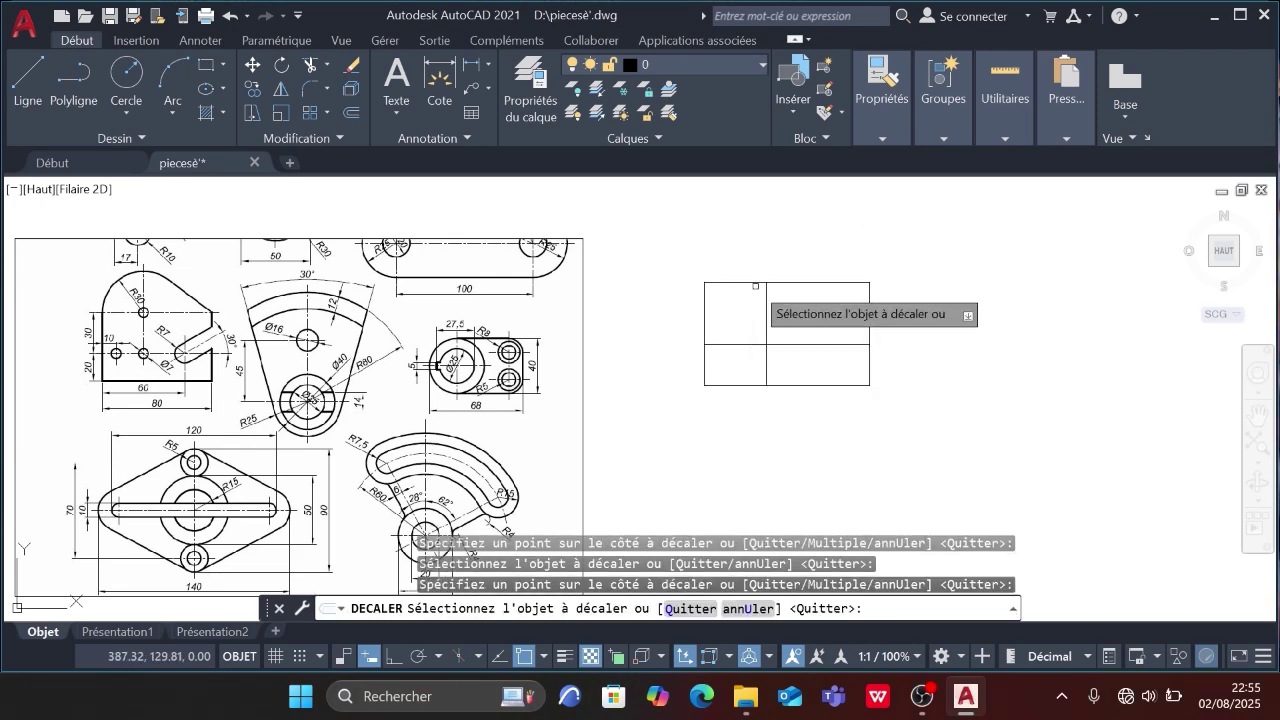
- Draw a circle of radius 30 centred where the vertical offset line meets the rectangle's top edge
scroll(755, 286, "up", 2)
scroll(755, 286, "up", 2)
scroll(774, 283, "down", 3)
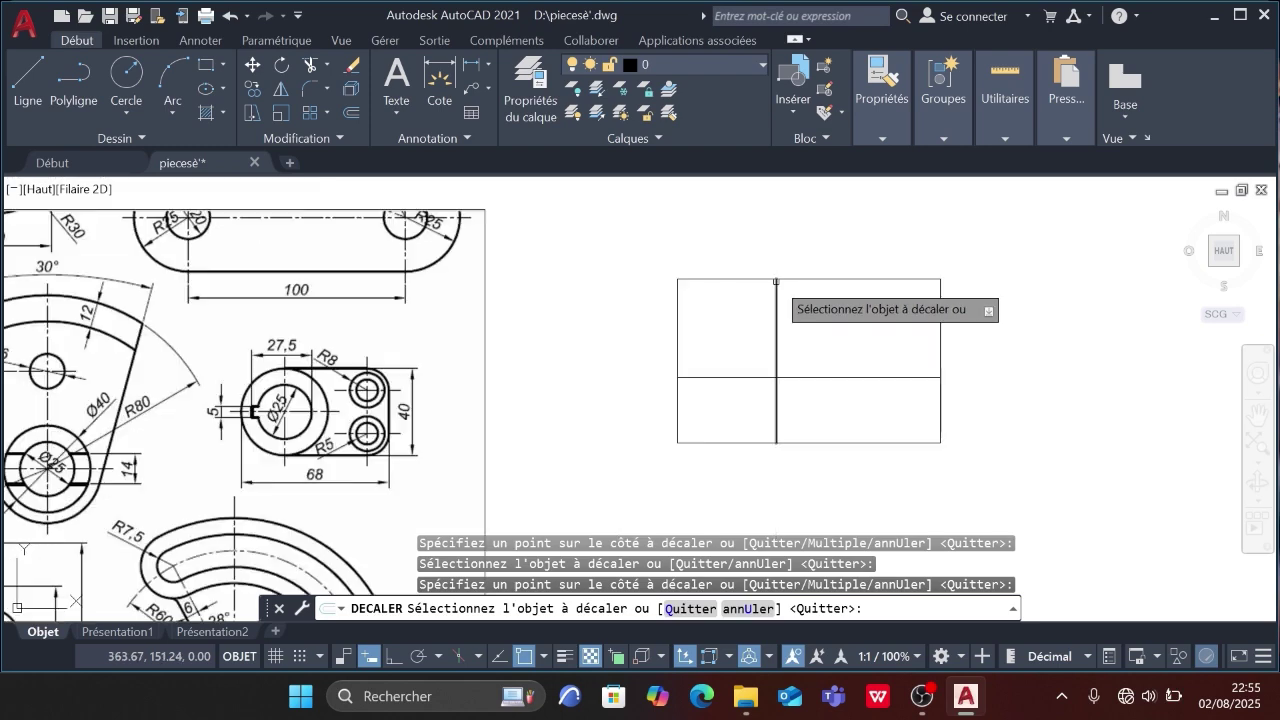
scroll(268, 313, "down", 3)
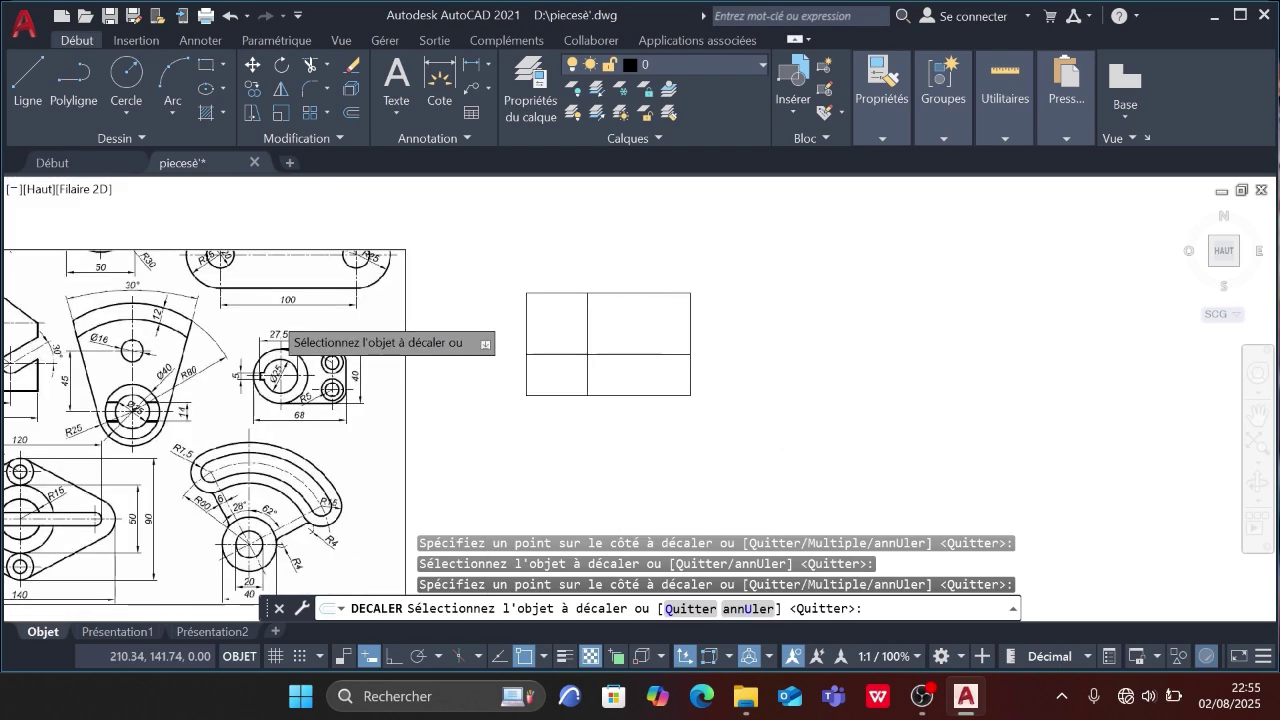
left_click(127, 90)
left_click(469, 301)
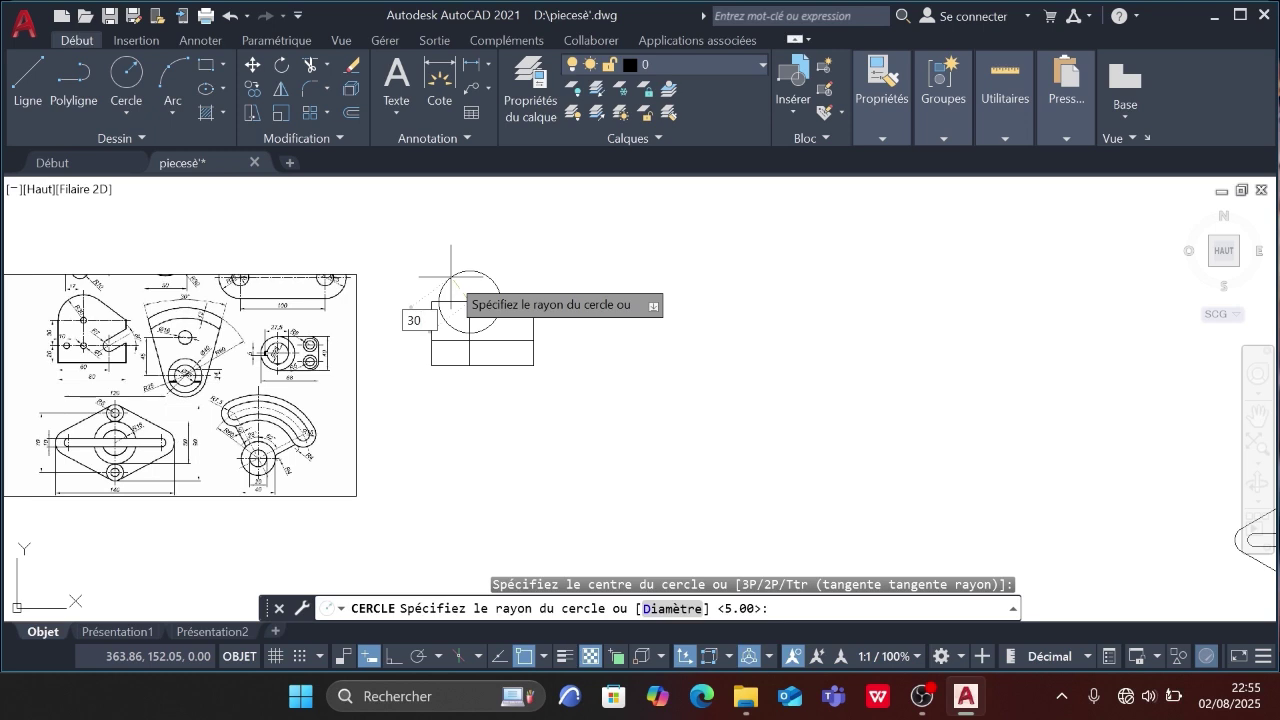
type("30")
key("Return")
scroll(469, 333, "up", 2)
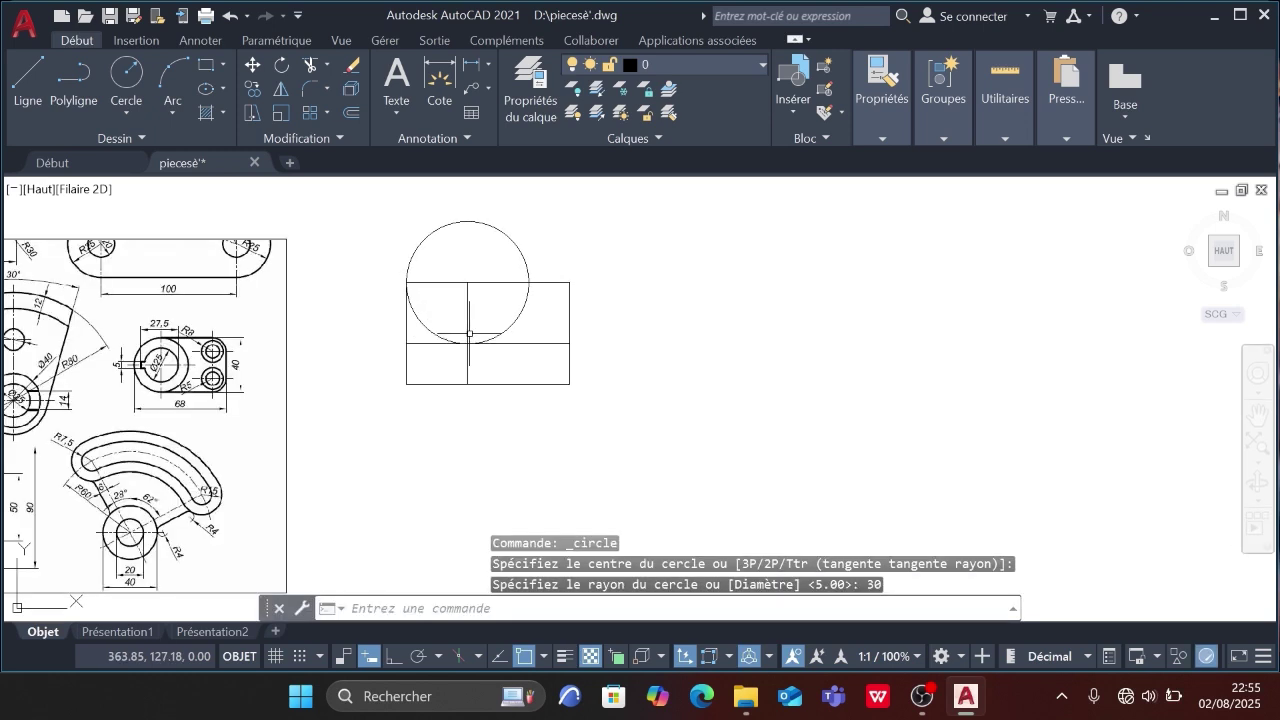
- Draw a line tangent to the upper right side of the circle, ending at the rectangle's upper right corner
left_click(28, 78)
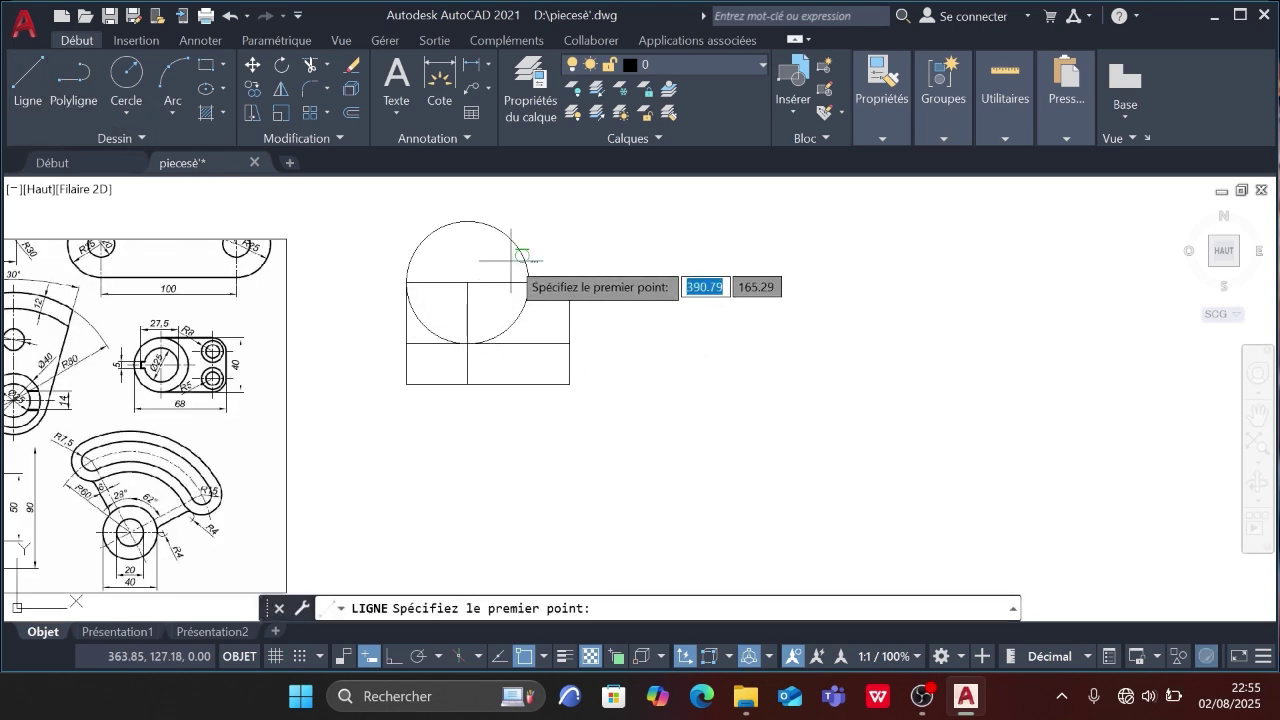
left_click(502, 234)
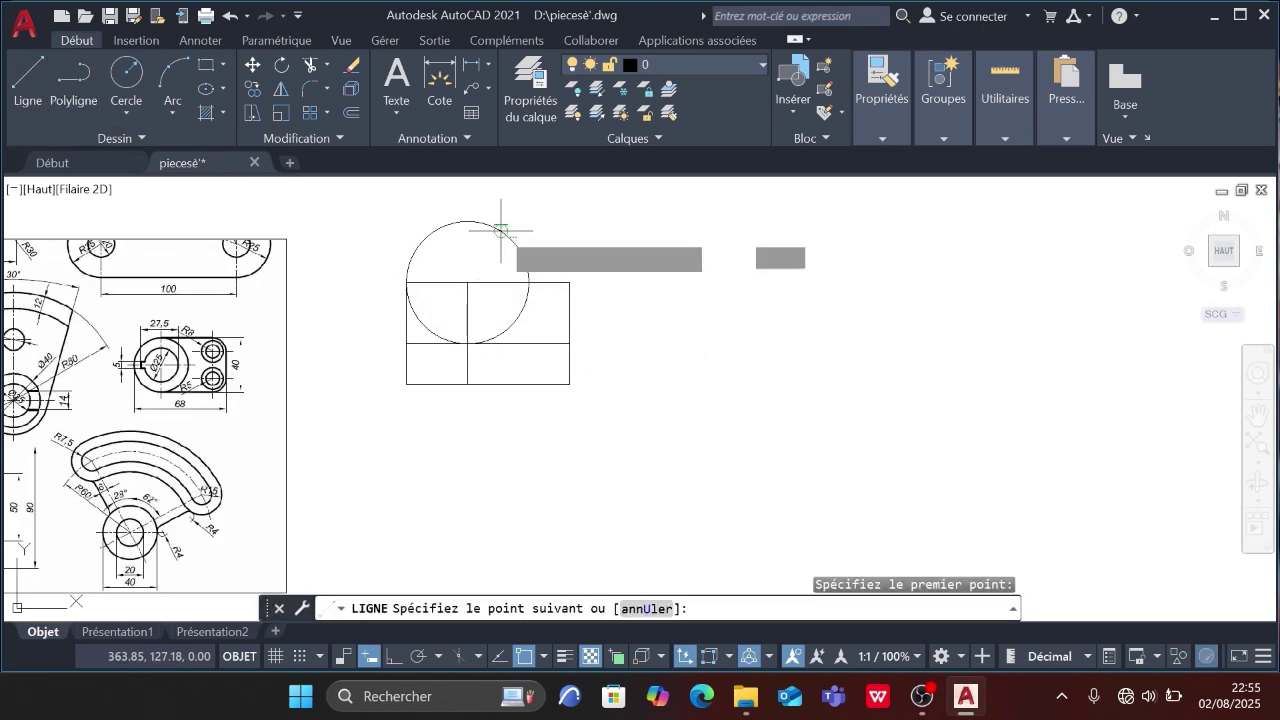
left_click(569, 283)
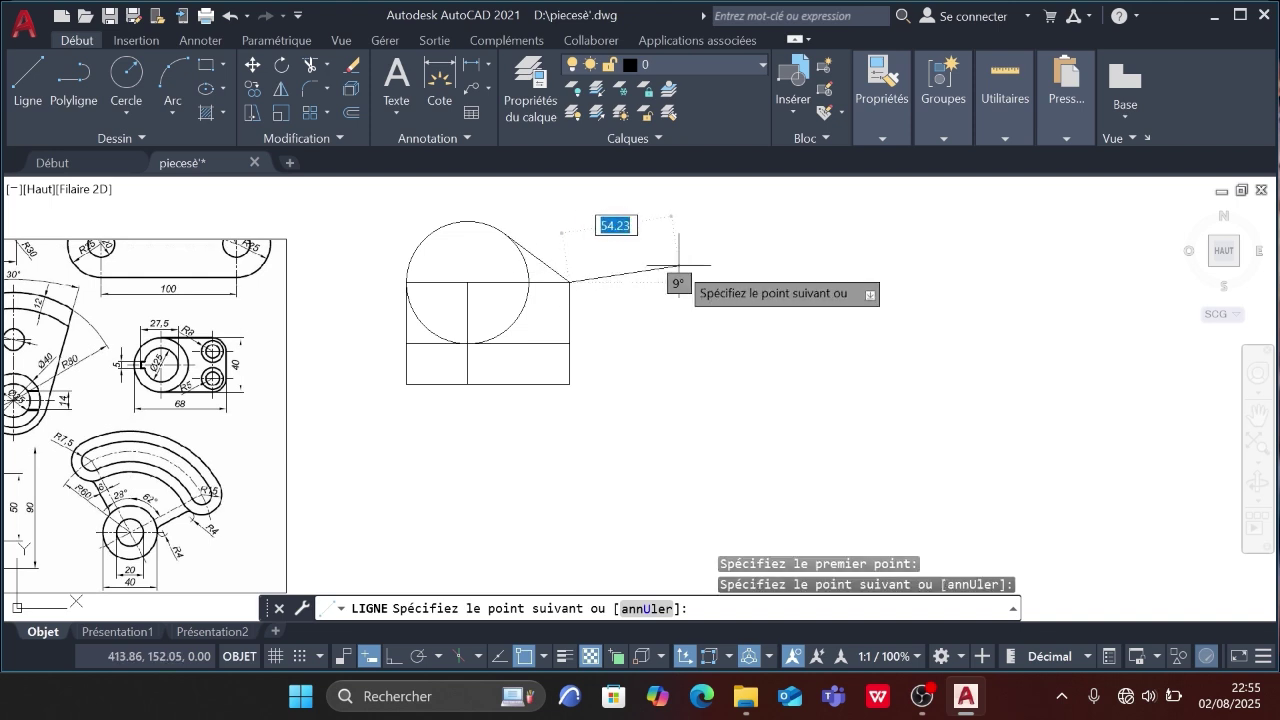
right_click(679, 267)
left_click(740, 304)
- Draw a circle of diameter 7 at the centre of the plate's radius 30 circle
scroll(740, 300, "down", 3)
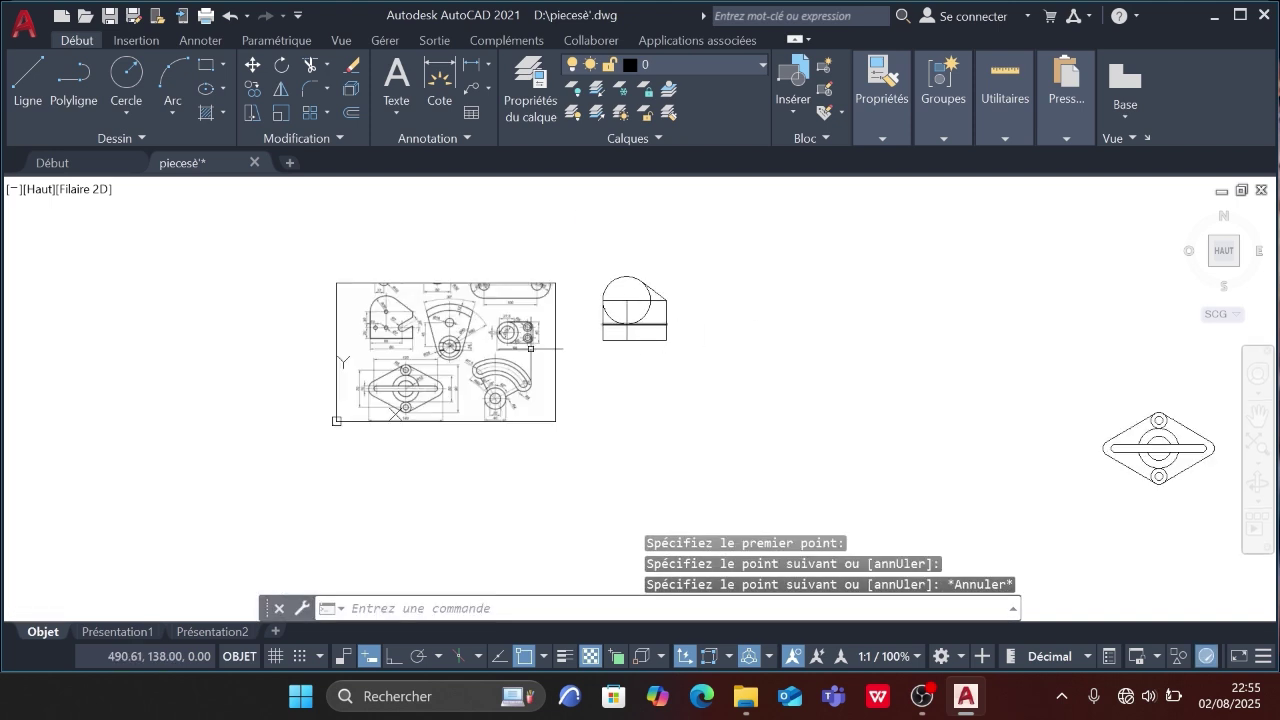
scroll(417, 316, "up", 3)
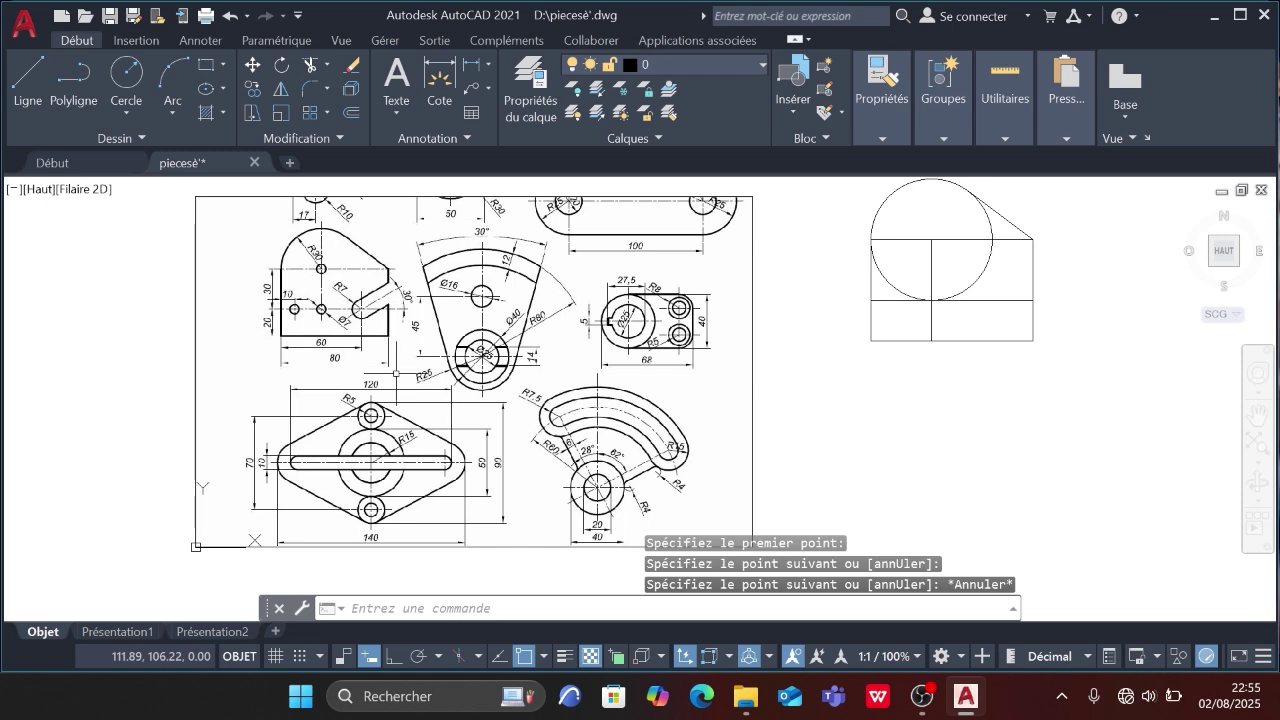
middle_click_drag(894, 437, 851, 474)
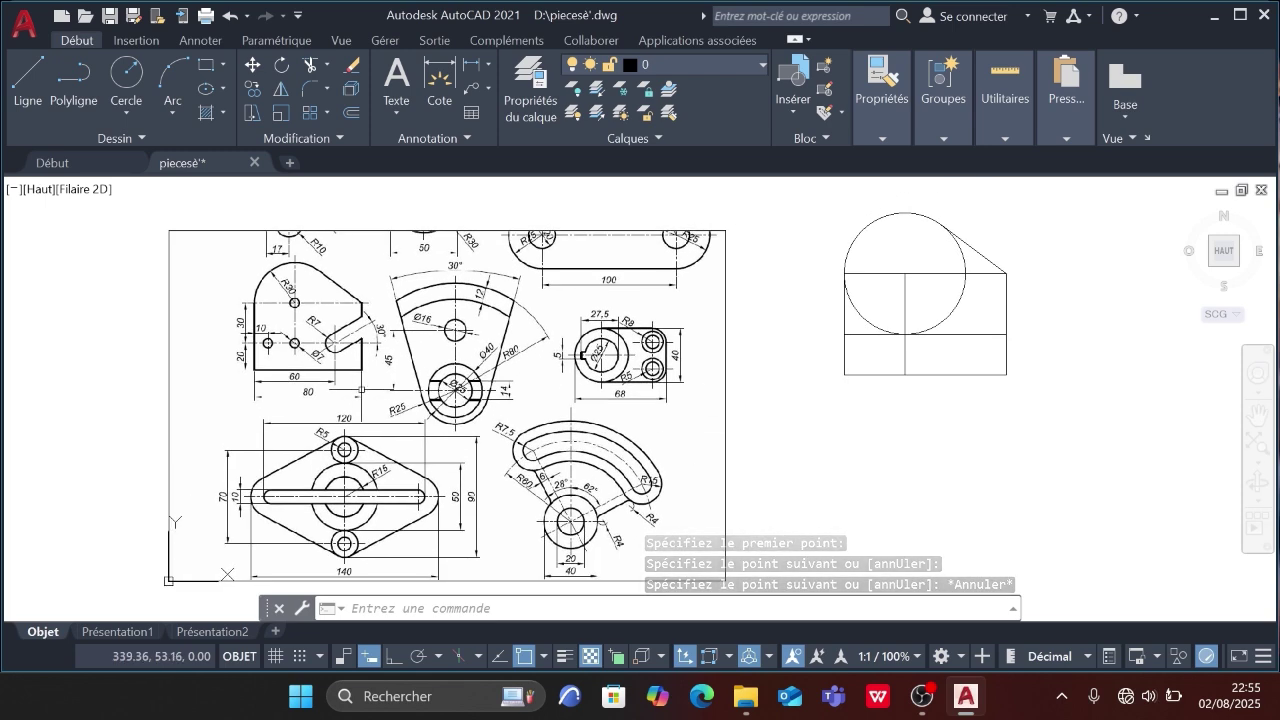
scroll(300, 338, "up", 2)
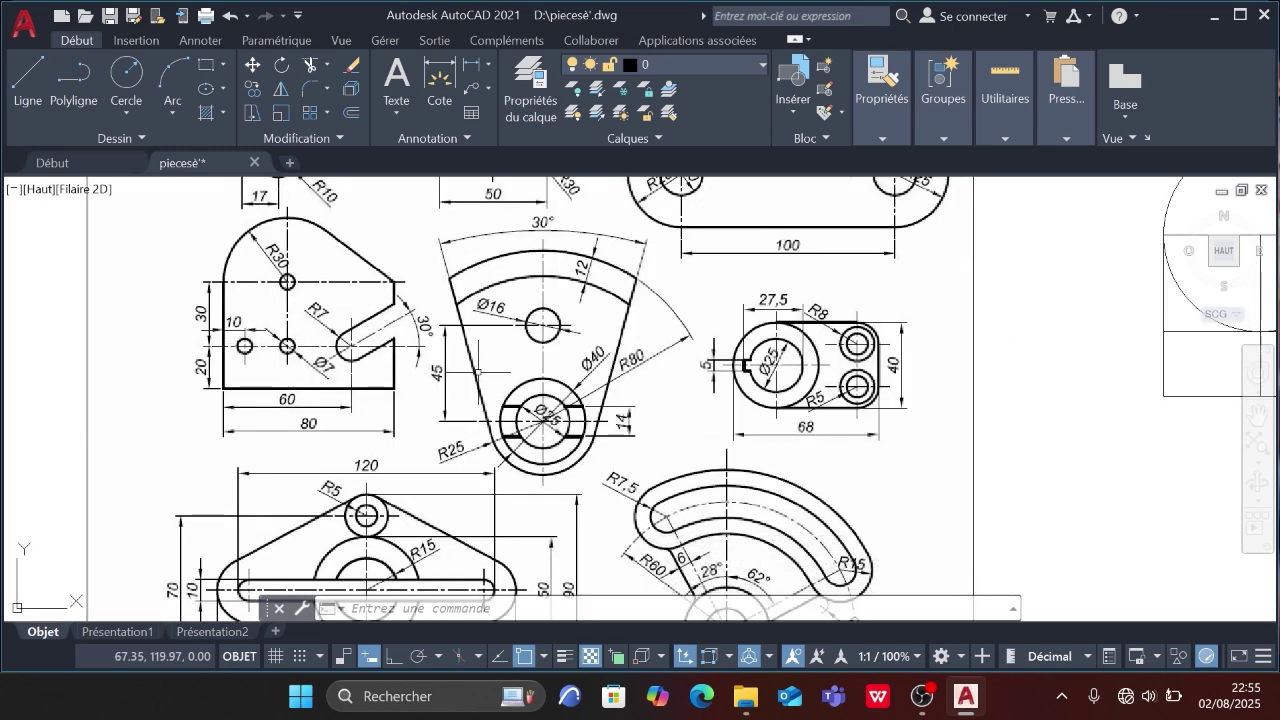
scroll(495, 378, "down", 2)
middle_click_drag(894, 408, 746, 465)
right_click(690, 425)
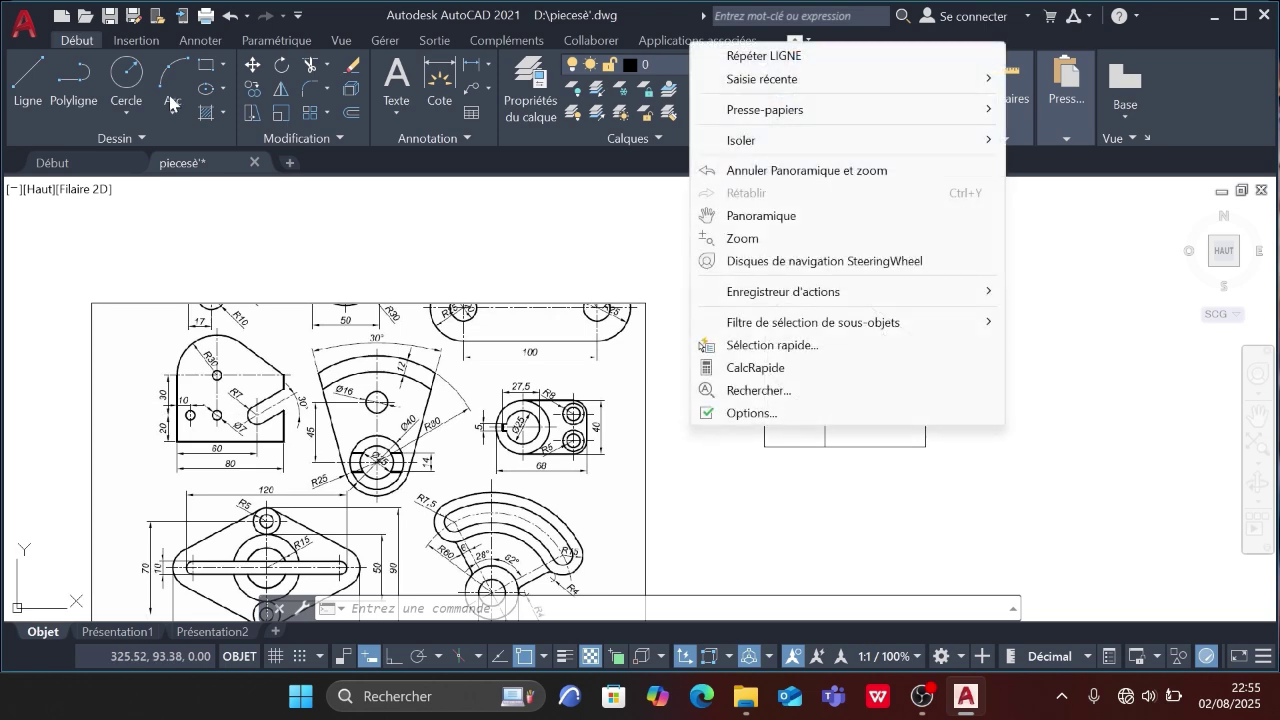
left_click(138, 92)
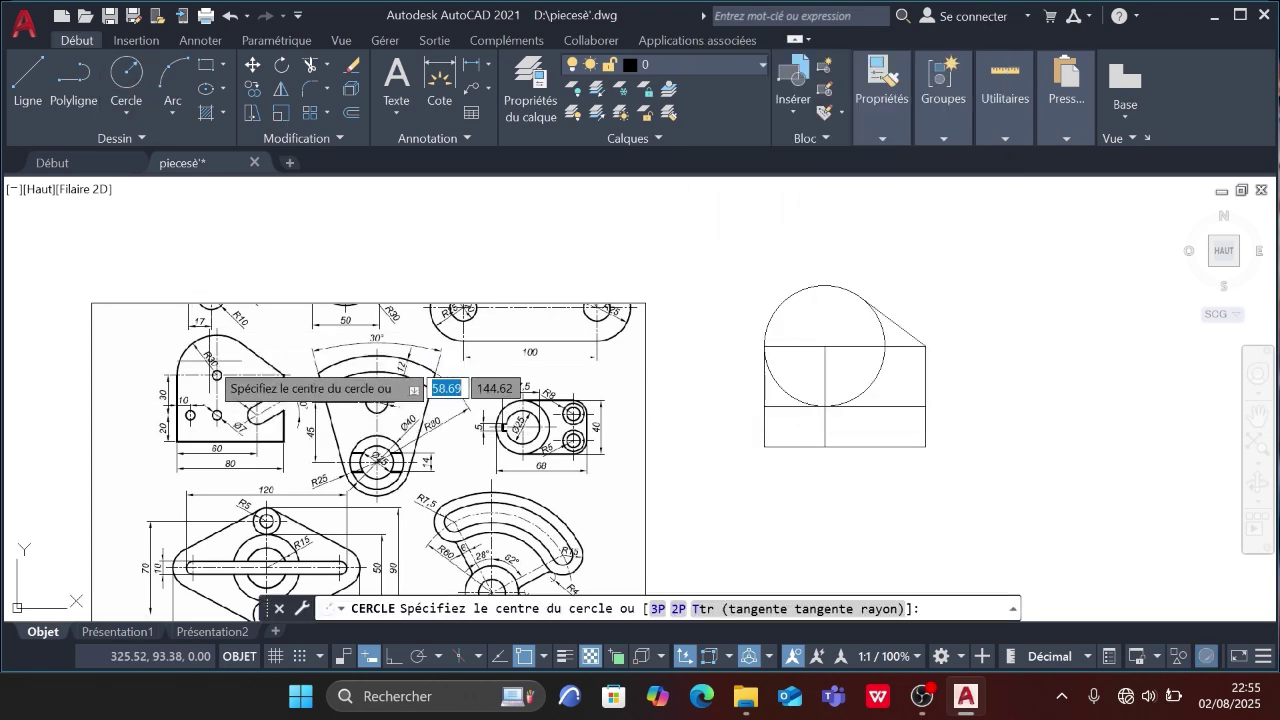
scroll(215, 400, "up", 2)
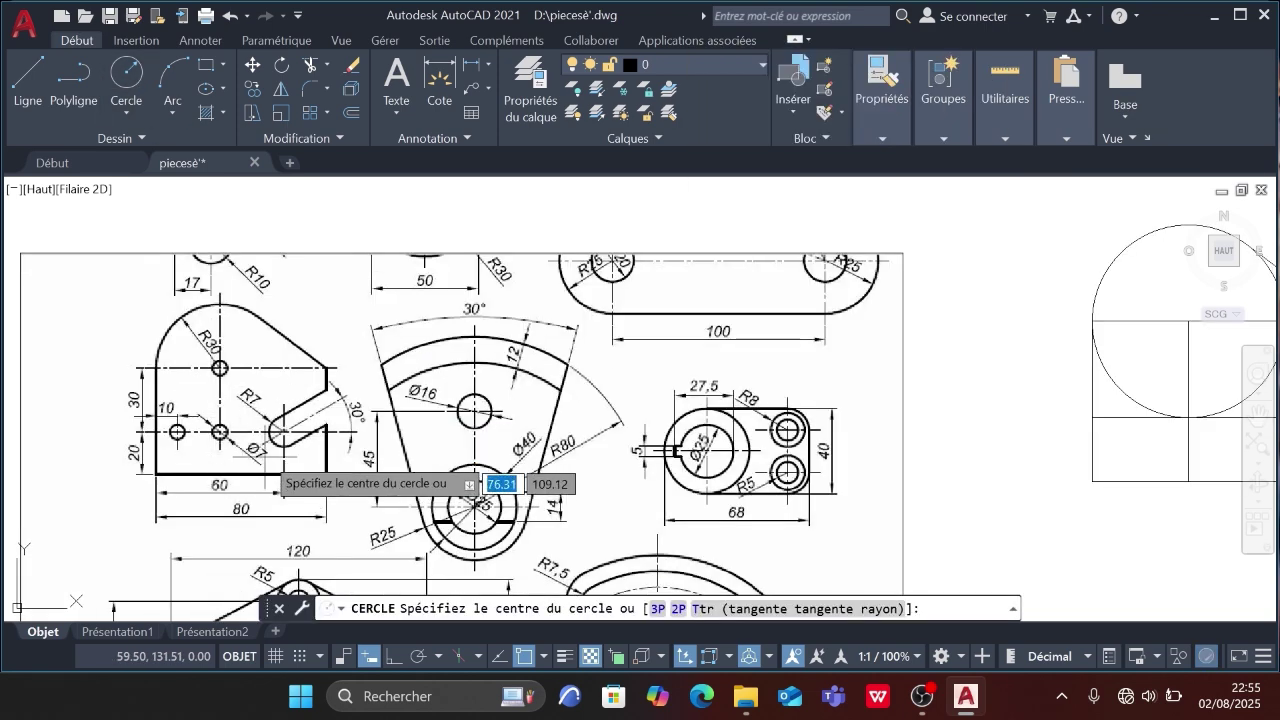
scroll(193, 465, "down", 2)
left_click(137, 103)
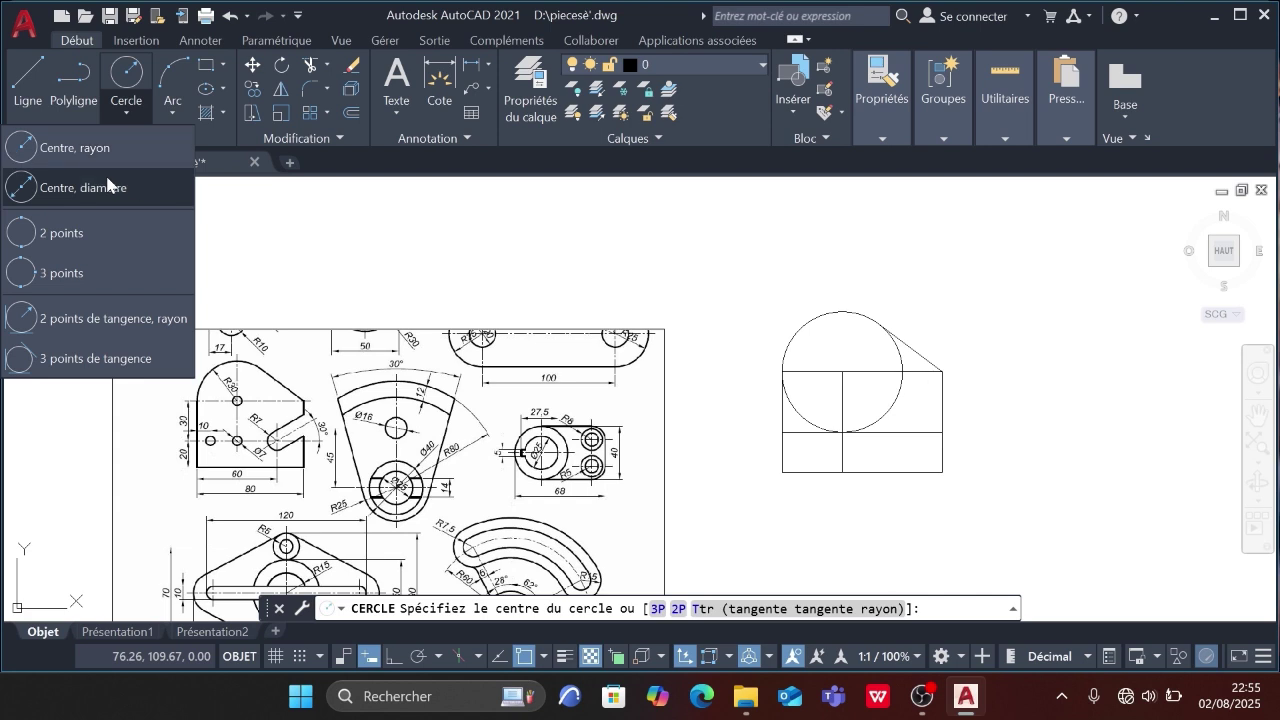
left_click(70, 188)
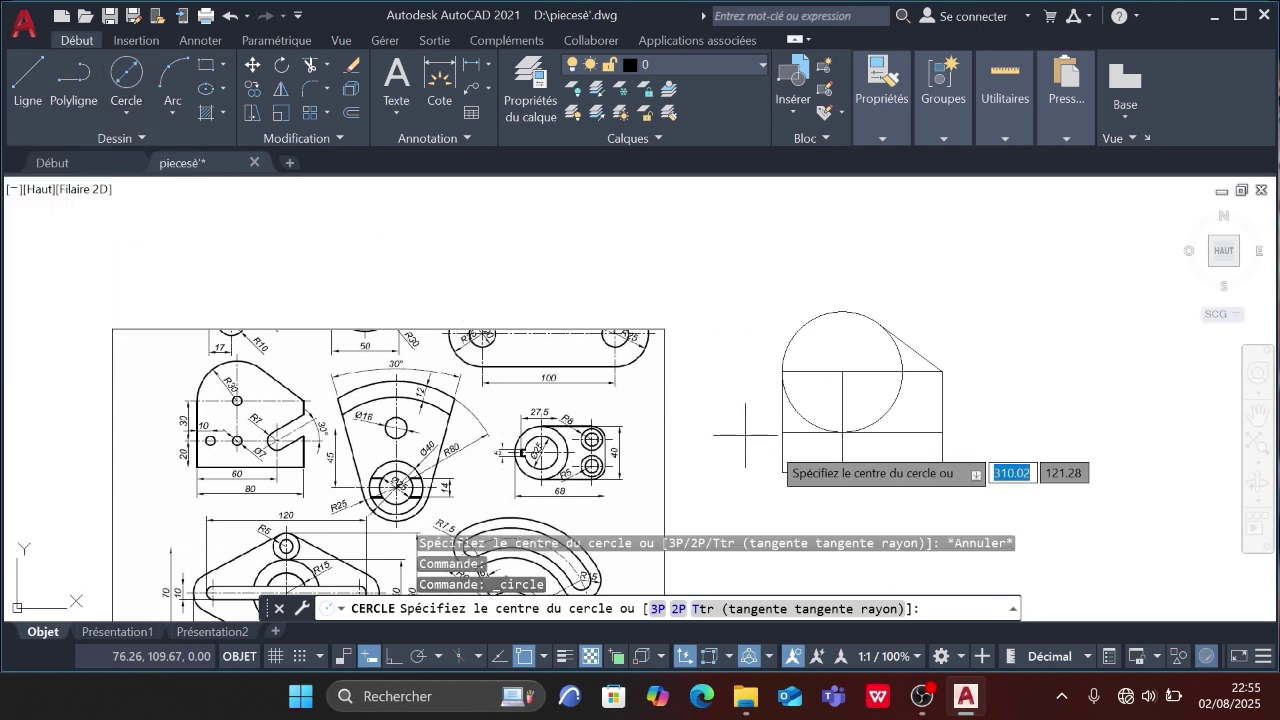
left_click(842, 372)
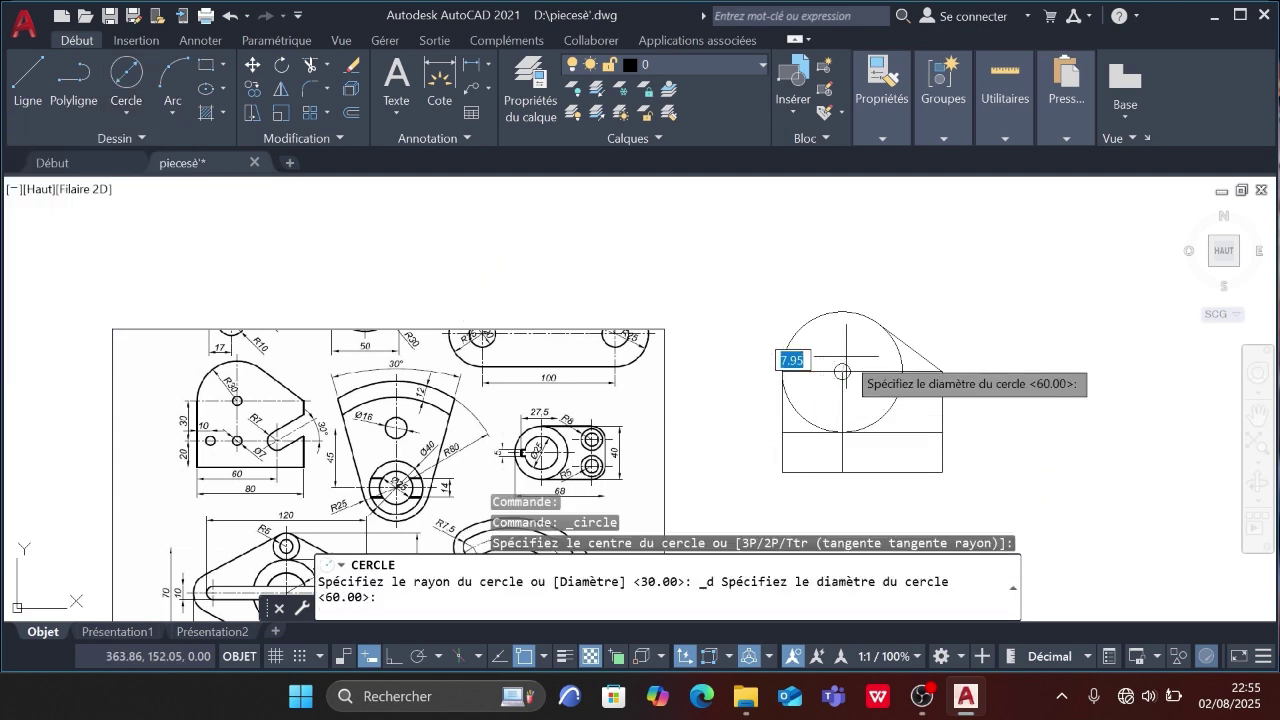
key("Return")
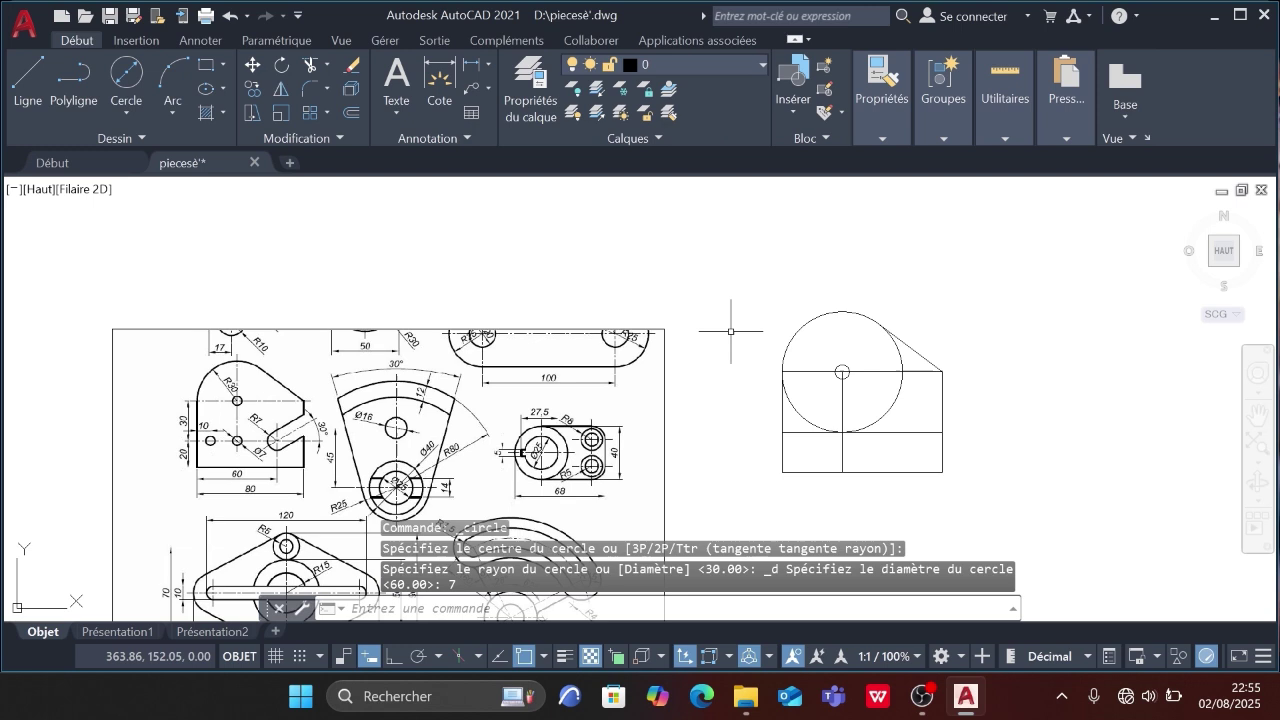
- Draw a circle of diameter 7 where the vertical offset line crosses the horizontal offset line
left_click(127, 80)
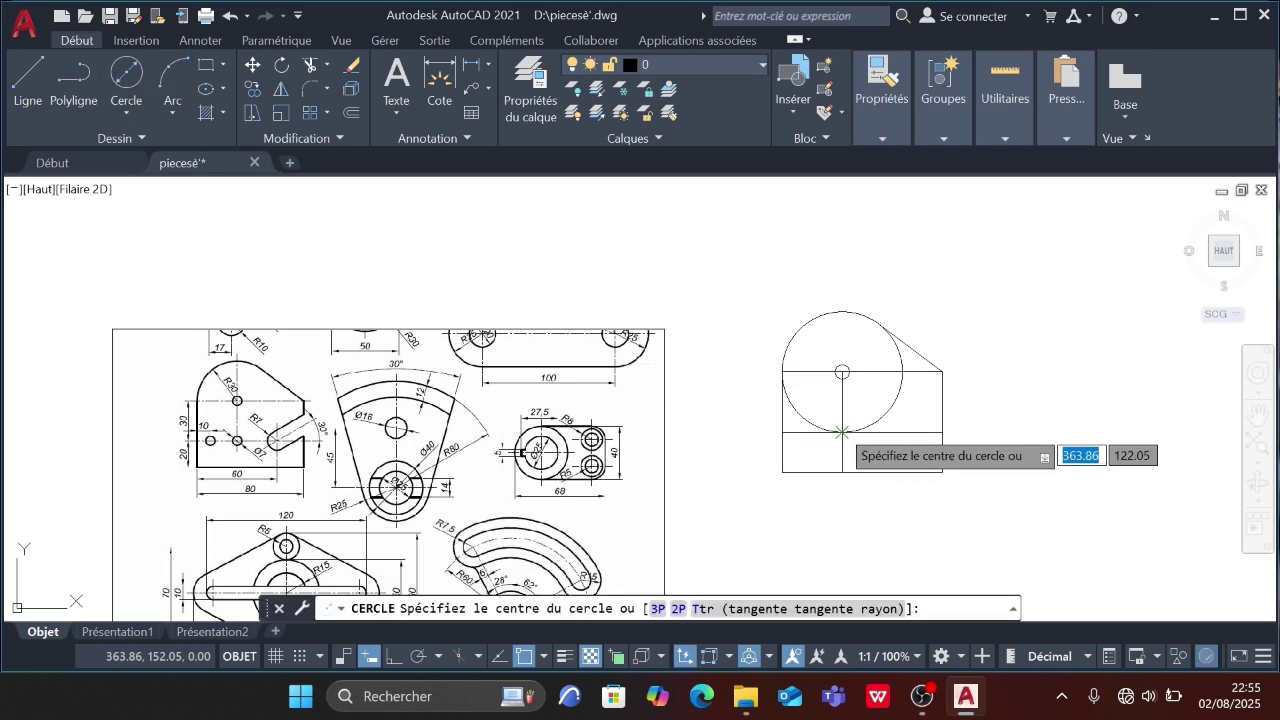
left_click(842, 432)
type("7")
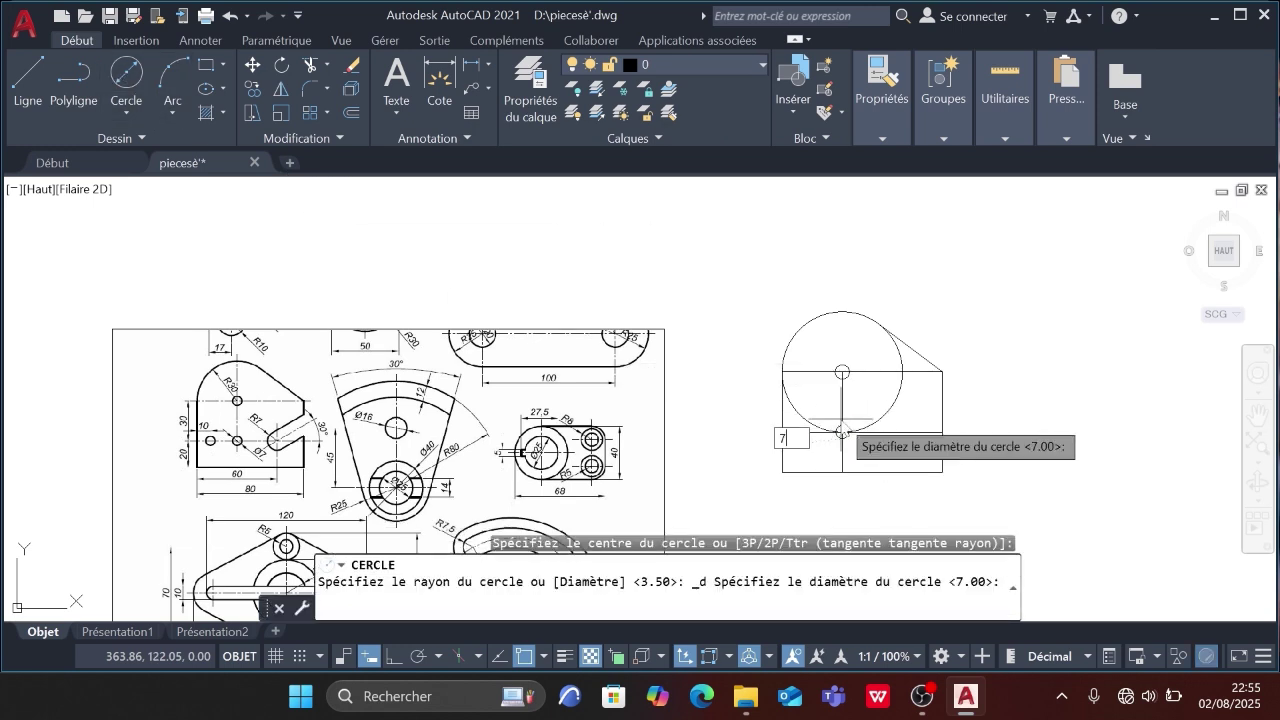
key("Return")
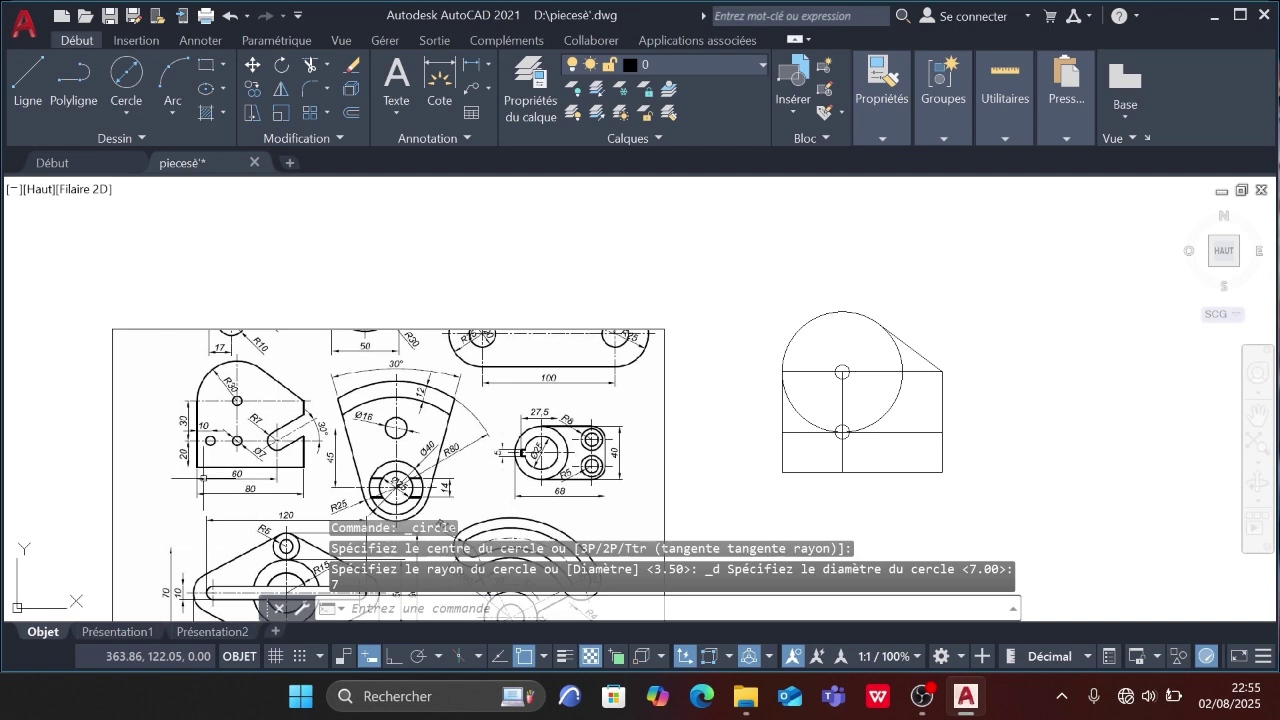
- Offset the rectangle's left edge inward by 10
scroll(185, 438, "up", 2)
scroll(316, 459, "down", 2)
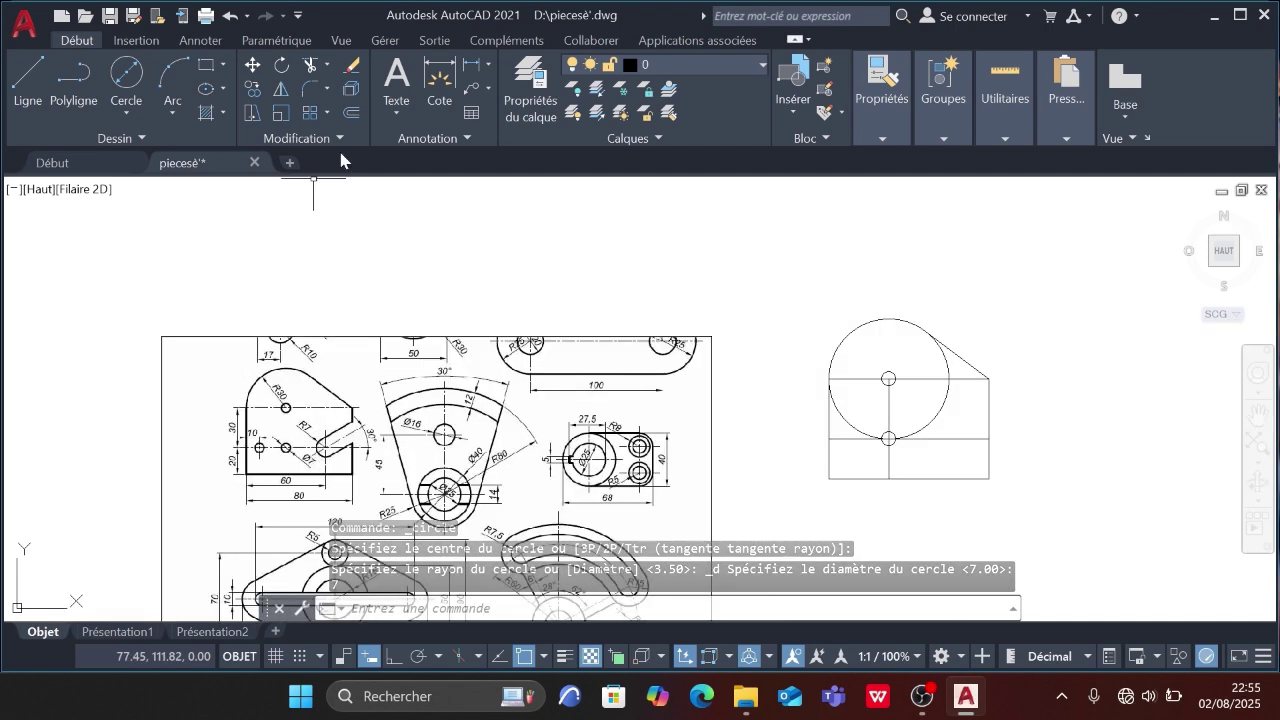
left_click(350, 113)
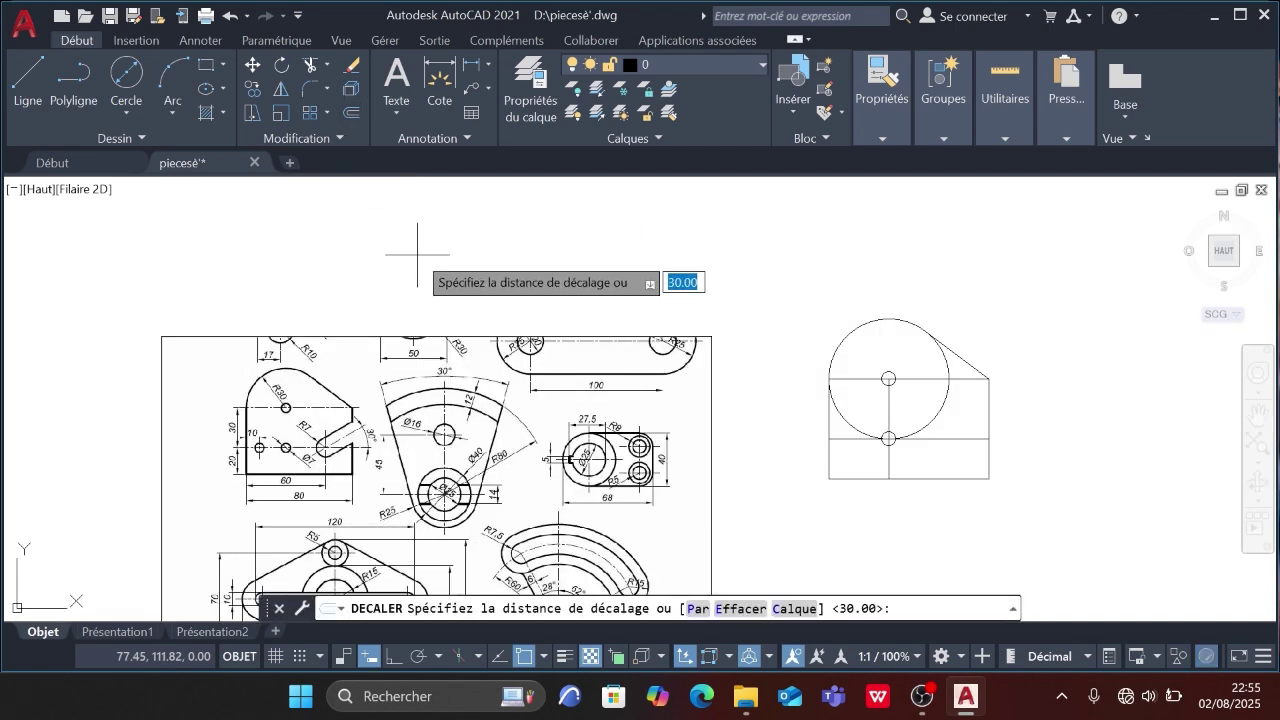
type("10")
key("Return")
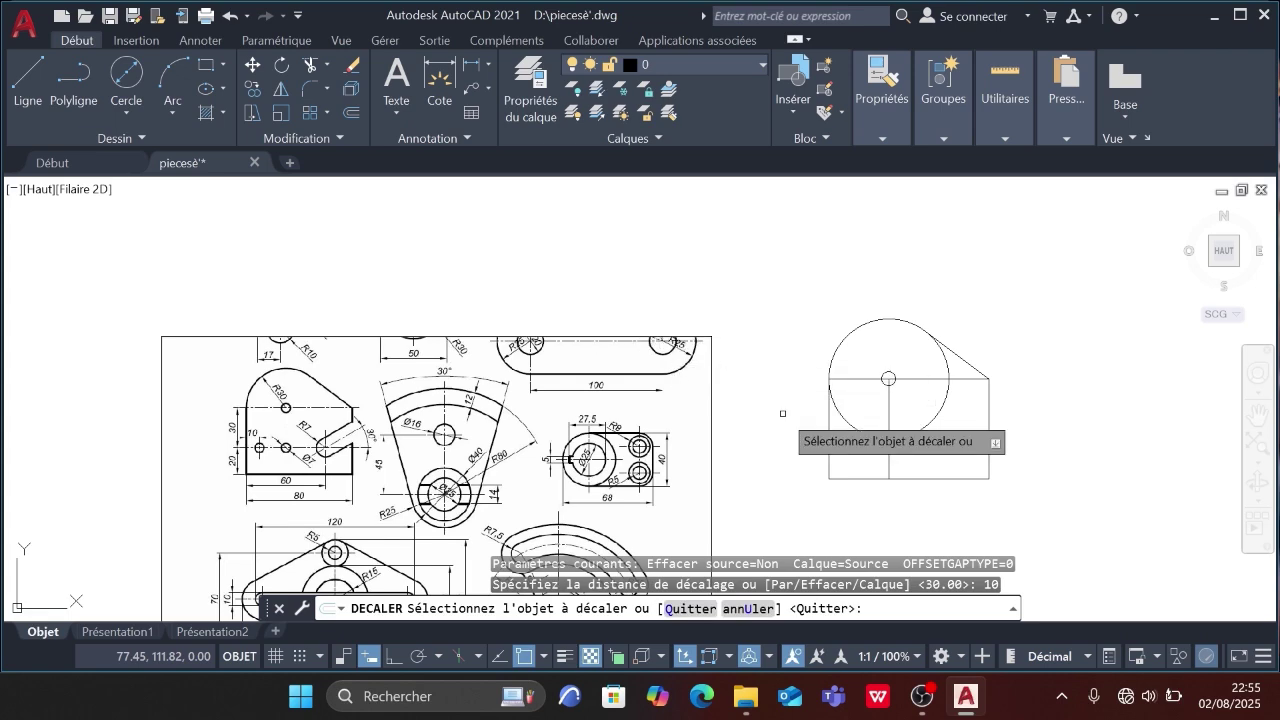
left_click(826, 458)
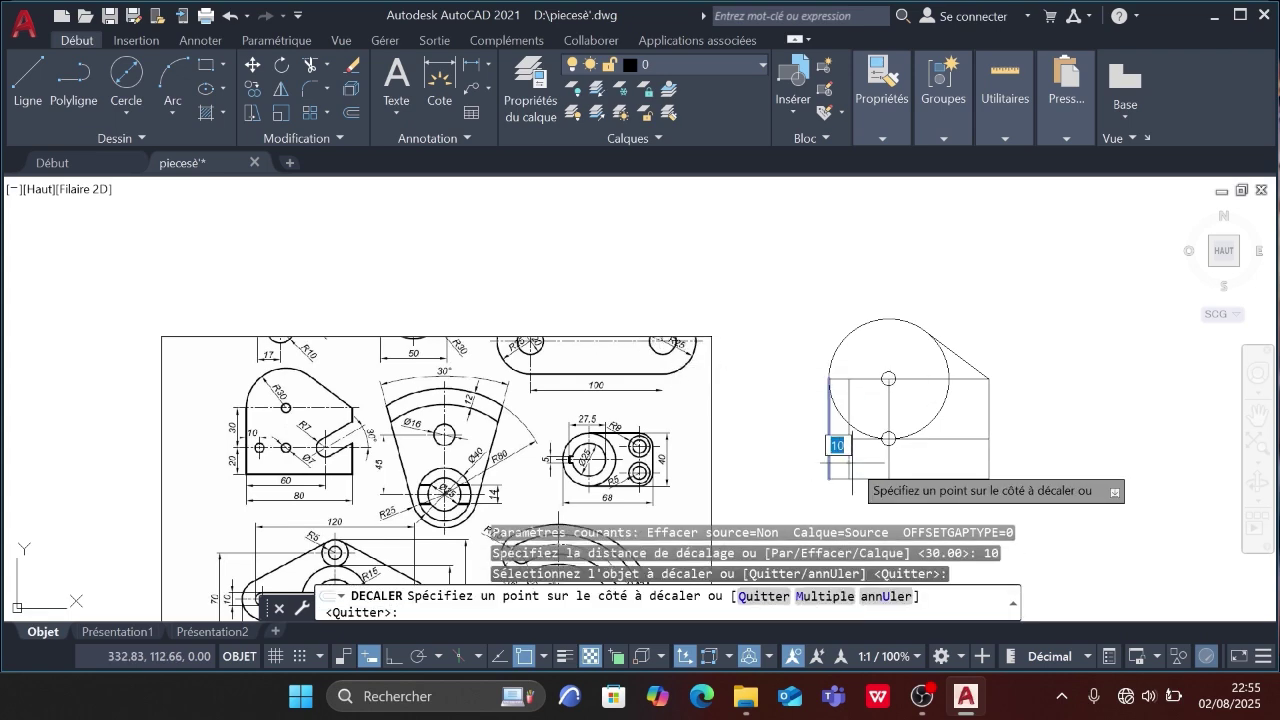
left_click(848, 458)
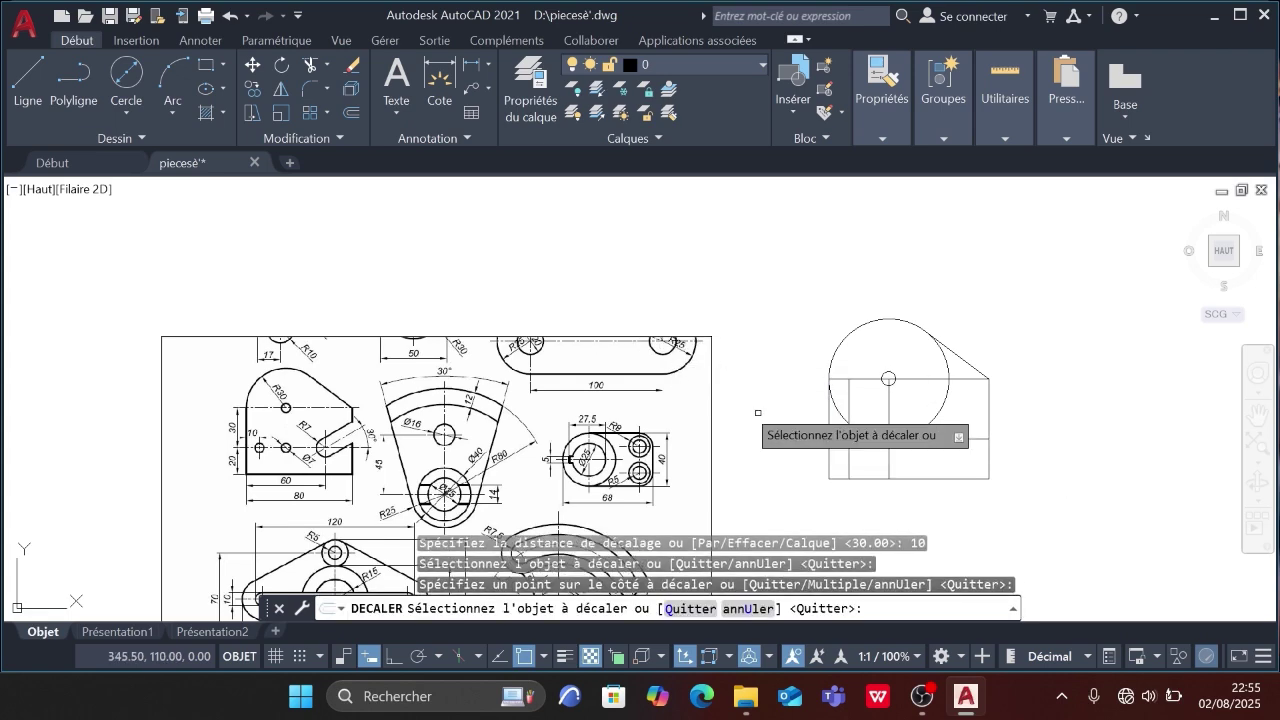
- Draw a circle of diameter 7 where the line 10 from the left edge crosses the horizontal offset line
left_click(134, 86)
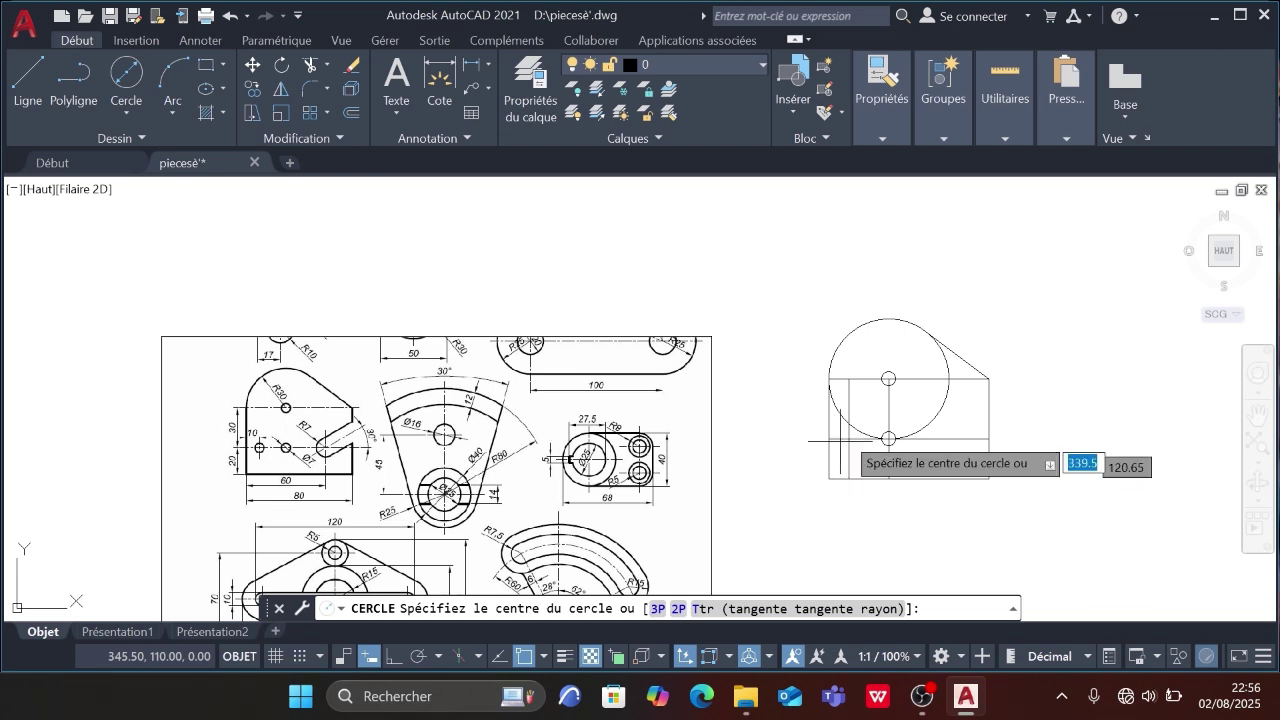
left_click(848, 437)
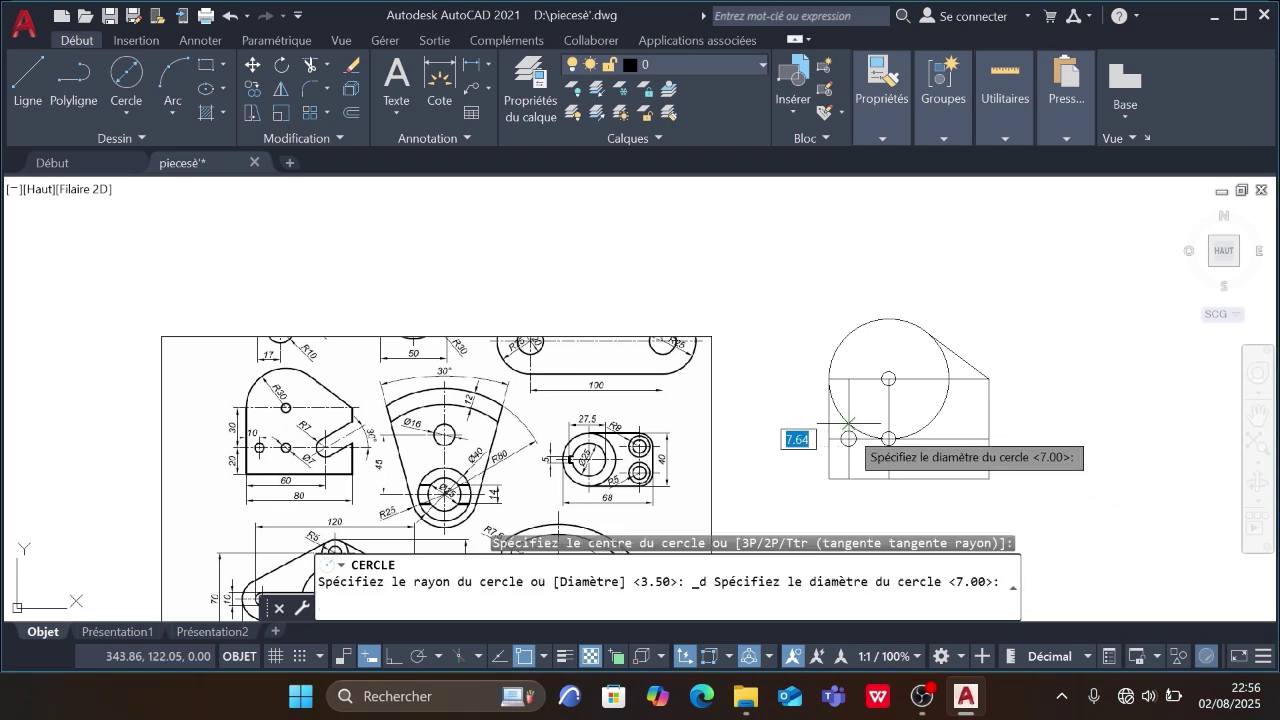
type("7")
key("Return")
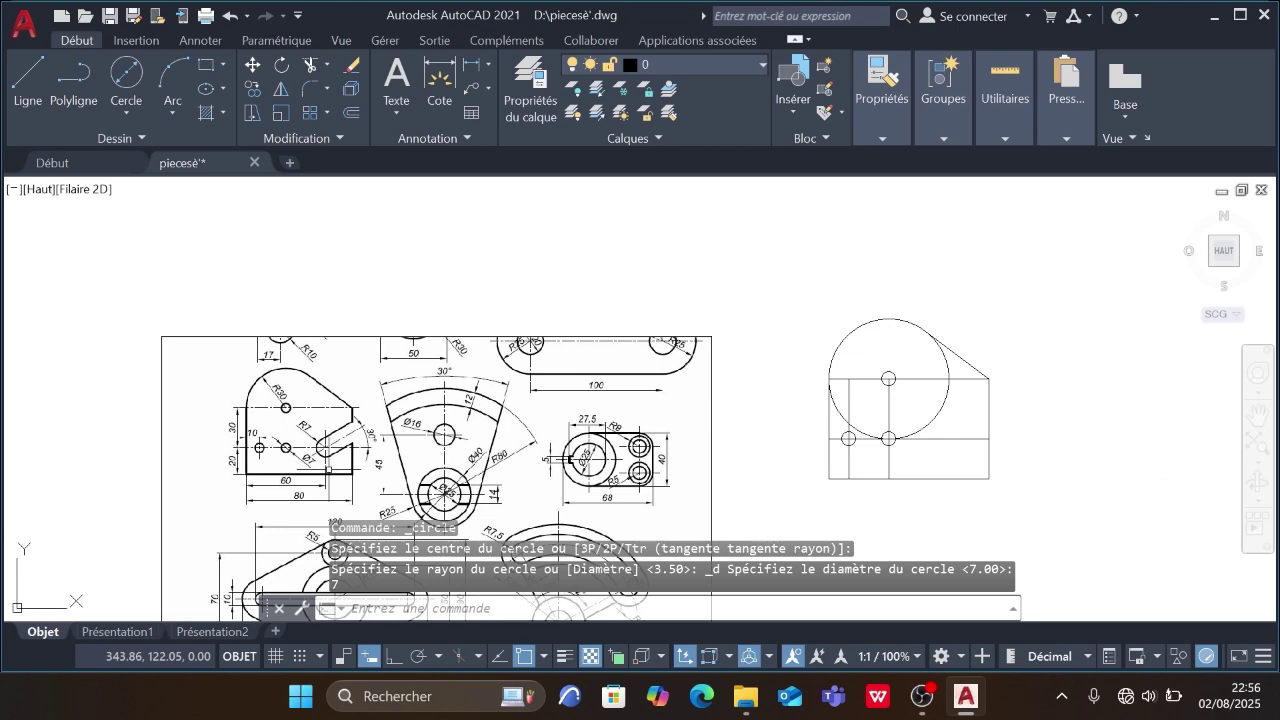
- Offset the rectangle's left edge inward by 60 to locate the slot's centre
scroll(329, 468, "up", 2)
scroll(385, 463, "down", 2)
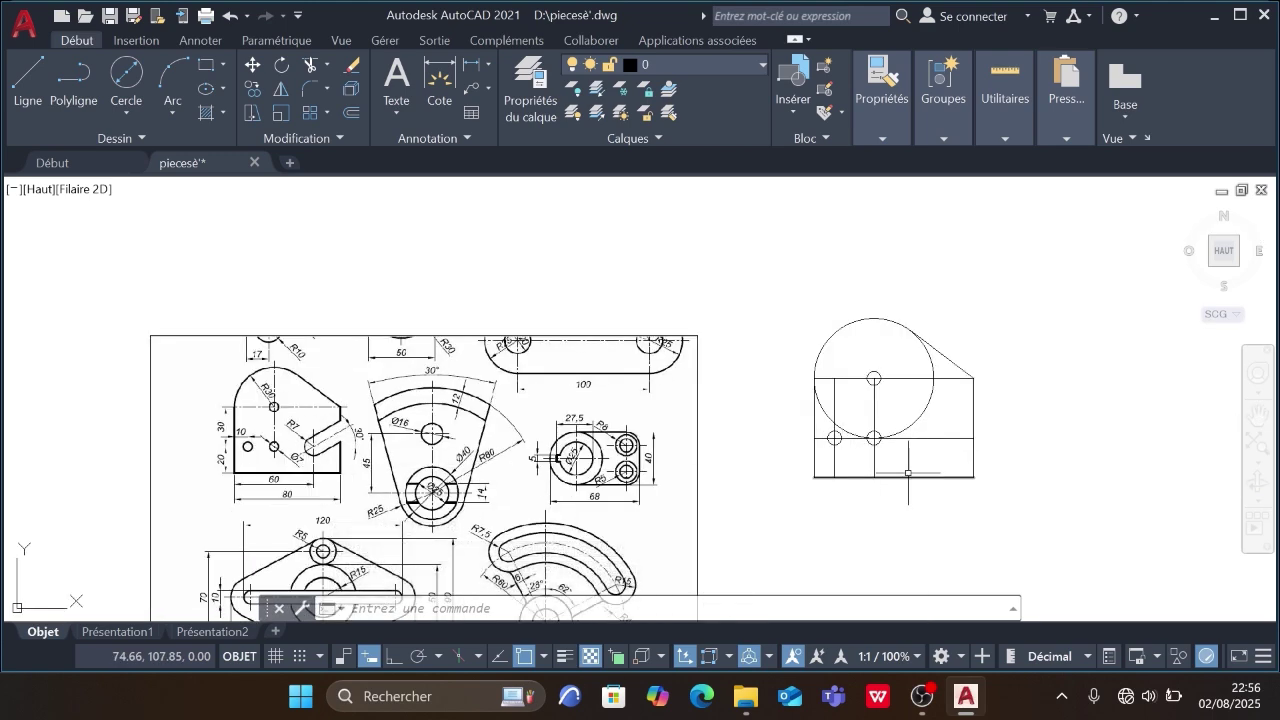
middle_click_drag(904, 458, 857, 461)
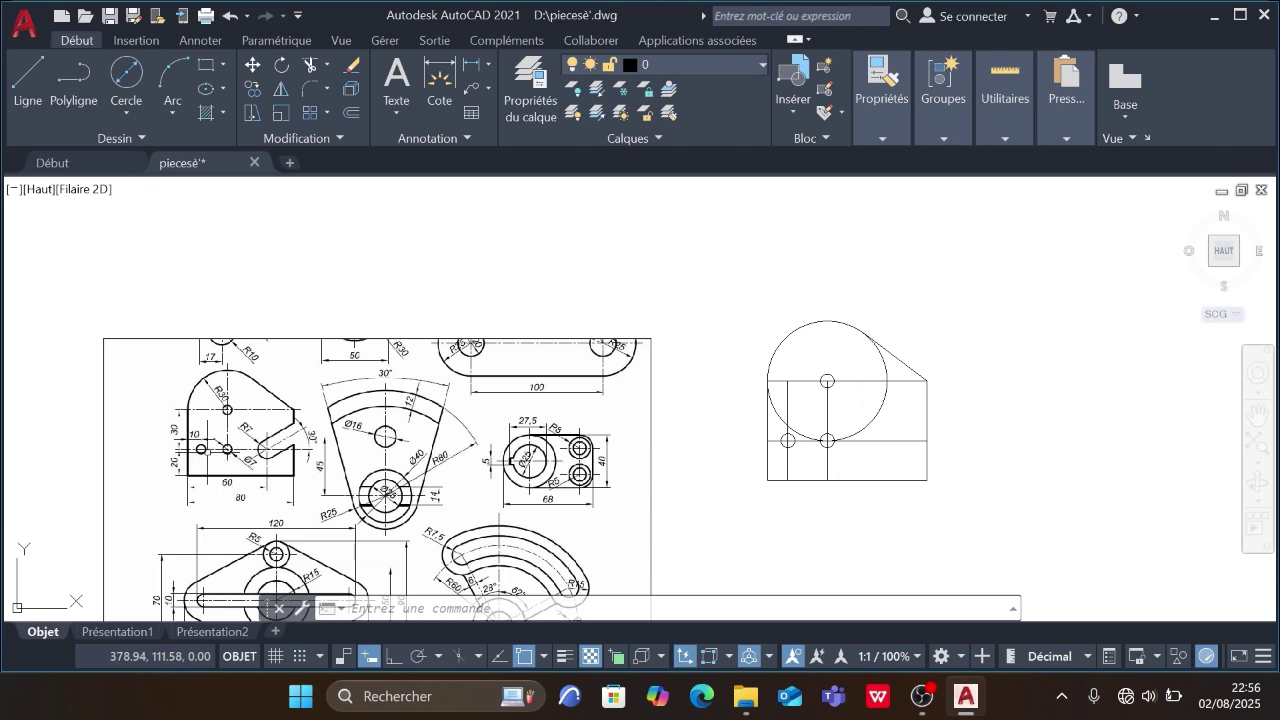
scroll(232, 482, "up", 4)
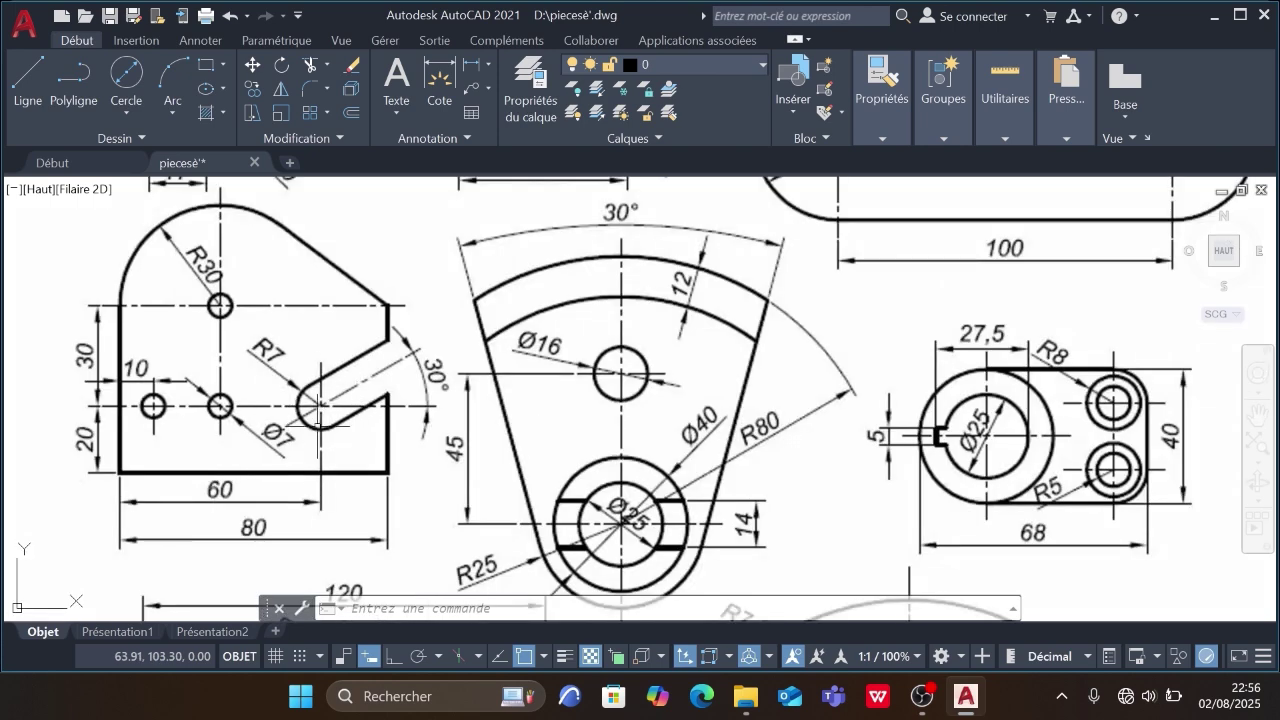
scroll(349, 437, "down", 4)
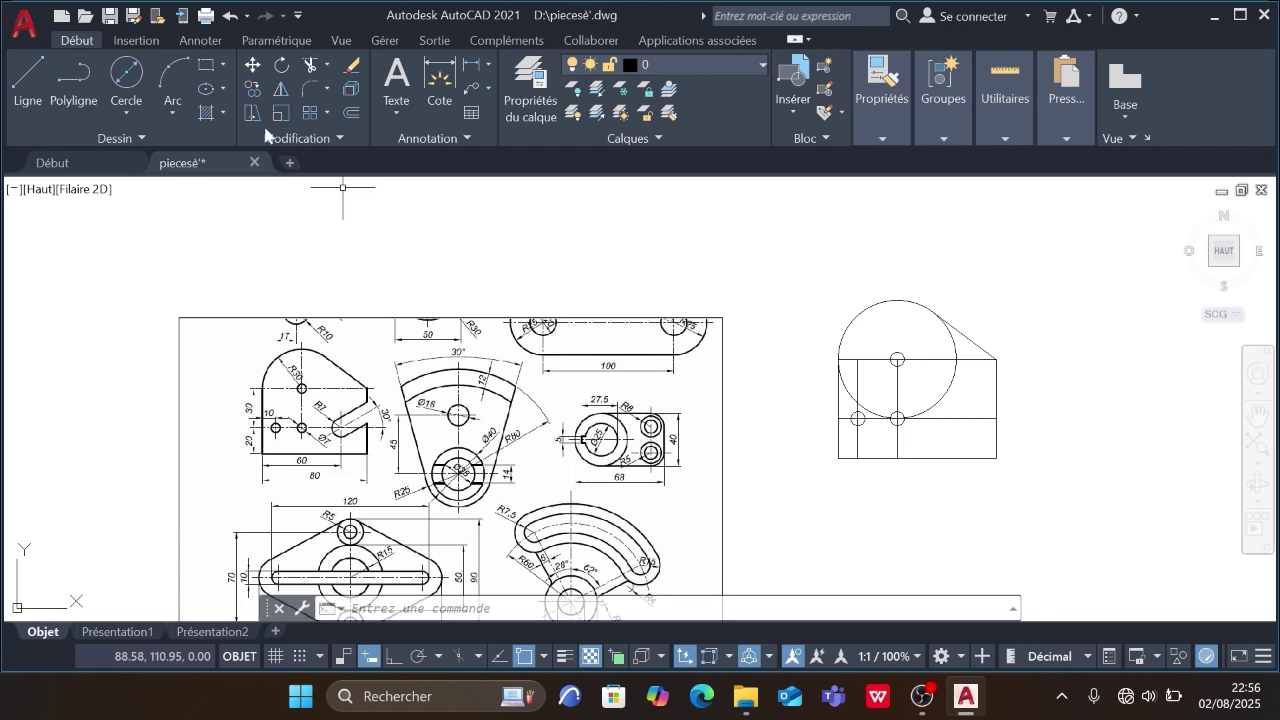
left_click(350, 113)
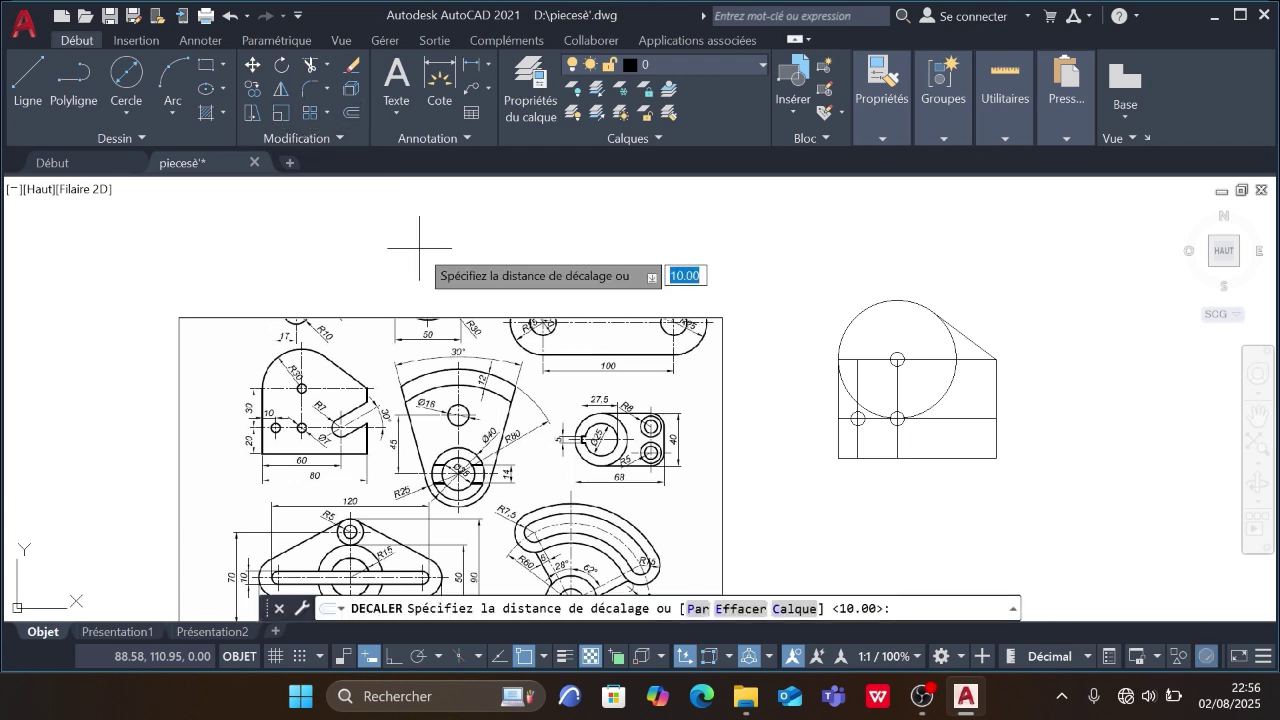
key("Return")
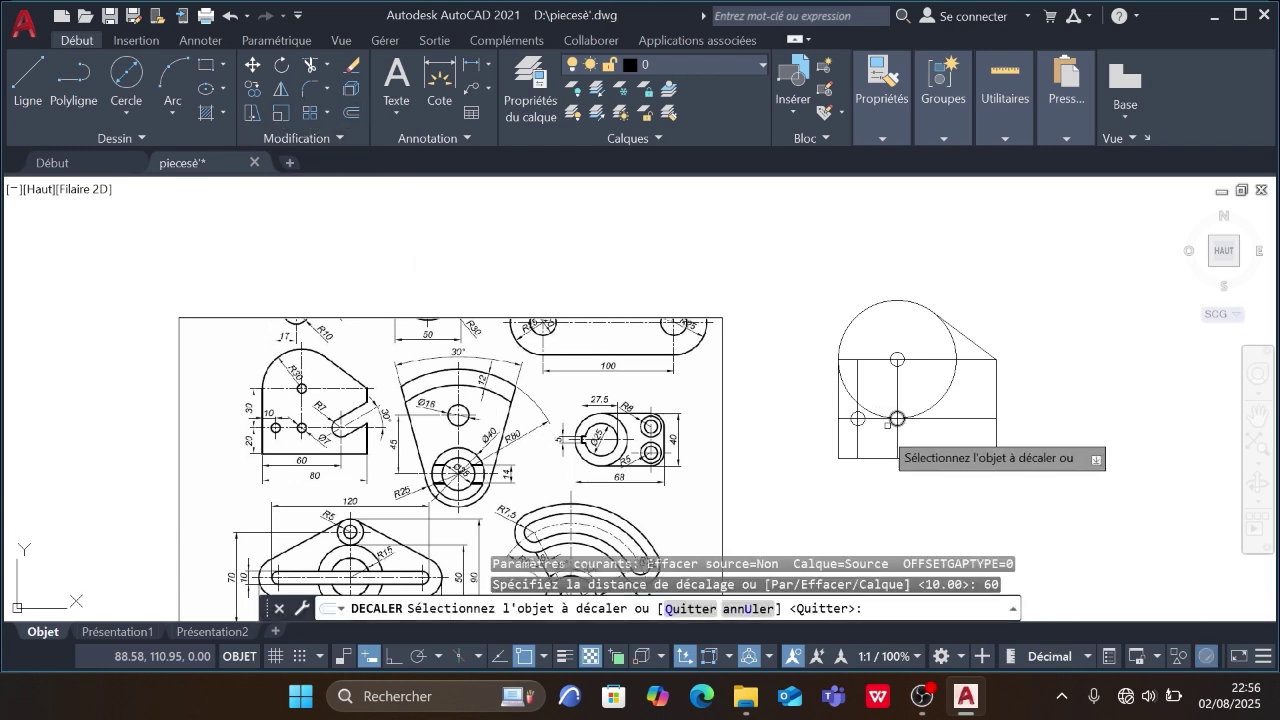
left_click(838, 438)
left_click(921, 466)
- Draw a circle of radius 7 where the line 60 from the left edge crosses the horizontal offset line
scroll(930, 455, "down", 3)
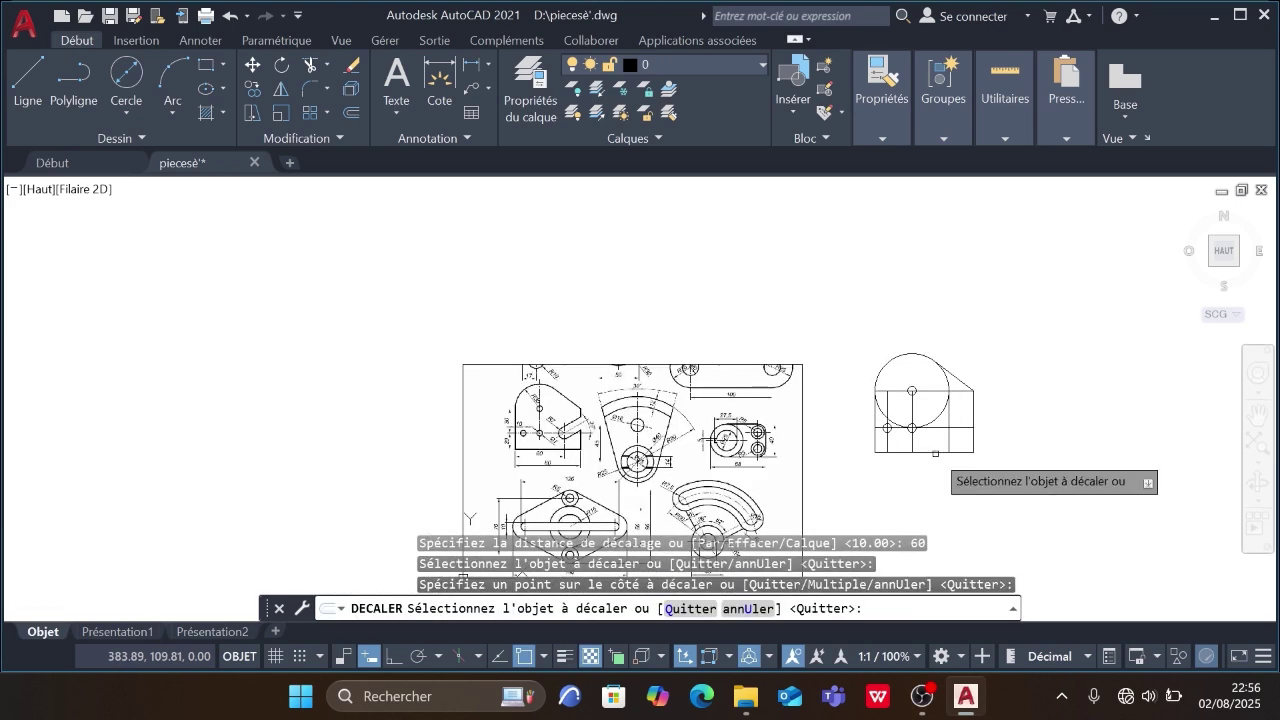
scroll(560, 420, "up", 5)
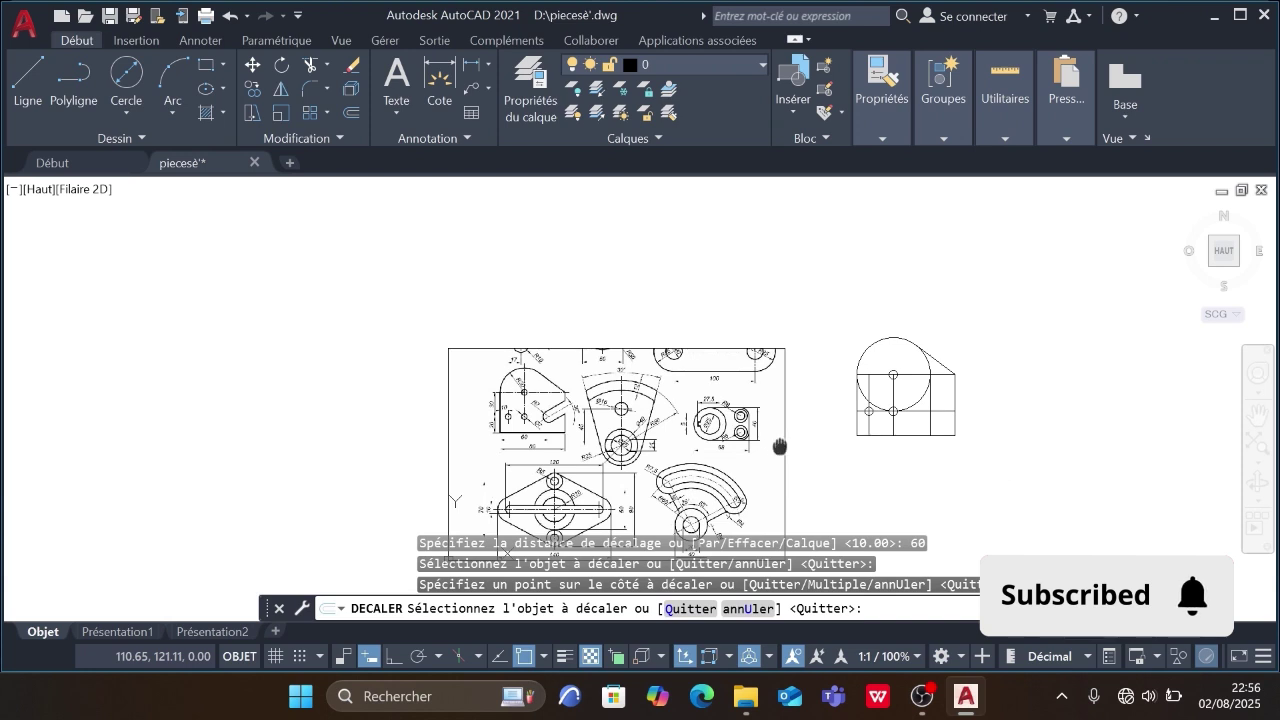
scroll(725, 446, "down", 4)
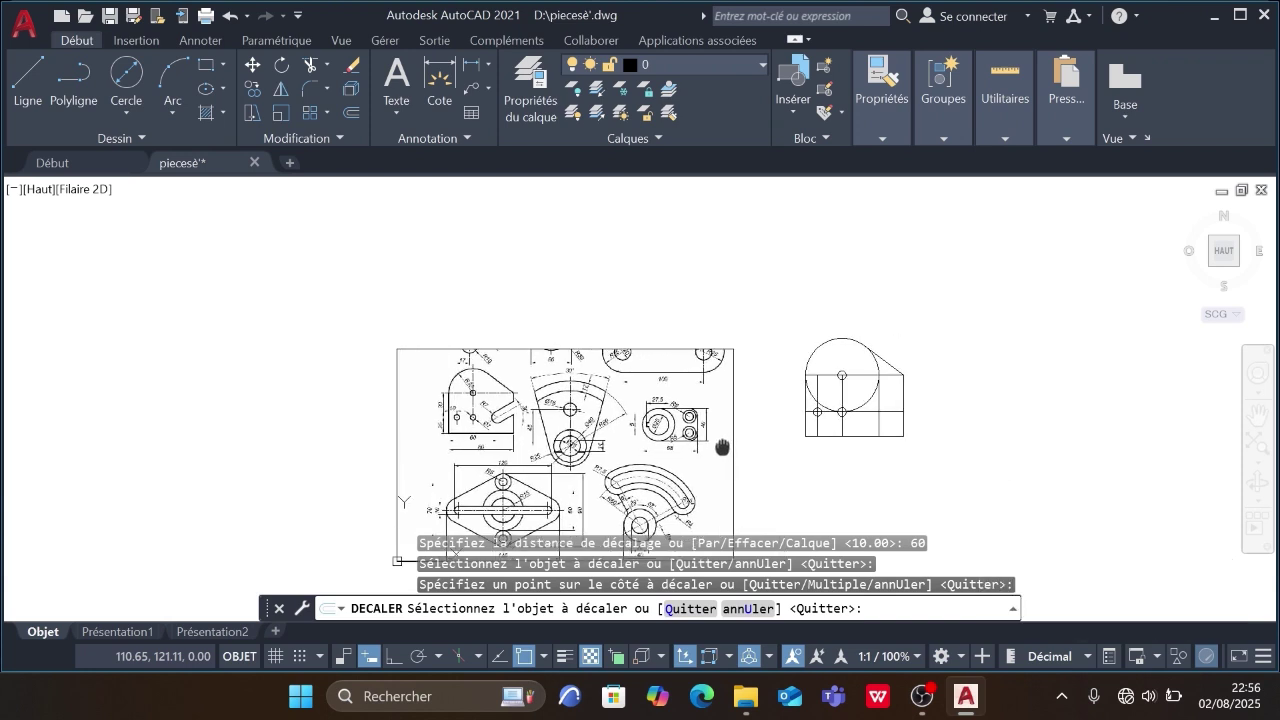
left_click(130, 112)
left_click(88, 147)
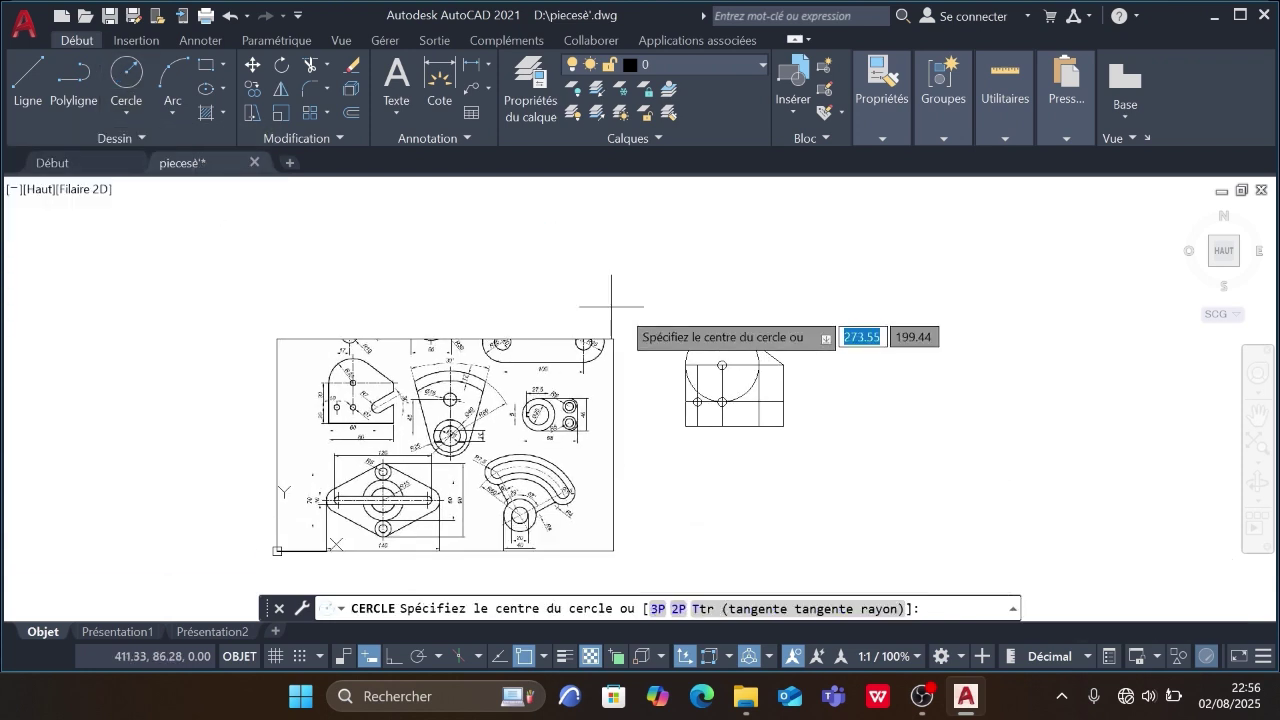
scroll(751, 402, "up", 4)
left_click(752, 400)
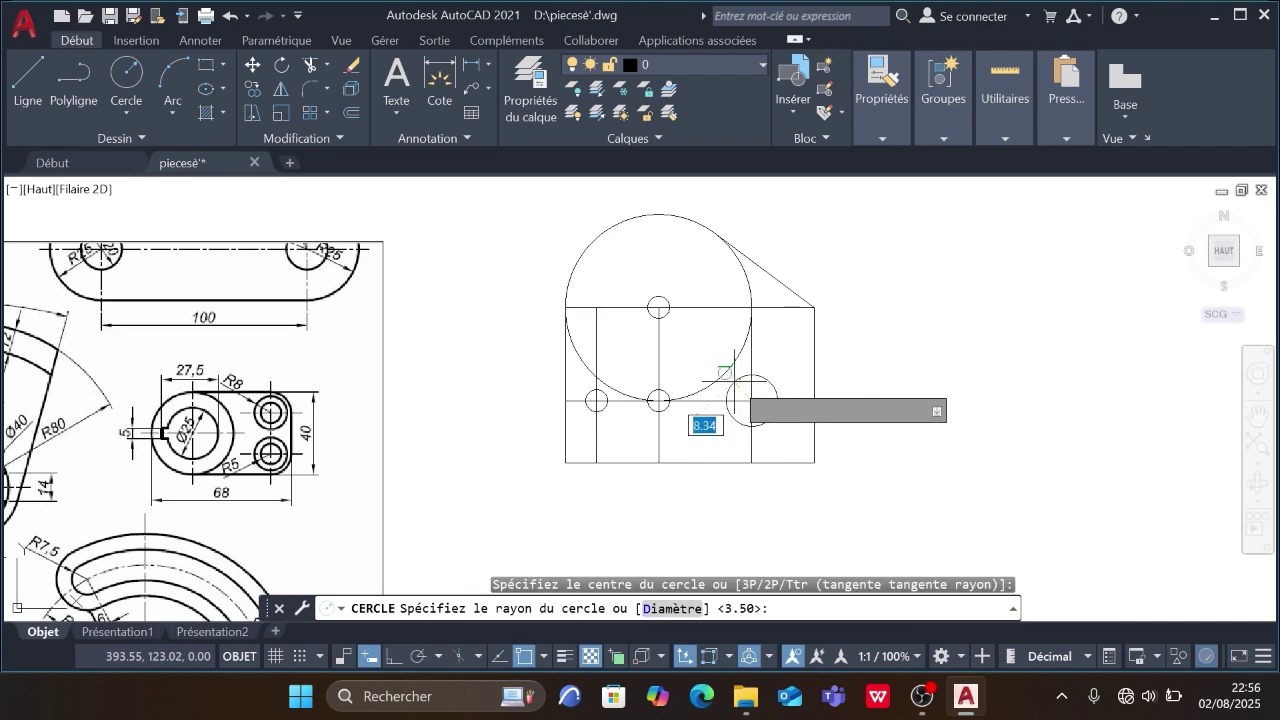
key("Return")
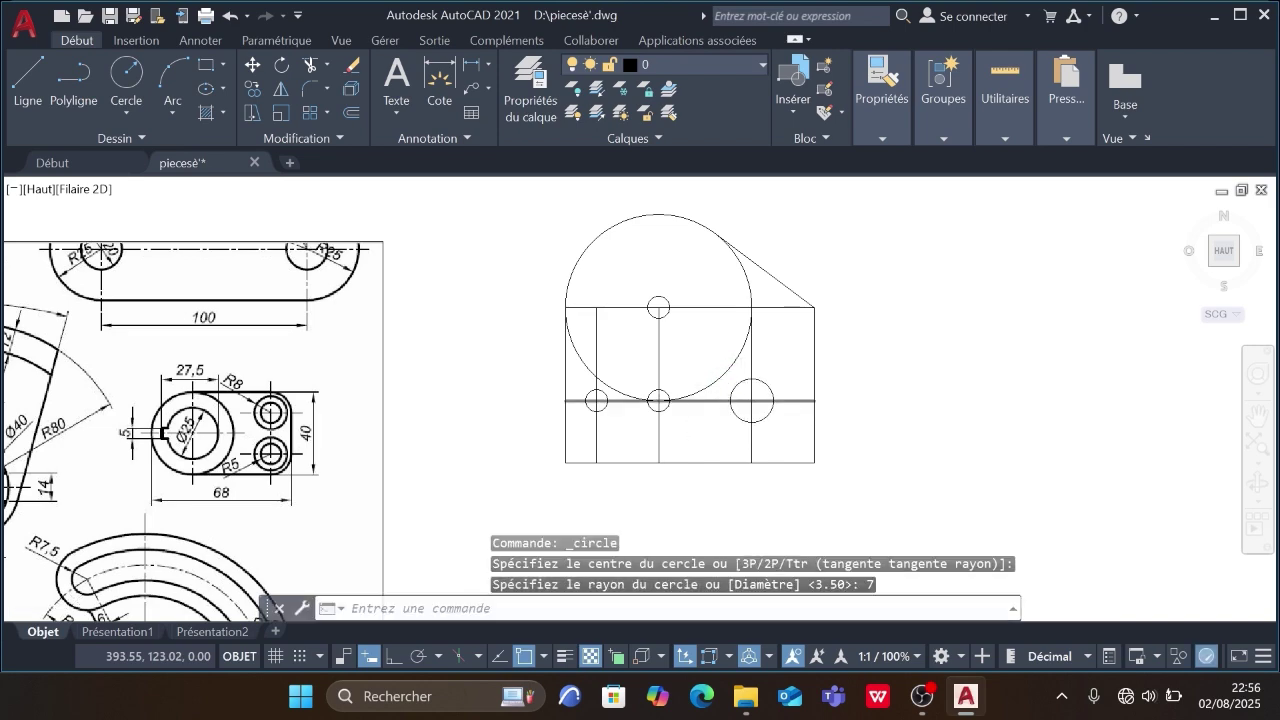
scroll(736, 401, "down", 3)
scroll(372, 410, "up", 5)
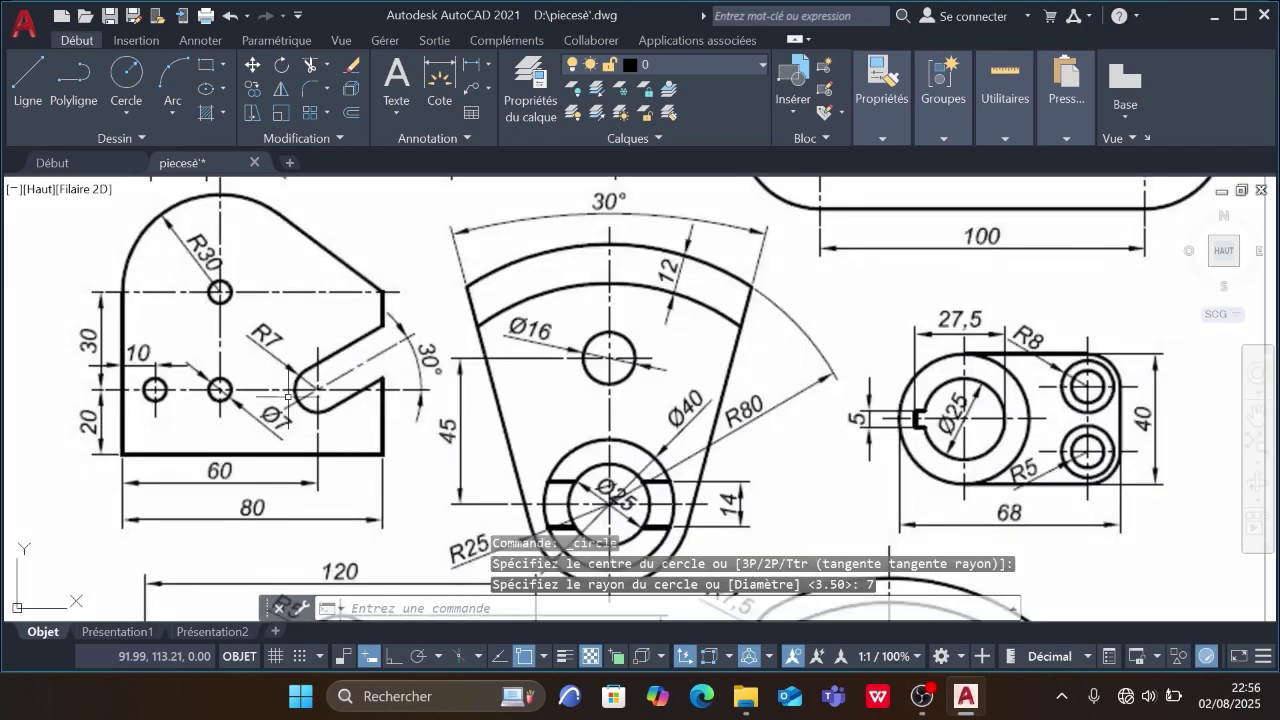
- Draw a line about 34 long at 30° from the radius 7 circle's centre, extending past the plate's right edge
scroll(288, 397, "up", 3)
scroll(328, 388, "down", 2)
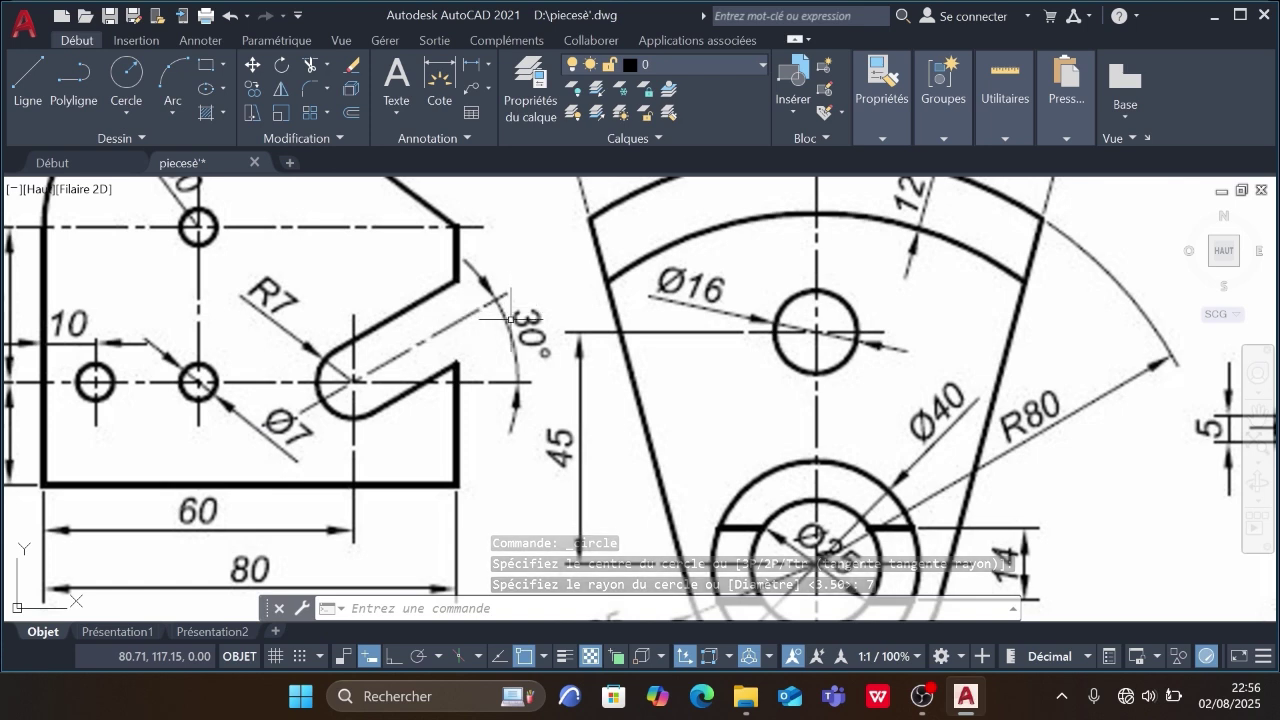
scroll(650, 374, "down", 6)
middle_click_drag(900, 432, 715, 457)
left_click(30, 84)
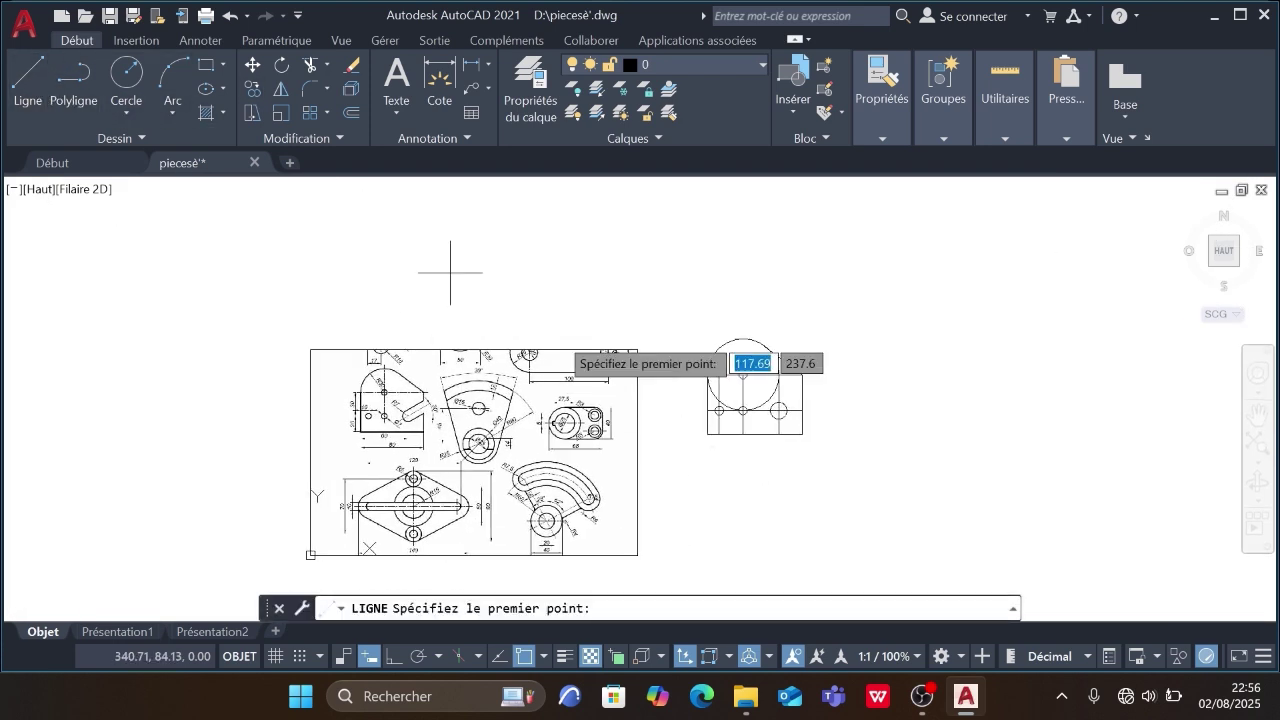
scroll(787, 410, "up", 3)
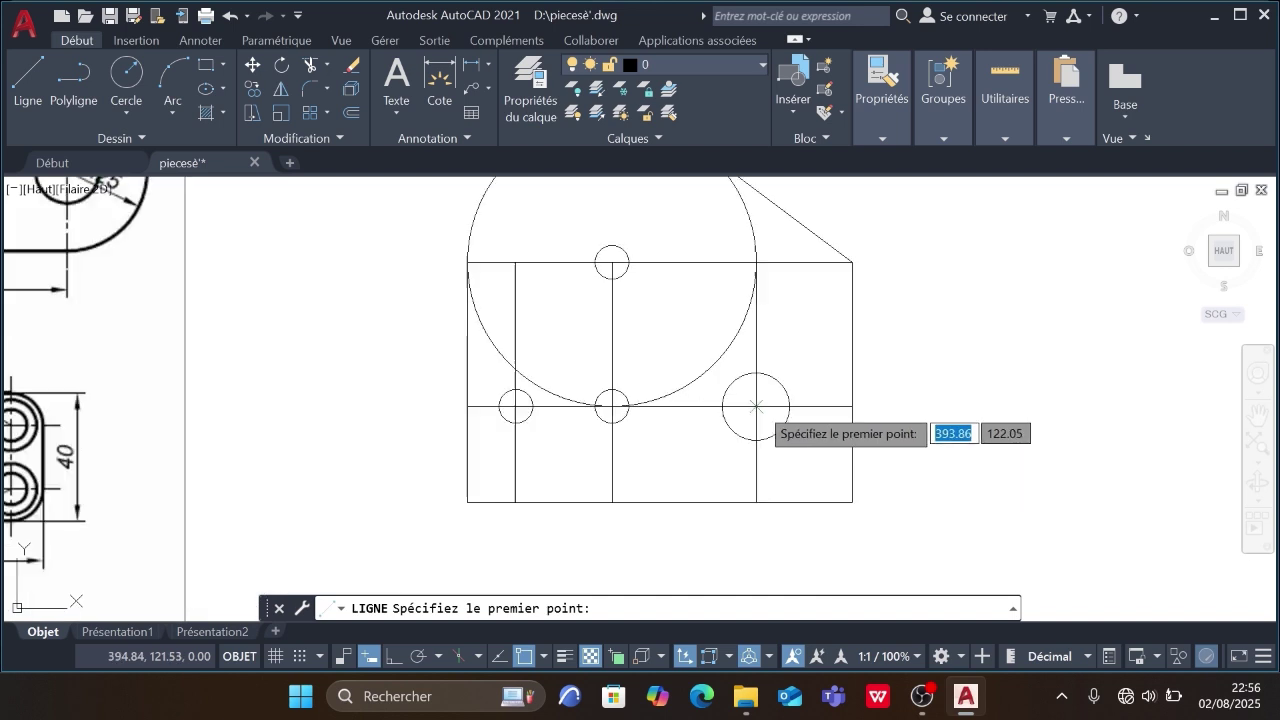
scroll(768, 412, "up", 2)
left_click(757, 406)
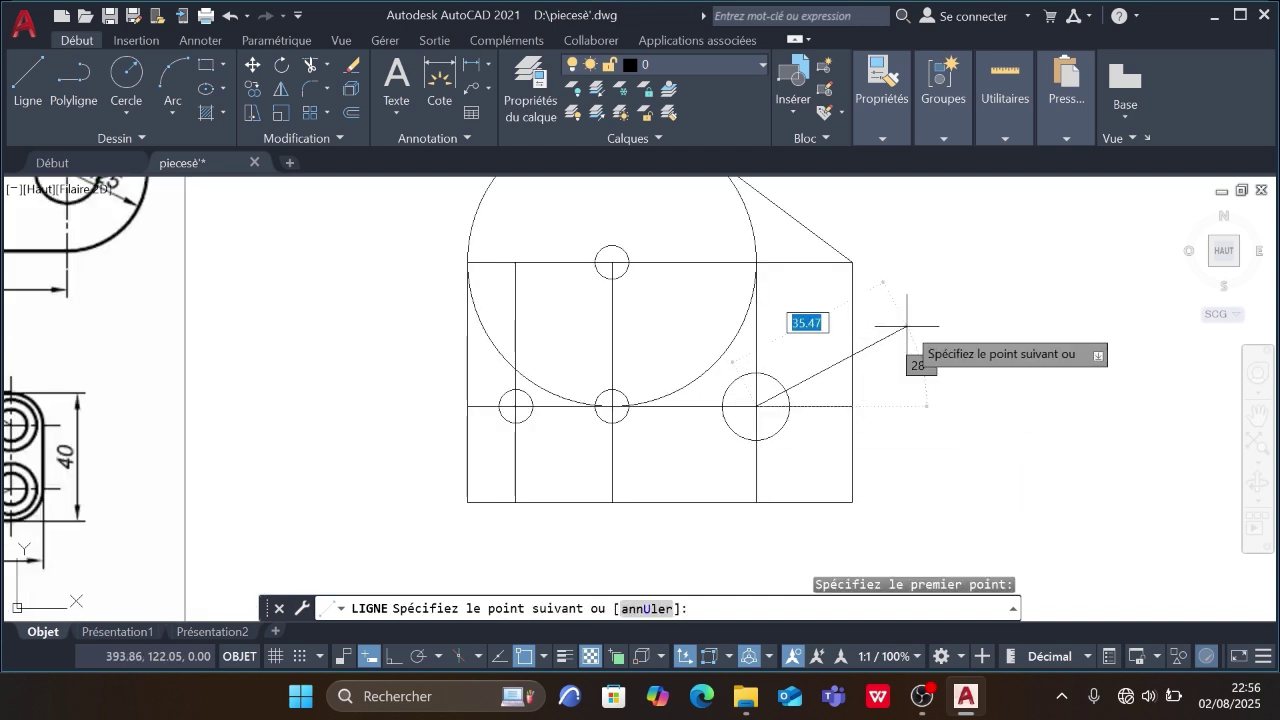
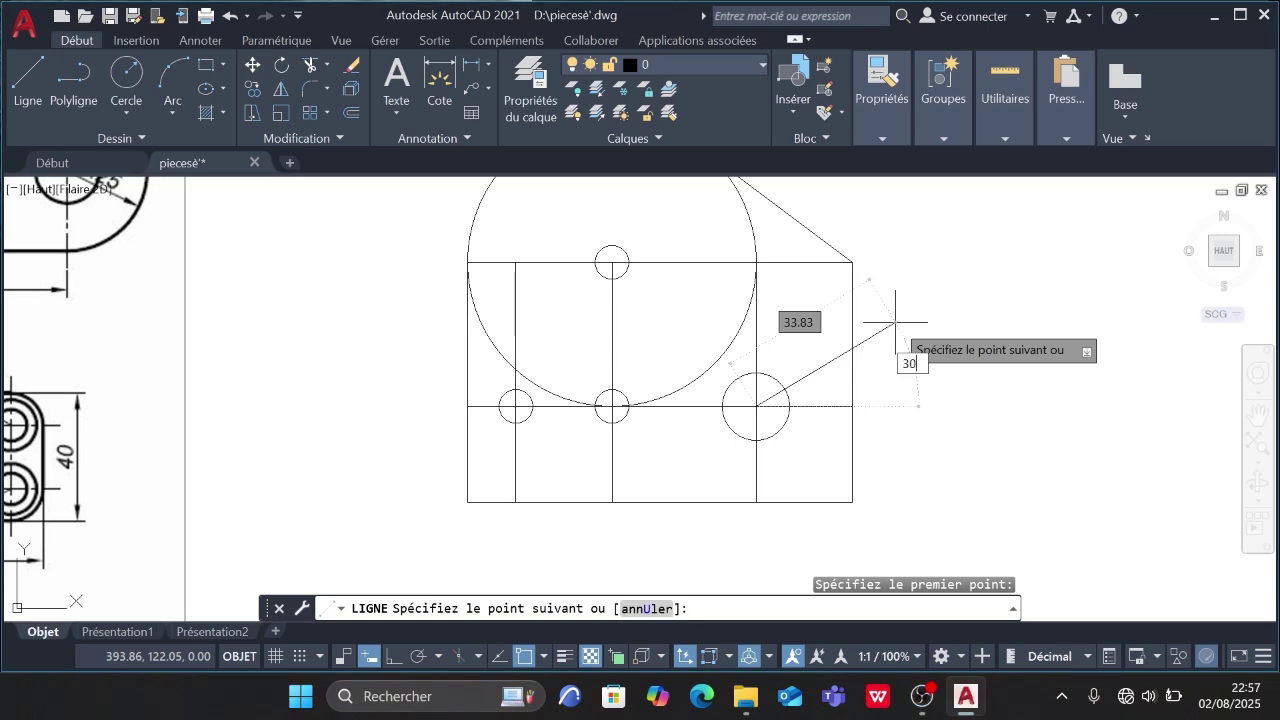
key("Return")
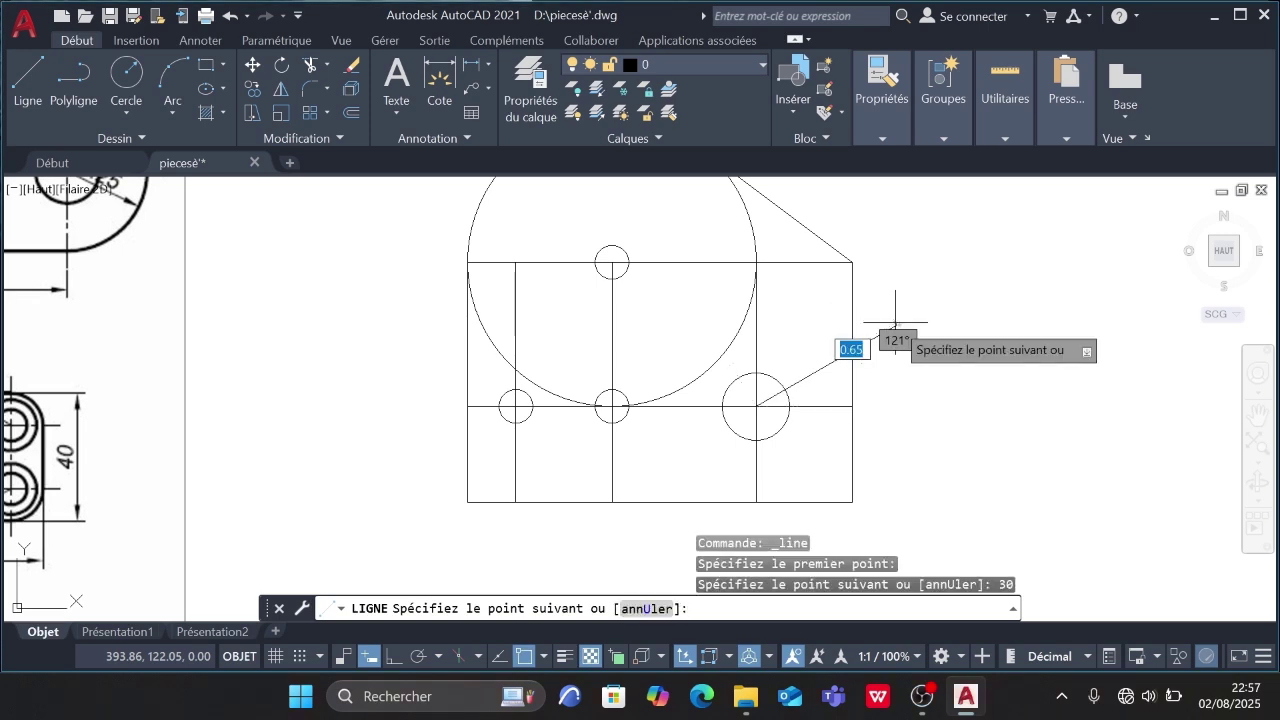
right_click(915, 380)
left_click(1007, 428)
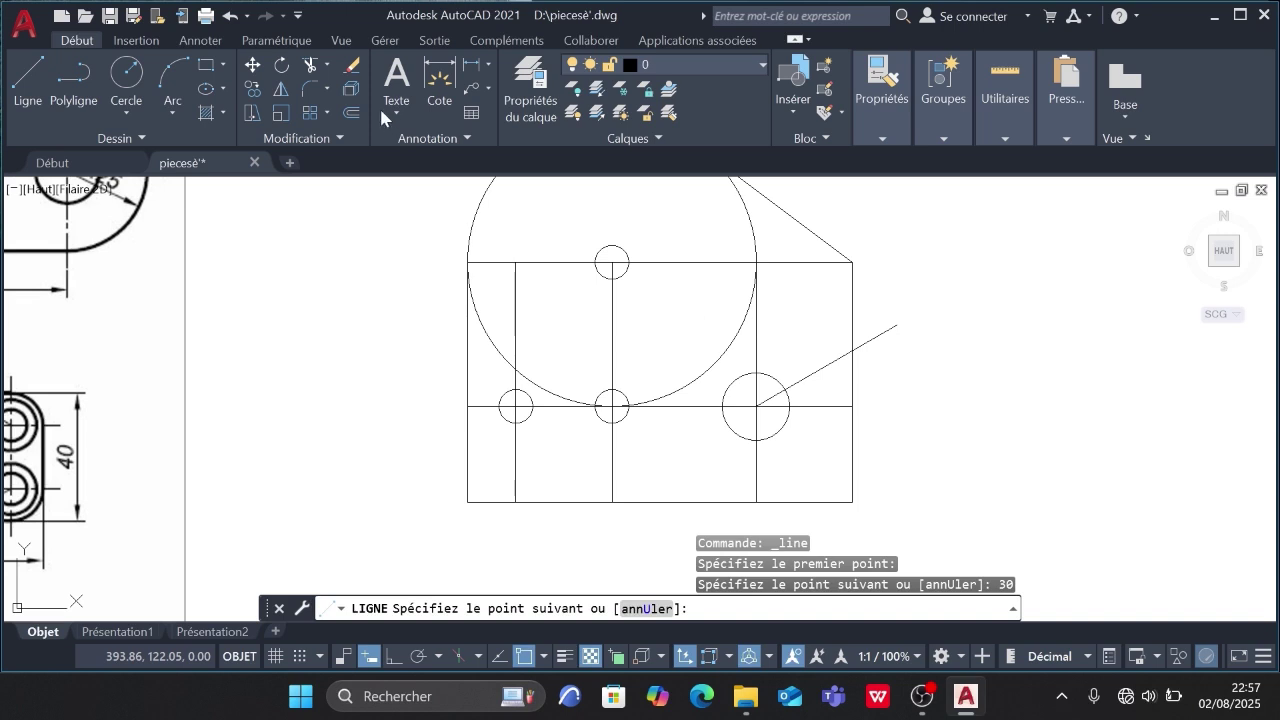
- Offset the 30° line by 7 on both sides to form the slot's edges
left_click(348, 113)
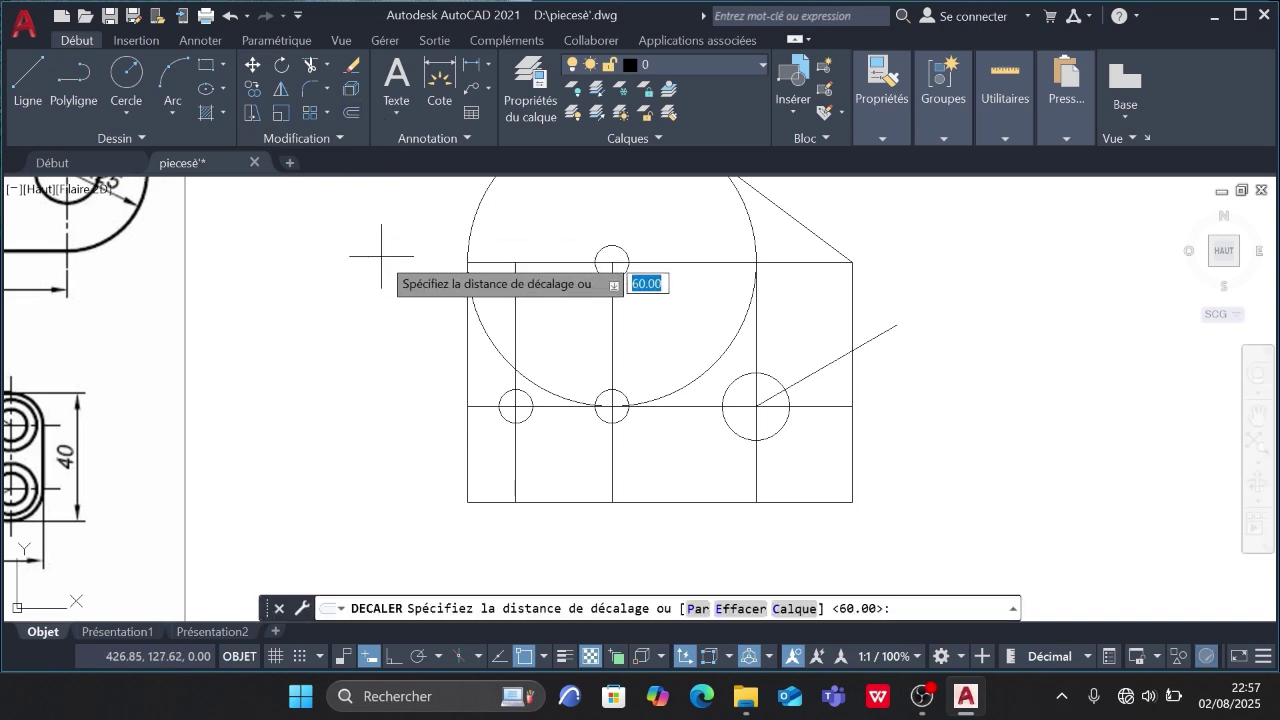
key("Return")
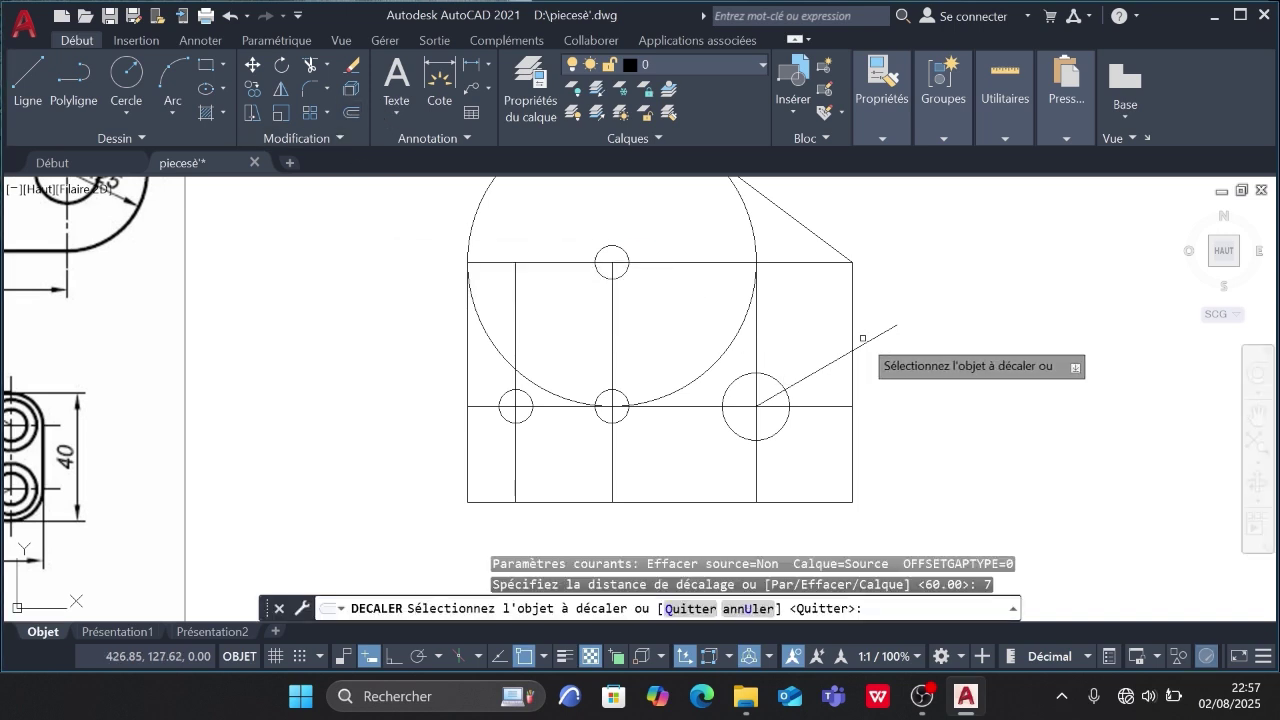
left_click(822, 366)
left_click(830, 388)
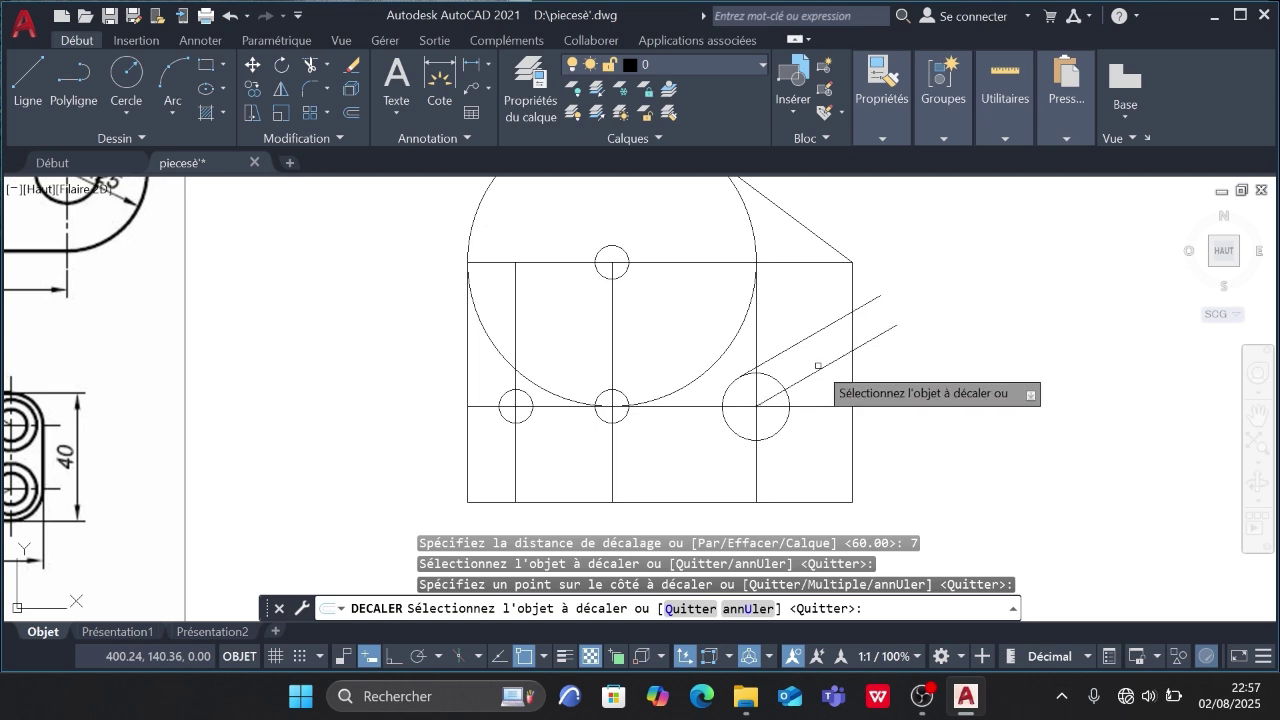
left_click(835, 379)
left_click(847, 415)
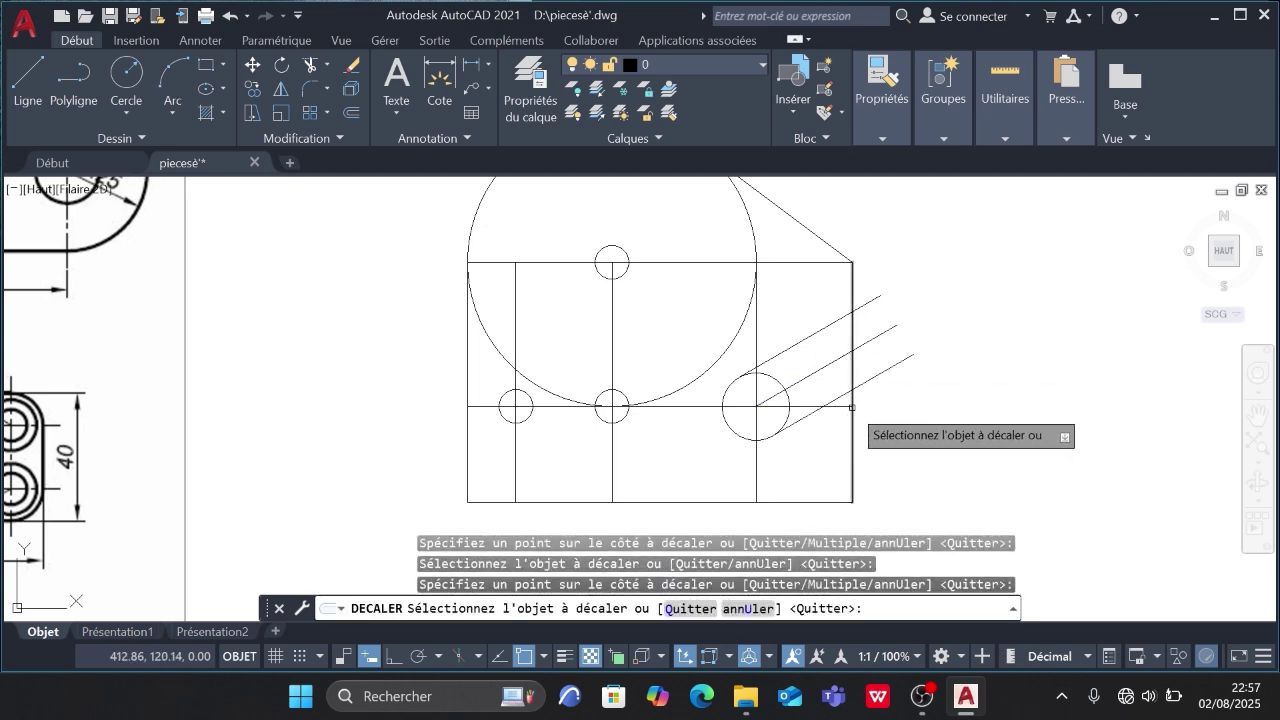
scroll(852, 408, "down", 2)
middle_click_drag(718, 443, 715, 425)
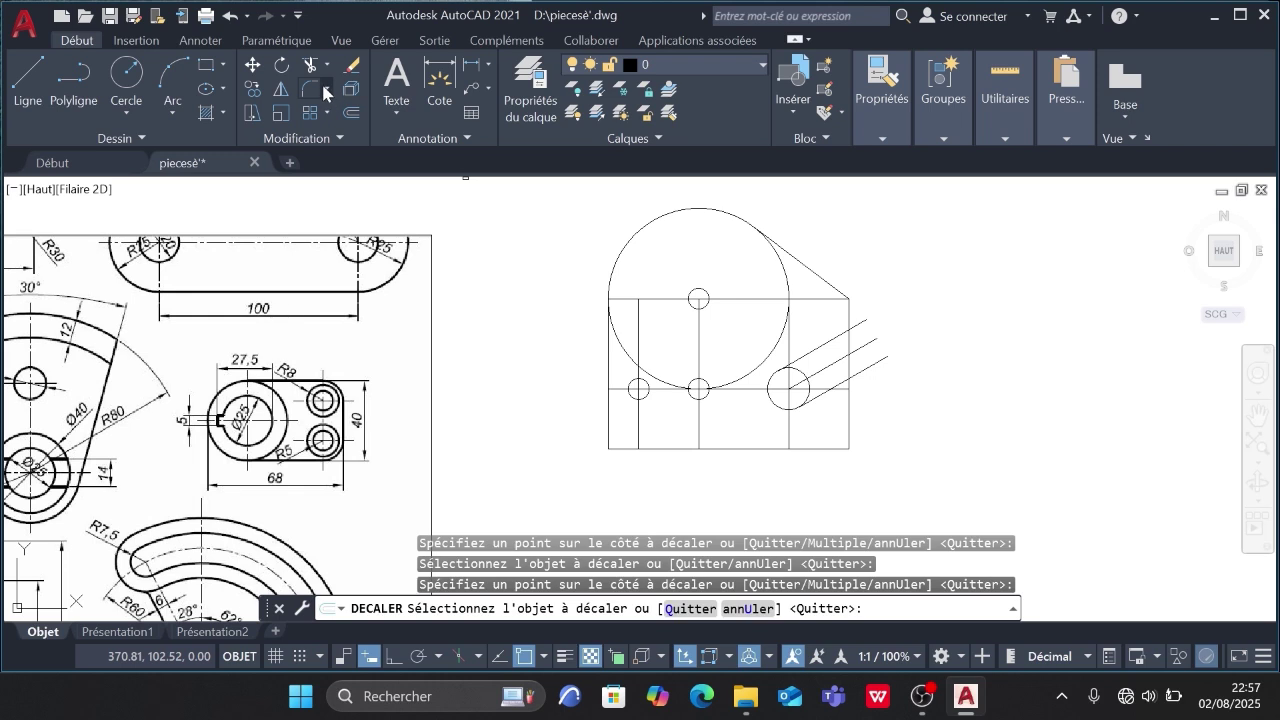
key("Escape")
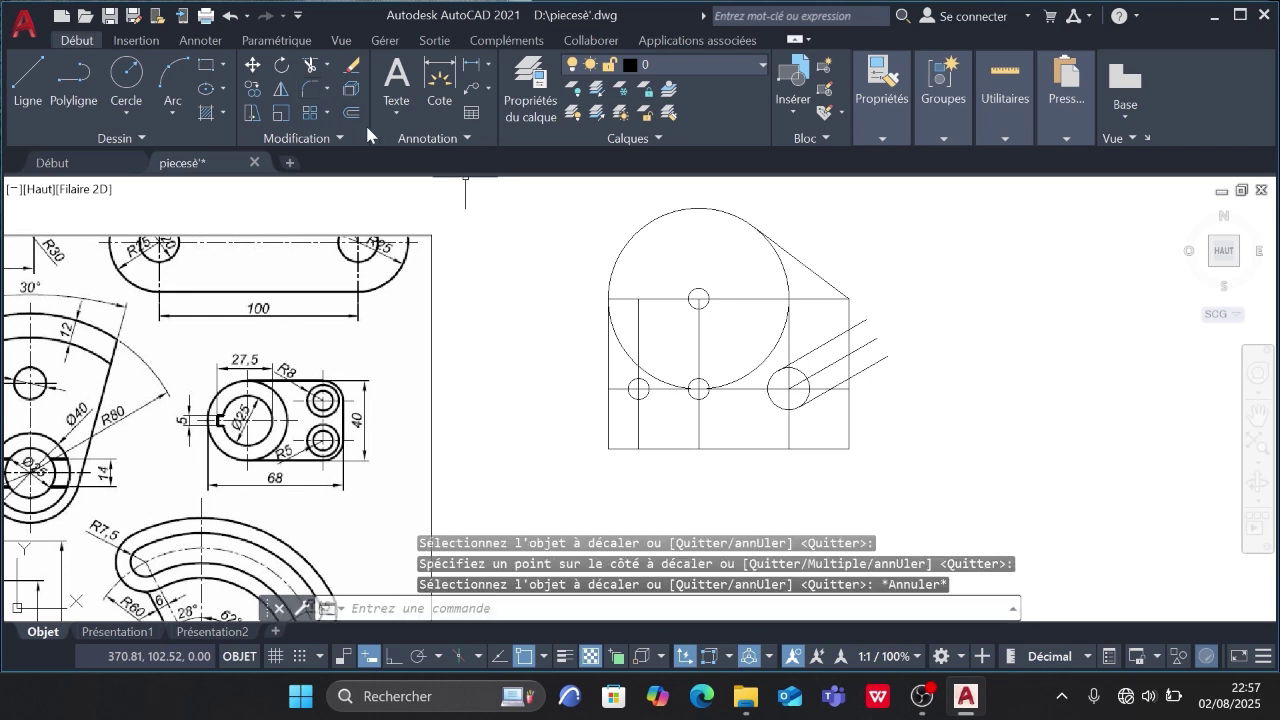
- Delete the two horizontal and three vertical construction lines inside the plate and the slot's 30° centre line
left_click(752, 297)
left_click(789, 345)
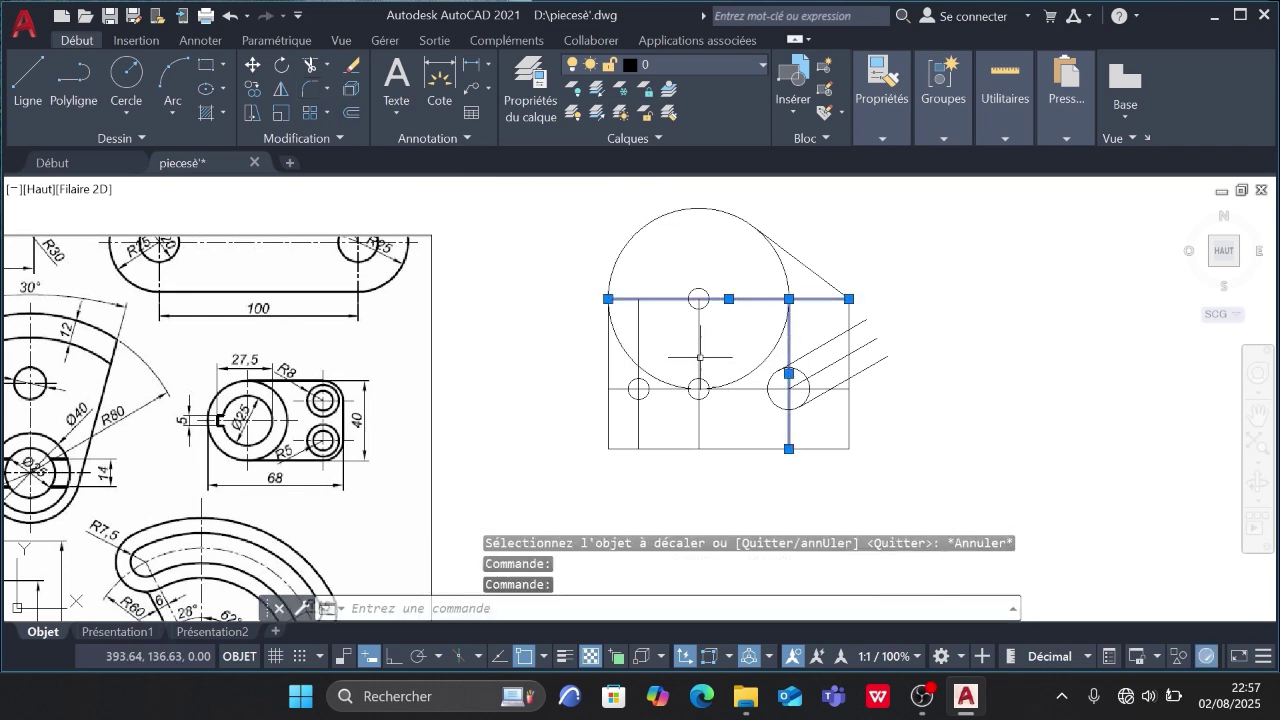
left_click(699, 350)
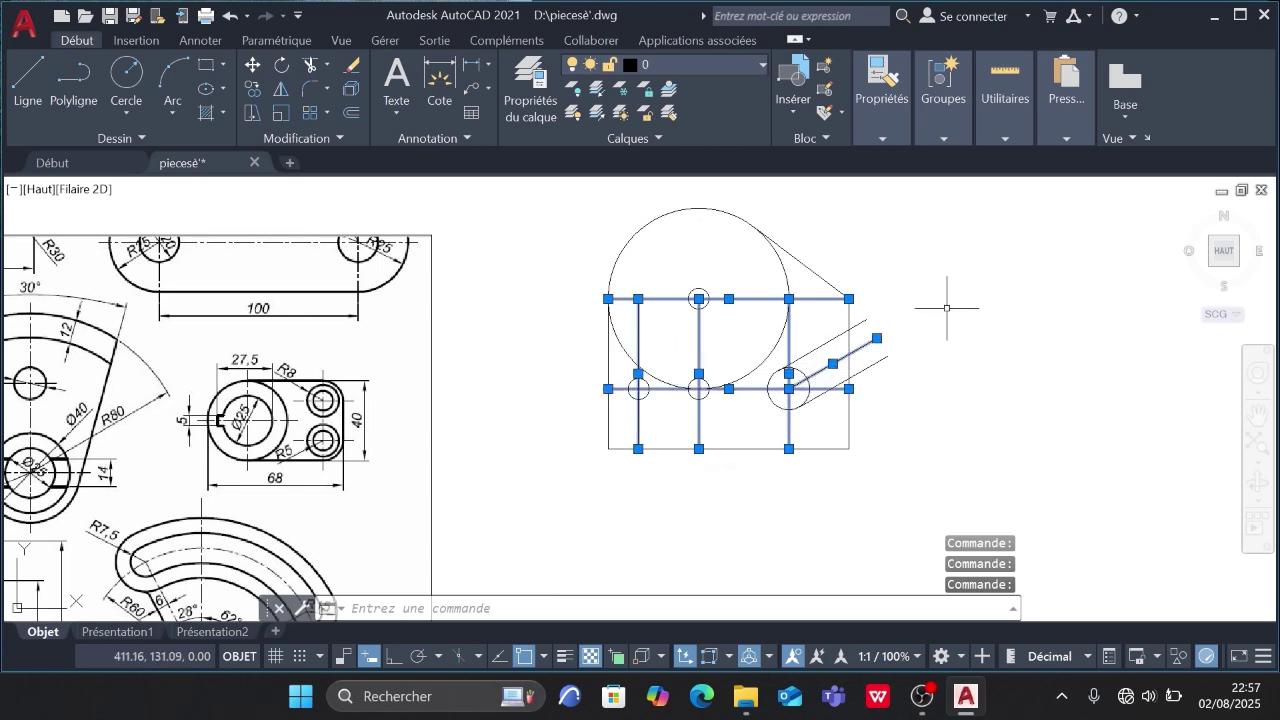
key("Delete")
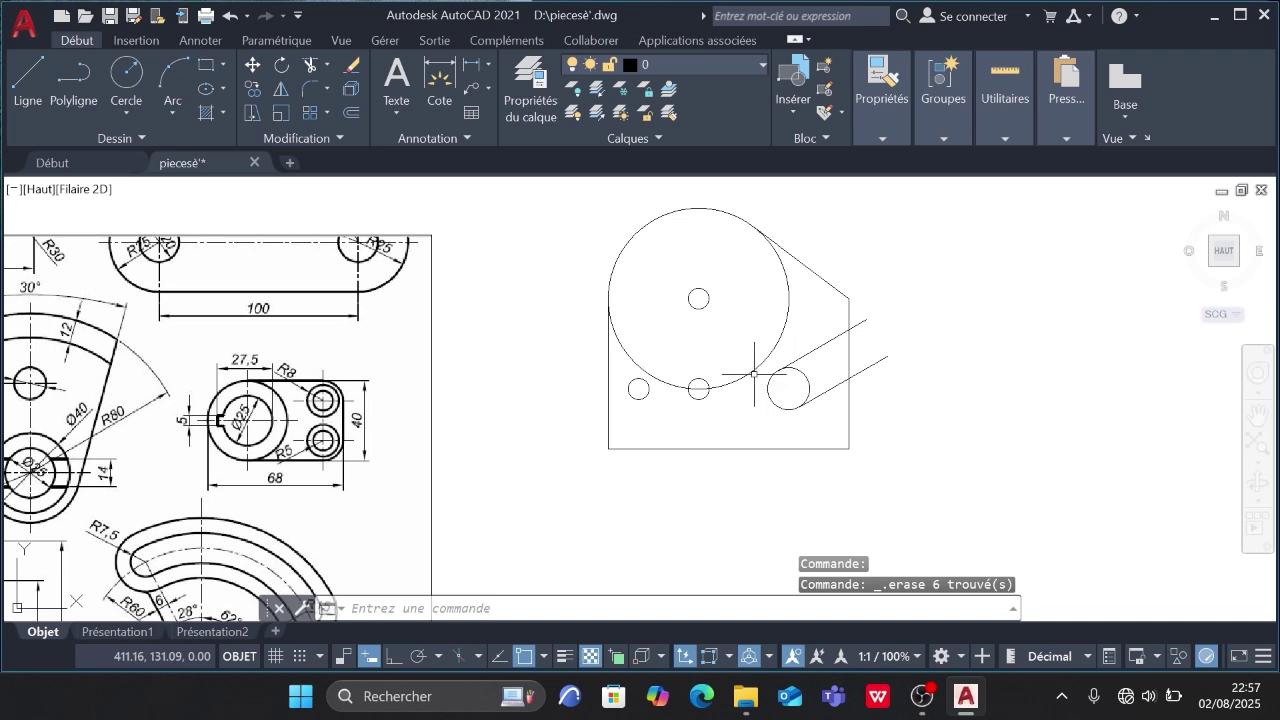
- Trim the large circle inside the plate, the slot lines beyond the right edge, the small circle's inner arc and the edge across the slot's mouth
left_click(308, 66)
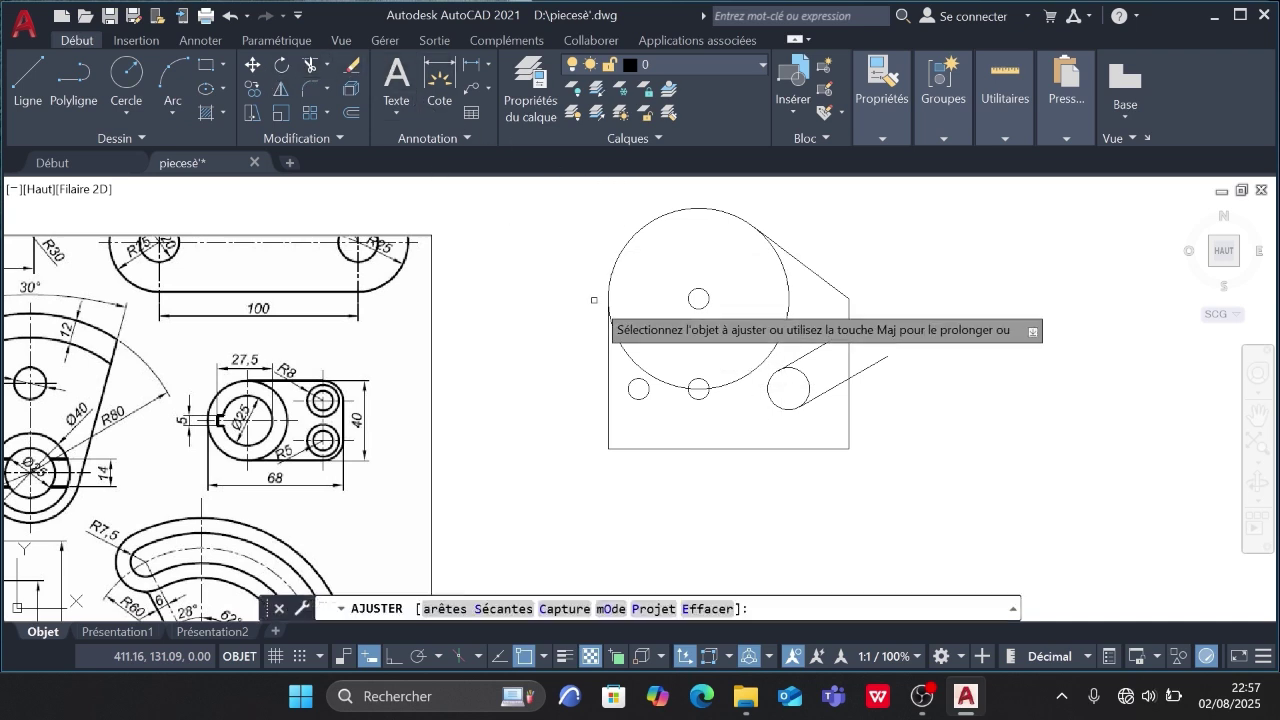
left_click(737, 375)
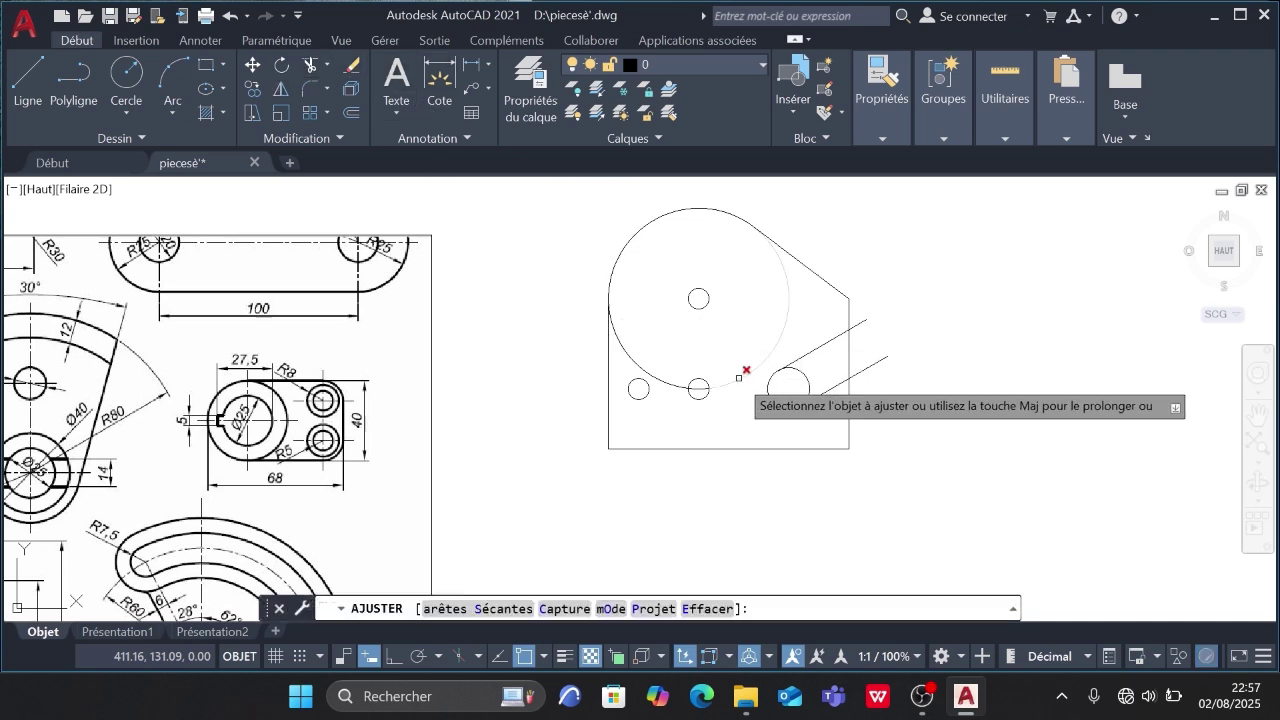
left_click(663, 381)
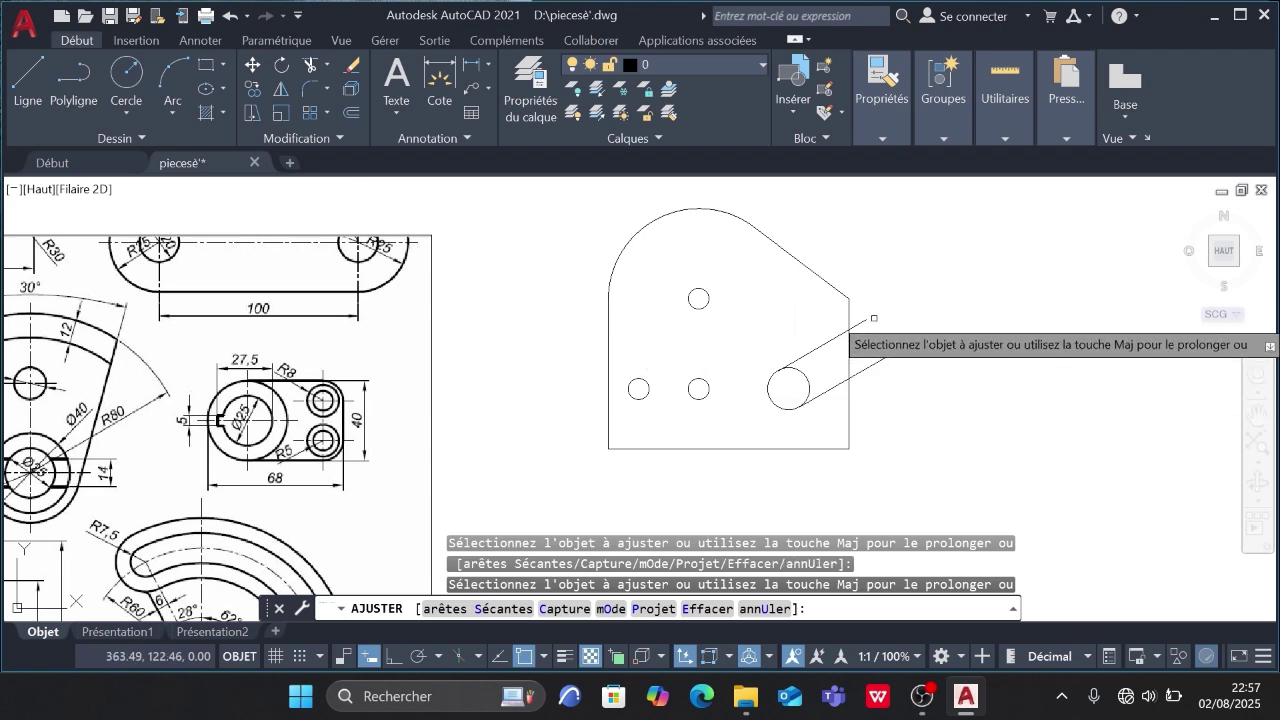
mouse_move(872, 315)
left_mouse_down()
mouse_move(870, 396)
mouse_move(848, 355)
mouse_move(777, 383)
mouse_move(808, 376)
mouse_move(794, 385)
left_mouse_up()
scroll(794, 385, "down", 1)
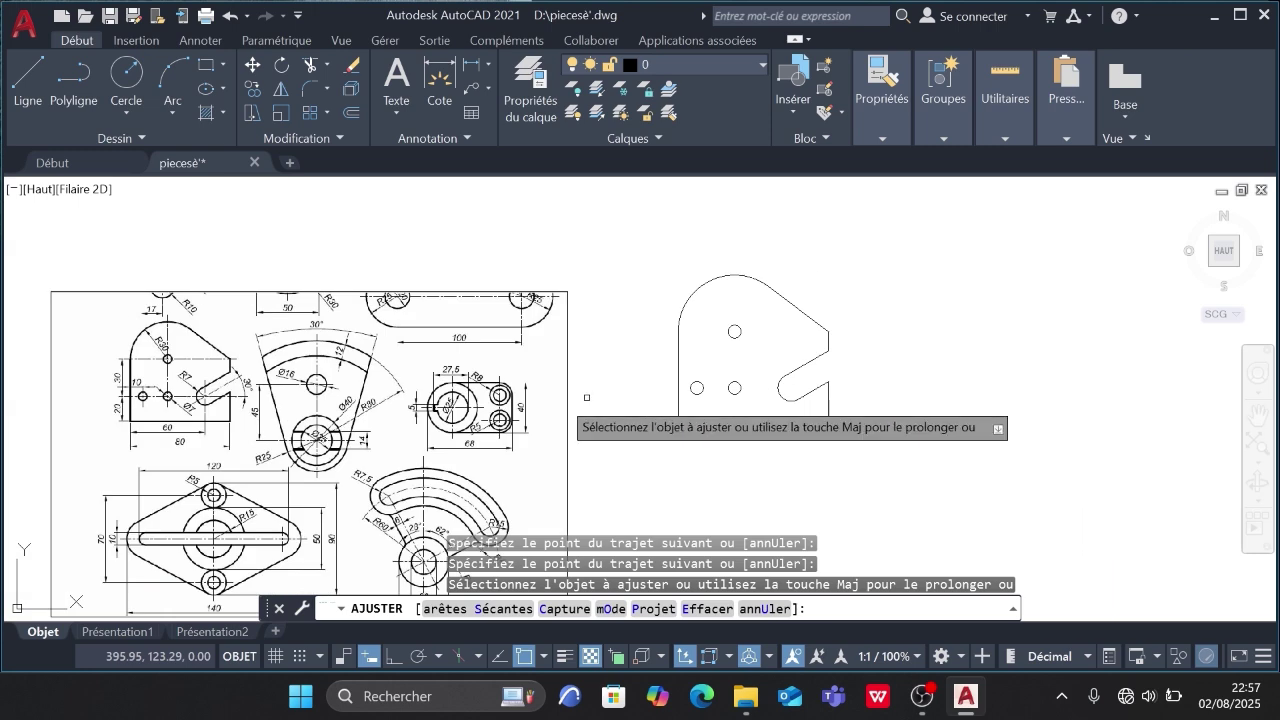
scroll(285, 400, "down", 1)
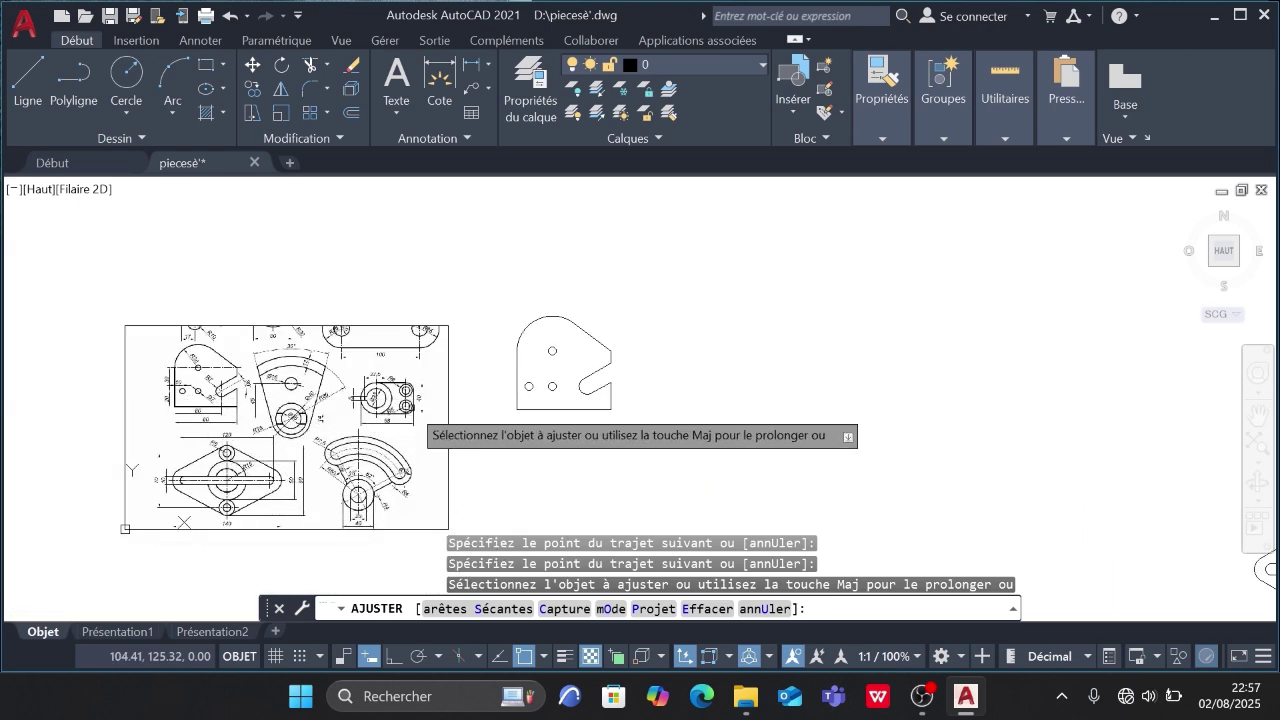
scroll(409, 405, "up", 2)
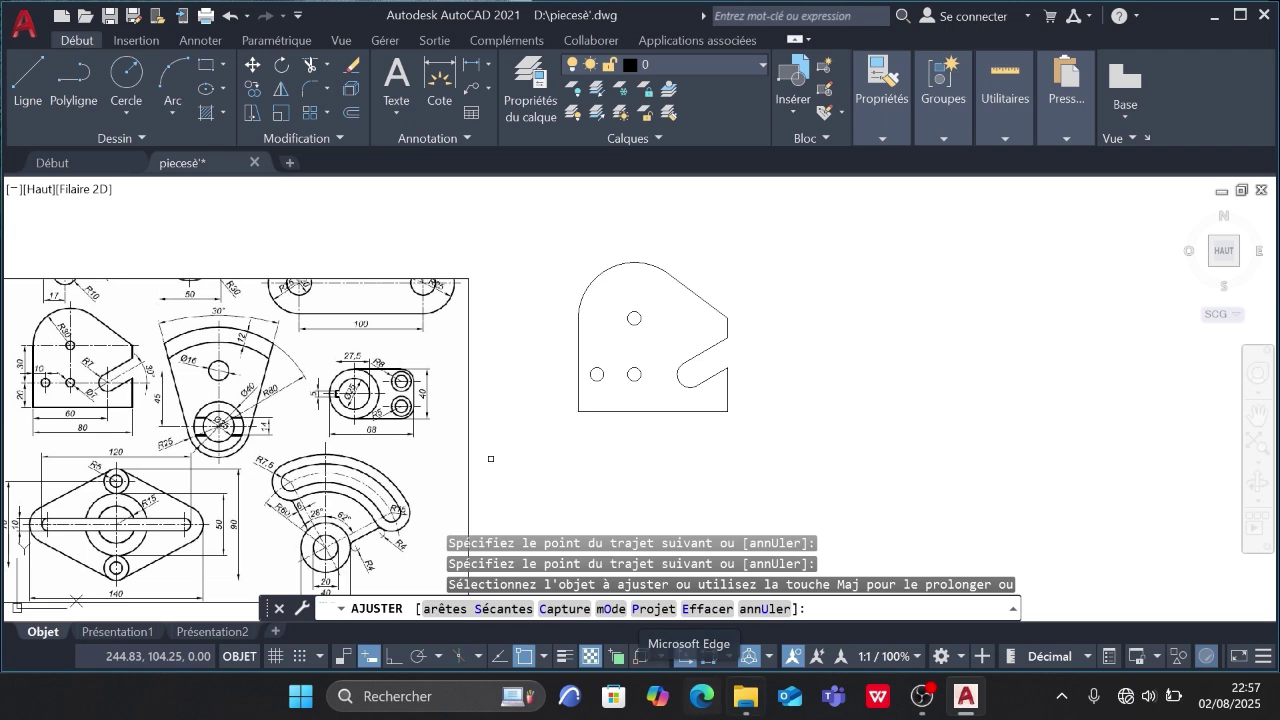
mouse_move(745, 696)
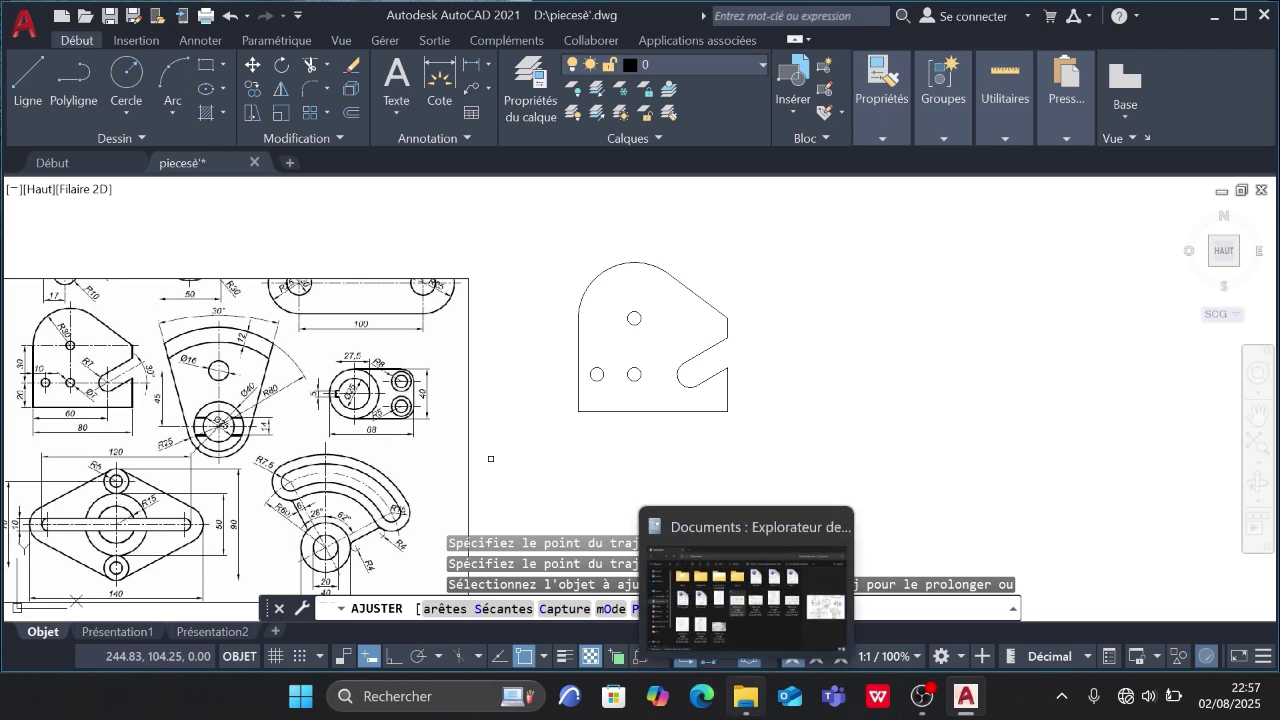